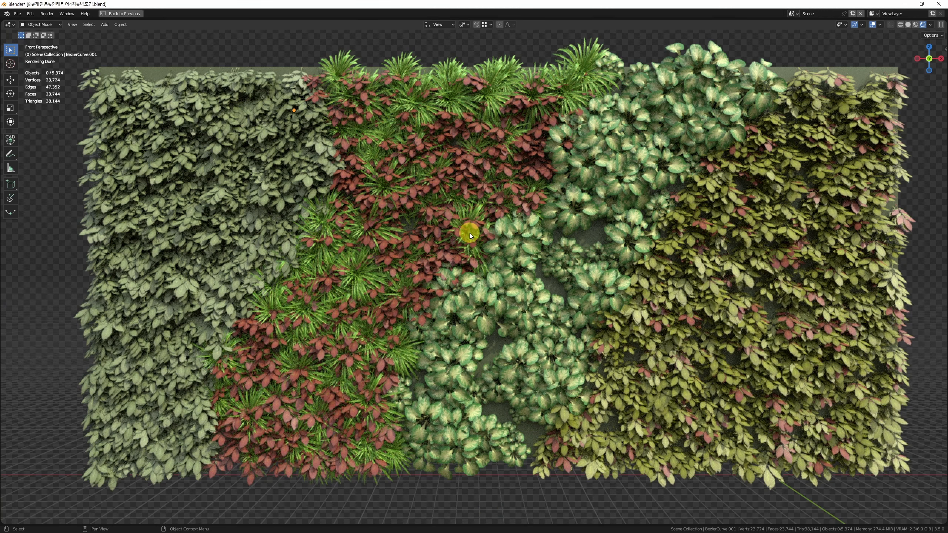
View the Input settings in the preferences and close them
key(ctrl+u)
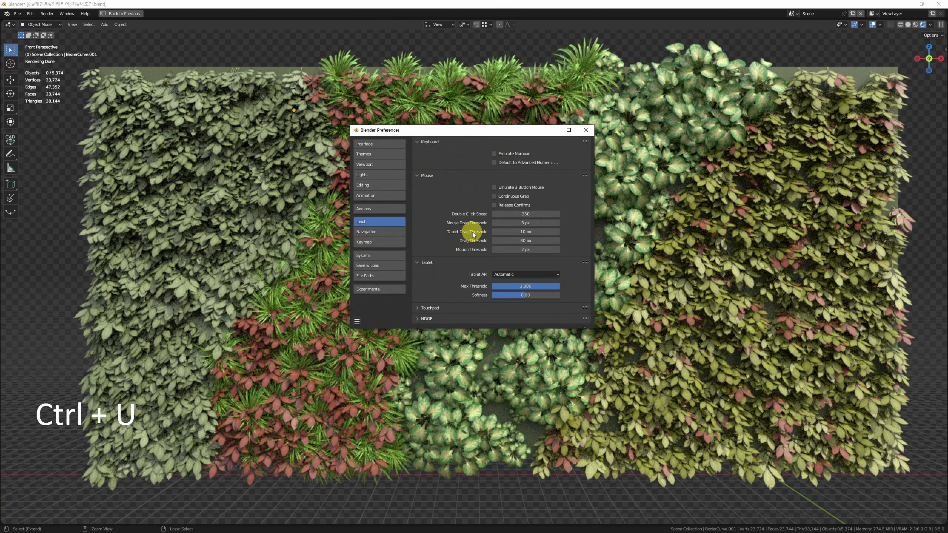
click(585, 130)
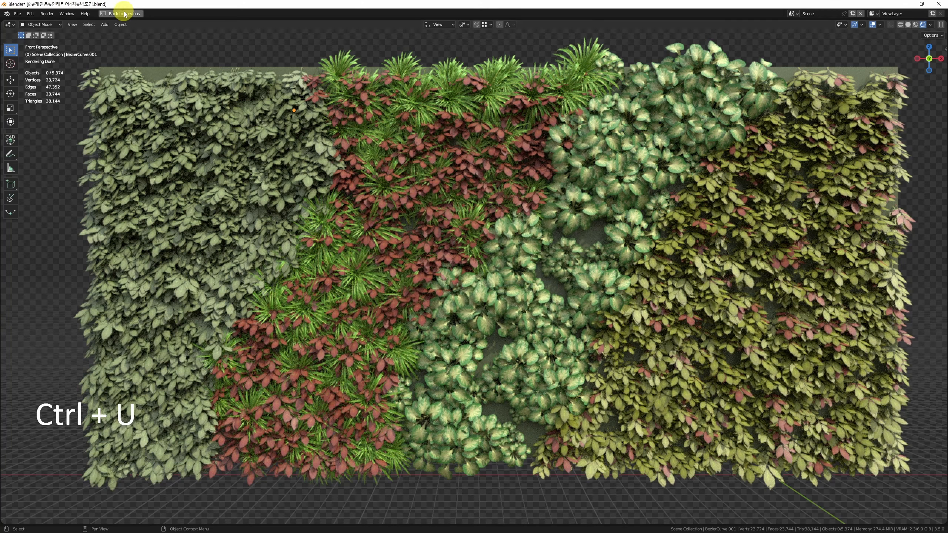
Show the four-view layout, open and close an additional program window, and maximize the 3D viewport again
click(67, 15)
key(alt+w)
click(69, 18)
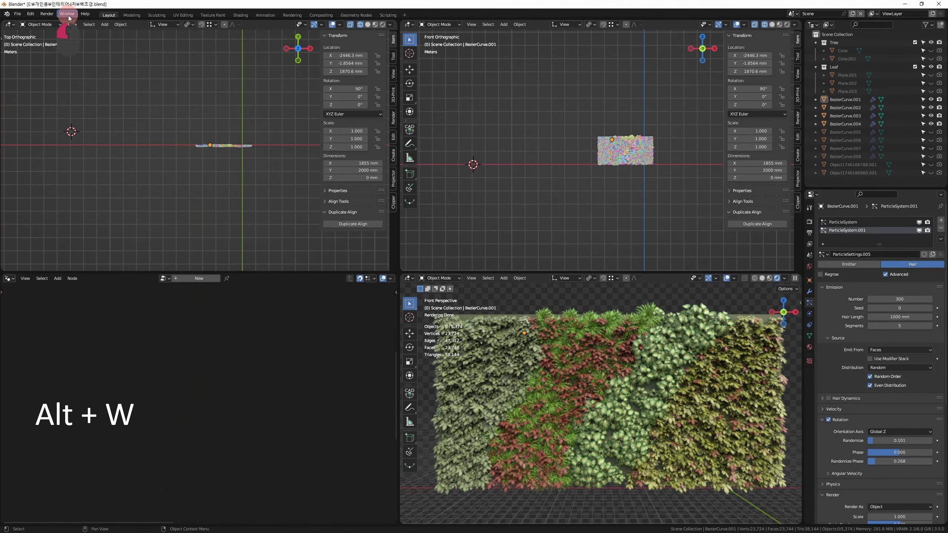
click(77, 24)
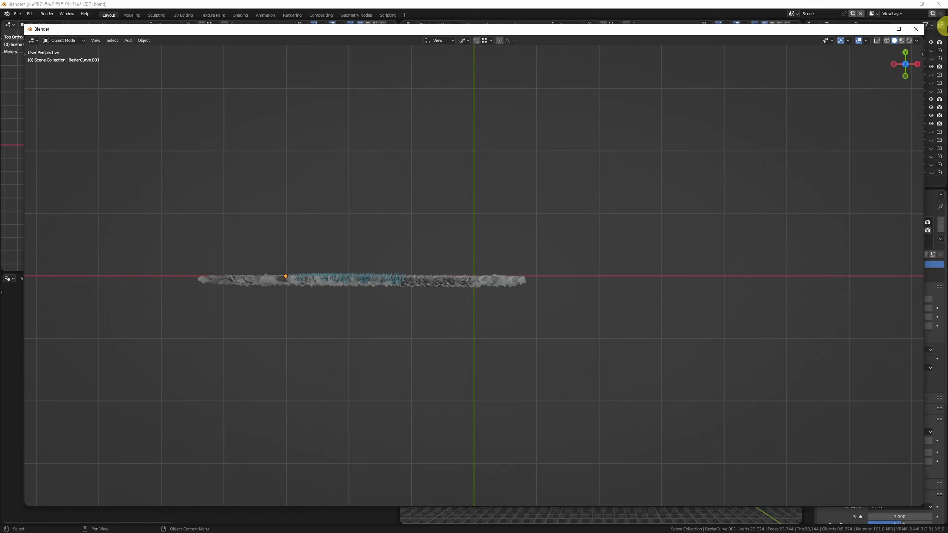
click(915, 29)
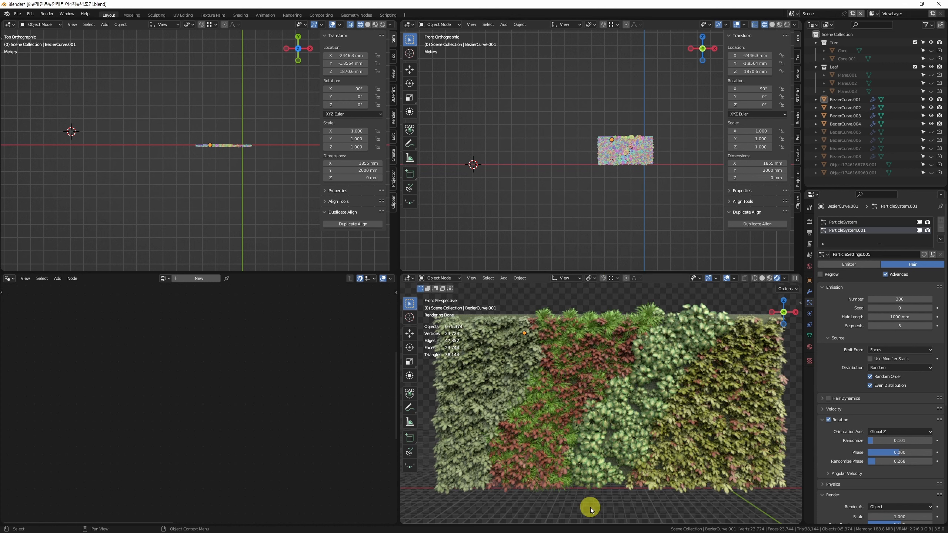
key(alt+w)
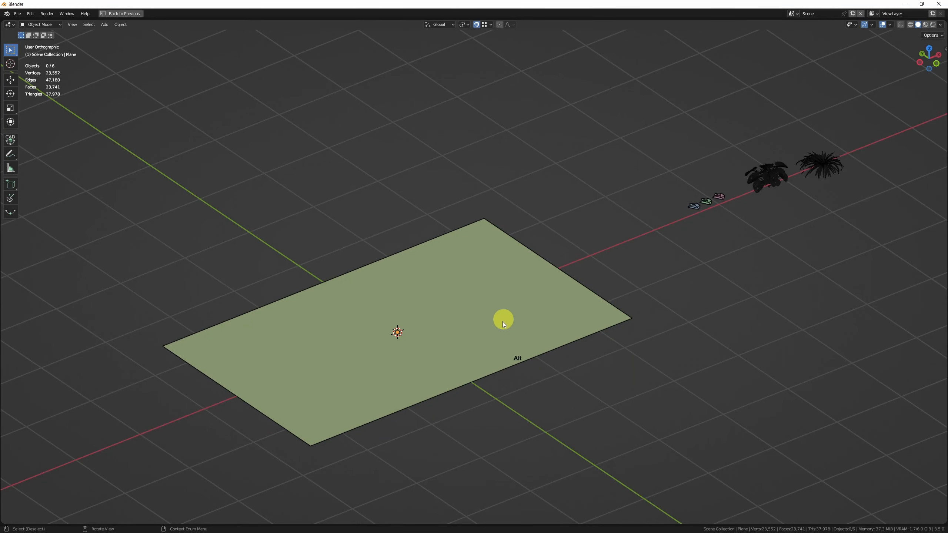
Examine the three leaf planes, the broad-leaf plant and the spiky plant beside the green plane
shift+middle_drag(503, 321, 502, 335)
middle_drag(721, 218, 575, 288)
ctrl+middle_drag(658, 191, 663, 238)
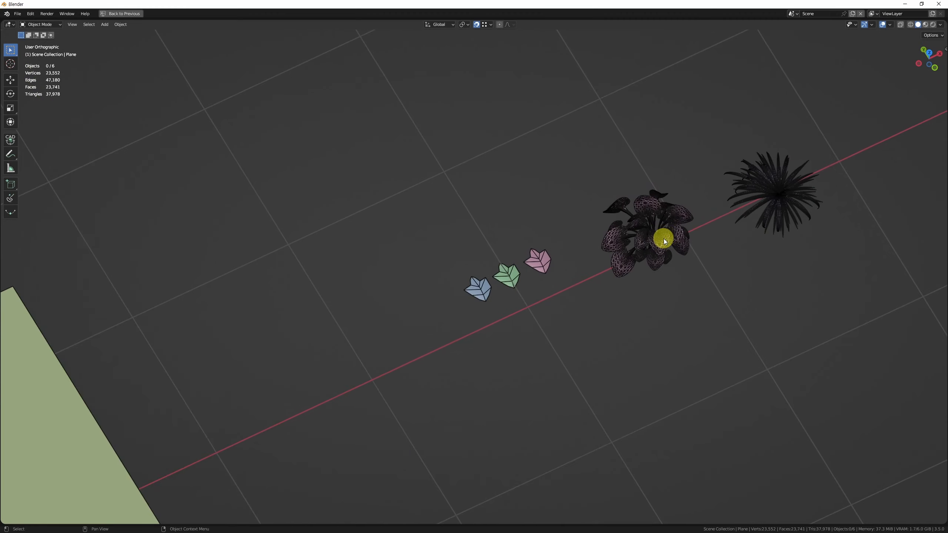
click(667, 237)
click(758, 203)
ctrl+middle_drag(589, 254, 582, 284)
shift+middle_drag(638, 258, 554, 346)
click(535, 386)
click(571, 318)
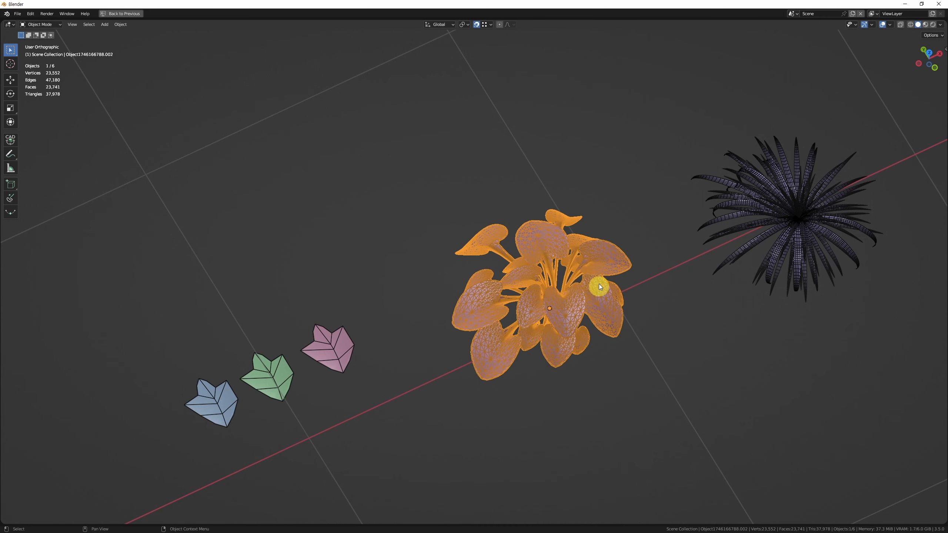
click(775, 220)
click(333, 335)
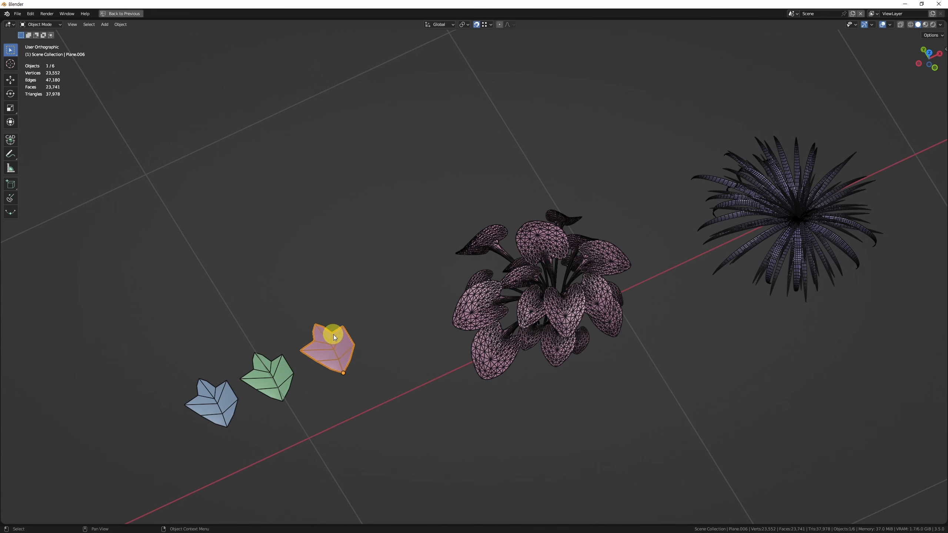
click(370, 363)
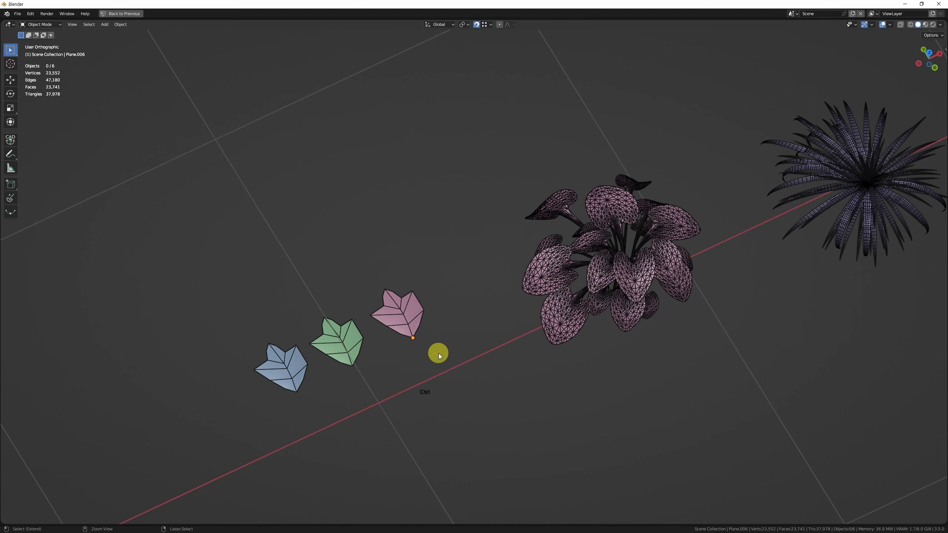
ctrl+middle_drag(438, 354, 410, 378)
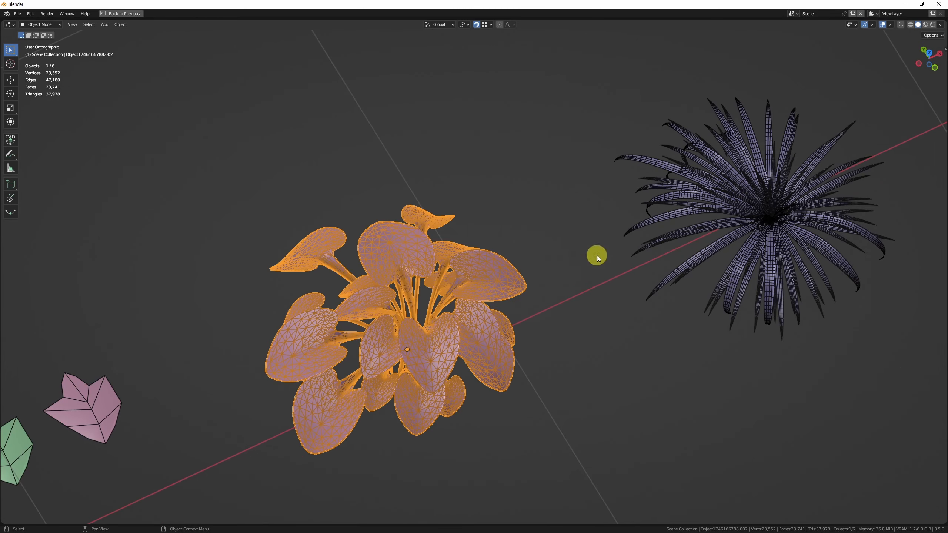
click(745, 231)
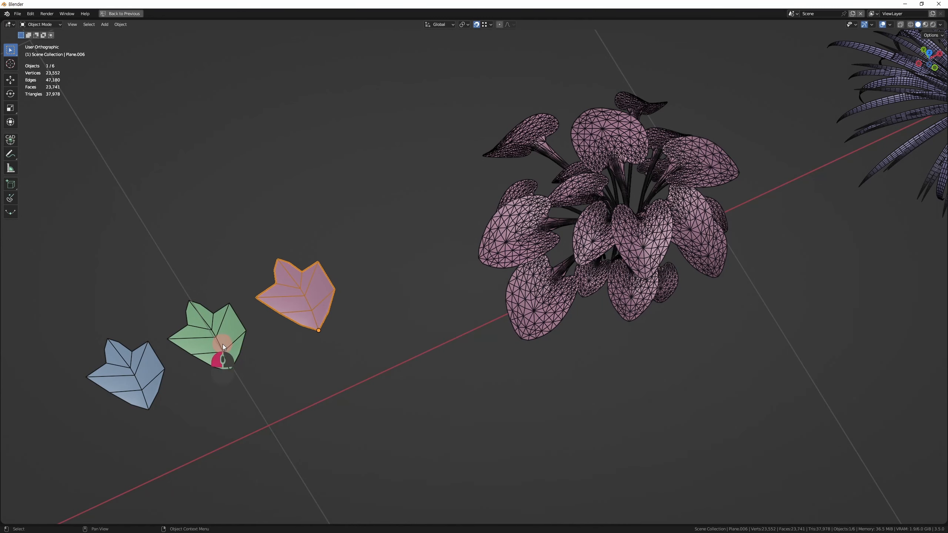
Inspect the materials of the three leaf planes in rendered viewport shading
click(221, 351)
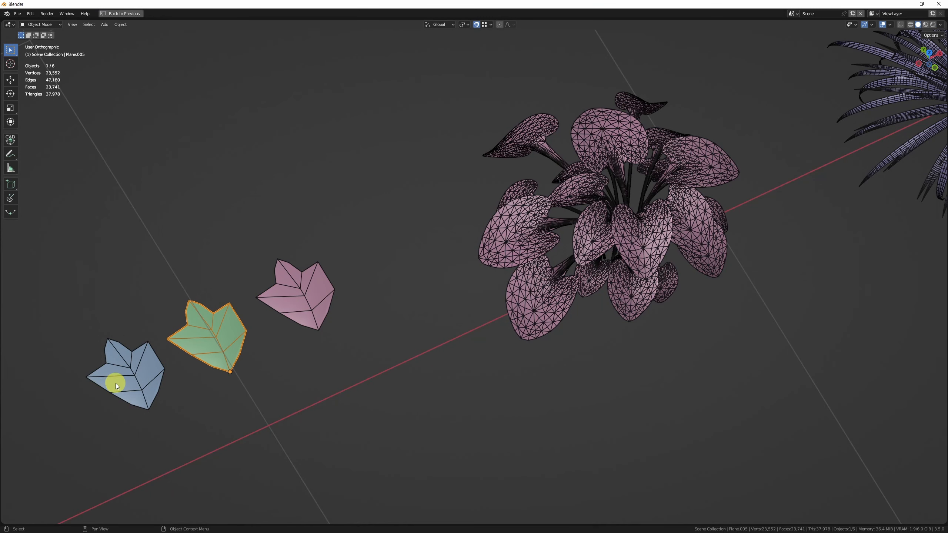
click(111, 379)
click(933, 25)
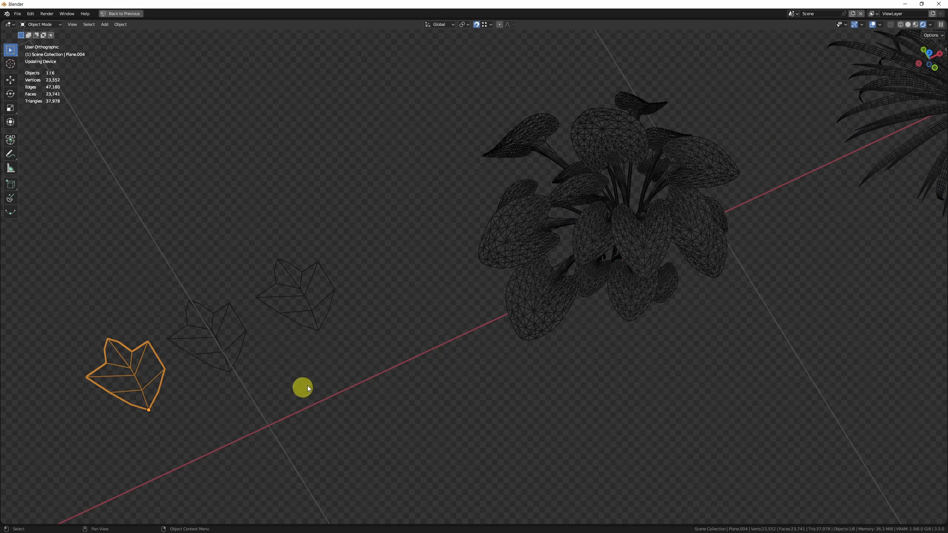
middle_drag(263, 409, 337, 388)
click(351, 386)
click(306, 336)
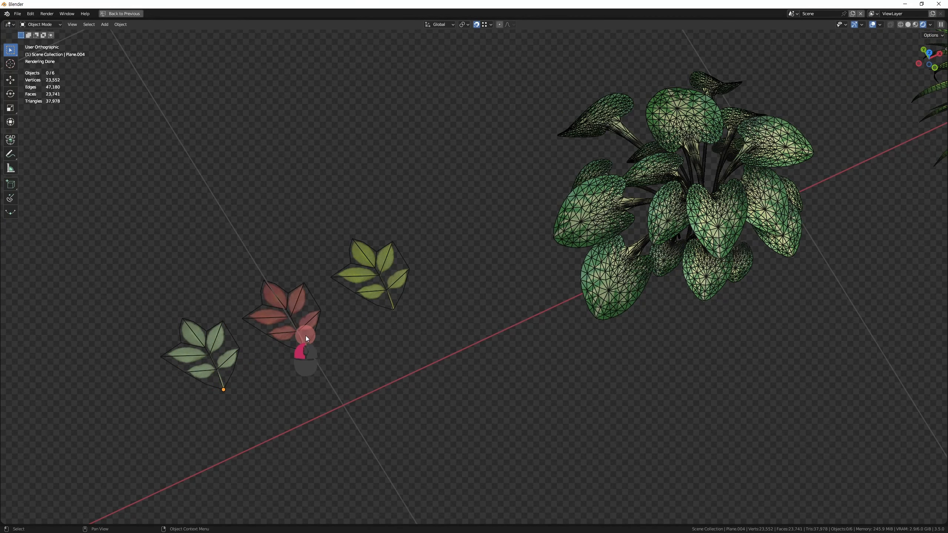
click(386, 290)
click(311, 322)
click(221, 367)
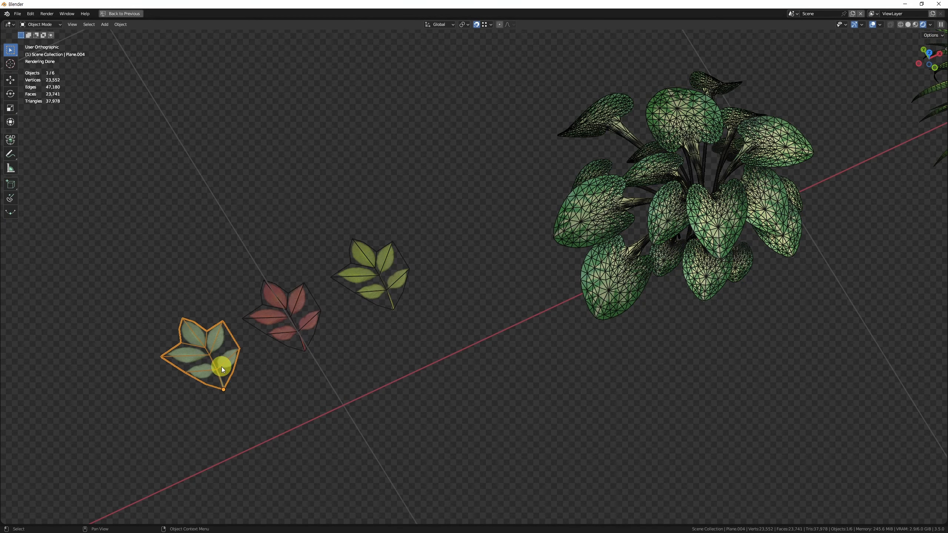
Select all three leaves and both plants in solid shading and move them along global X closer to the green plane
middle_drag(396, 357, 309, 414)
scroll(313, 411, down, 2)
key(alt+w)
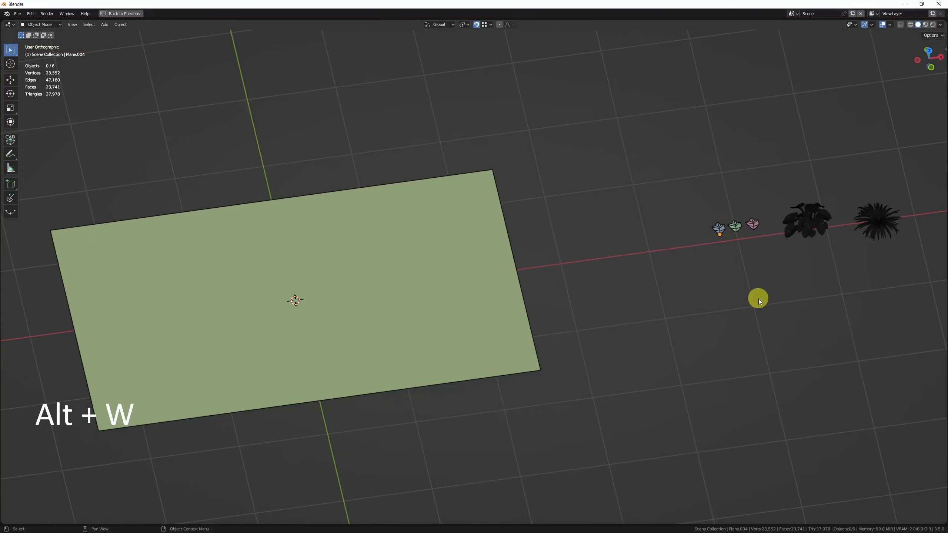
middle_drag(758, 299, 692, 317)
click(875, 192)
drag(875, 193, 648, 290)
key(g)
key(f)
click(627, 318)
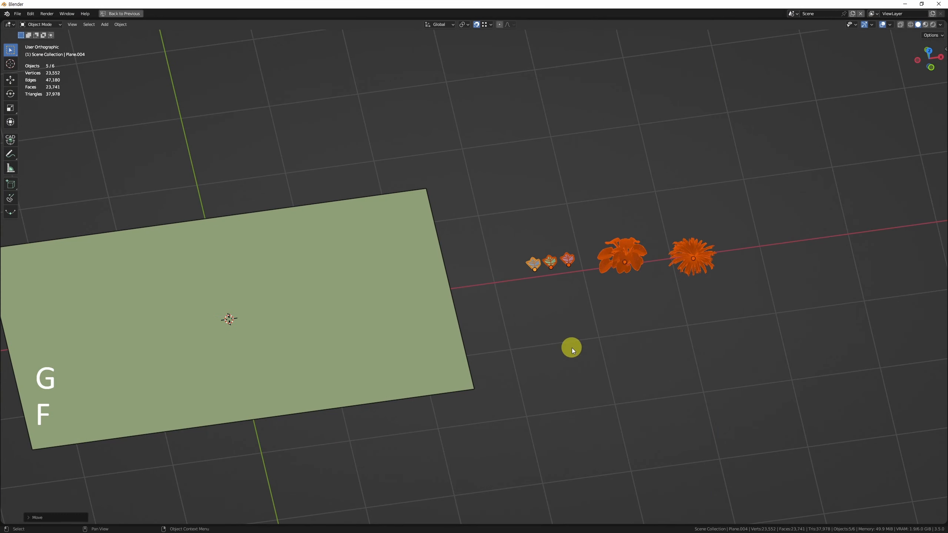
Select the green plane, return to the four-view layout and set the second wireframe view to front orthographic
middle_drag(392, 357, 454, 344)
click(409, 364)
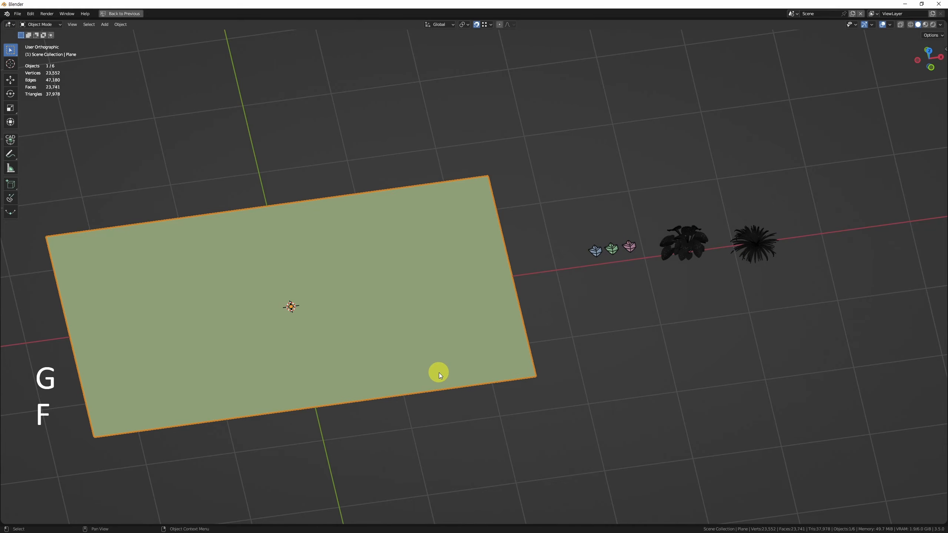
key(alt+w)
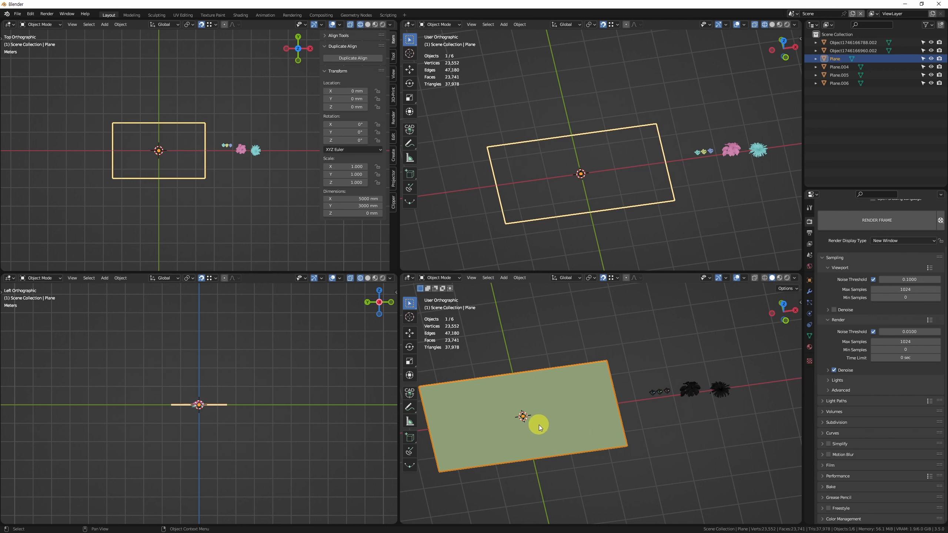
shift+middle_drag(539, 426, 564, 413)
key(1)
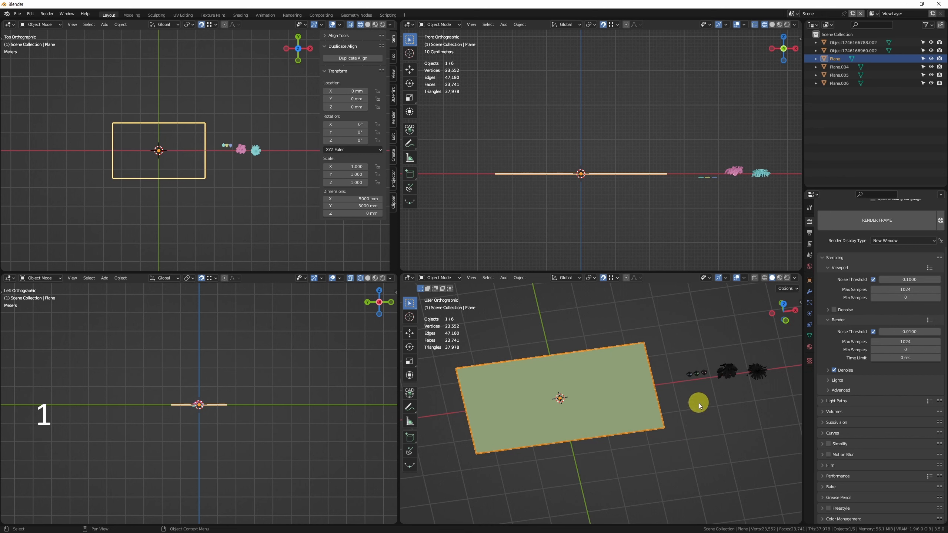
Hide the wireframe overlay in the solid-shaded view, keeping the green plane selected
shift+middle_drag(699, 404, 647, 394)
key(F4)
click(599, 418)
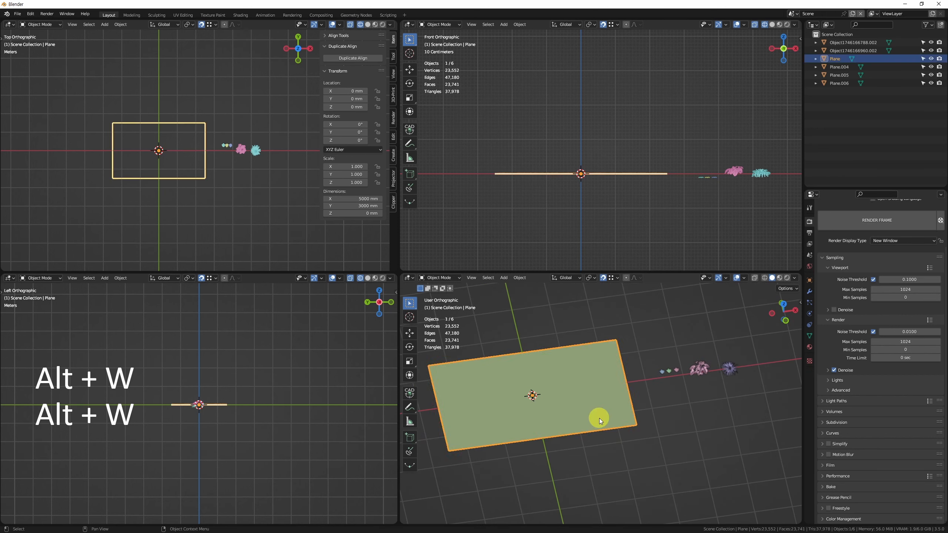
Duplicate the broad-leaf plant along global X and place the copy just beyond the opposite short edge of the green plane
click(733, 365)
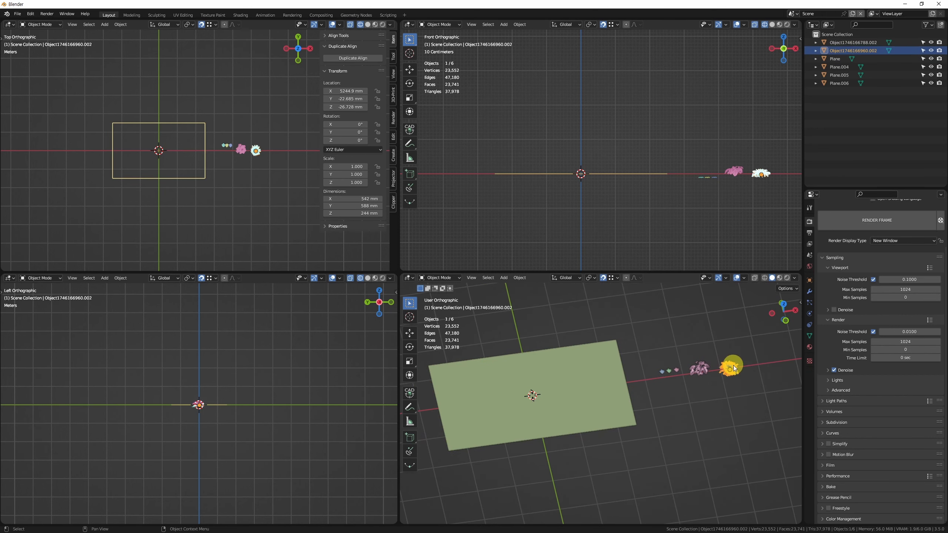
click(705, 371)
middle_drag(717, 378, 751, 364)
key(shift+d)
key(f)
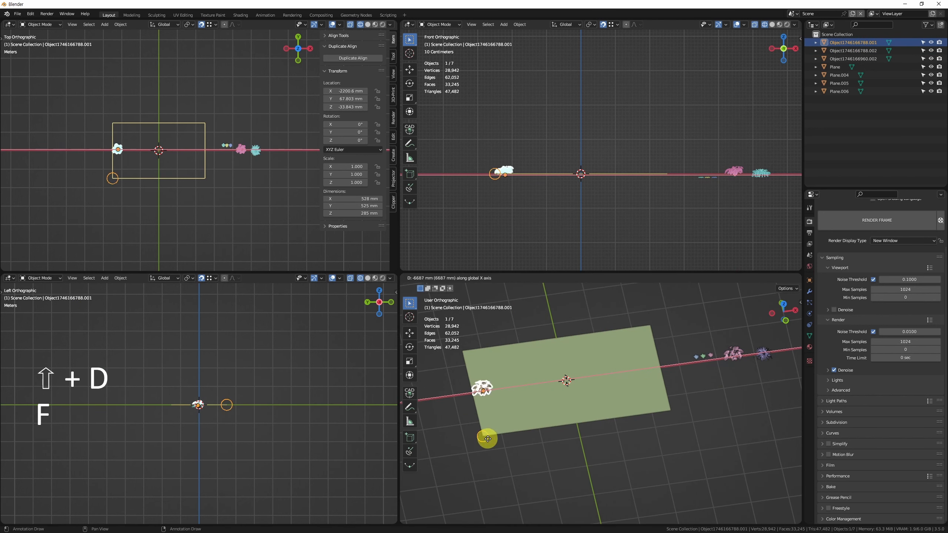
click(473, 445)
click(478, 422)
scroll(471, 407, up, 4)
shift+middle_drag(478, 439, 519, 440)
Add a particle system of type Emitter to the green plane
click(584, 409)
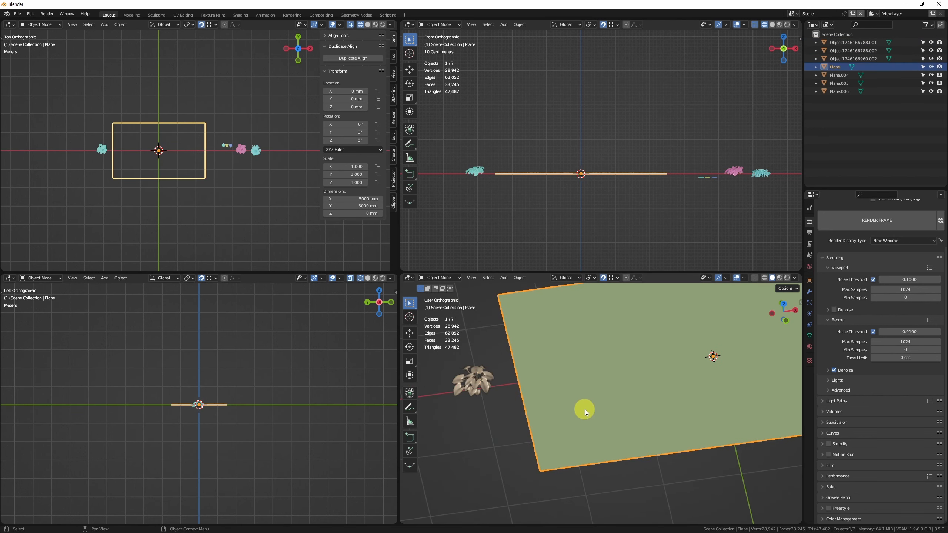
click(810, 303)
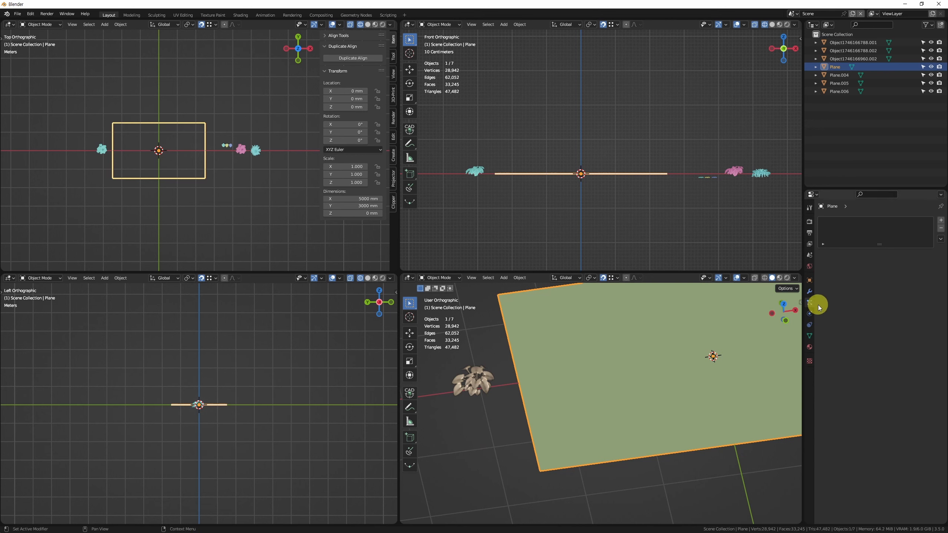
click(941, 220)
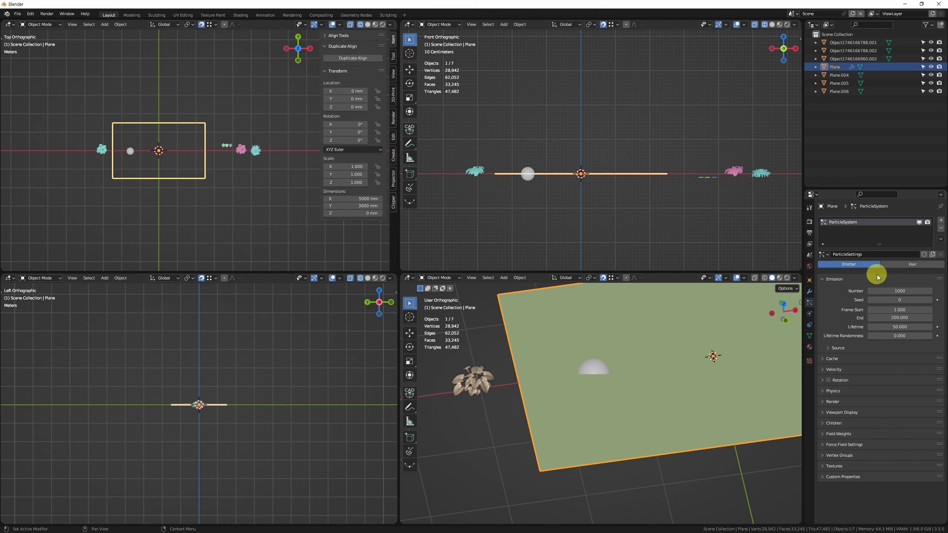
click(907, 265)
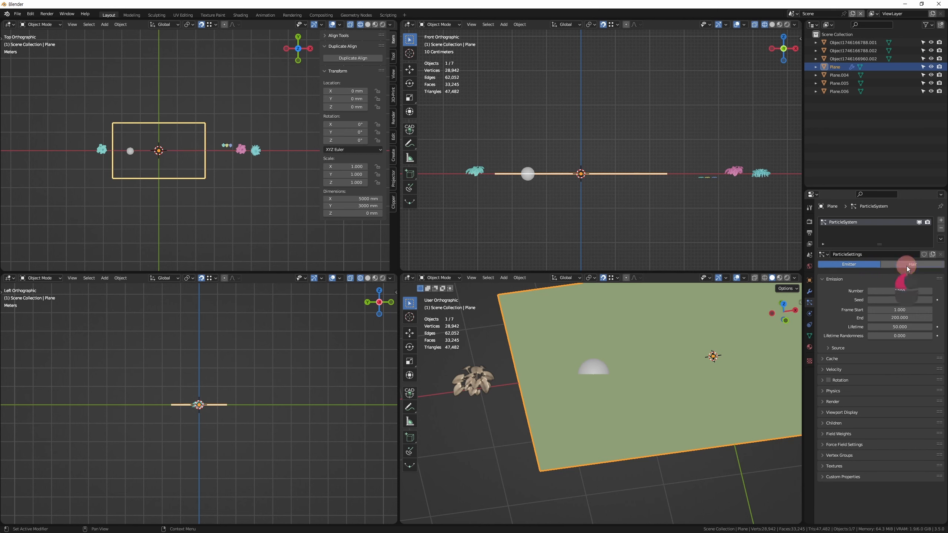
click(853, 265)
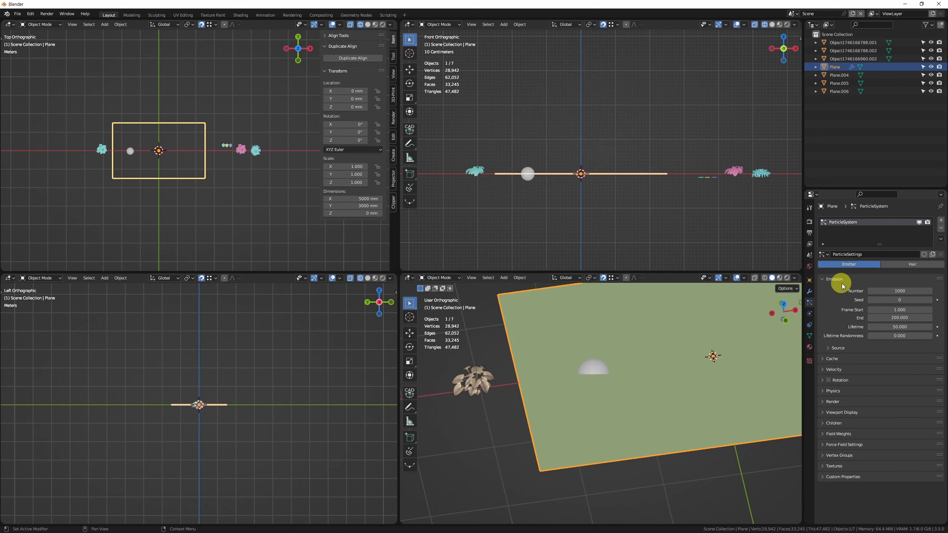
Set the emission Frame Start of the plane's particle system to -200
middle_drag(634, 467, 619, 416)
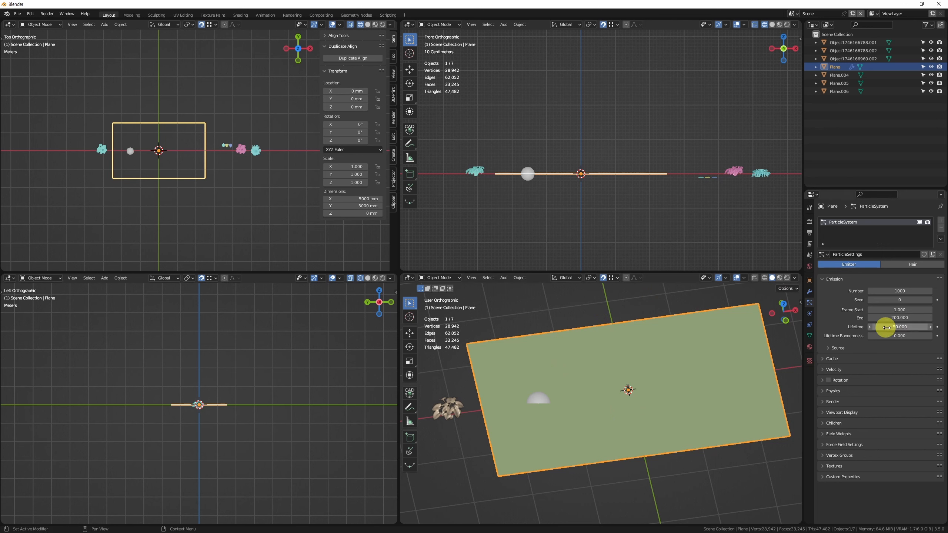
click(897, 311)
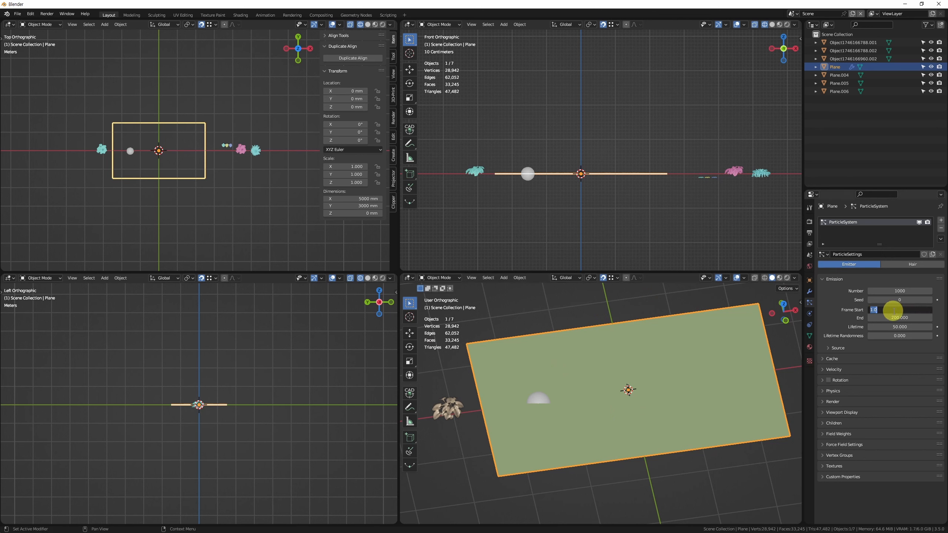
key(BackSpace)
text(-200)
key(Return)
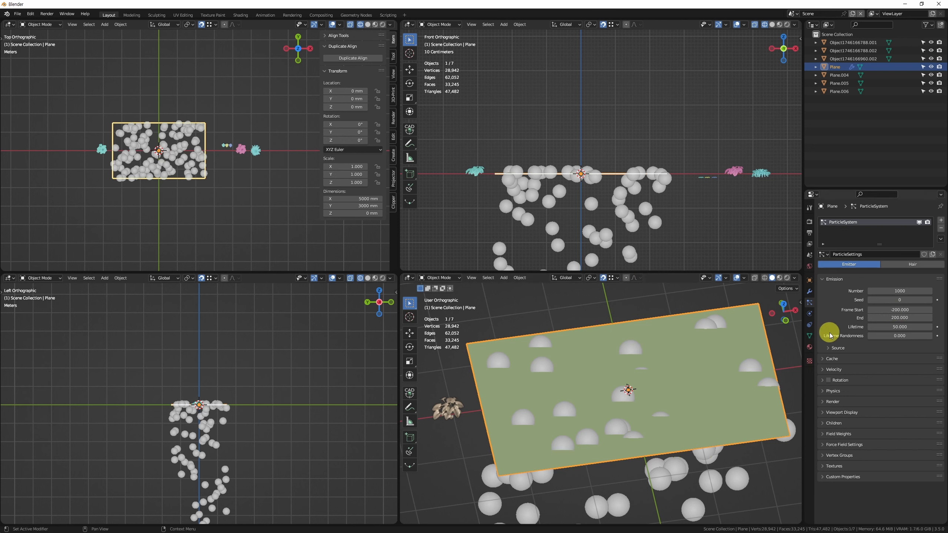
Set the particle Lifetime to 500 for the plane's emitter
click(901, 326)
text(500)
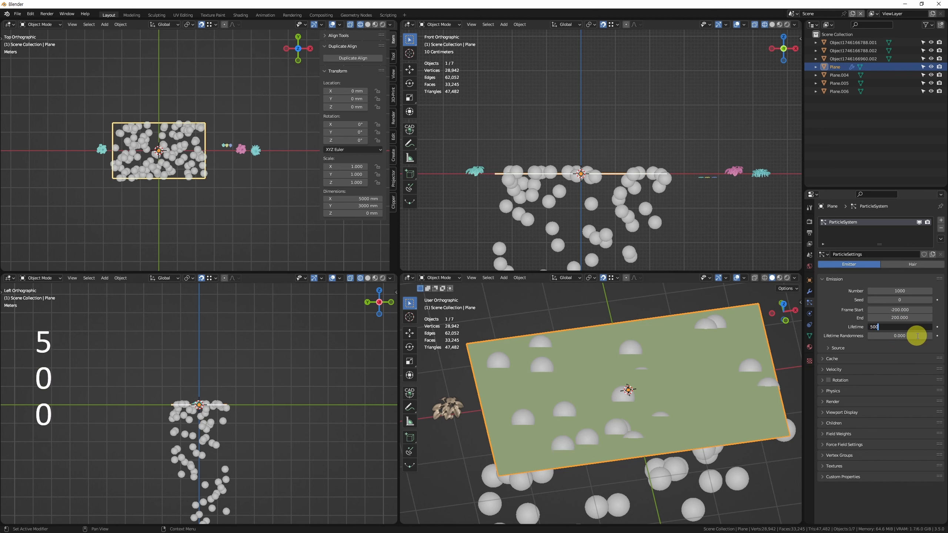
key(Return)
shift+middle_drag(158, 179, 232, 163)
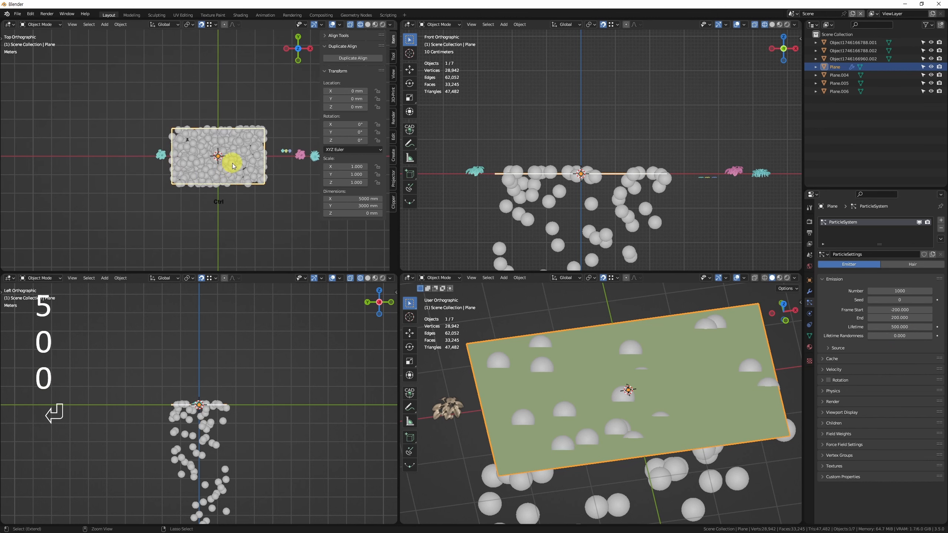
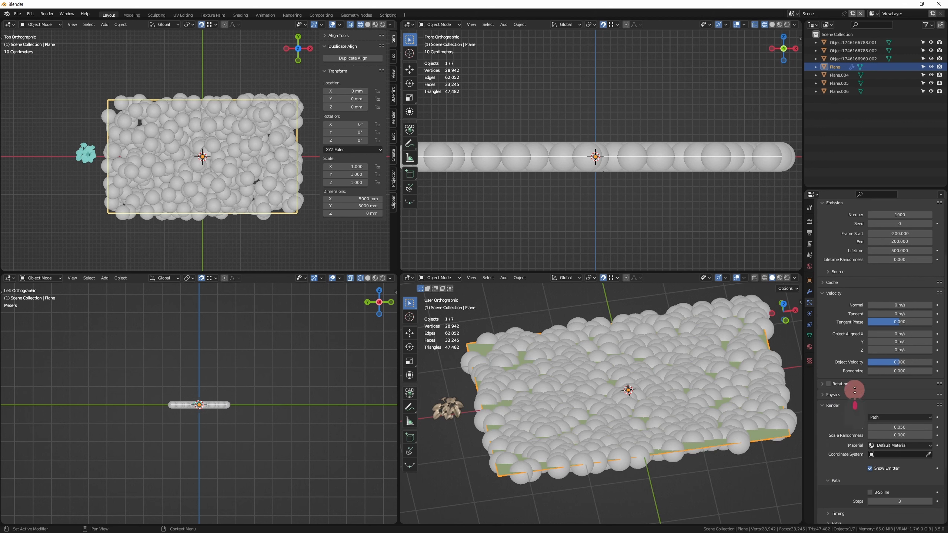
Render the emitter's particles as Object, using the broad-leaf plant beside the plane as the instance object
click(894, 390)
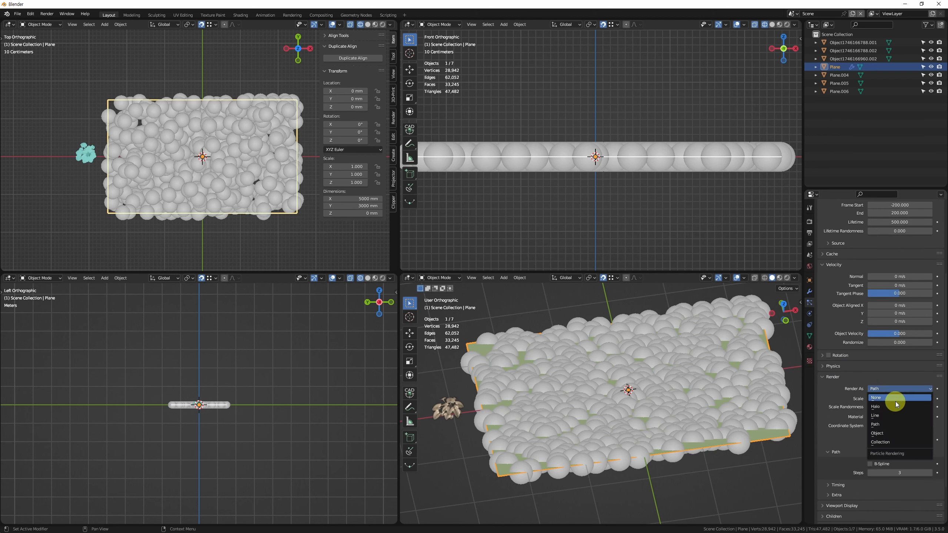
click(892, 434)
click(929, 447)
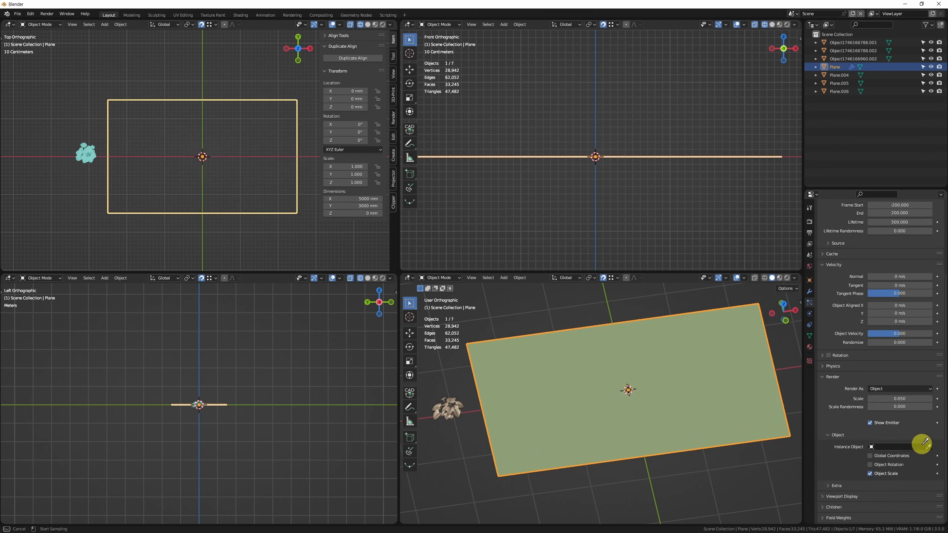
click(456, 411)
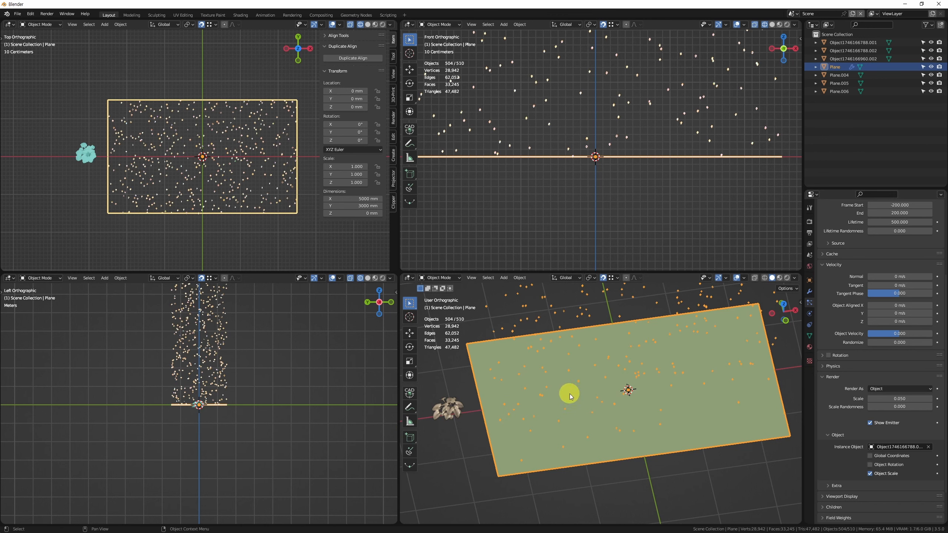
key(ctrl+z)
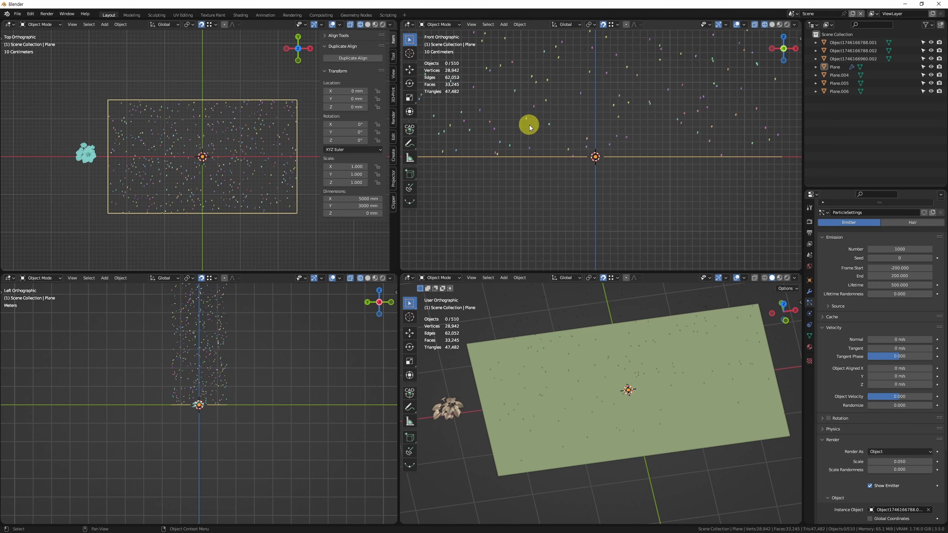
Set the emitter particles' normal velocity to 0 m/s and check their placement on the plane in the front view
click(898, 339)
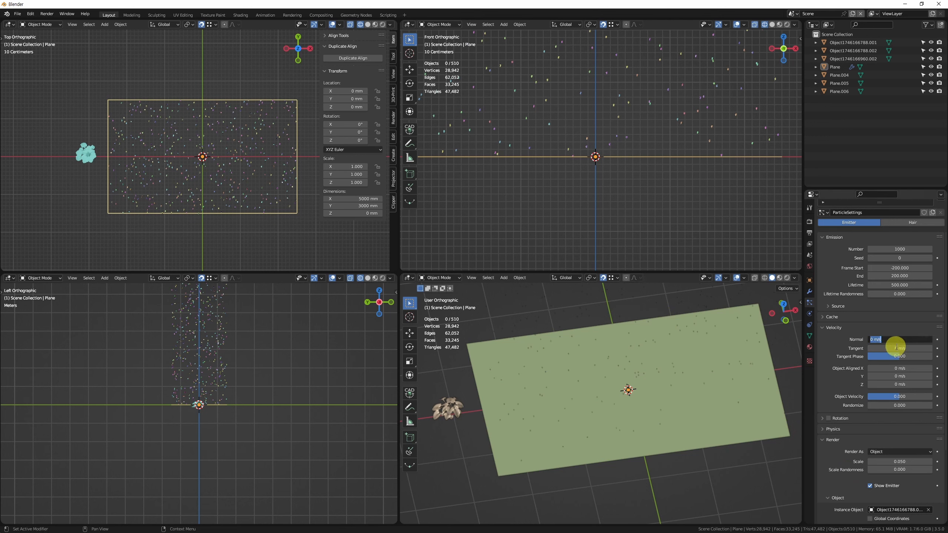
text(0)
key(Return)
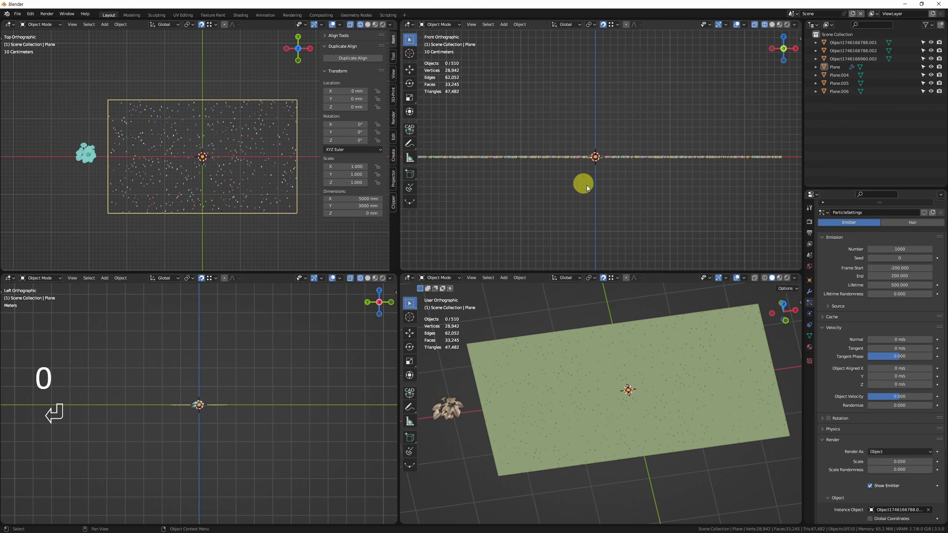
scroll(588, 165, up, 3)
scroll(588, 165, up, 5)
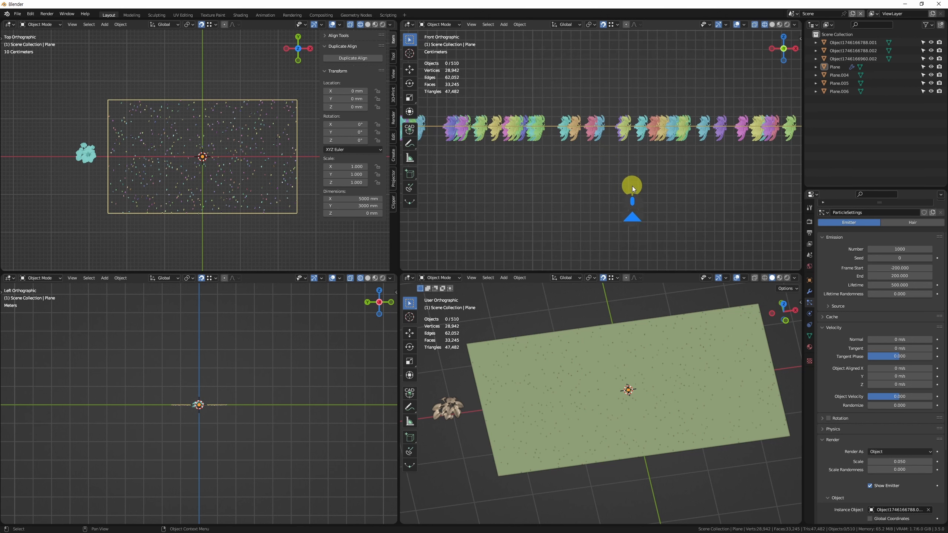
scroll(831, 347, up, 3)
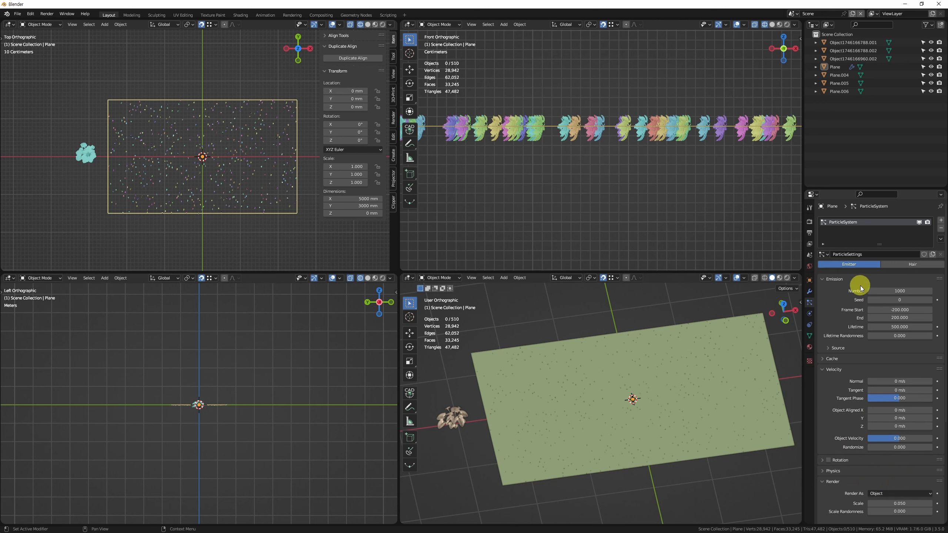
Replace the plane's particle system with a new one of type Hair
click(942, 229)
click(941, 221)
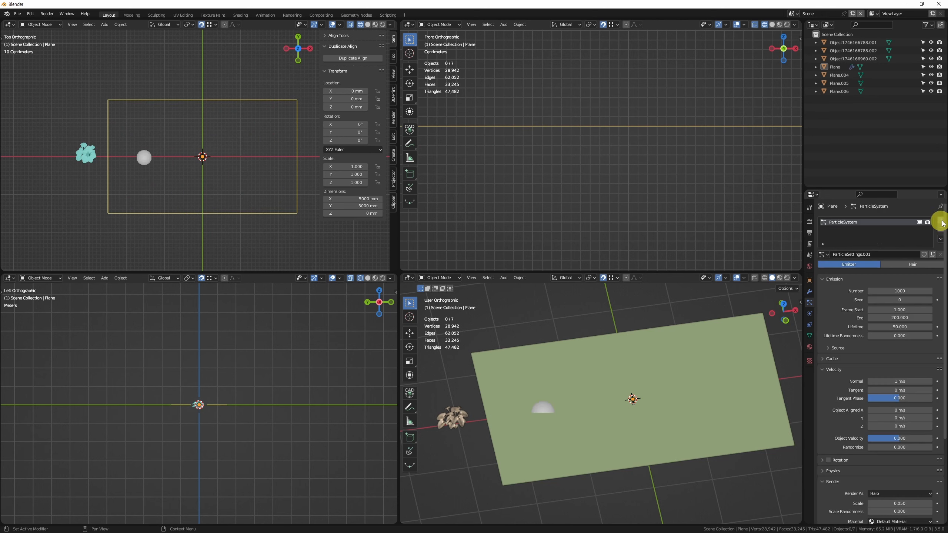
click(910, 263)
scroll(653, 429, down, 3)
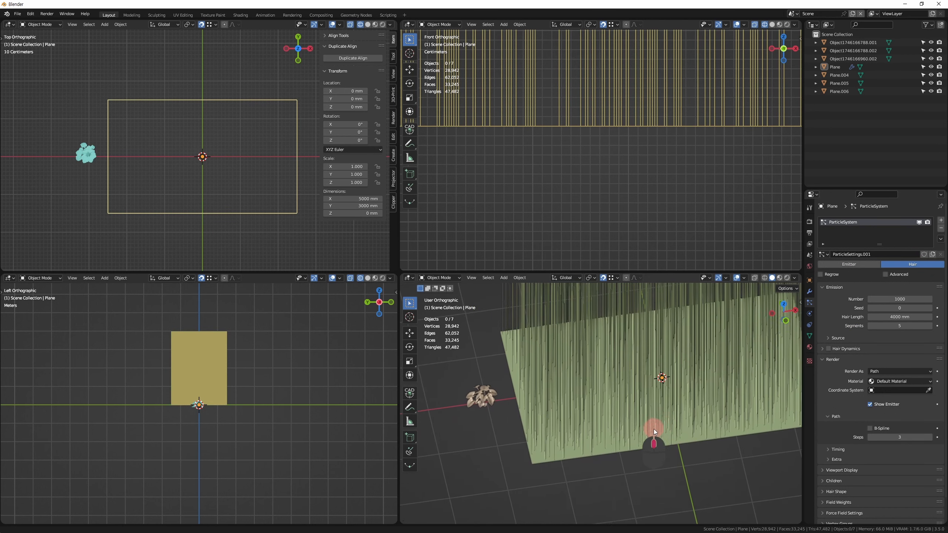
Set the number of hair particles on the plane to 100
click(899, 302)
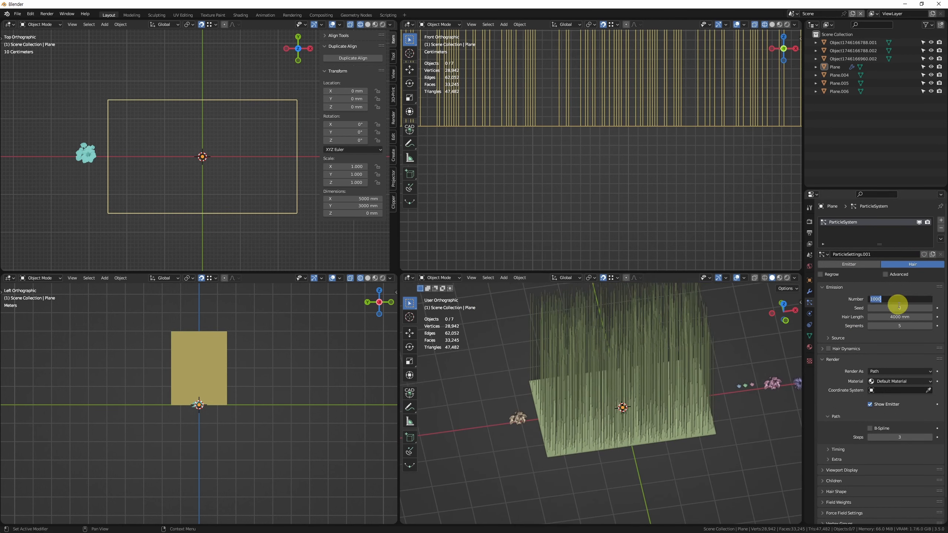
text(1000)
key(BackSpace)
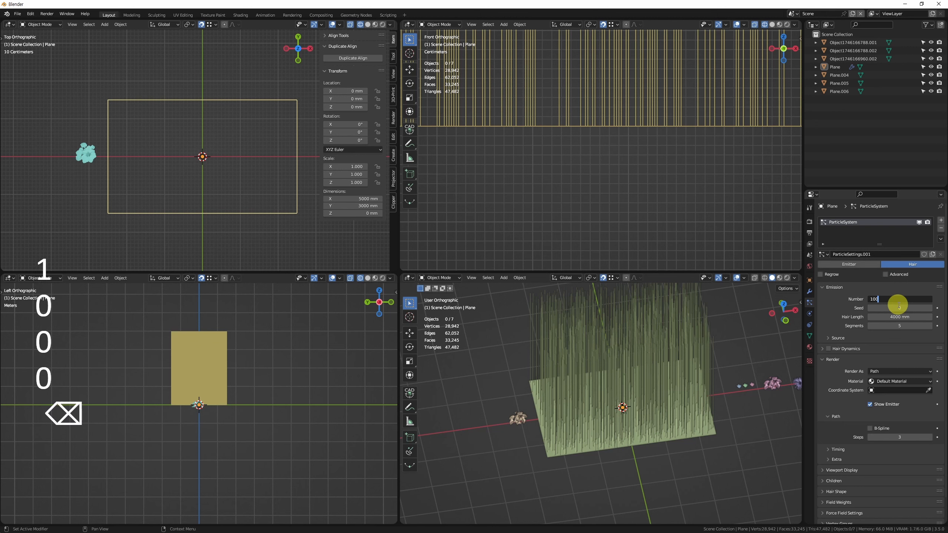
key(Return)
scroll(912, 446, down, 2)
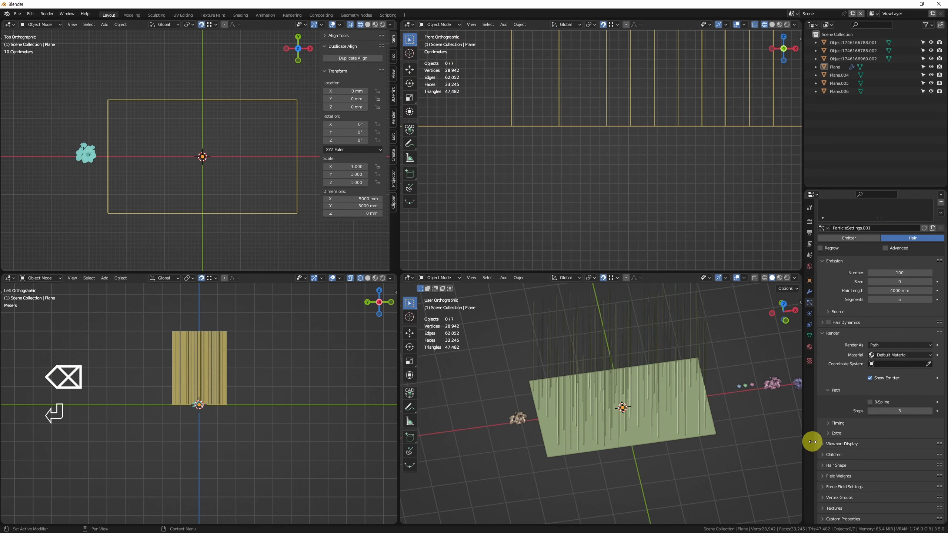
Render the plane's hair particles as Object, with the broad-leaf plant beside it as the instance object
click(518, 418)
click(619, 418)
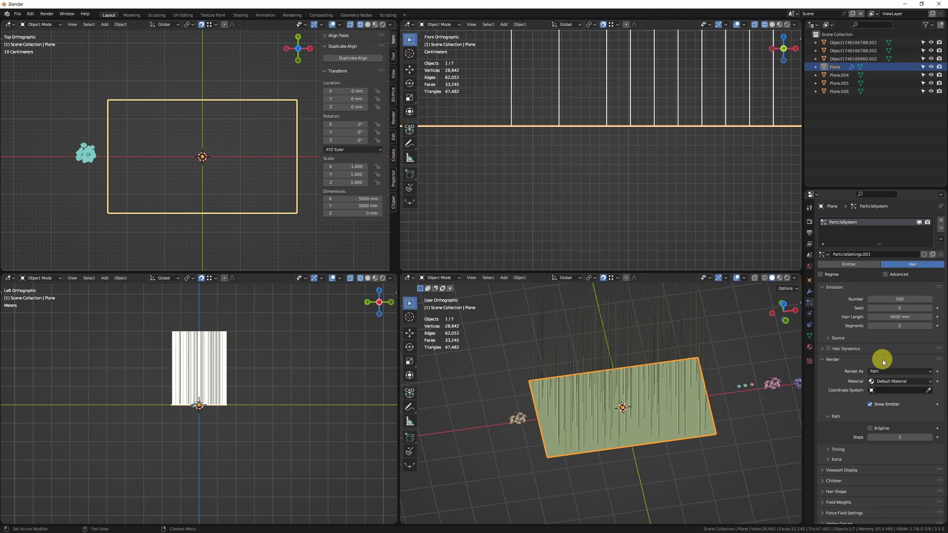
click(891, 372)
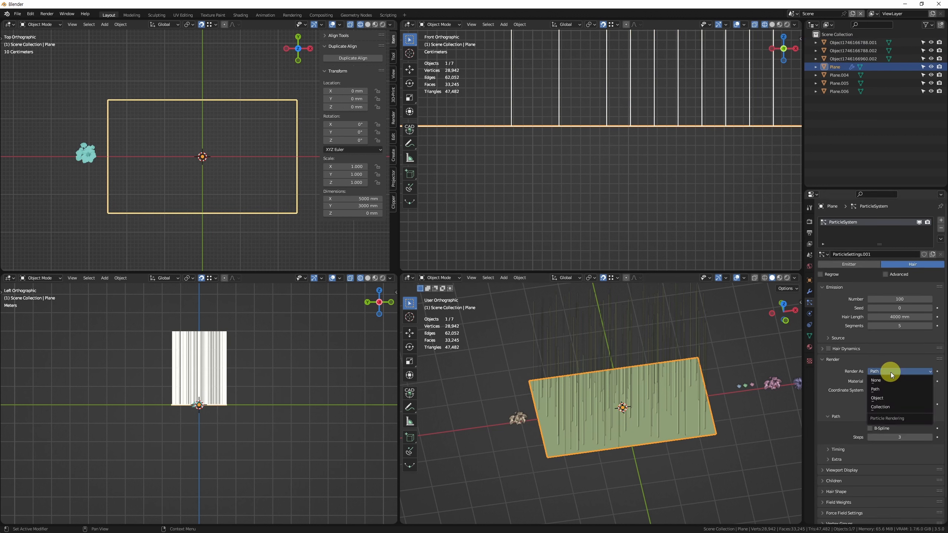
click(885, 398)
click(929, 429)
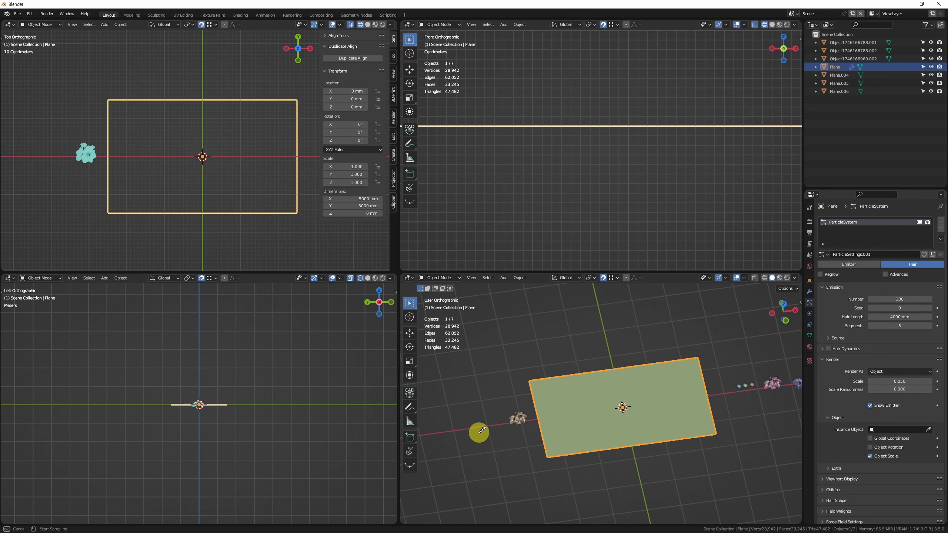
click(518, 419)
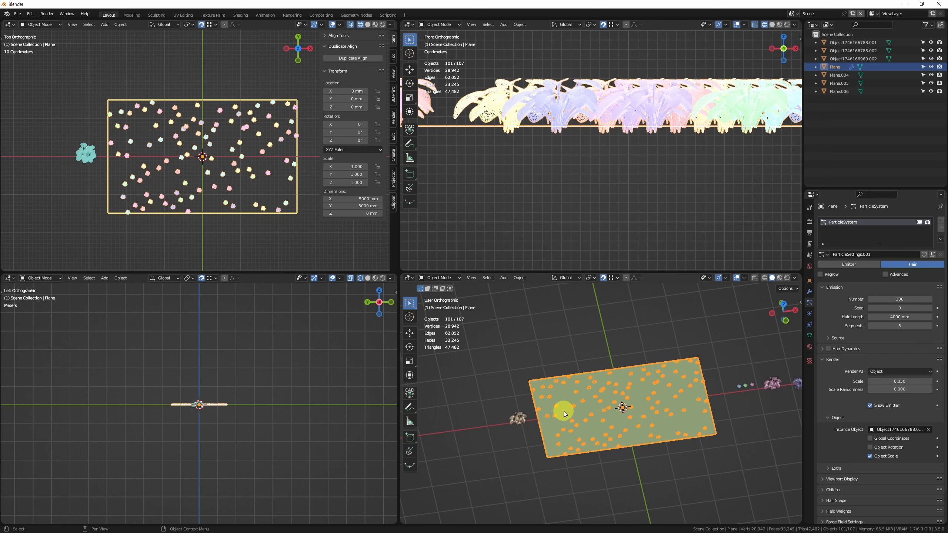
In the relations of the source broad-leaf plant, set the Tracking Axis to +Y and the Up Axis to Z
scroll(582, 198, up, 6)
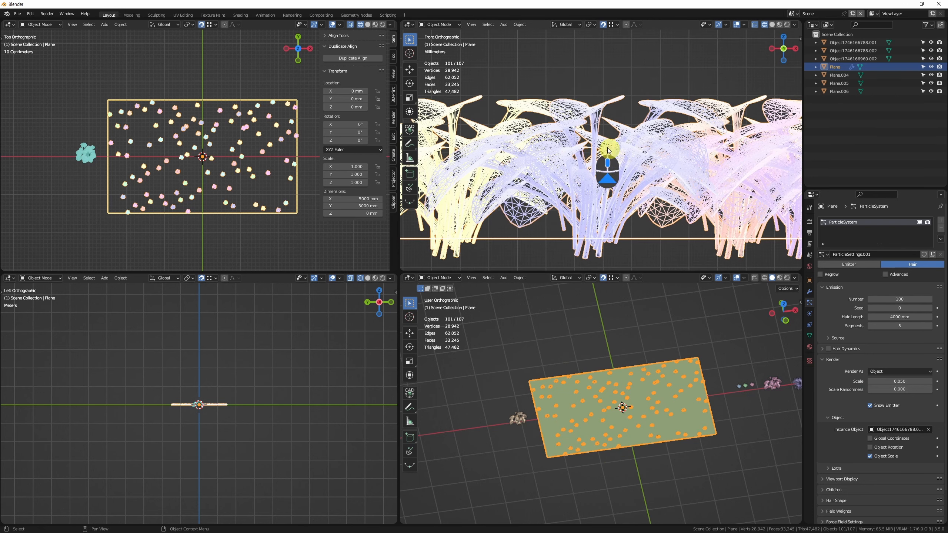
scroll(537, 444, up, 4)
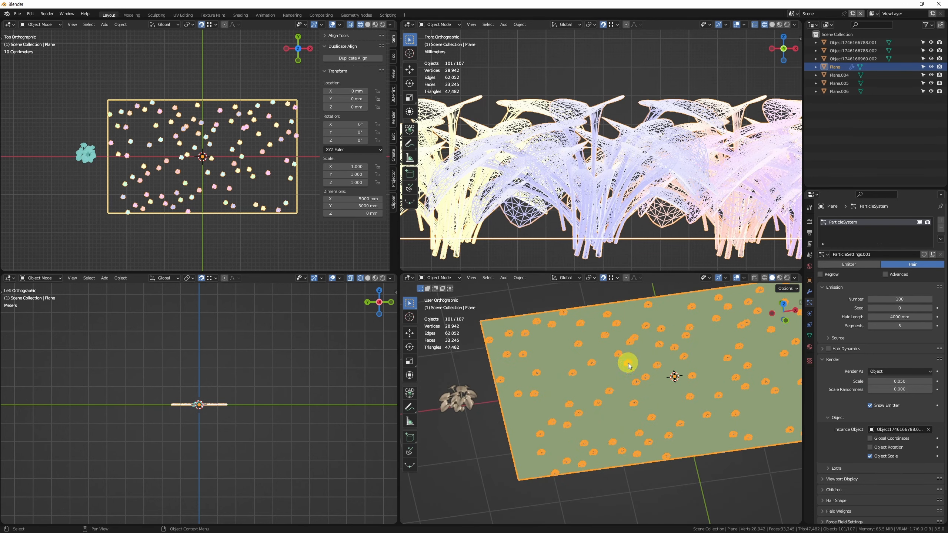
click(472, 410)
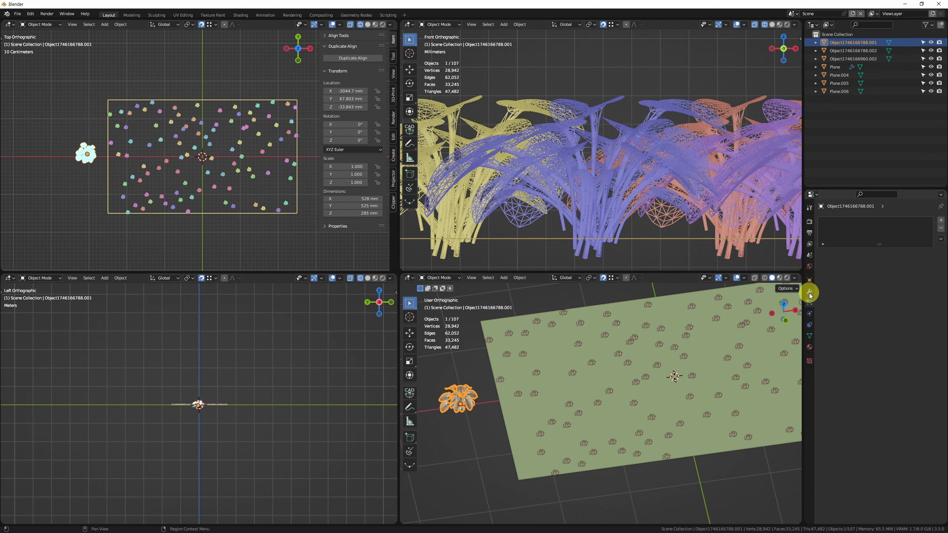
click(809, 280)
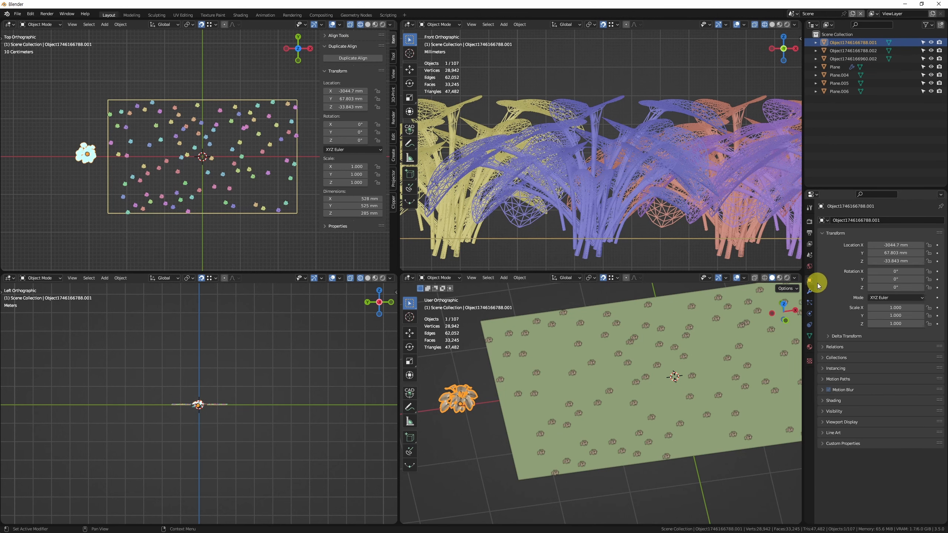
click(843, 348)
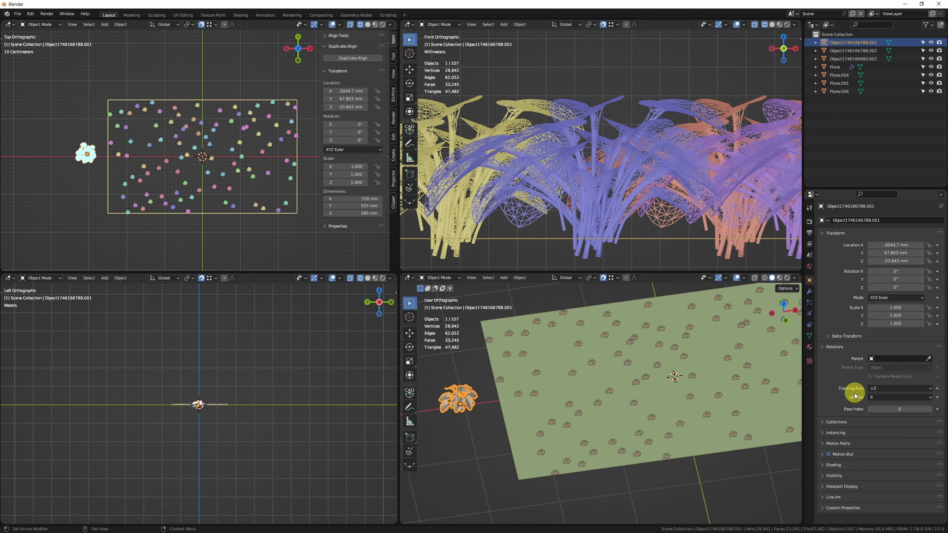
click(889, 389)
click(886, 407)
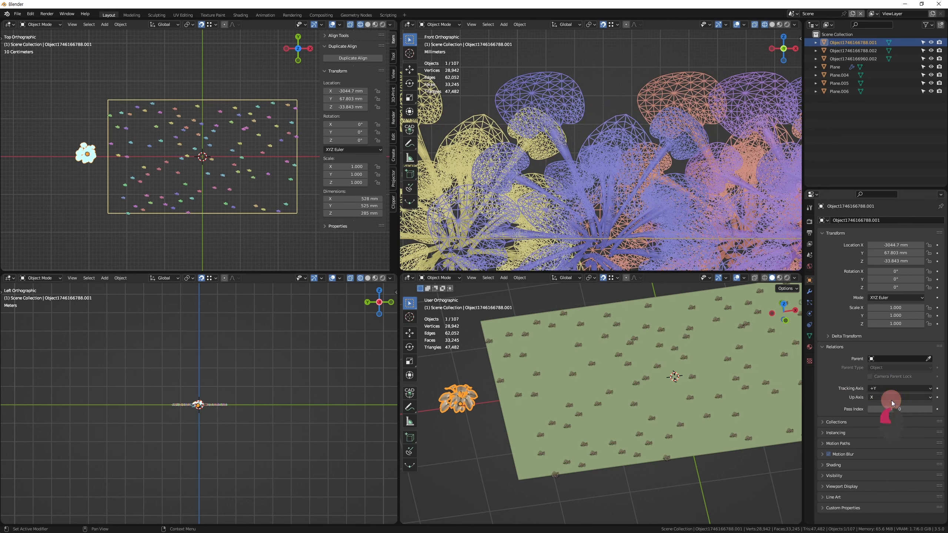
click(891, 398)
click(890, 426)
scroll(617, 200, down, 5)
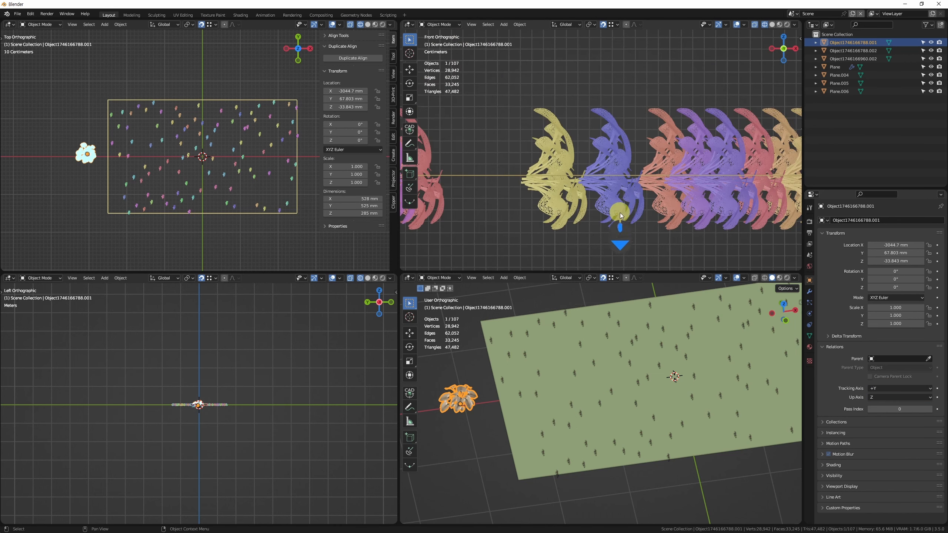
Set the source plant's Tracking Axis to +Z and check the instances' orientation in the front view
click(894, 389)
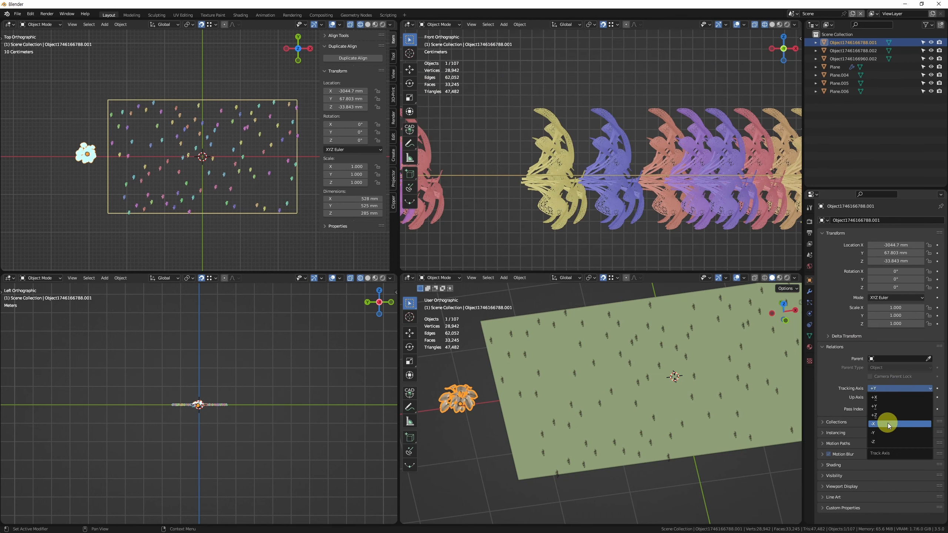
click(887, 416)
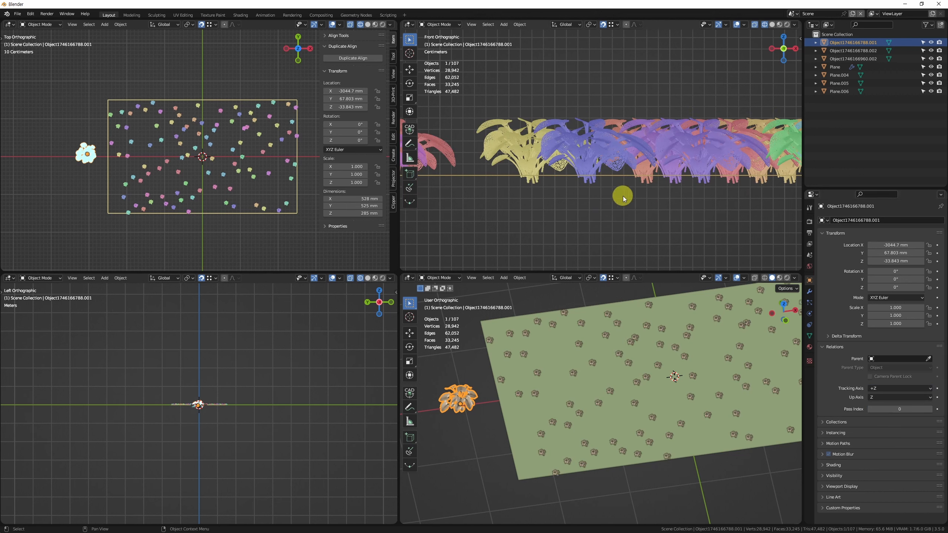
scroll(604, 189, up, 5)
scroll(606, 209, down, 4)
shift+middle_drag(606, 209, 620, 168)
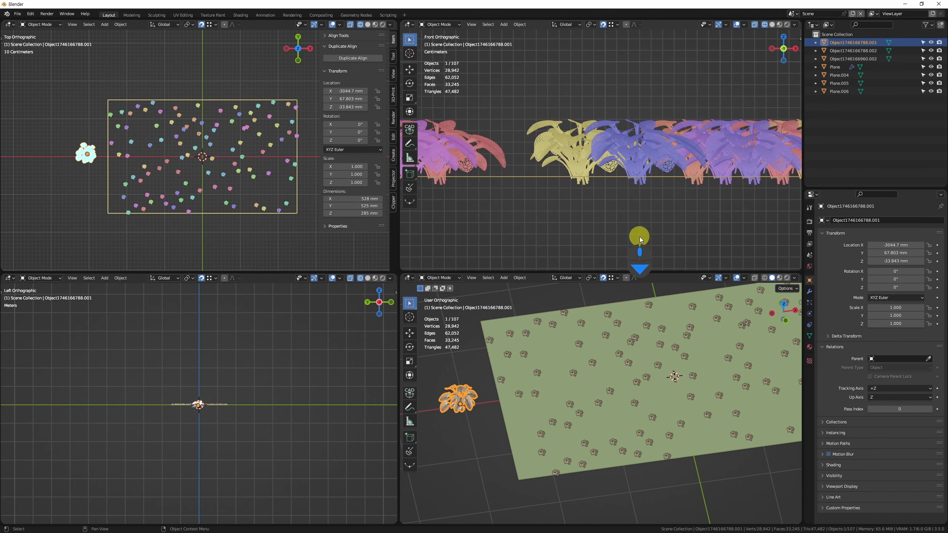
scroll(639, 254, down, 2)
Set the render Scale of the plane's hair particles to 1
click(523, 433)
scroll(517, 435, up, 4)
shift+middle_drag(511, 440, 618, 427)
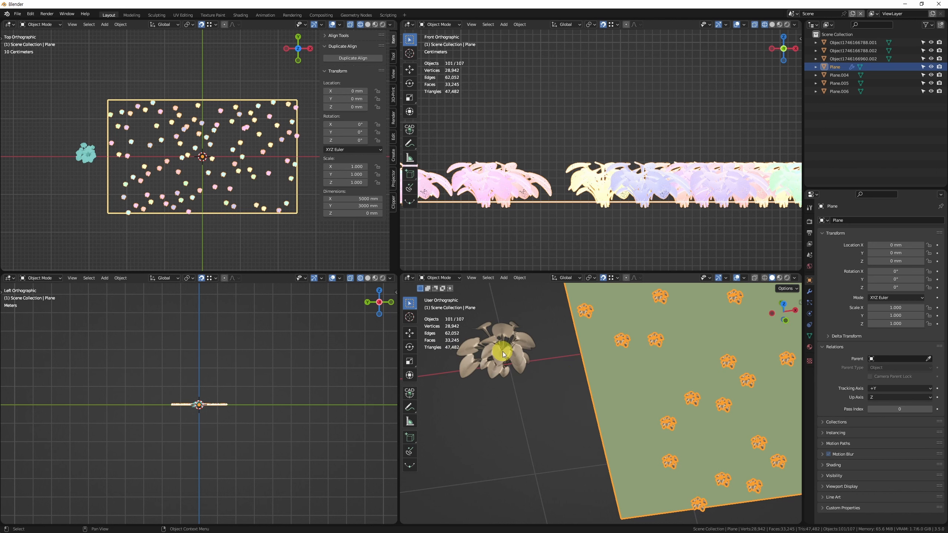
click(810, 304)
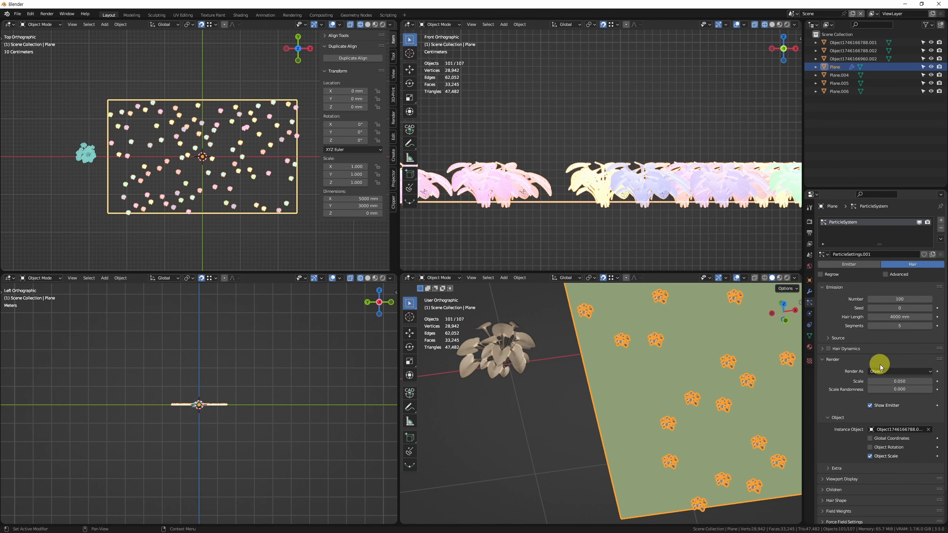
click(894, 382)
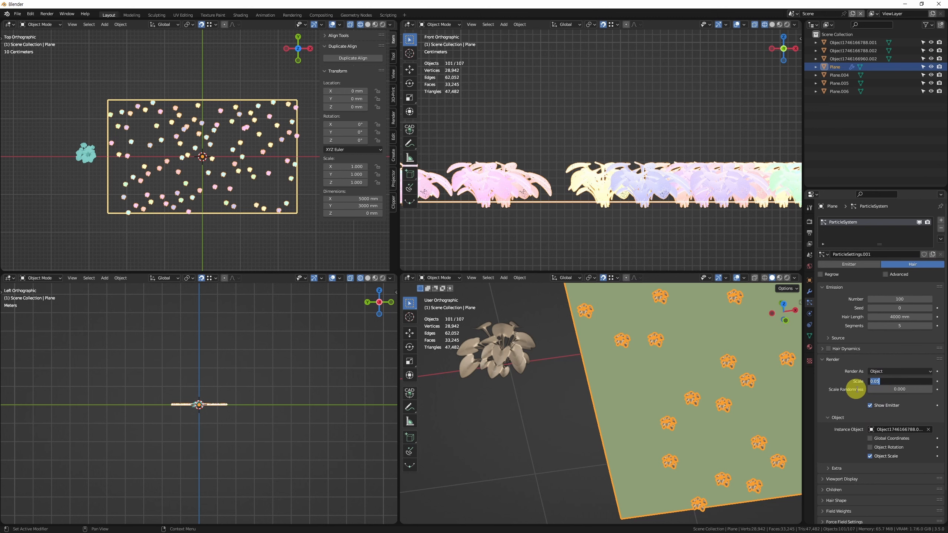
text(1)
key(Return)
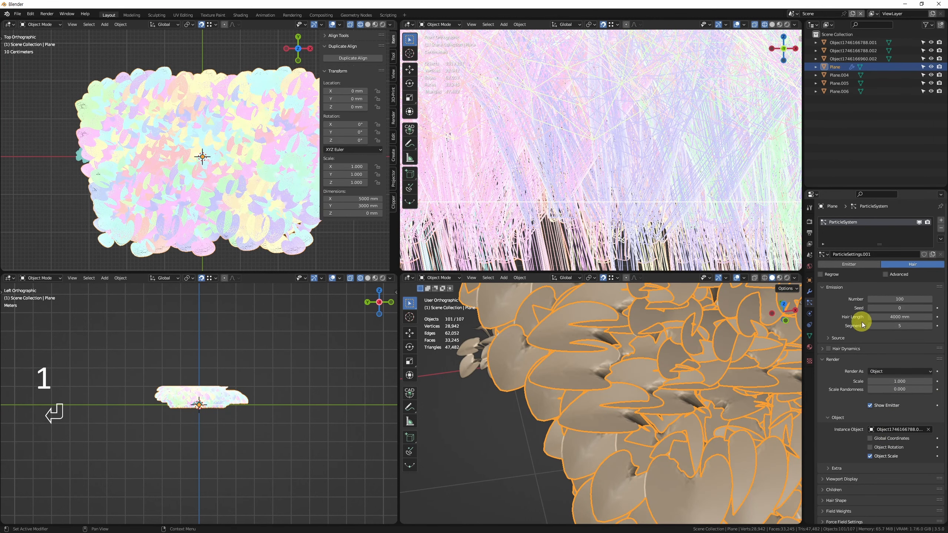
Set the Hair Length to 1000 mm and the number of hair particles to 50
click(903, 316)
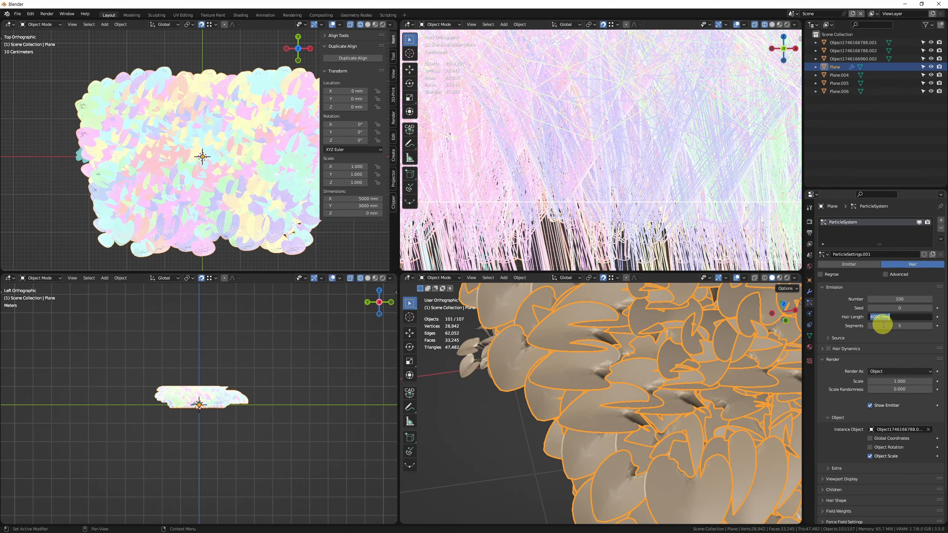
text(1000)
key(Return)
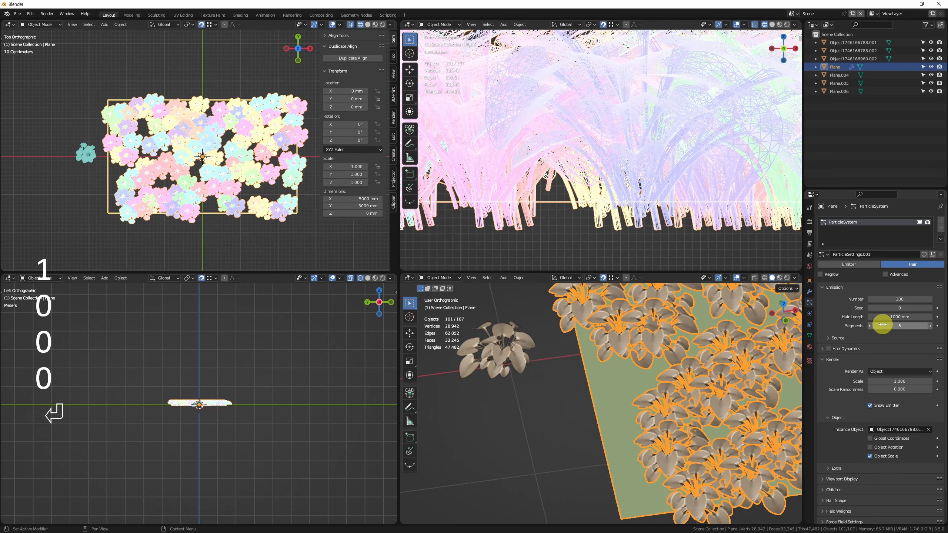
click(908, 299)
text(50)
key(Return)
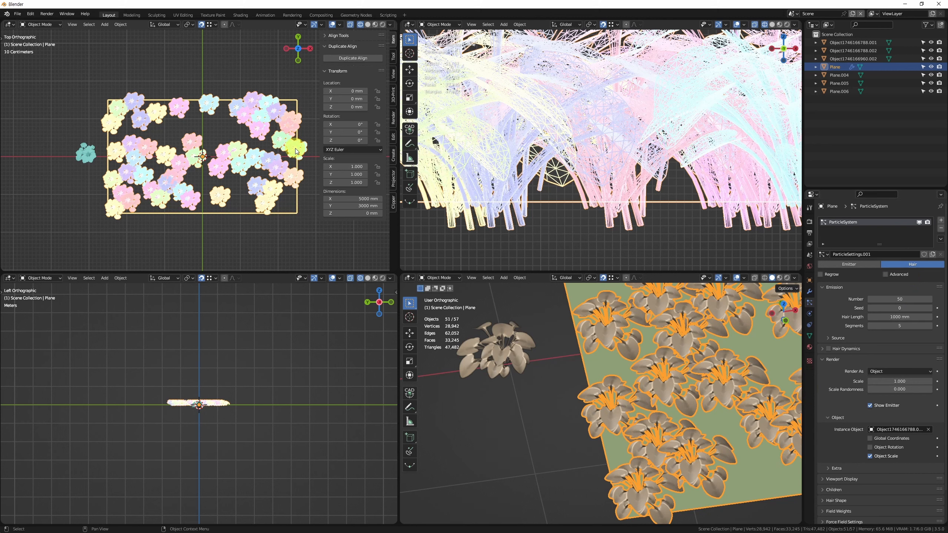
Raise the hair system's Seed to 4 and insert a keyframe on that value
click(931, 308)
click(932, 309)
click(932, 308)
click(931, 309)
key(i)
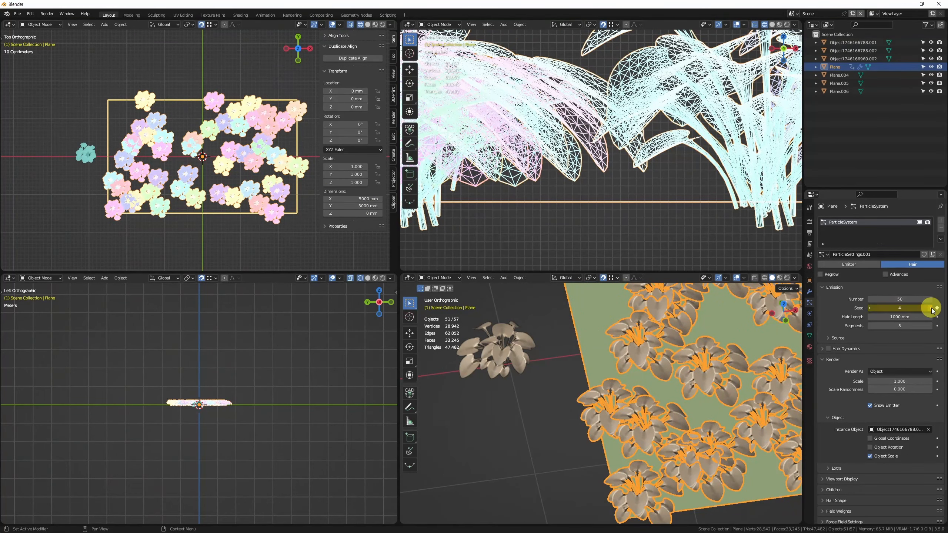
Remove the keyframe from the hair system's Seed and set the Seed to 0
click(931, 309)
click(937, 309)
click(885, 309)
text(0)
key(Return)
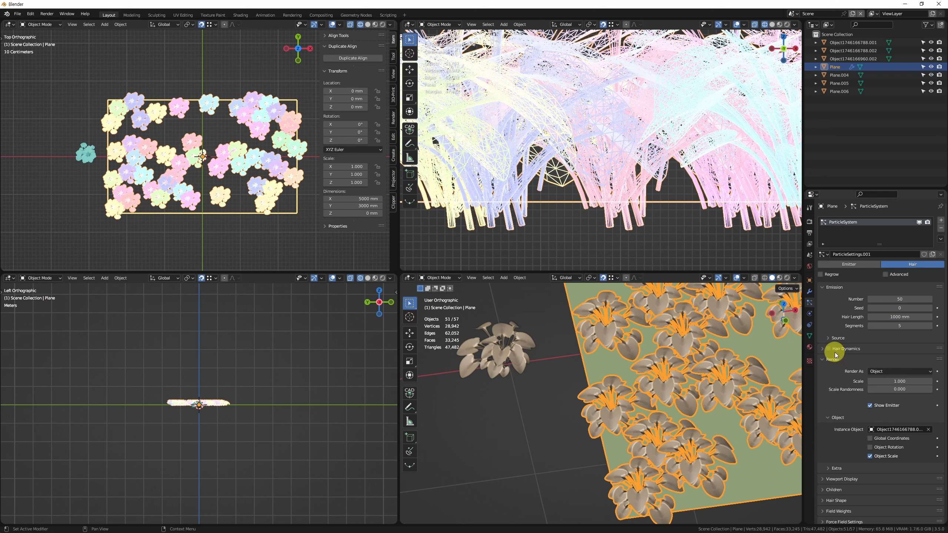
Disable Even Distribution in the hair emission source settings
click(836, 339)
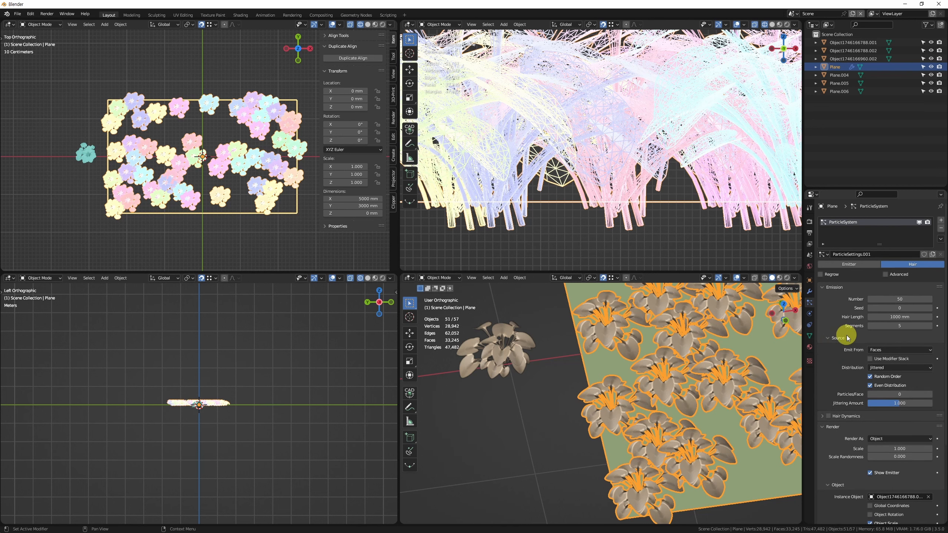
click(887, 387)
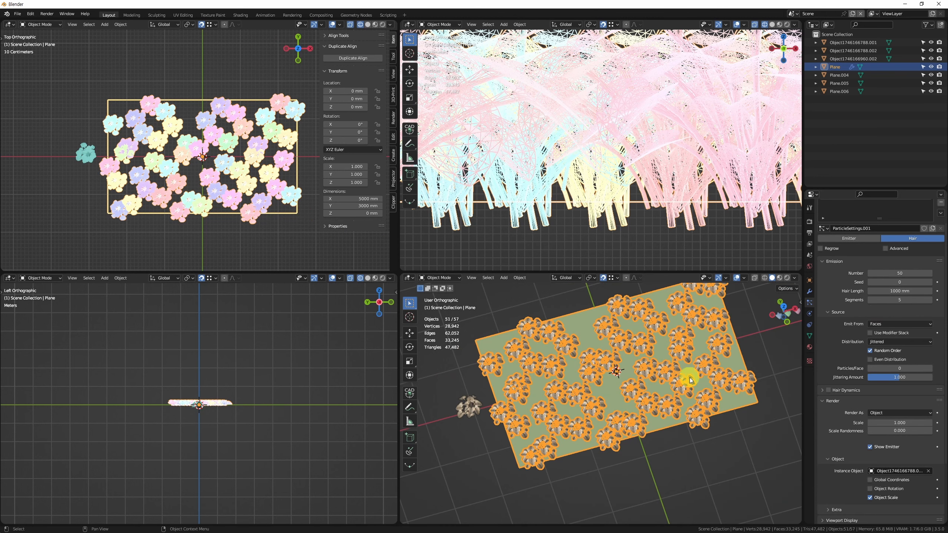
Rotate the plane with its scattered plants 90° about the X axis so it stands upright
middle_drag(658, 465, 592, 318)
key(g)
key(r)
key(x)
key(9)
key(0)
key(Return)
Move the upright plane along Z to a height of about 2012 mm
key(g)
key(z)
click(690, 413)
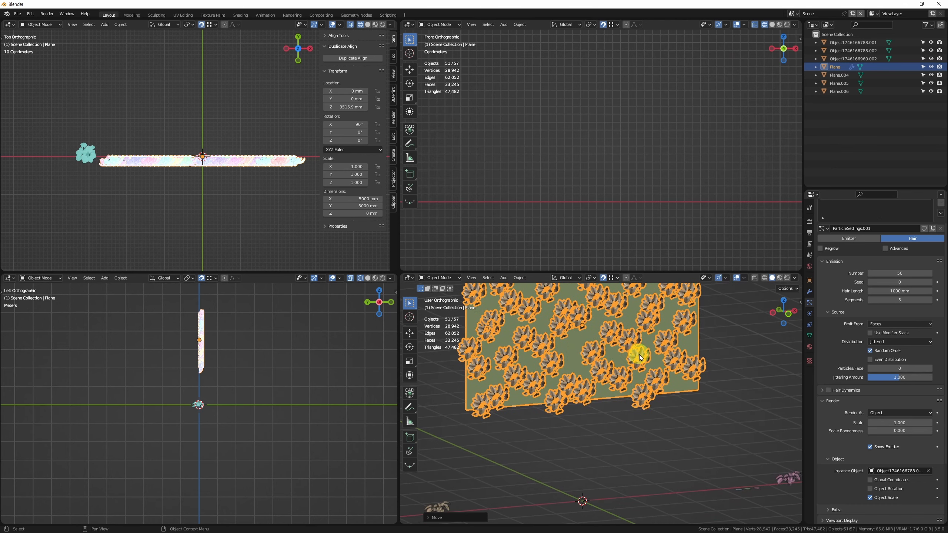
key(g)
key(z)
click(612, 428)
middle_drag(580, 419, 631, 390)
click(612, 396)
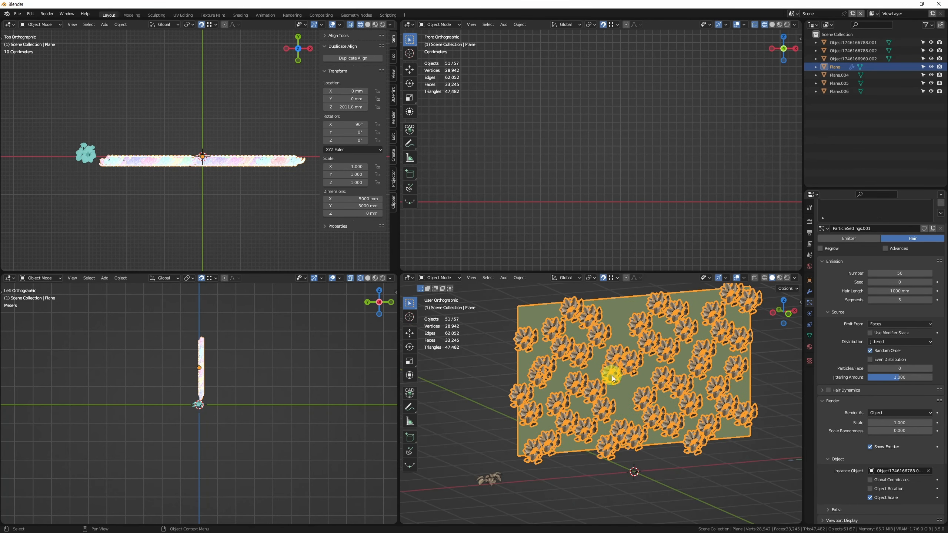
Set the Scale Randomness of the plane's hair particles to about 0.665
mouse_move(617, 417)
middle_down()
mouse_move(598, 433)
mouse_move(614, 411)
middle_up()
key(1)
ctrl+middle_drag(616, 471, 606, 386)
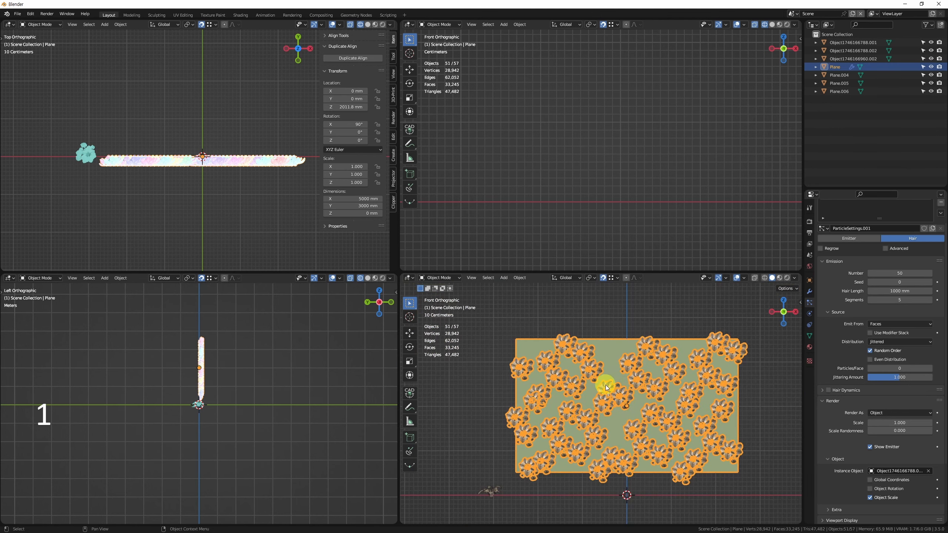
ctrl+middle_drag(512, 421, 621, 451)
key(alt+a)
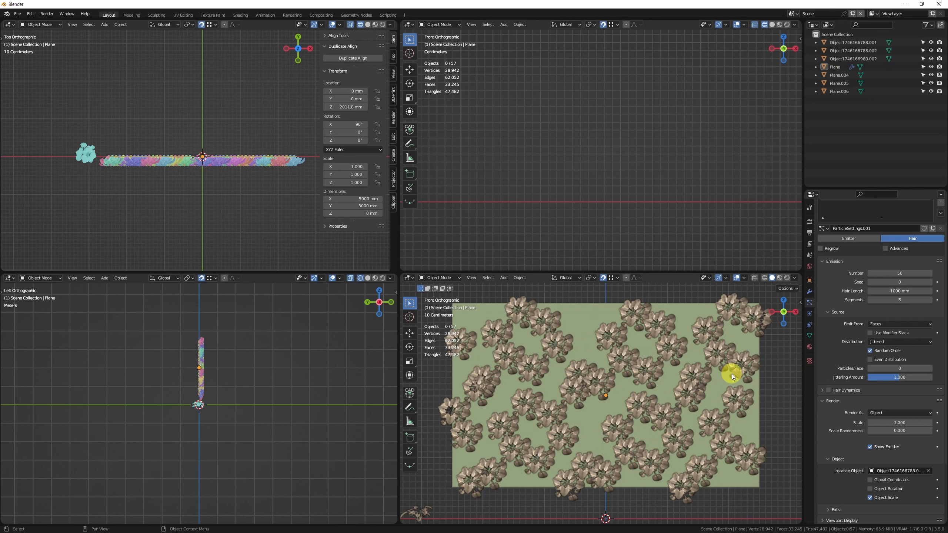
click(741, 401)
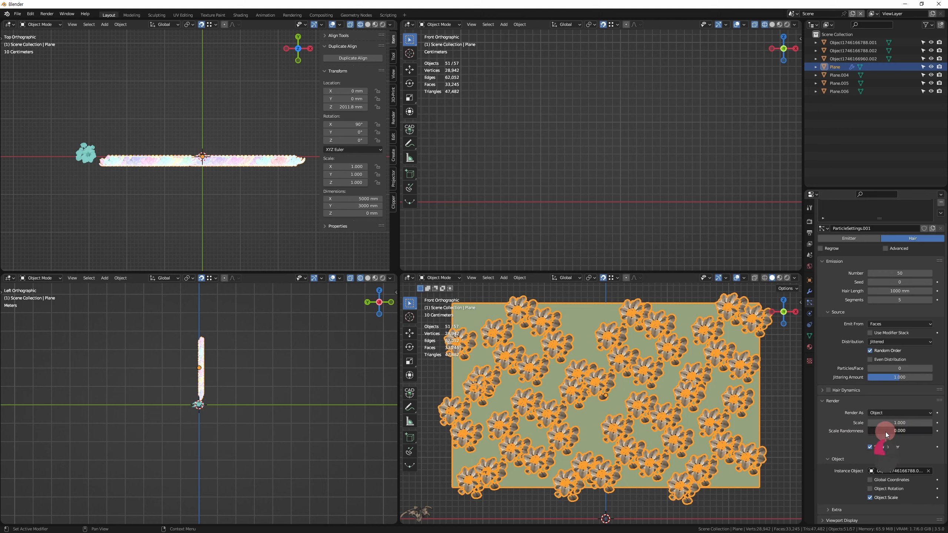
drag(887, 433, 916, 436)
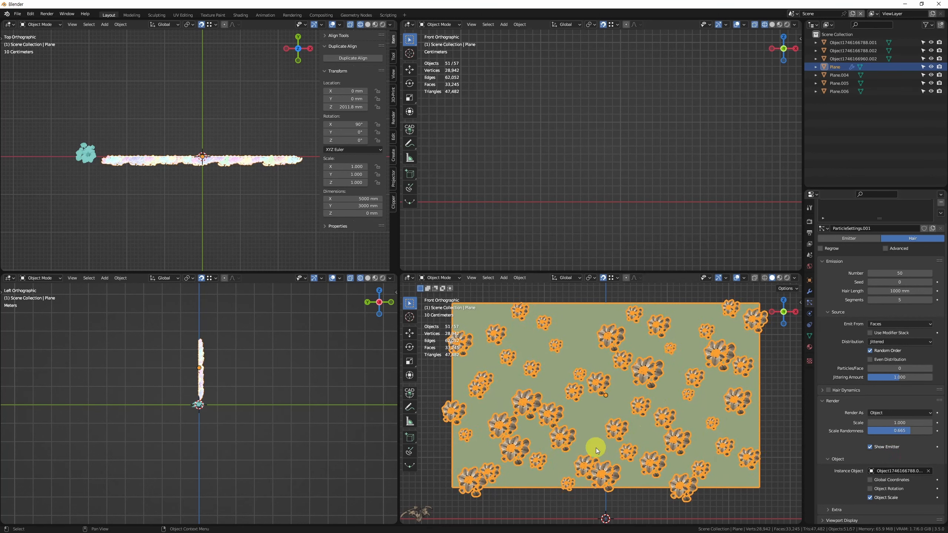
scroll(850, 434, up, 3)
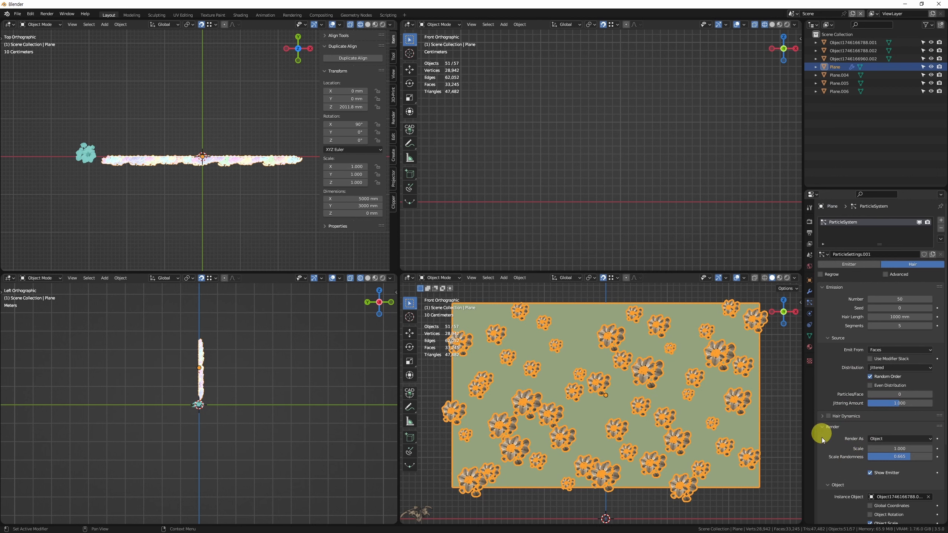
click(851, 263)
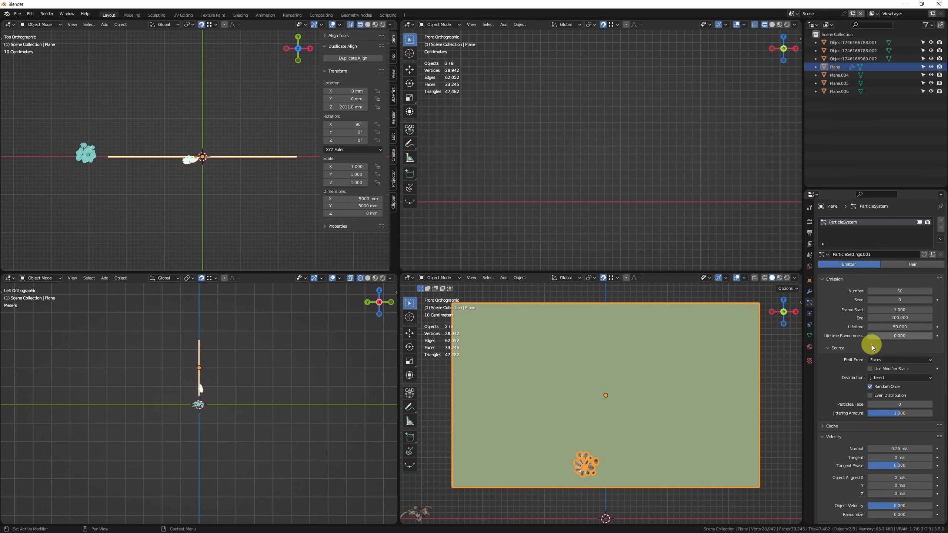
click(832, 351)
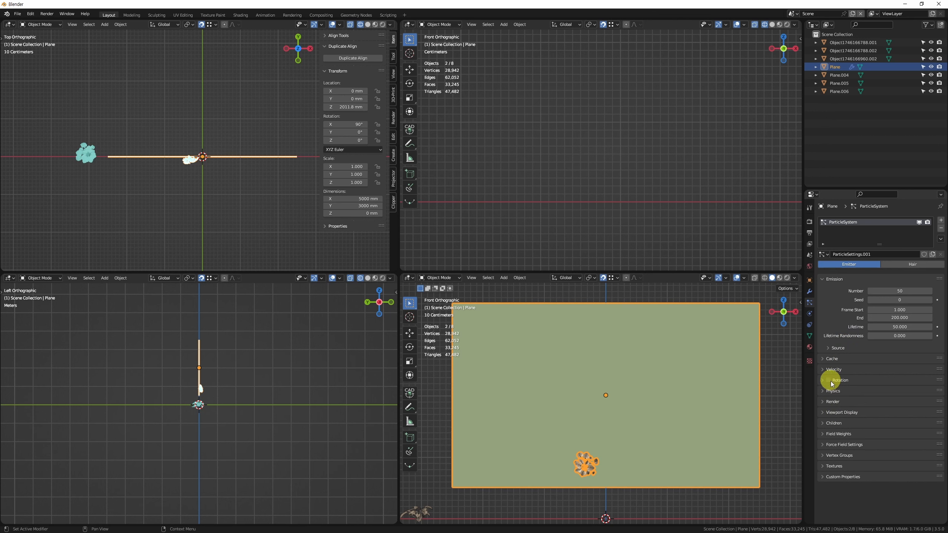
click(910, 263)
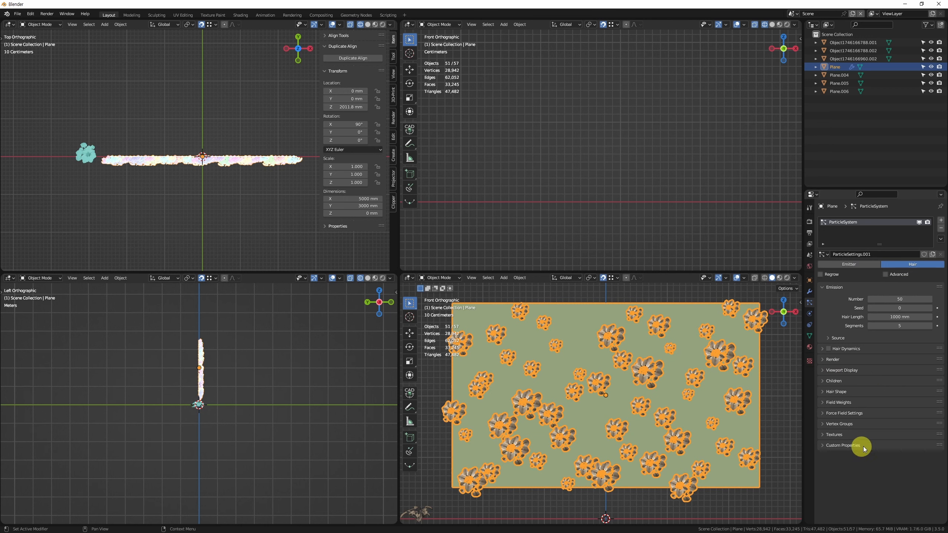
Enable the Advanced hair settings and turn on Rotation for the particles
click(888, 275)
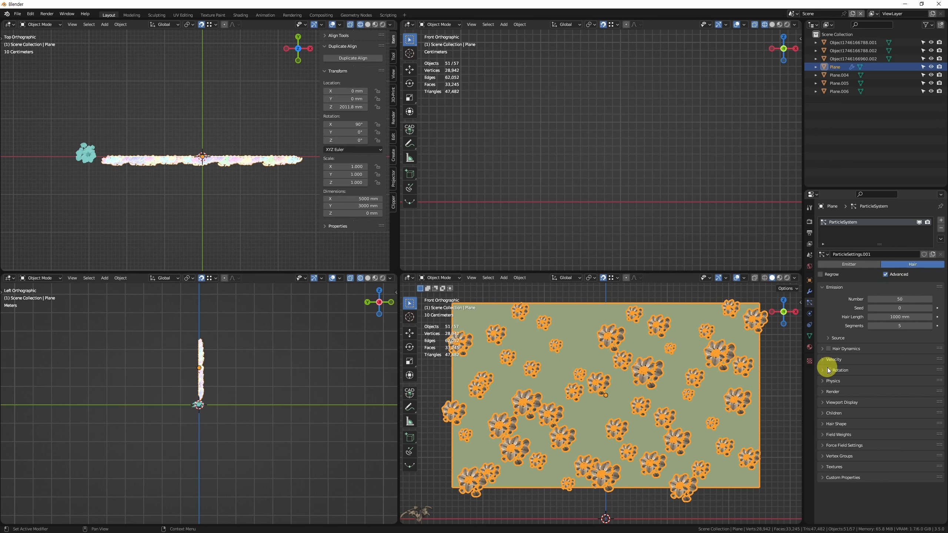
click(842, 360)
click(843, 360)
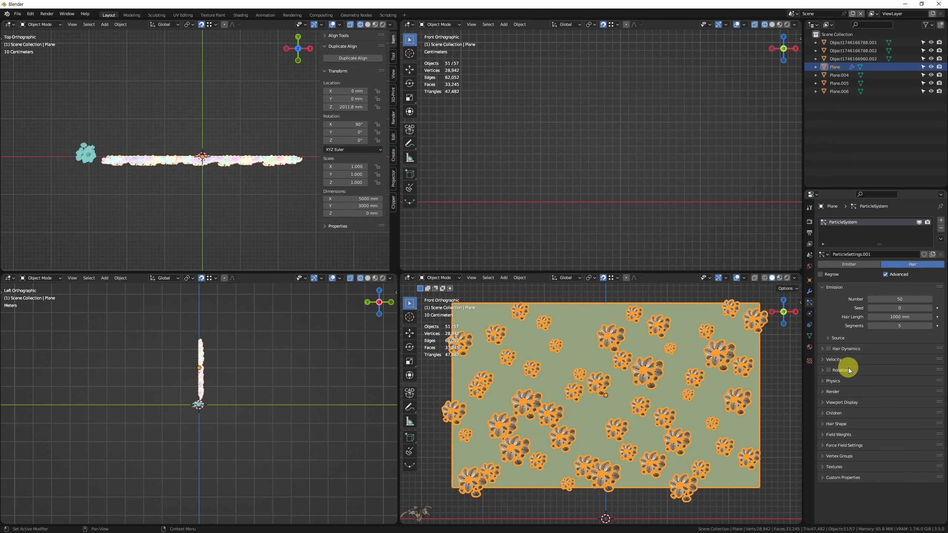
click(828, 371)
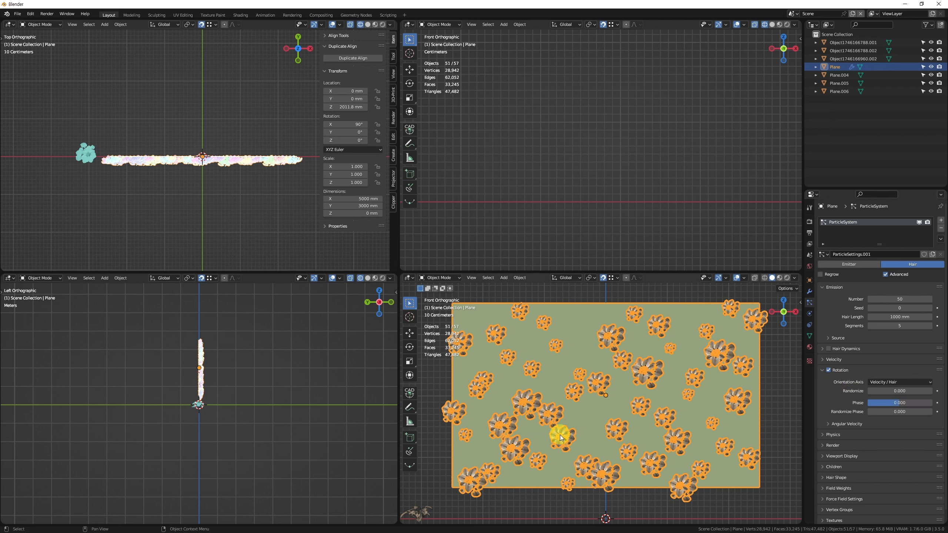
Set the Orientation Axis of the particle rotation to Object Z
drag(891, 393, 870, 408)
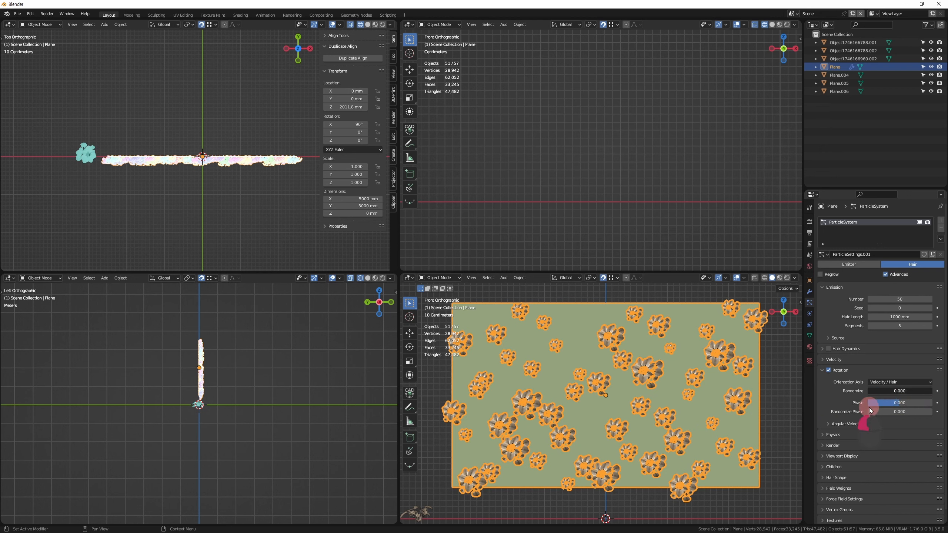
click(906, 382)
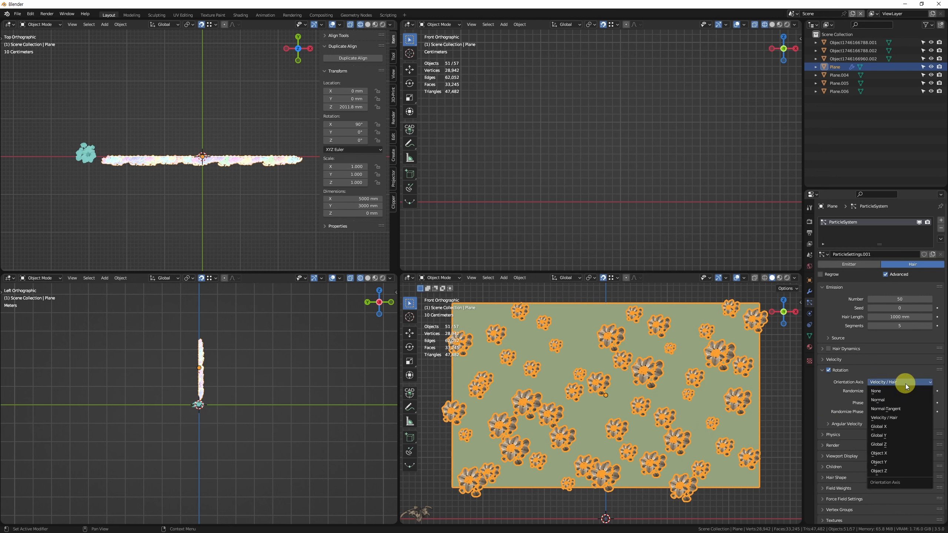
click(903, 384)
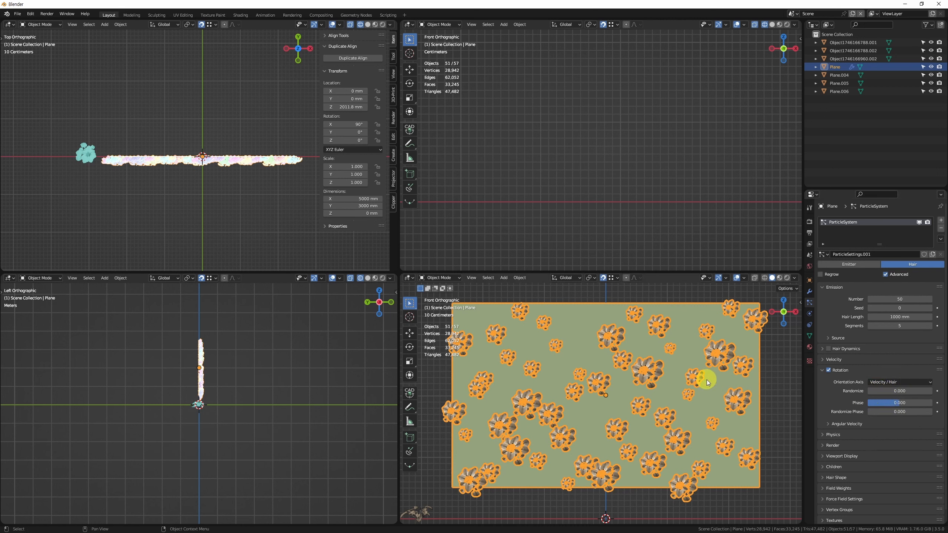
click(901, 383)
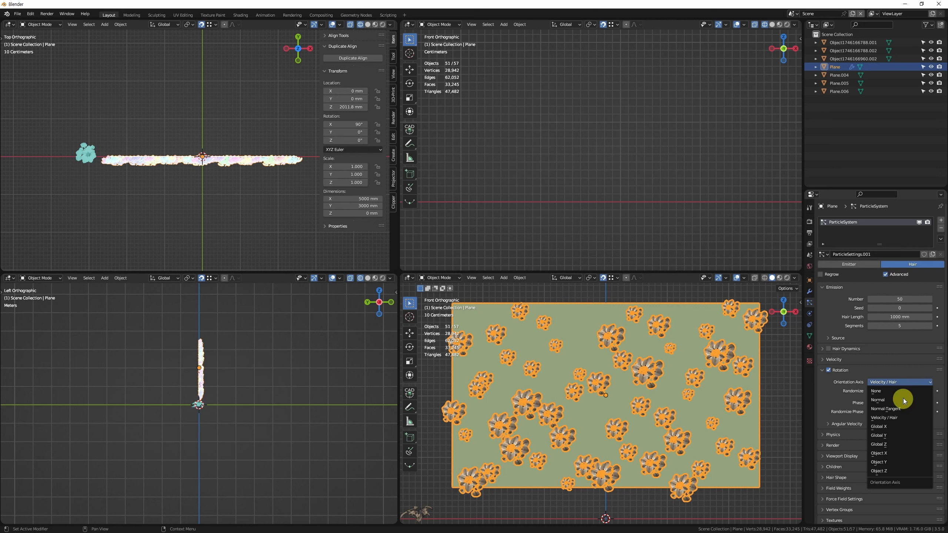
click(886, 472)
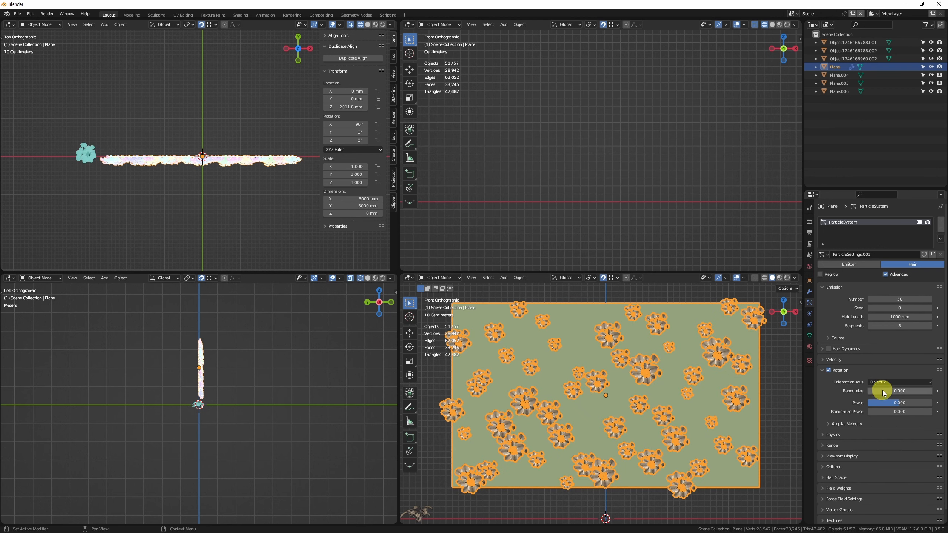
Try Global Z as the particles' Orientation Axis and switch back to Object Z
click(895, 383)
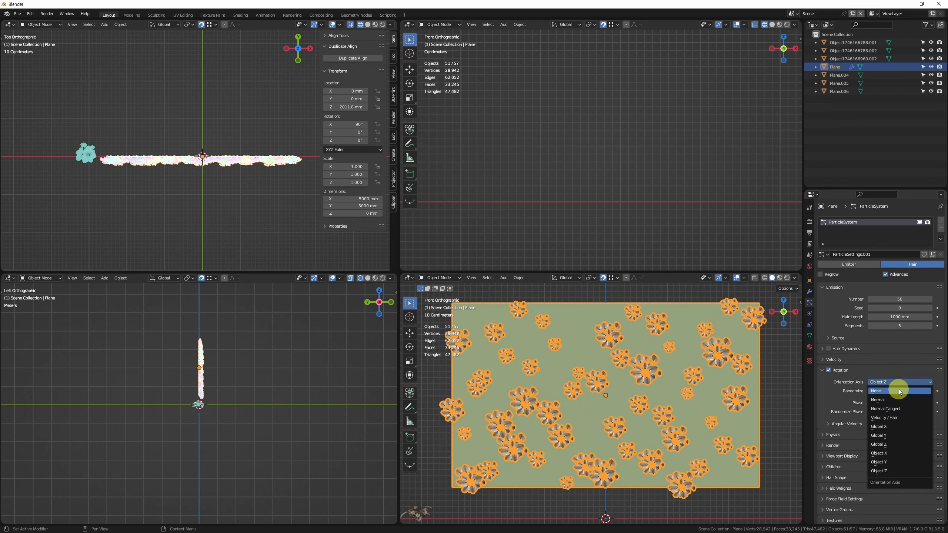
click(890, 444)
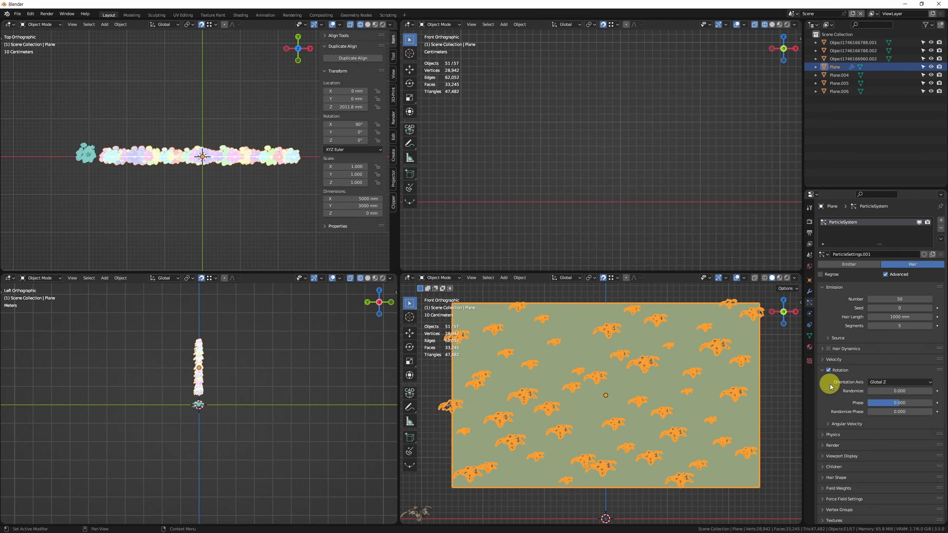
click(895, 382)
click(896, 472)
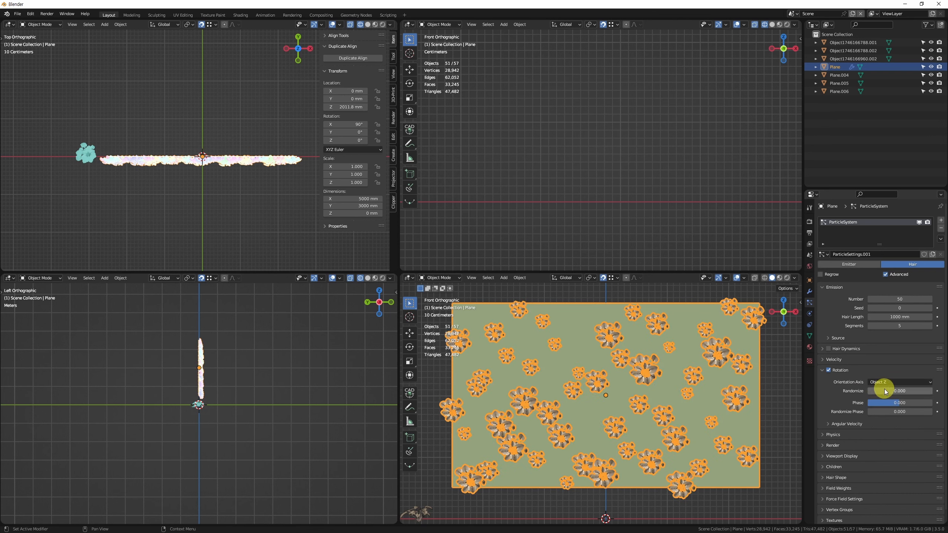
Try the rotation Randomize value at its maximum and return it to 0
drag(884, 391, 858, 396)
scroll(217, 191, up, 1)
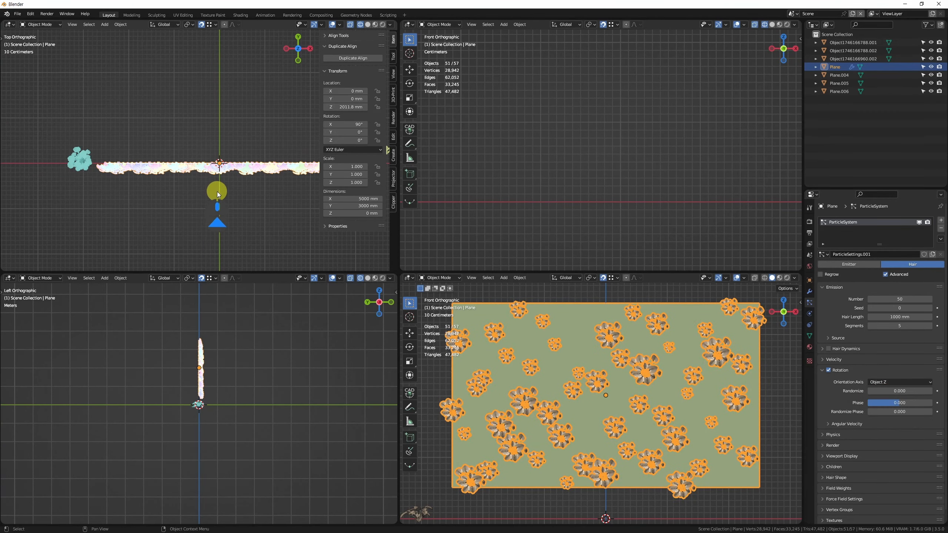
scroll(216, 191, up, 5)
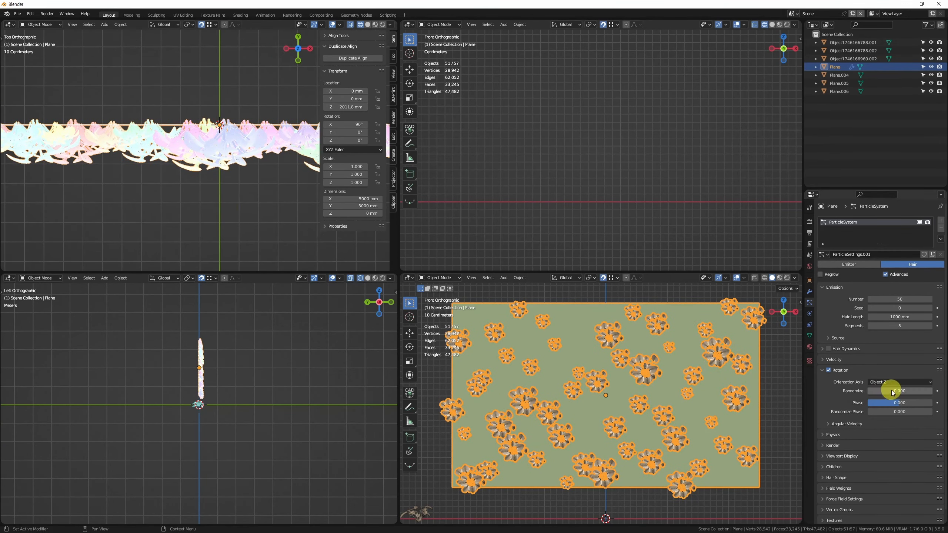
drag(890, 393, 931, 392)
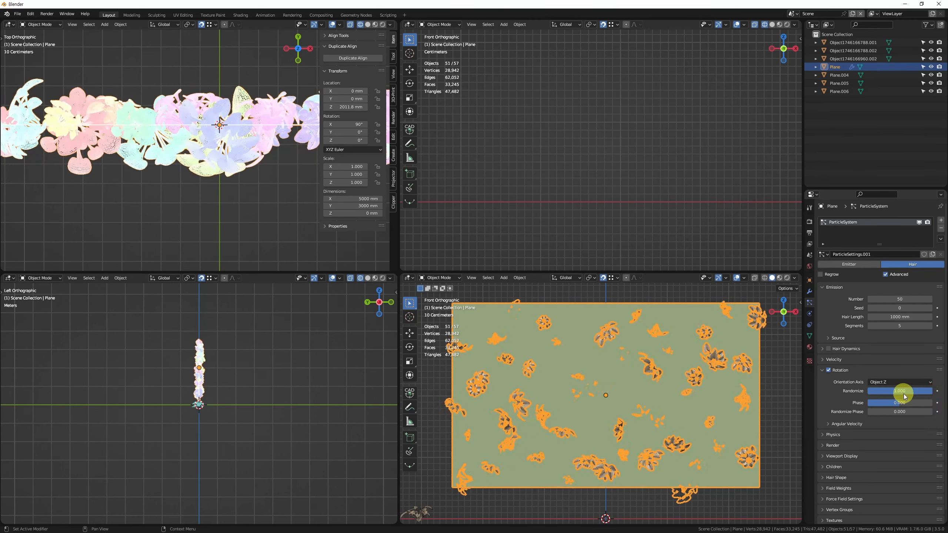
drag(927, 394, 831, 400)
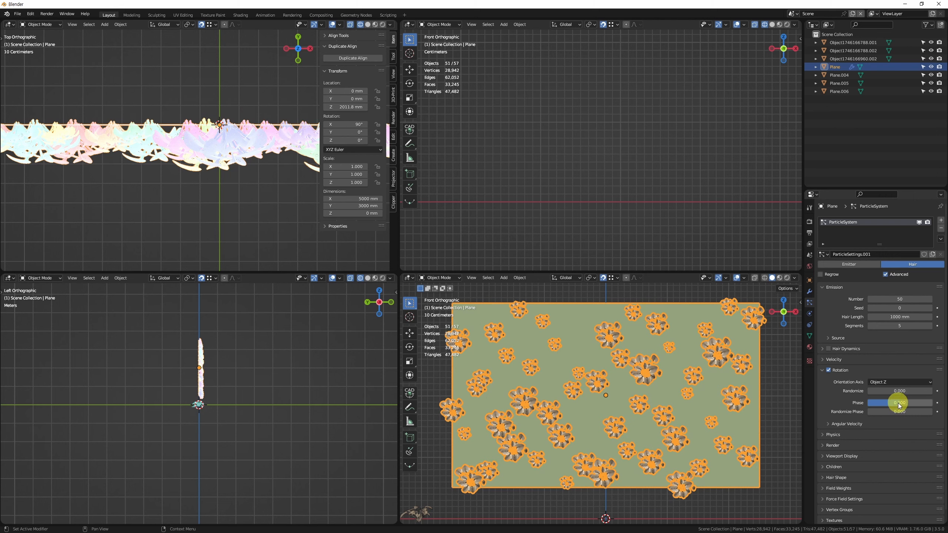
Try the rotation Phase at -1 and 1 on the plants and reset it to 0
drag(897, 403, 836, 408)
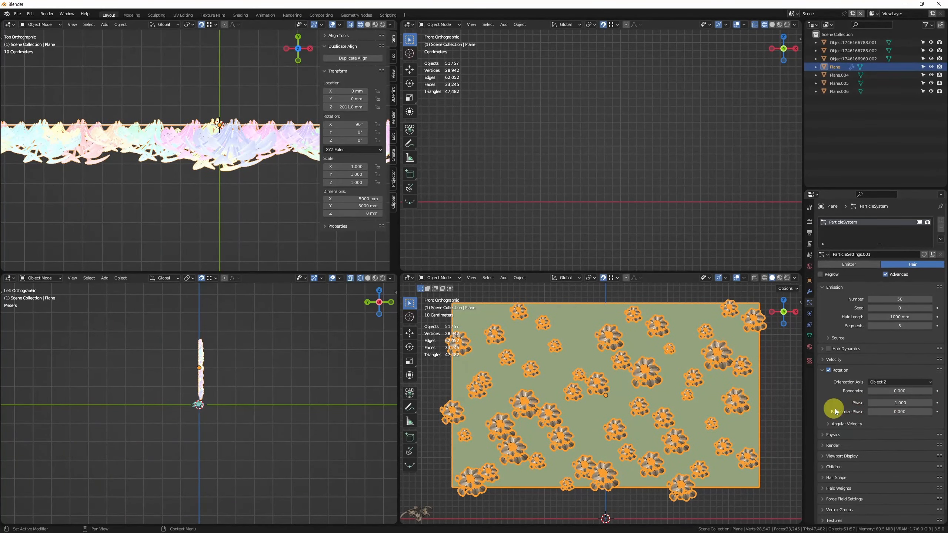
scroll(691, 403, up, 5)
scroll(692, 403, up, 3)
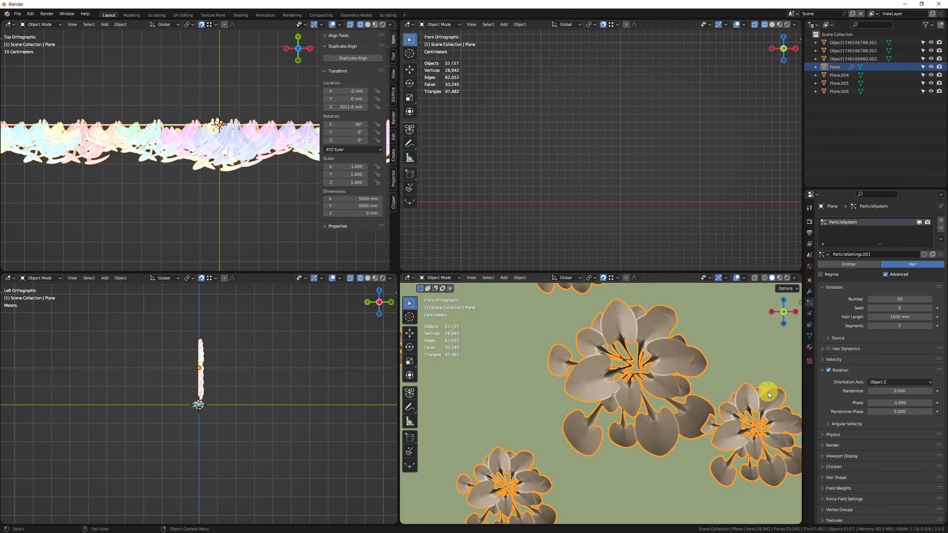
drag(888, 403, 944, 404)
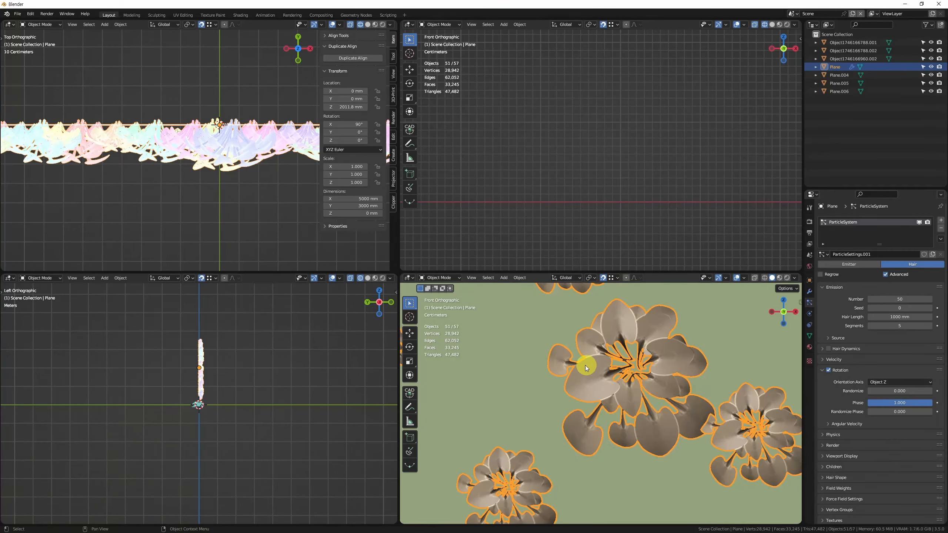
drag(918, 405, 944, 404)
text(0)
key(Return)
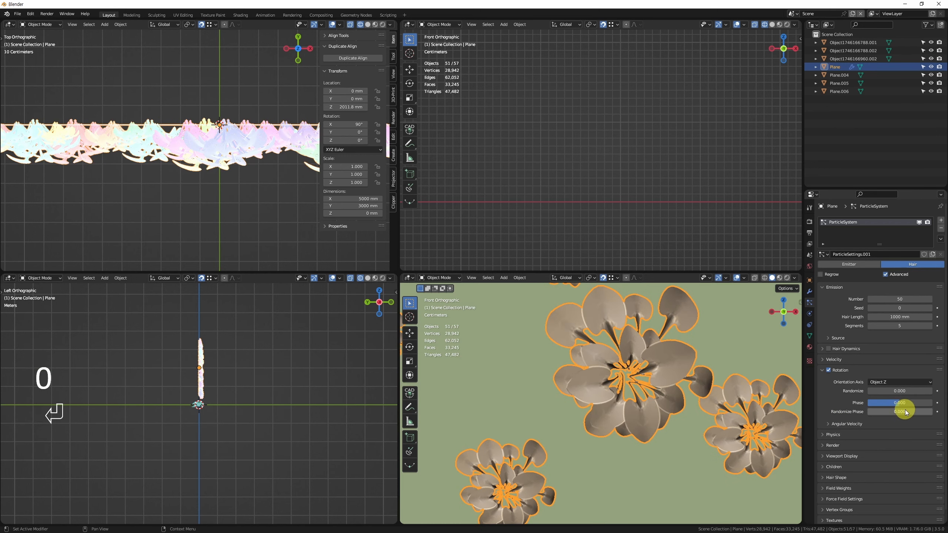
Set the particles' rotation Phase to 1 and Randomize Phase to 2
drag(890, 406, 945, 408)
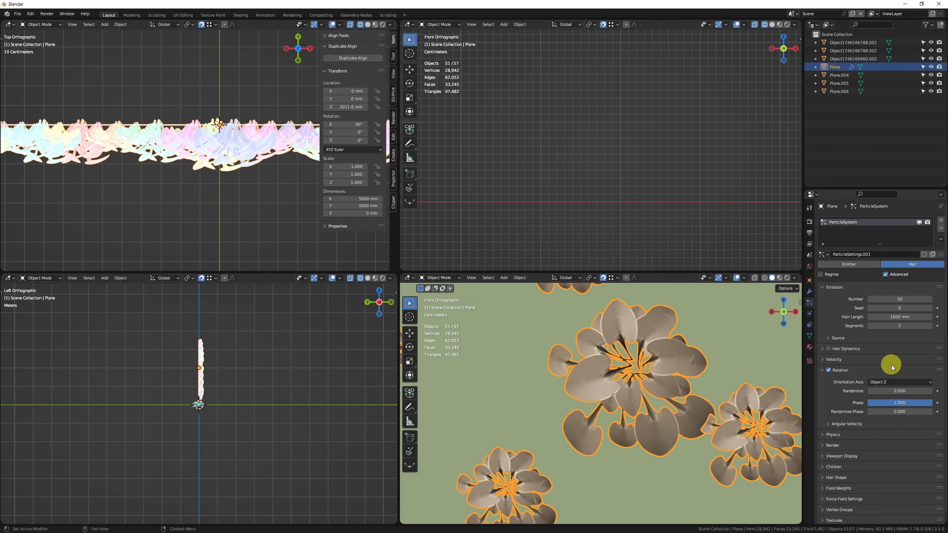
scroll(741, 433, down, 6)
scroll(900, 403, down, 1)
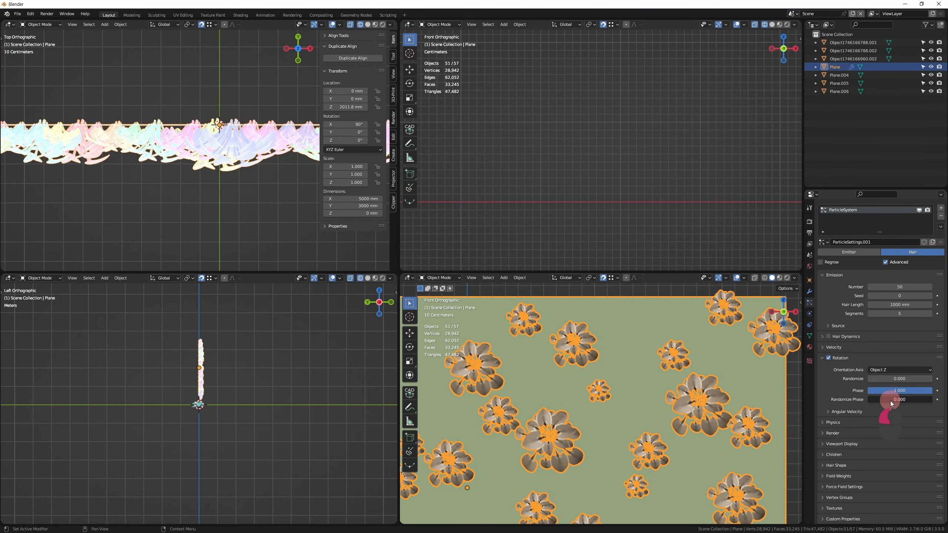
drag(890, 401, 931, 404)
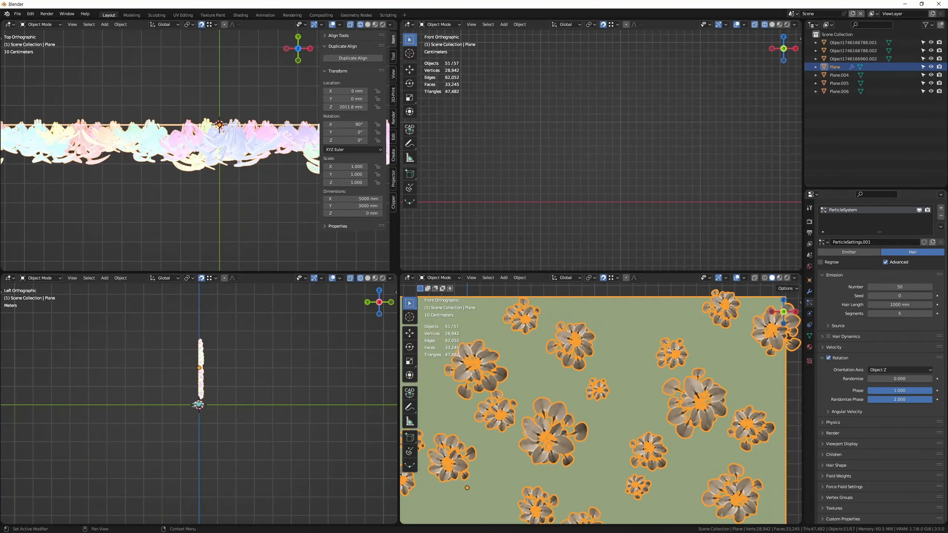
Set the particles' rotation Randomize to 0.123 and try emission Numbers of 50 and 300 before settling on 200
scroll(648, 418, down, 2)
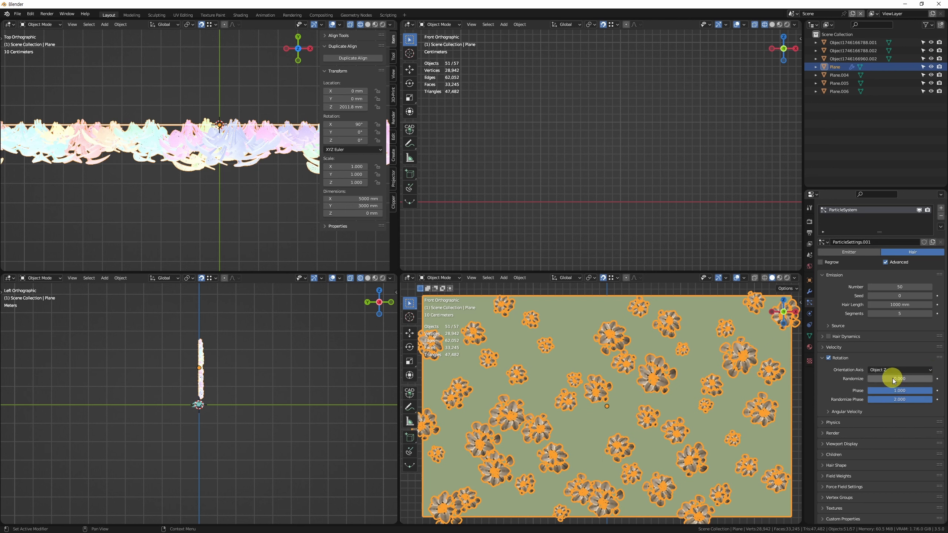
drag(893, 378, 902, 381)
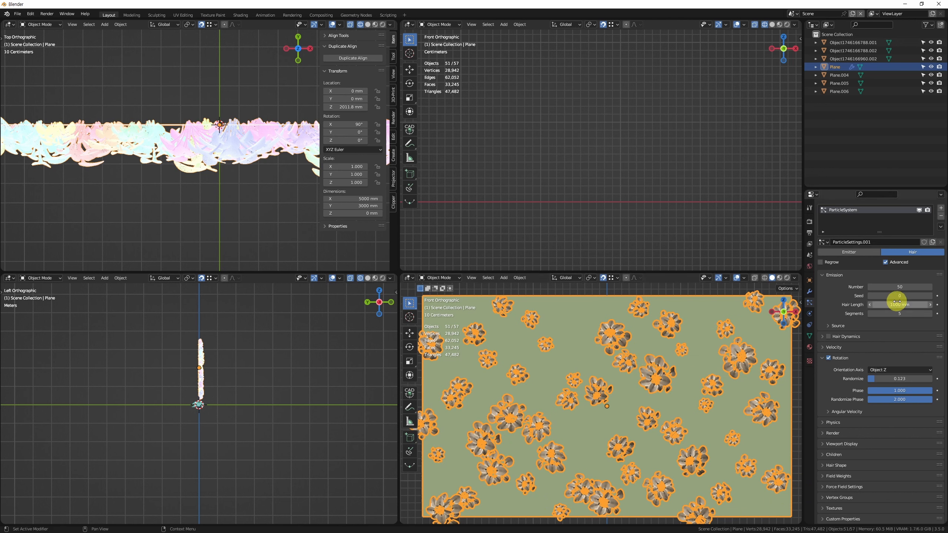
click(905, 285)
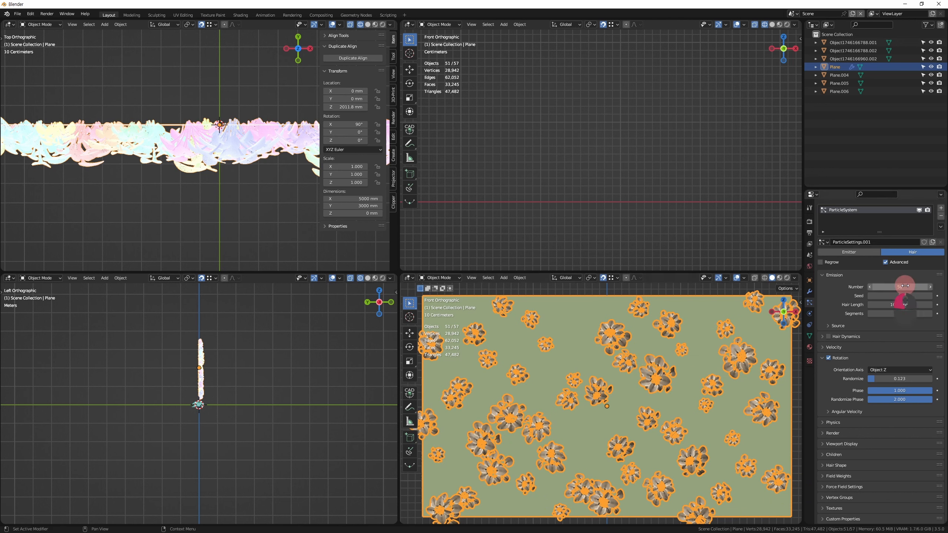
text(50)
key(Return)
click(903, 286)
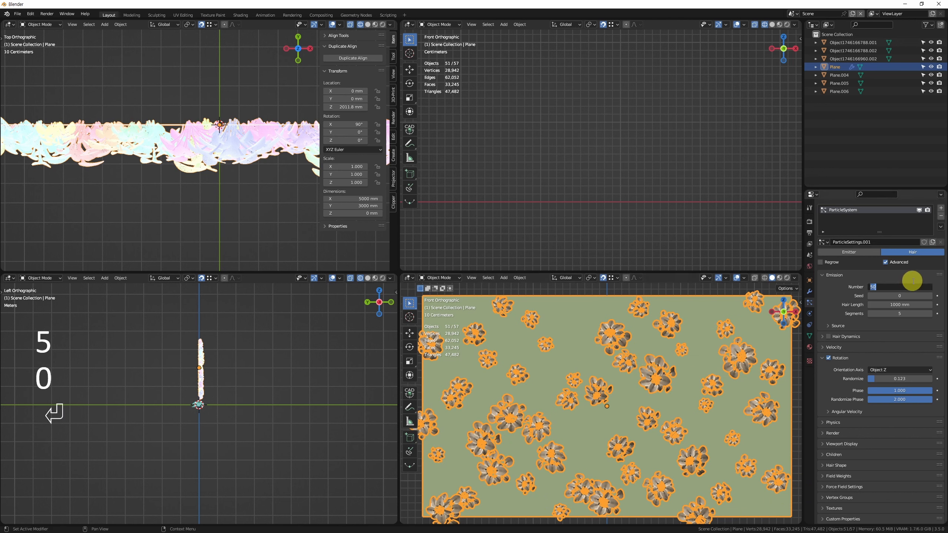
text(300)
key(Return)
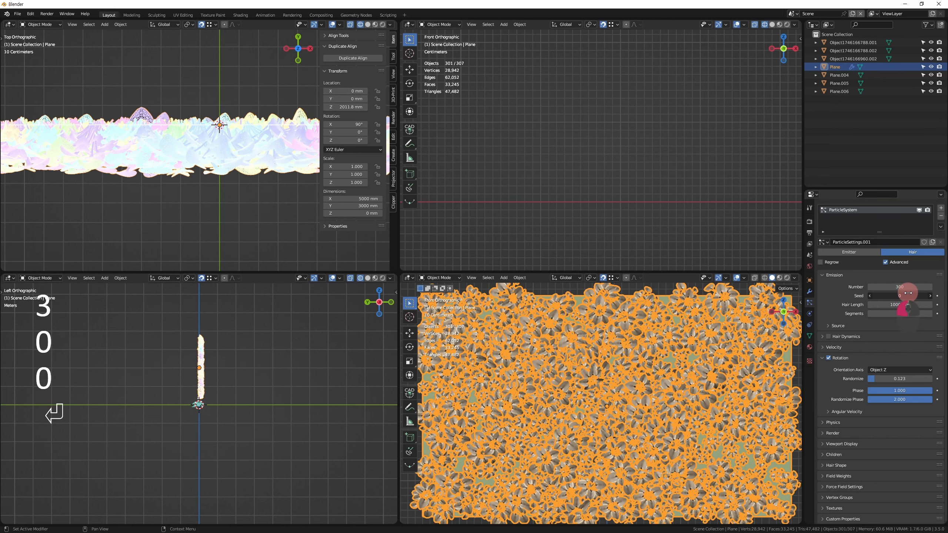
click(909, 286)
text(200)
key(Return)
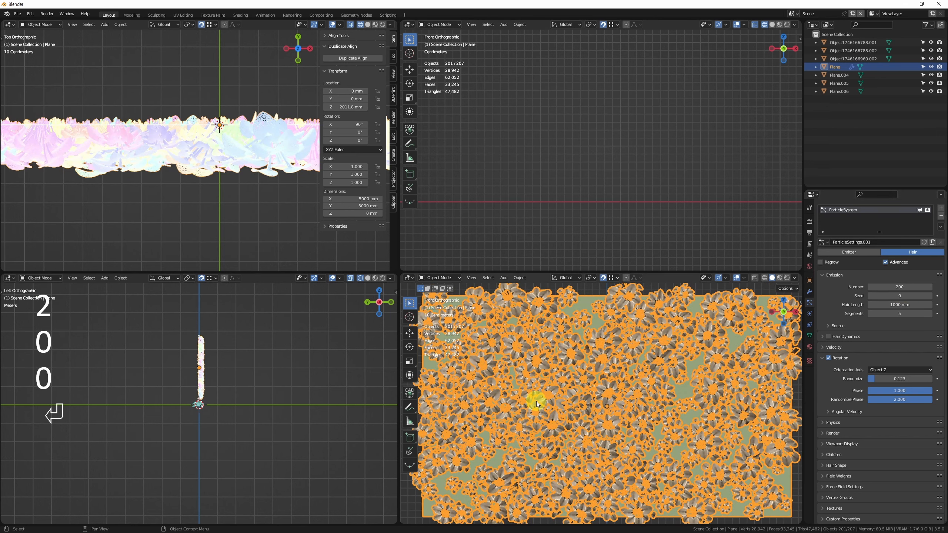
Switch the perspective viewport to rendered shading and inspect the planted wall
shift+middle_drag(599, 424, 555, 416)
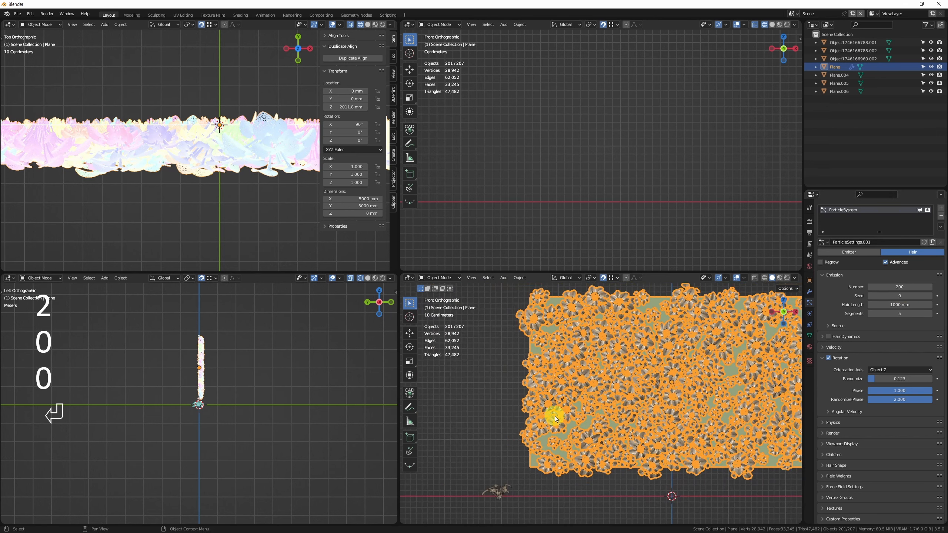
click(787, 278)
mouse_move(701, 478)
ctrl+middle_down()
mouse_move(620, 417)
mouse_move(608, 446)
mouse_move(627, 424)
ctrl+middle_up()
drag(654, 359, 552, 444)
click(566, 462)
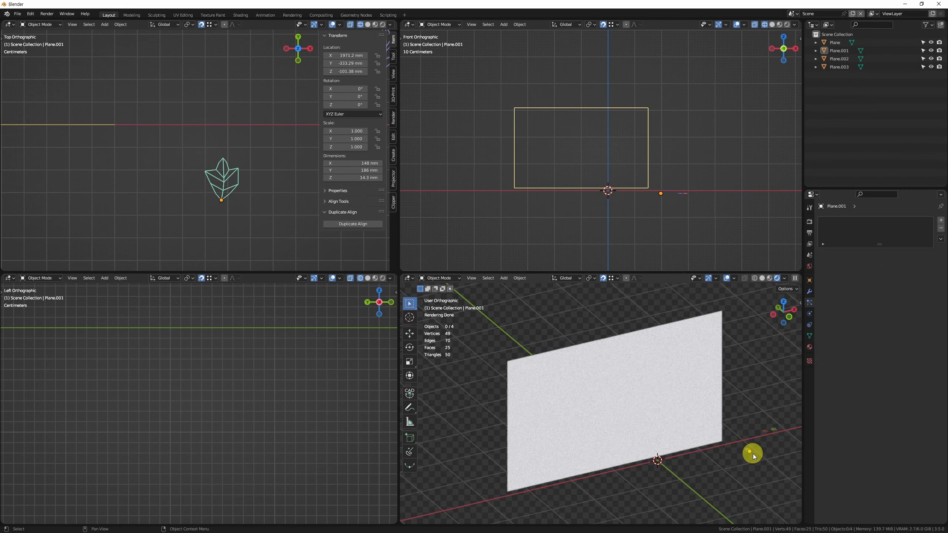
Select the single leaf plane in front of the blank wall and examine its shape up close
click(229, 182)
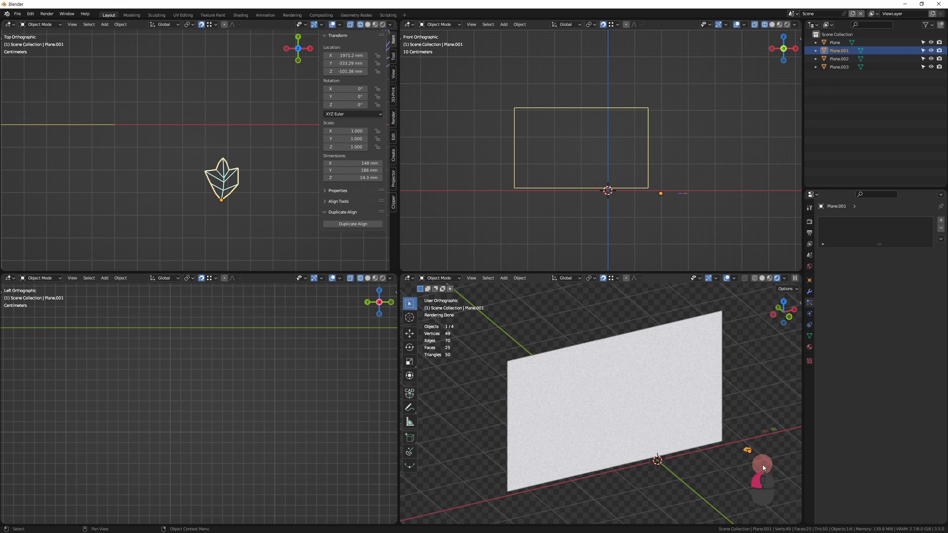
click(763, 465)
click(748, 451)
click(258, 221)
click(235, 192)
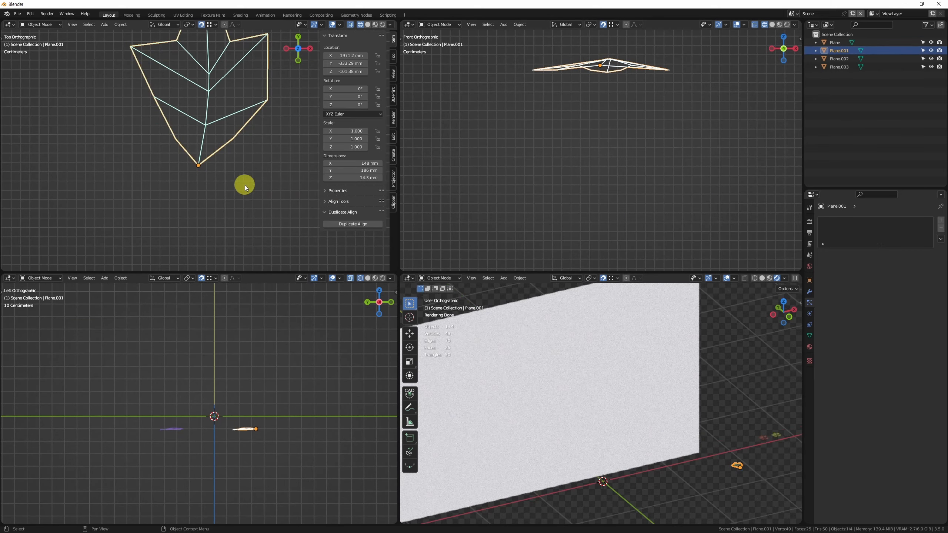
scroll(245, 188, down, 10)
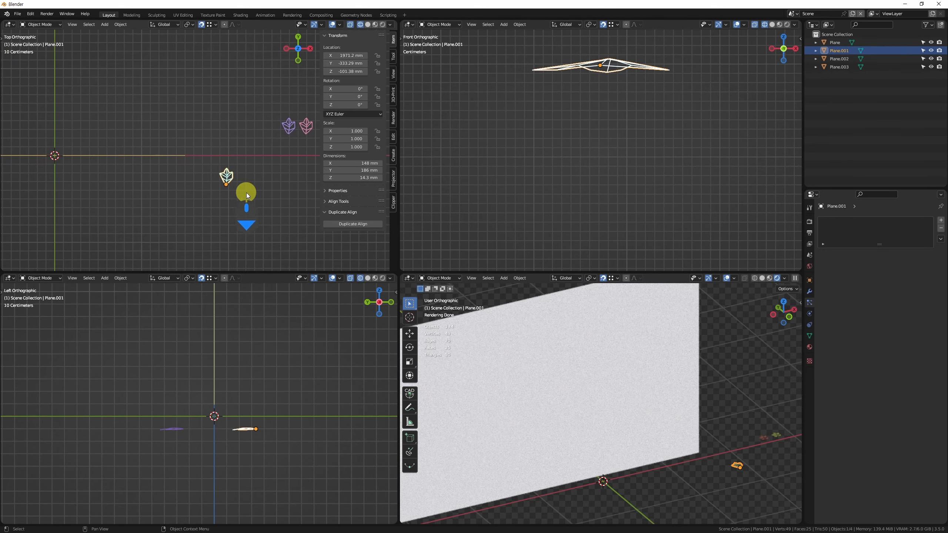
Try placing a duplicate leaf in front of the wall, turned -185° in the top view and tilted downward, and delete it
key(shift+d)
click(169, 188)
key(g)
key(r)
click(114, 145)
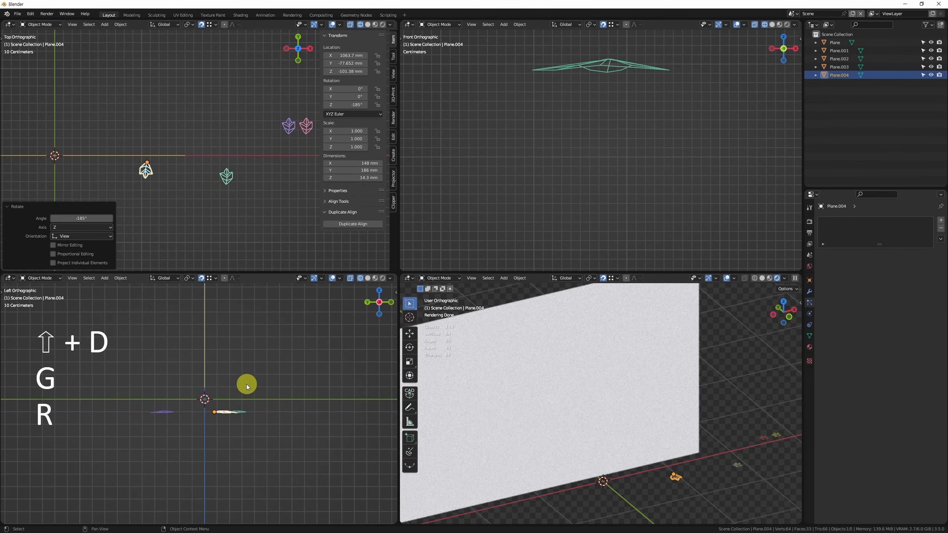
key(g)
key(r)
click(262, 464)
key(g)
click(680, 397)
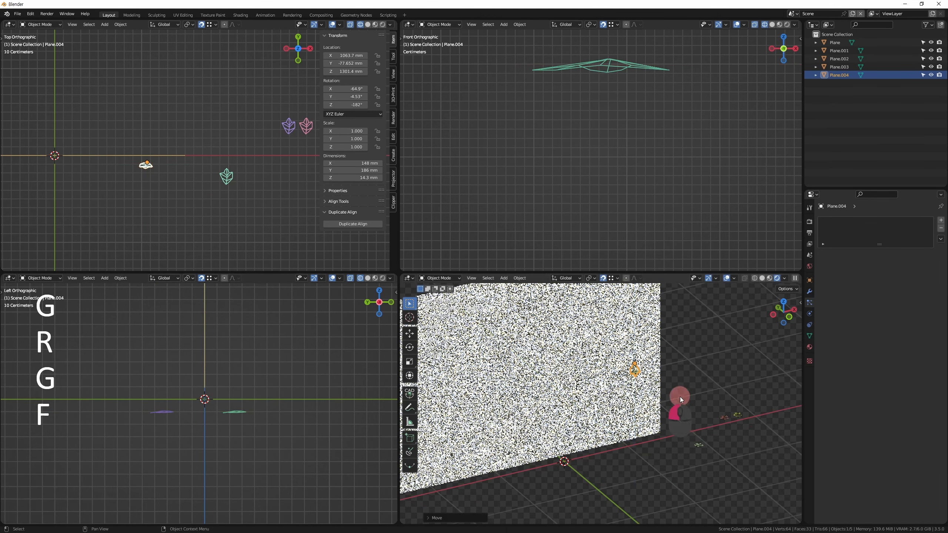
key(f)
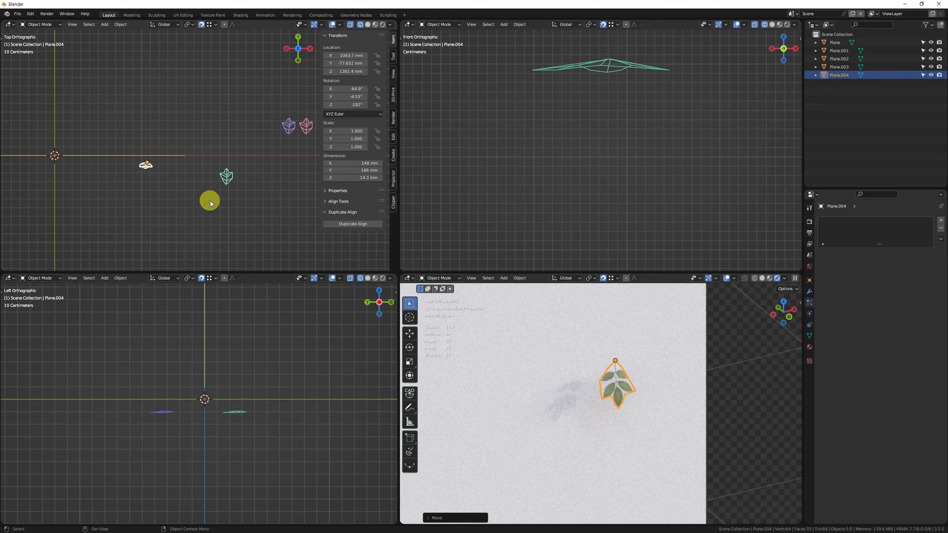
key(Delete)
Rotate the original leaf 180° about Z and tilt it 30° about X around its stem end
click(227, 176)
text(gr180)
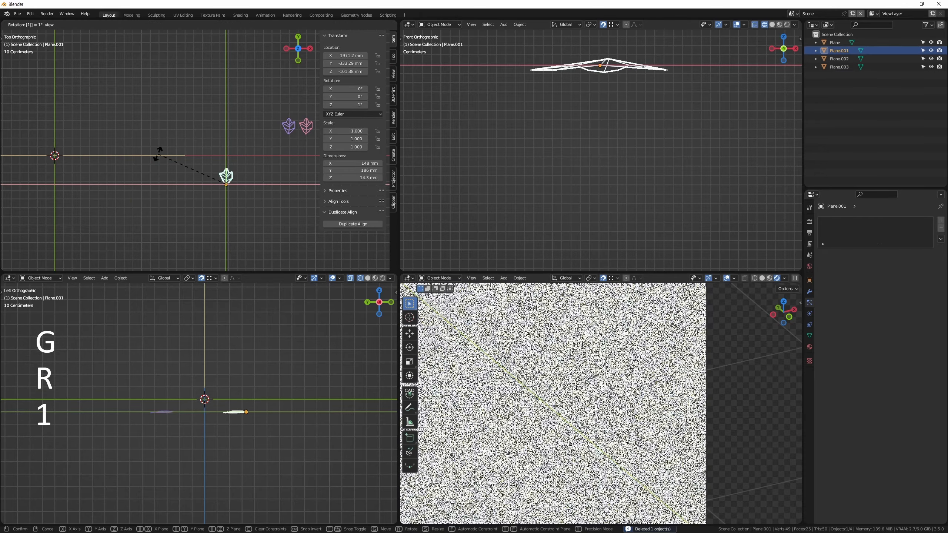
key(Return)
key(z)
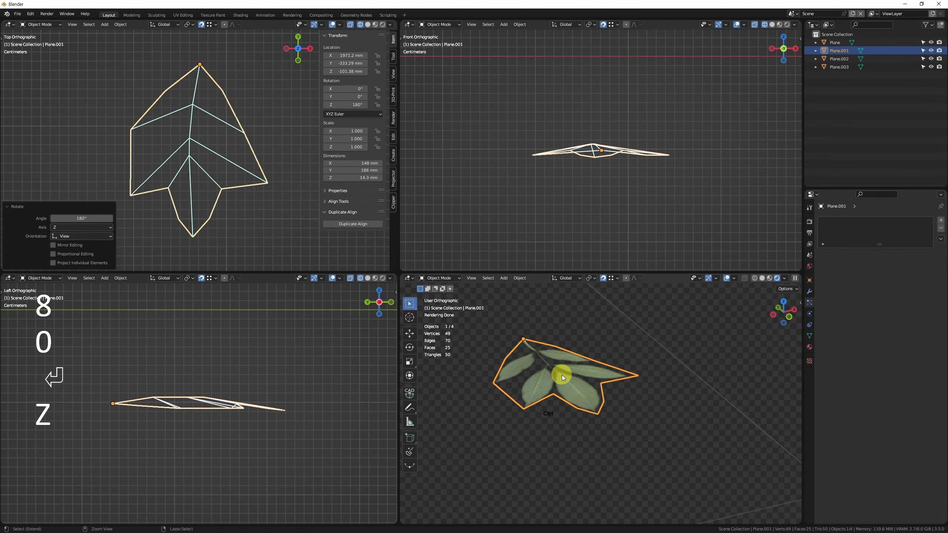
key(g)
key(r)
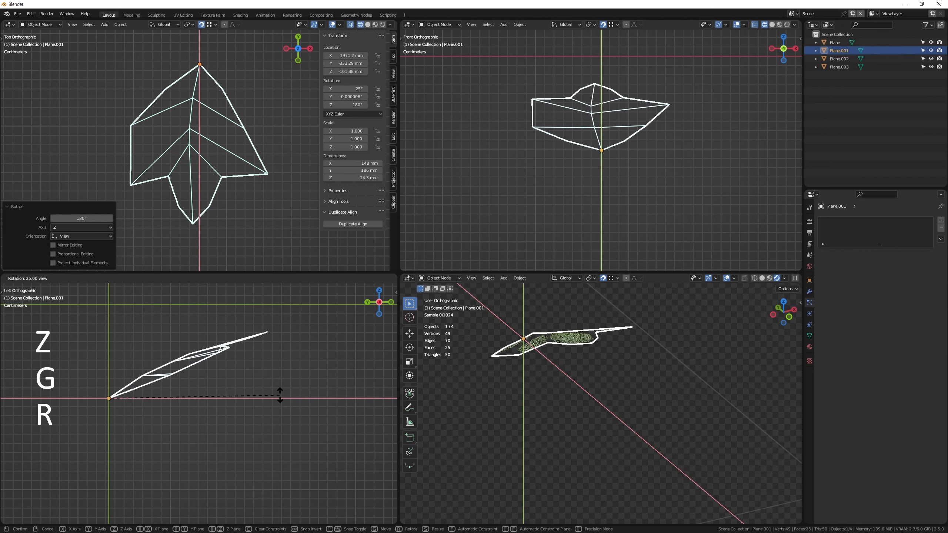
click(278, 396)
Apply the leaf's rotation so its current orientation becomes the object's zero rotation
click(256, 189)
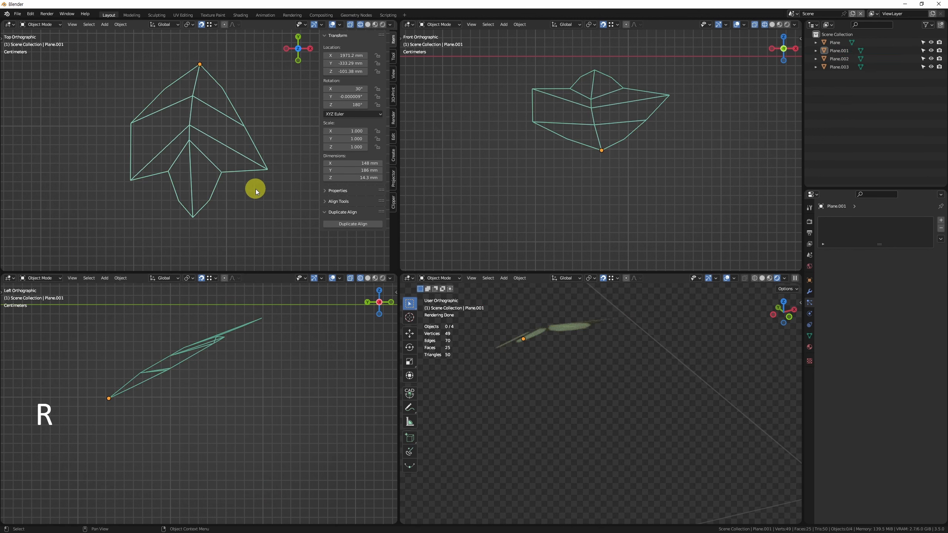
key(z)
key(ctrl+a)
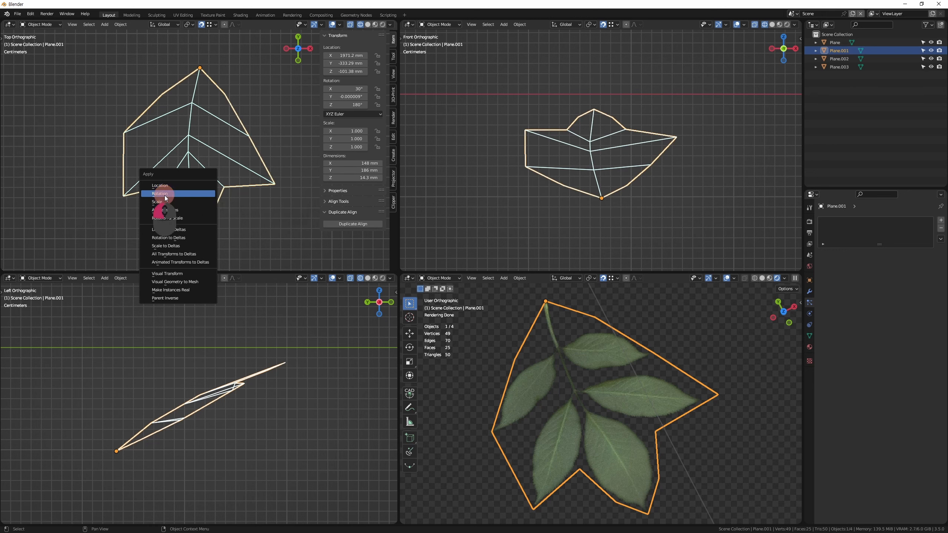
click(166, 195)
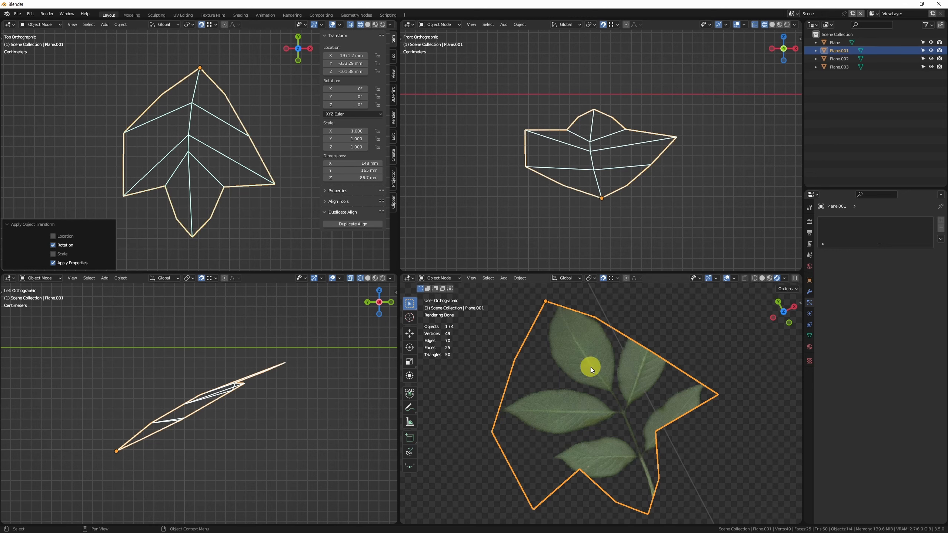
Open the leaf material's shader nodes and set the Mapping node's Z rotation to 180°
click(289, 432)
key(ctrl+a)
key(shift+F3)
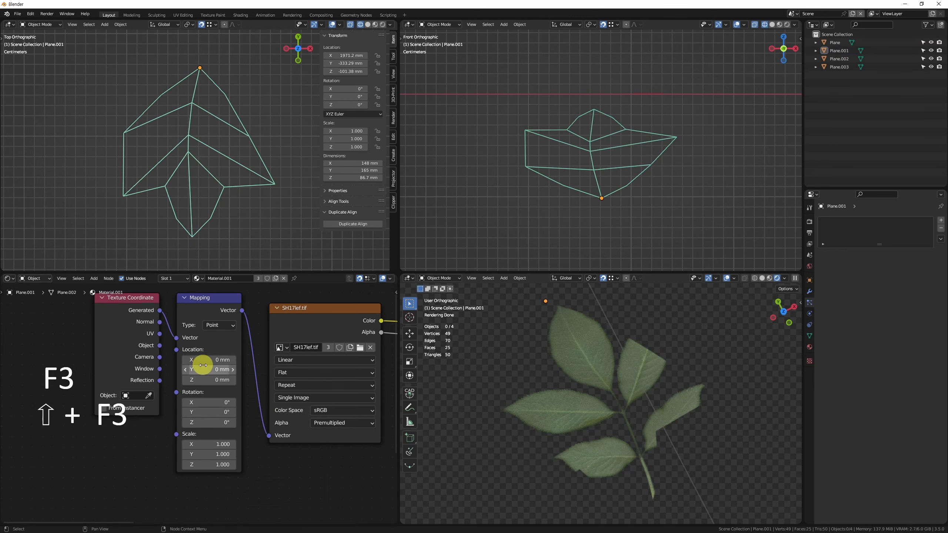
middle_drag(129, 340, 212, 338)
drag(211, 298, 204, 334)
key(ctrl+z)
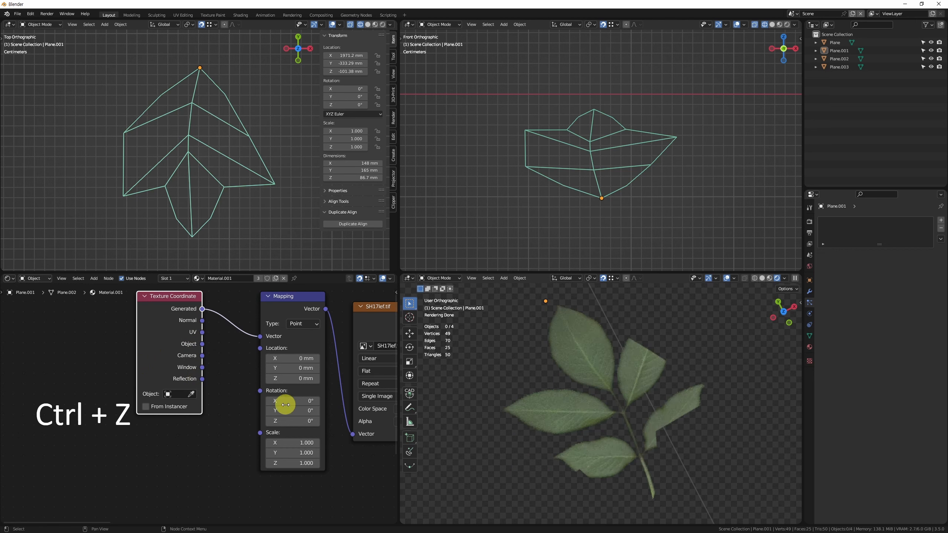
click(302, 421)
text(180)
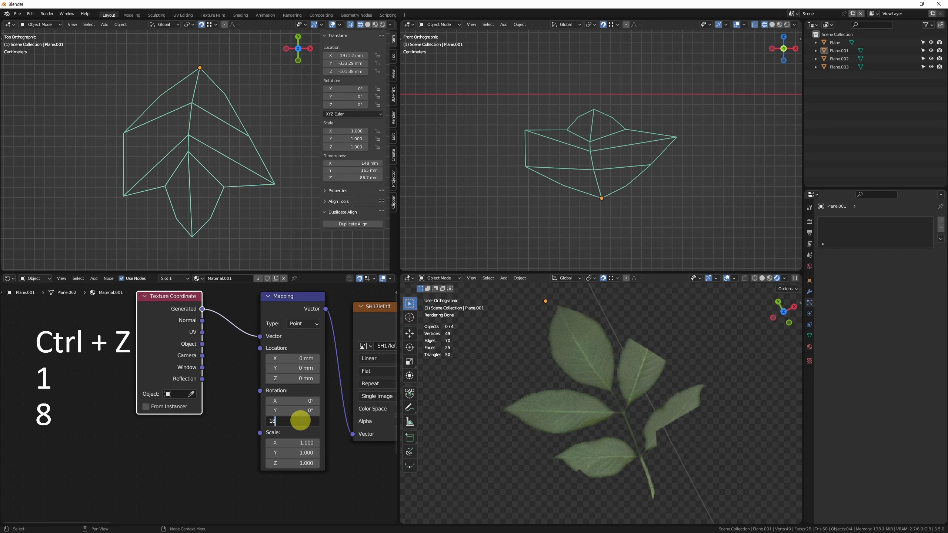
key(Return)
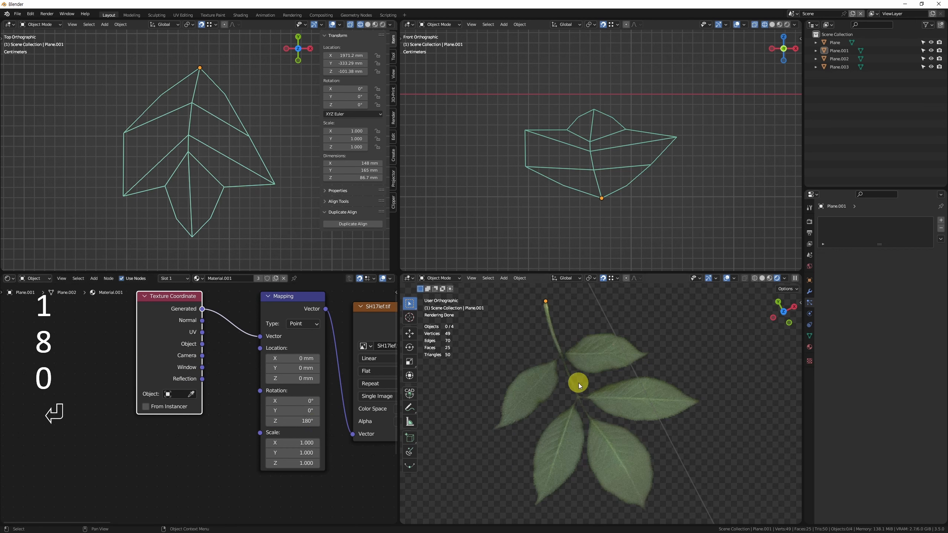
Add a hair particle system to the wall plane and set its Hair Length to 1000 mm
alt+middle_drag(629, 452, 605, 427)
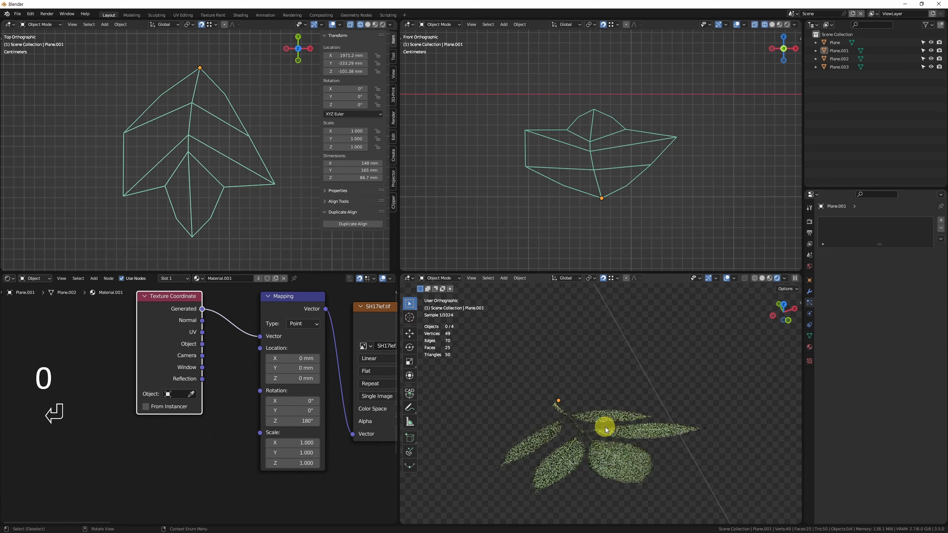
ctrl+middle_drag(570, 476, 564, 416)
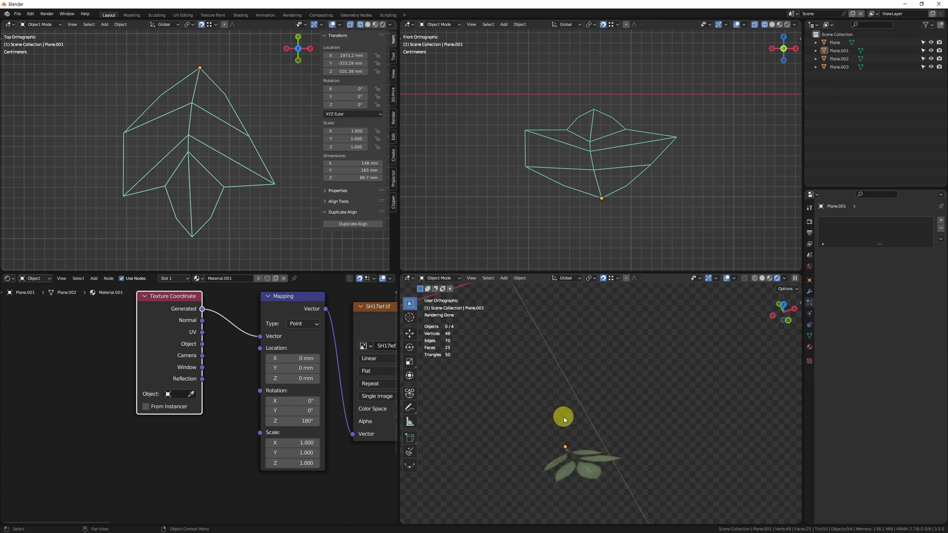
key(z)
ctrl+middle_drag(643, 418, 645, 465)
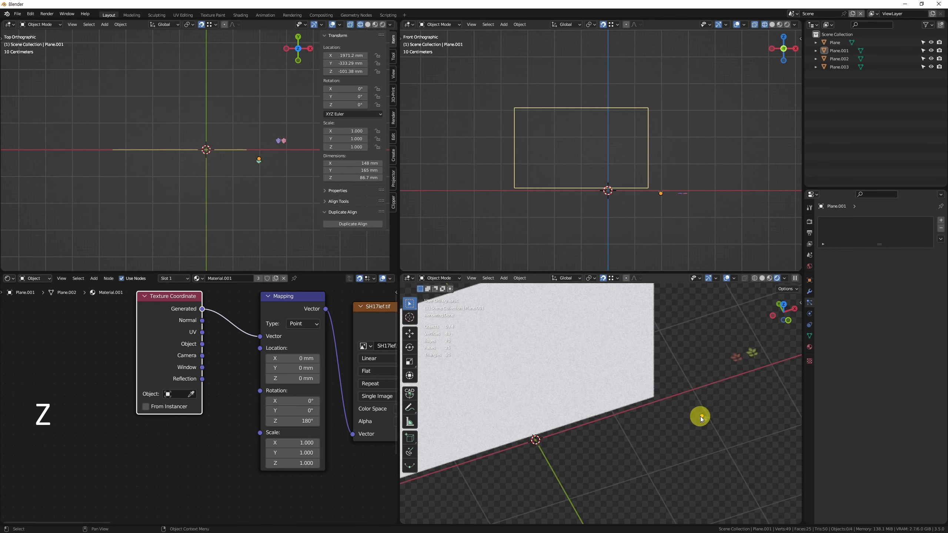
click(621, 393)
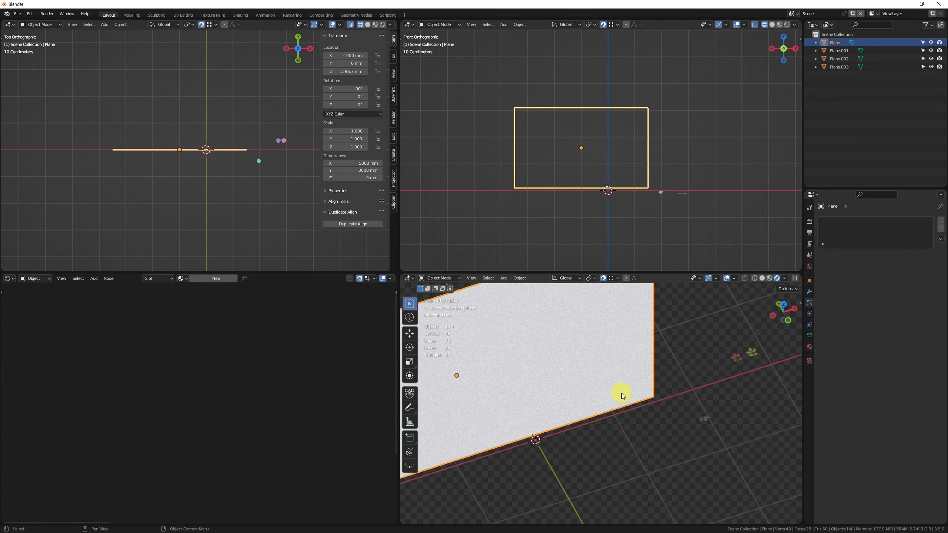
click(941, 221)
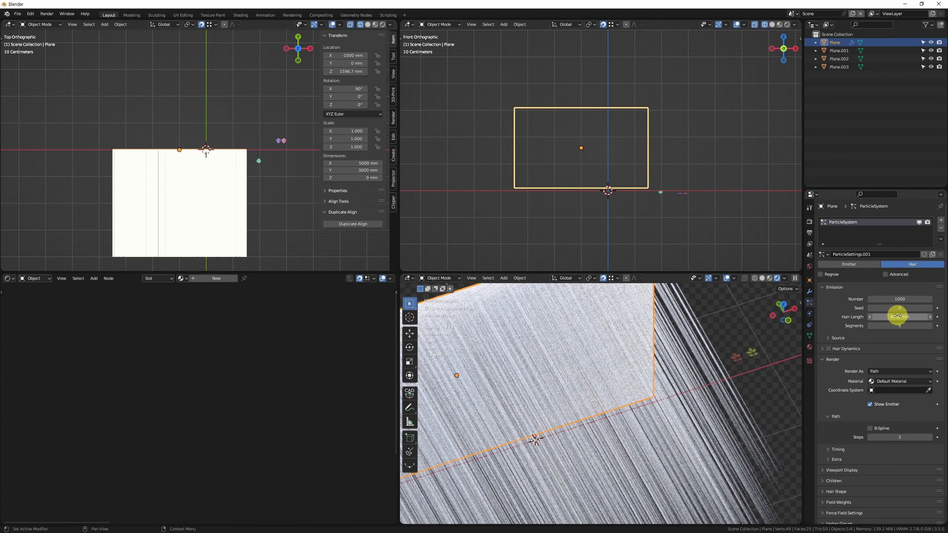
click(898, 317)
text(1000)
key(Return)
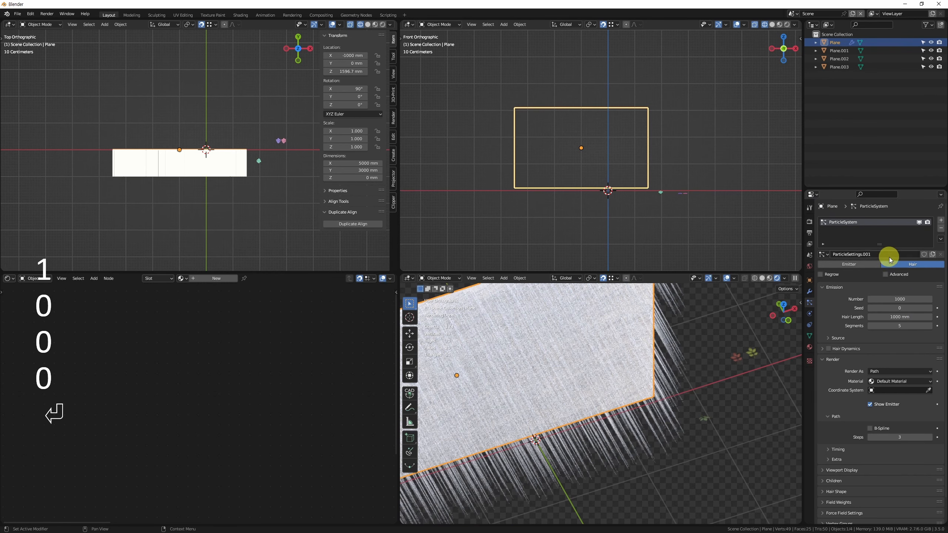
Enable the Advanced hair options, render the particles as Object, and pick the leaf Plane.001 as the Instance Object
click(888, 275)
click(909, 457)
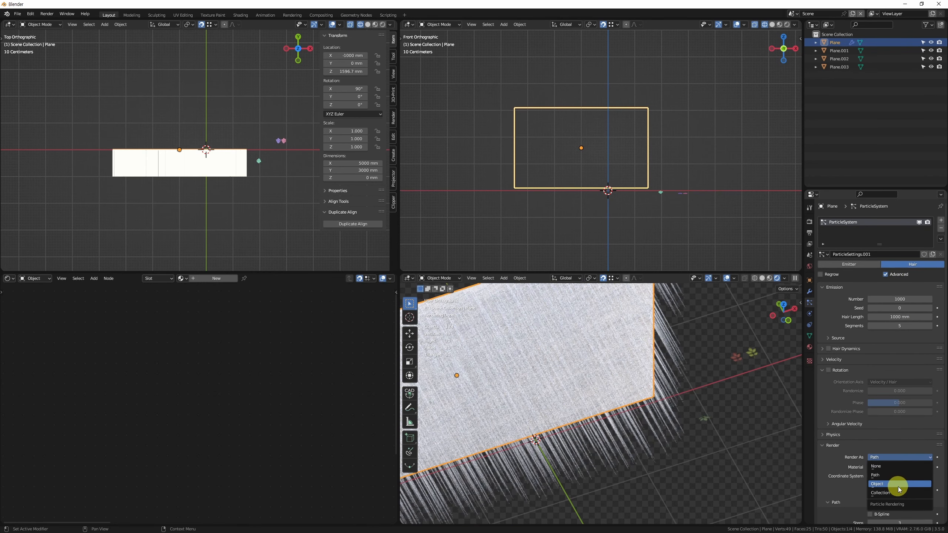
click(900, 486)
scroll(923, 381, down, 7)
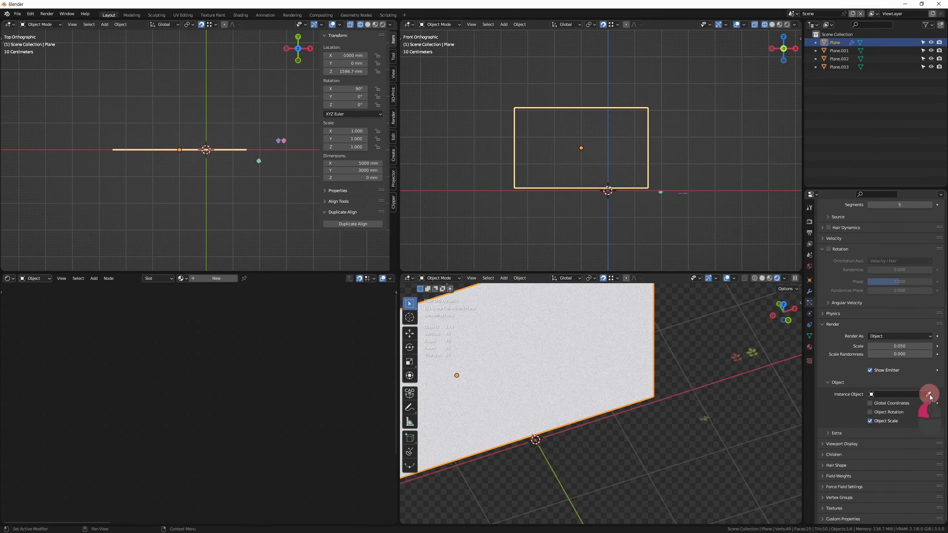
click(928, 394)
click(707, 419)
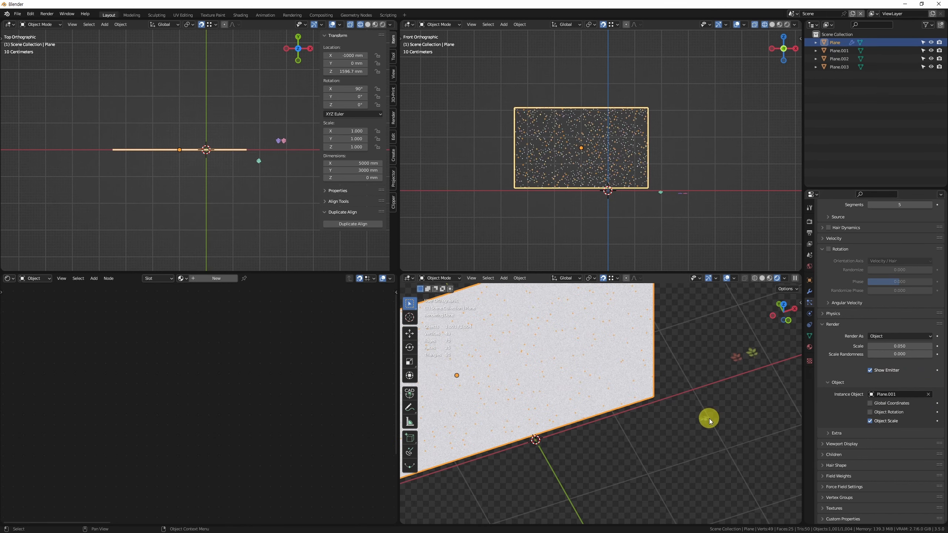
View the leaf's object properties and select the wall plane again
click(709, 418)
click(809, 281)
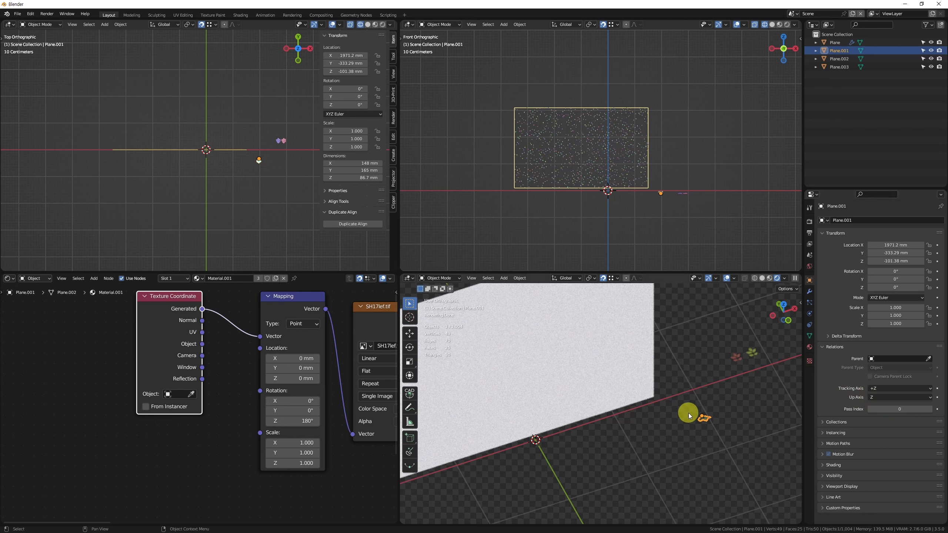
click(646, 342)
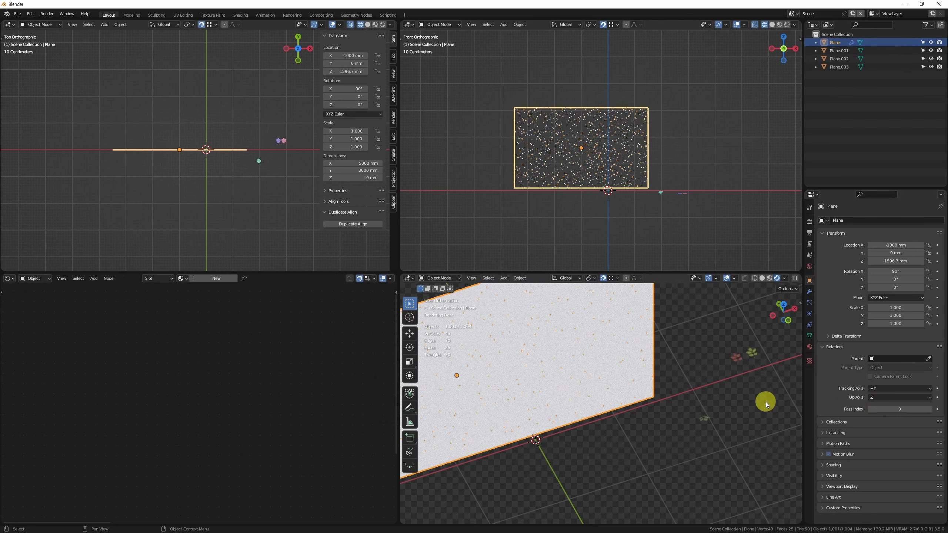
Enable Rotation in the wall plane's particle settings and set the instance render Scale to 1
click(809, 336)
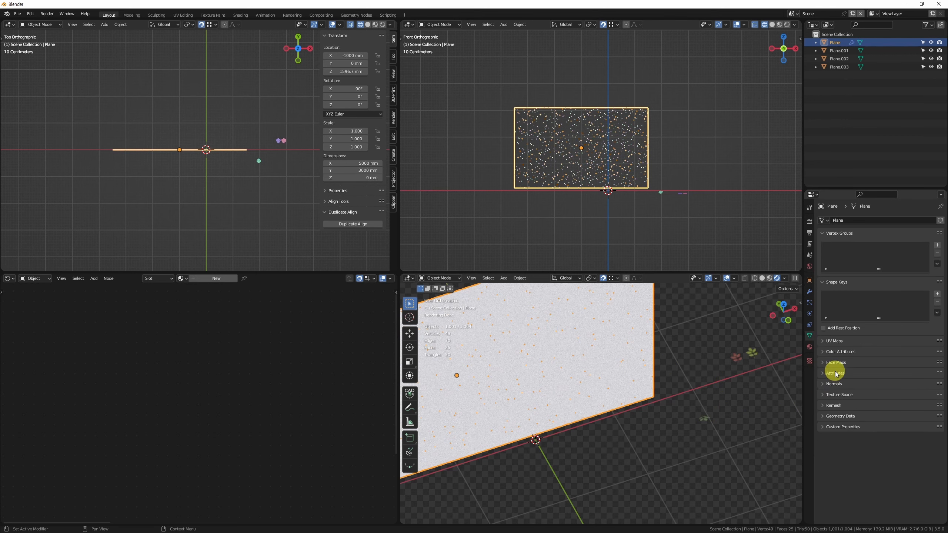
click(809, 302)
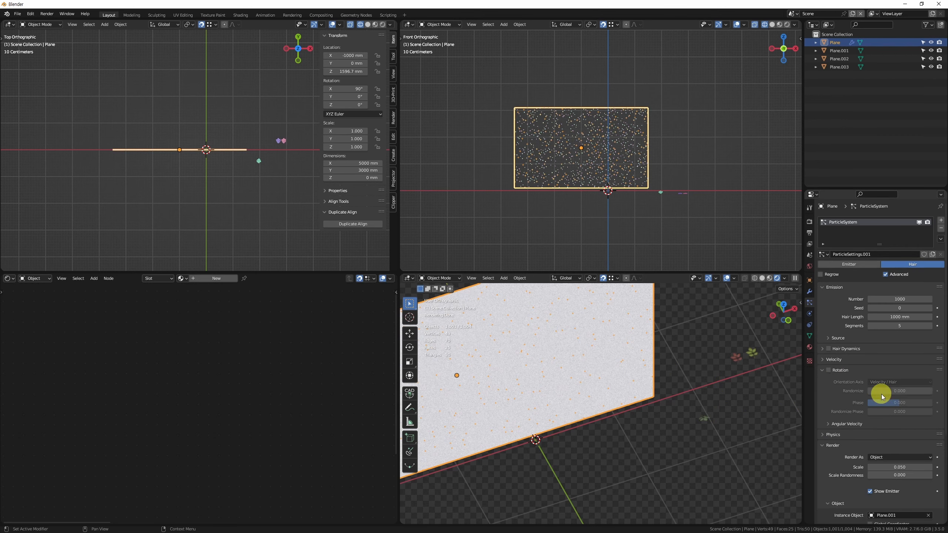
click(829, 371)
scroll(842, 414, down, 3)
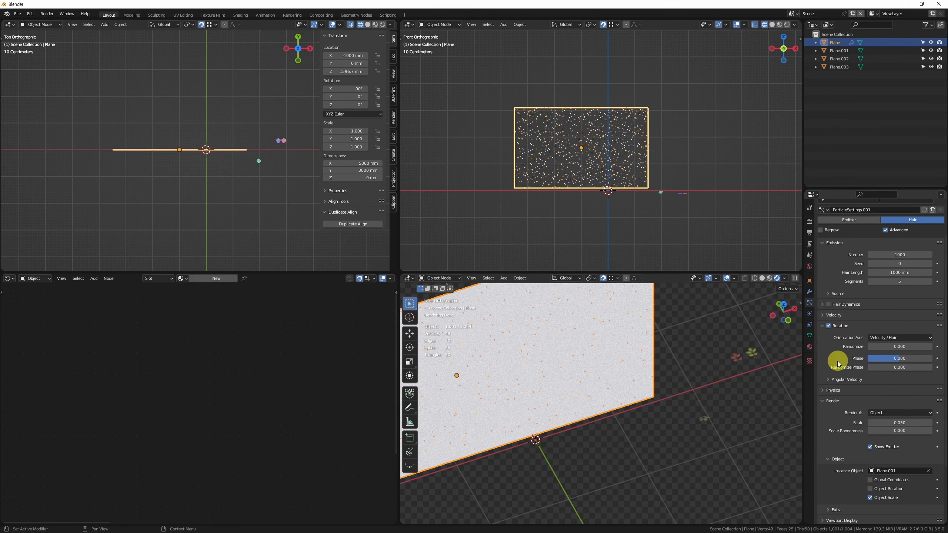
click(883, 422)
text(1)
key(Return)
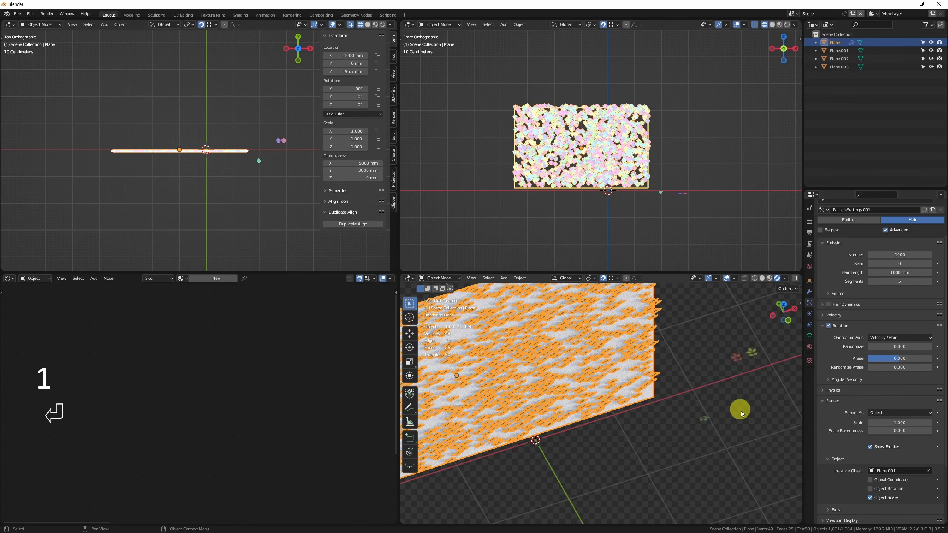
Set the particle rotation's Orientation Axis to Object Z and inspect the leaves on the wall up close
scroll(651, 159, up, 5)
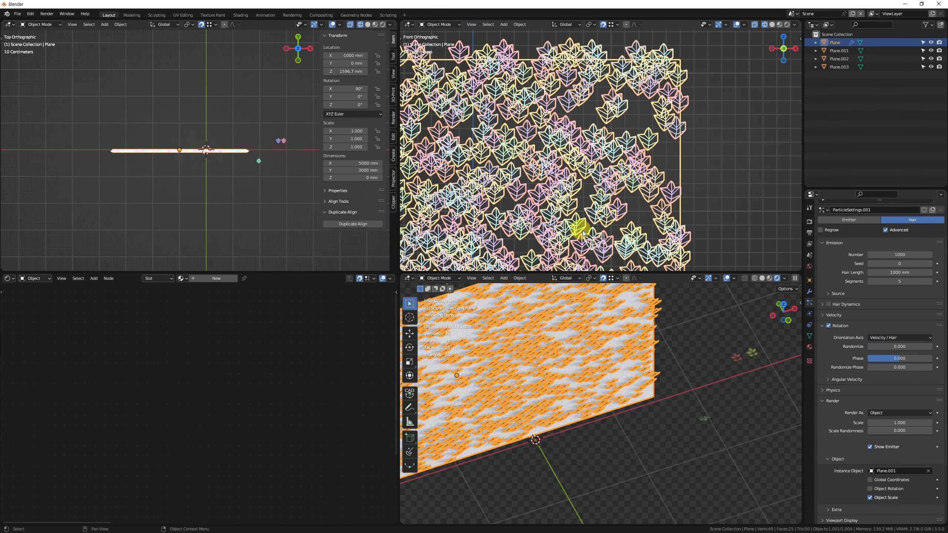
click(902, 338)
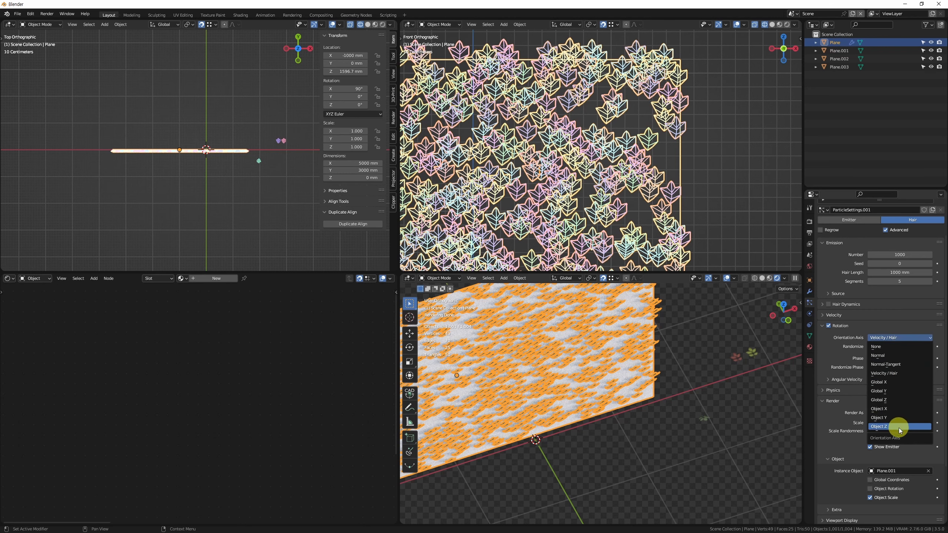
click(897, 429)
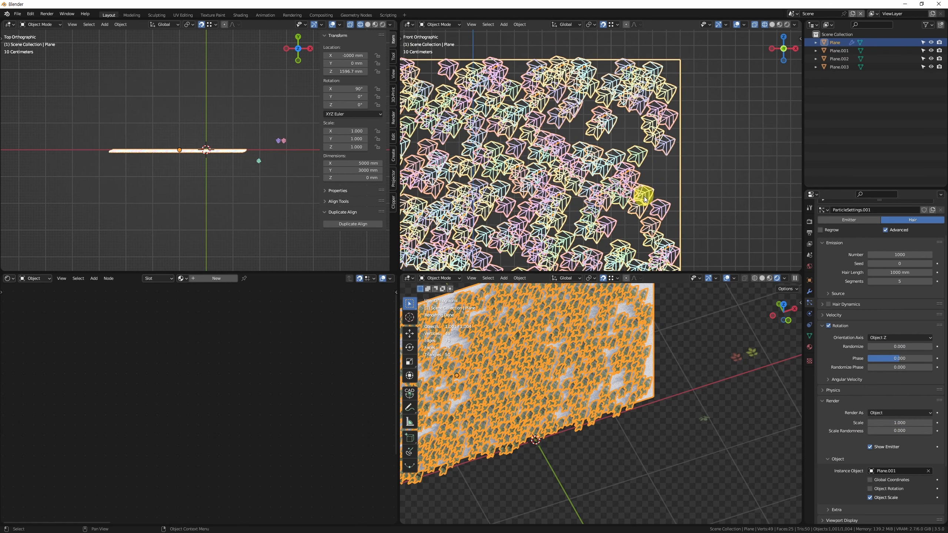
scroll(622, 337, up, 5)
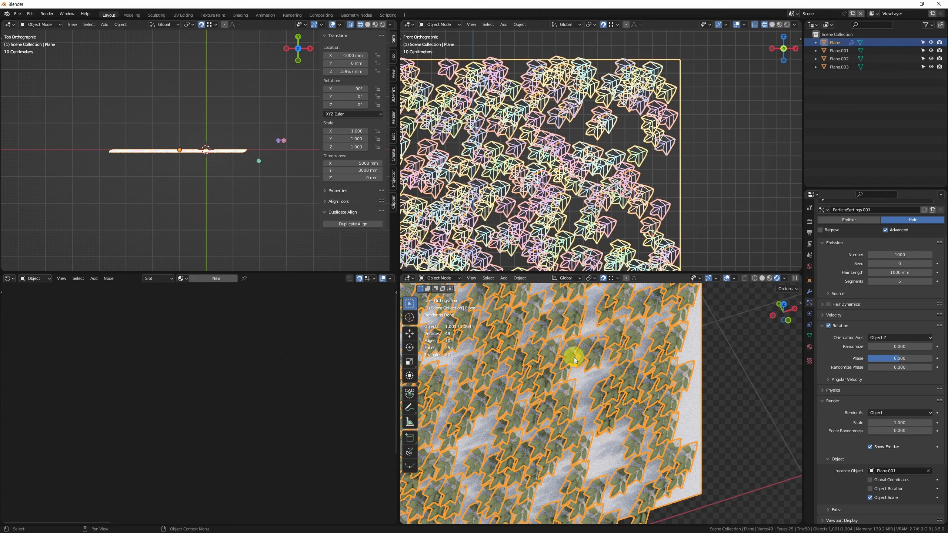
Rotate the wall plane -90° about the X axis to lay it flat, and set the hair Number to 100
key(g)
key(r)
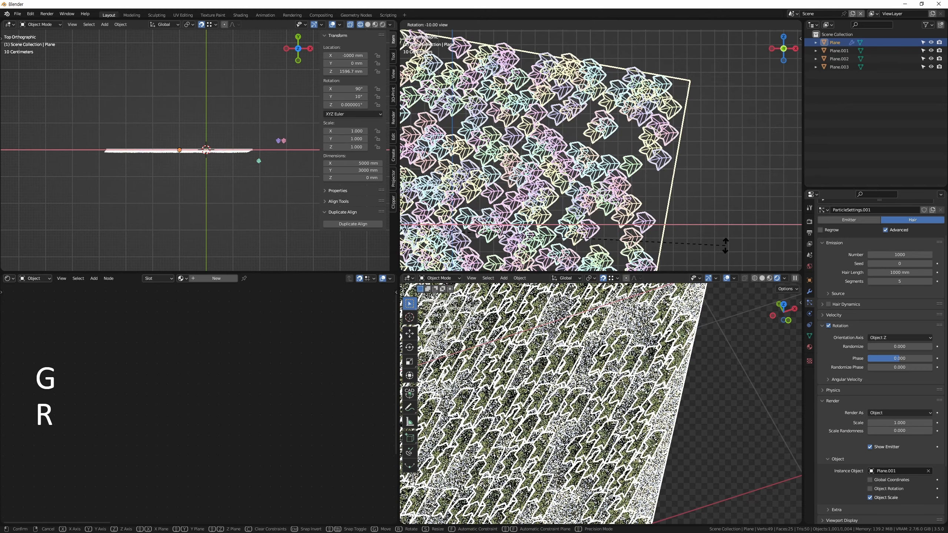
text(x-90)
key(Return)
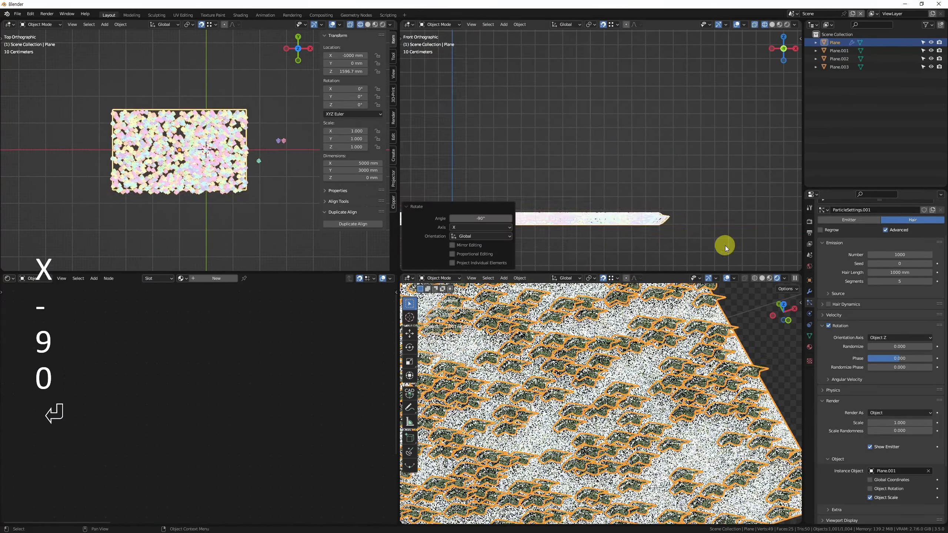
key(z)
scroll(261, 116, up, 3)
scroll(262, 115, up, 3)
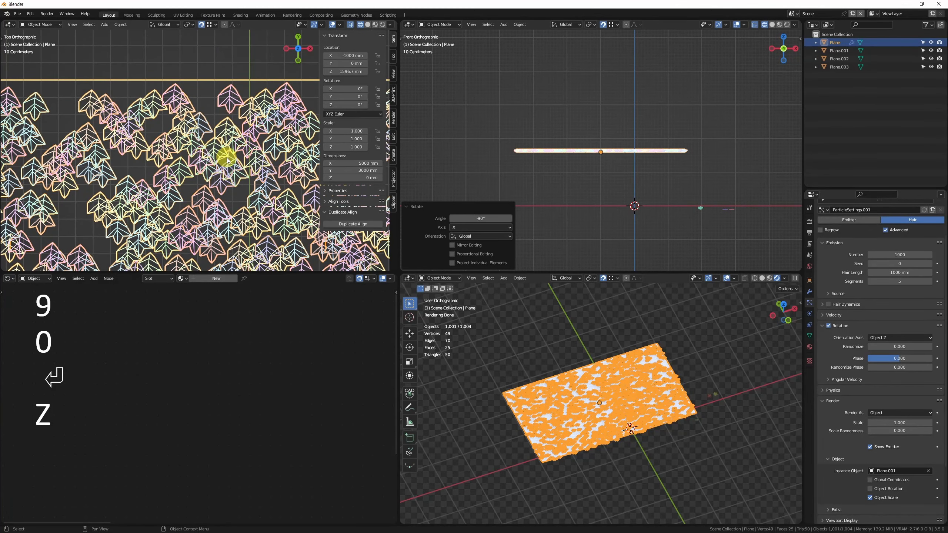
scroll(619, 408, up, 3)
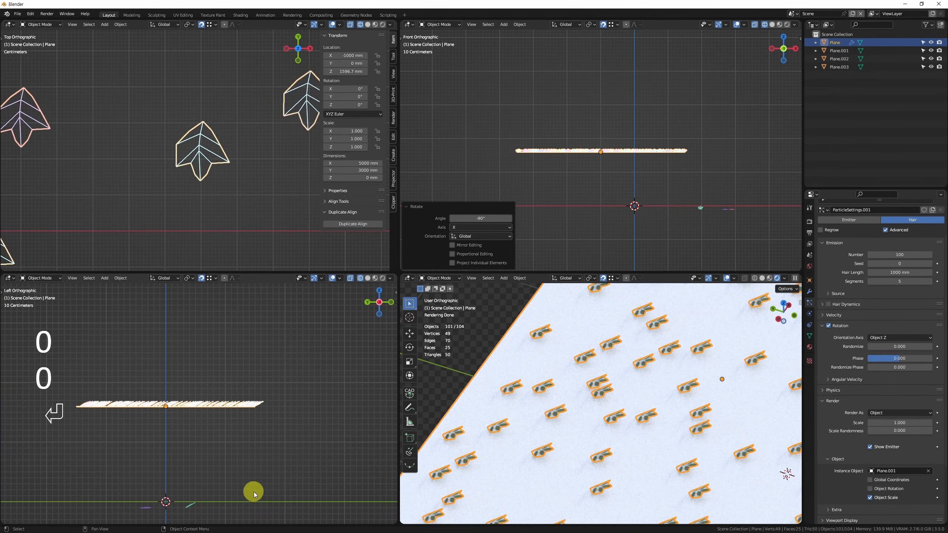
Rotate the wall plane -90° in the side view so that it stands upright again
key(g)
key(r)
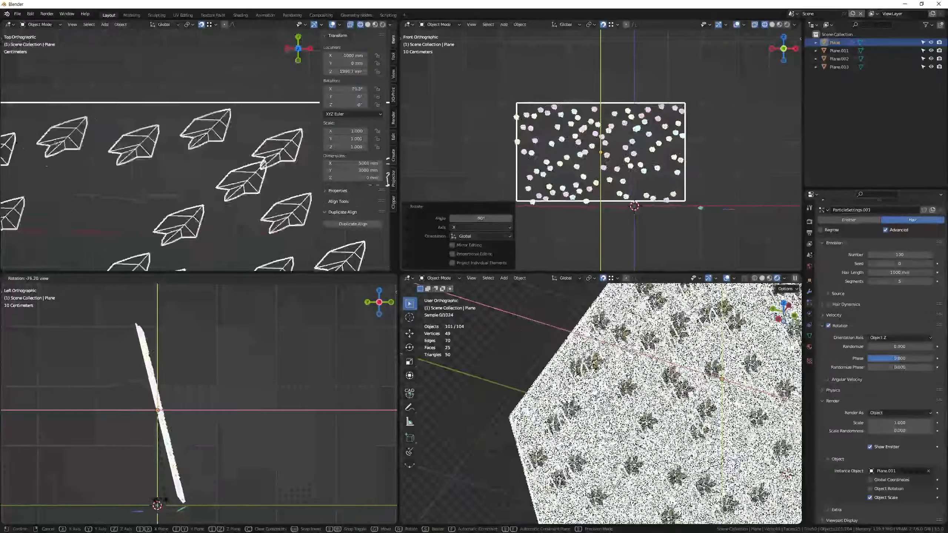
click(556, 424)
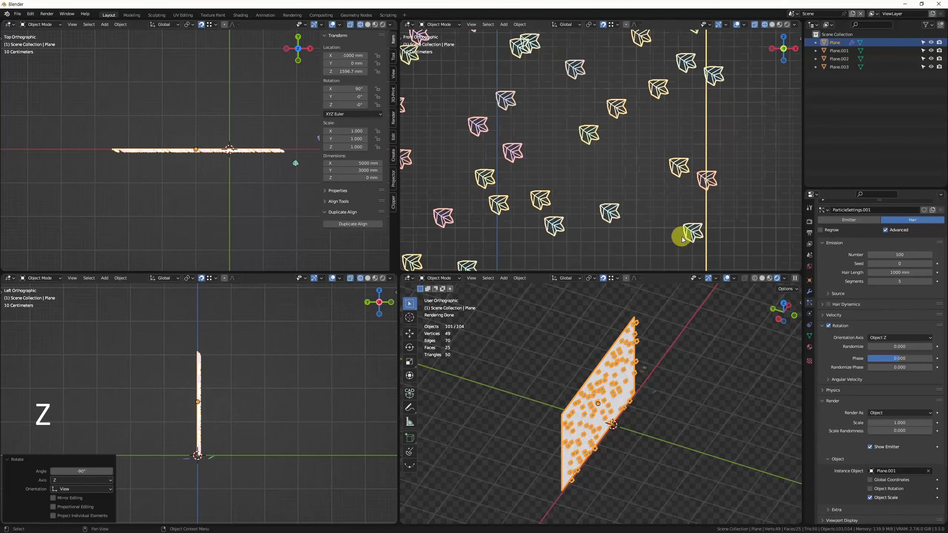
Change the leaf particles' Orientation Axis to Normal-Tangent
shift+middle_drag(681, 240, 644, 151)
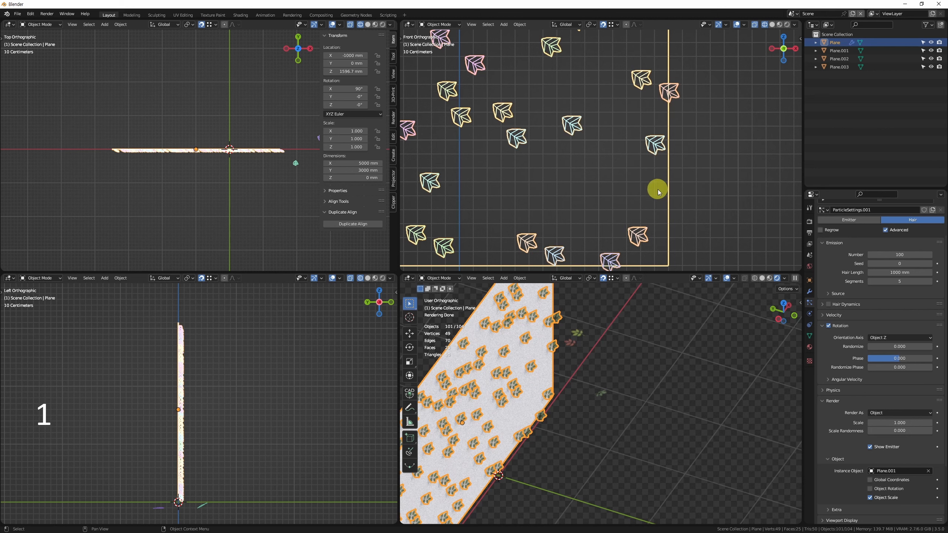
shift+middle_drag(585, 228, 579, 137)
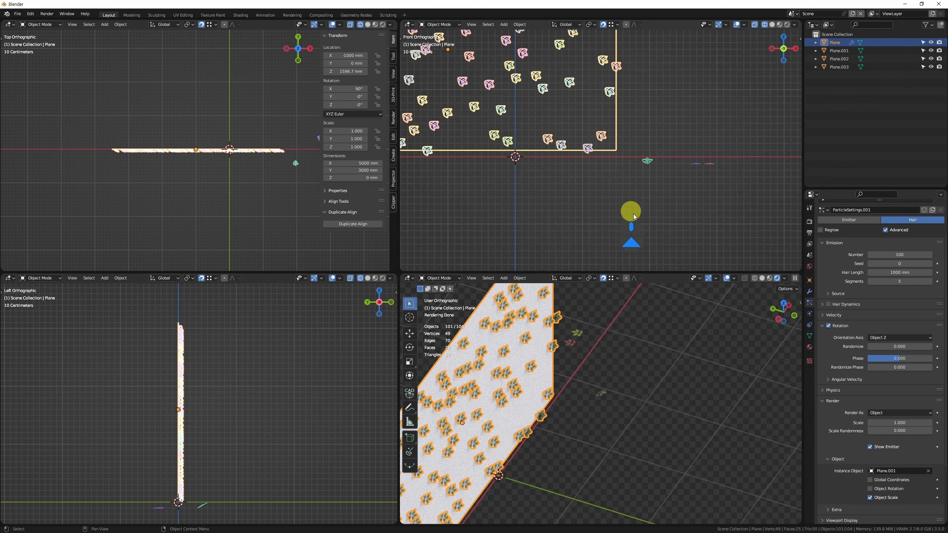
shift+middle_drag(604, 200, 629, 223)
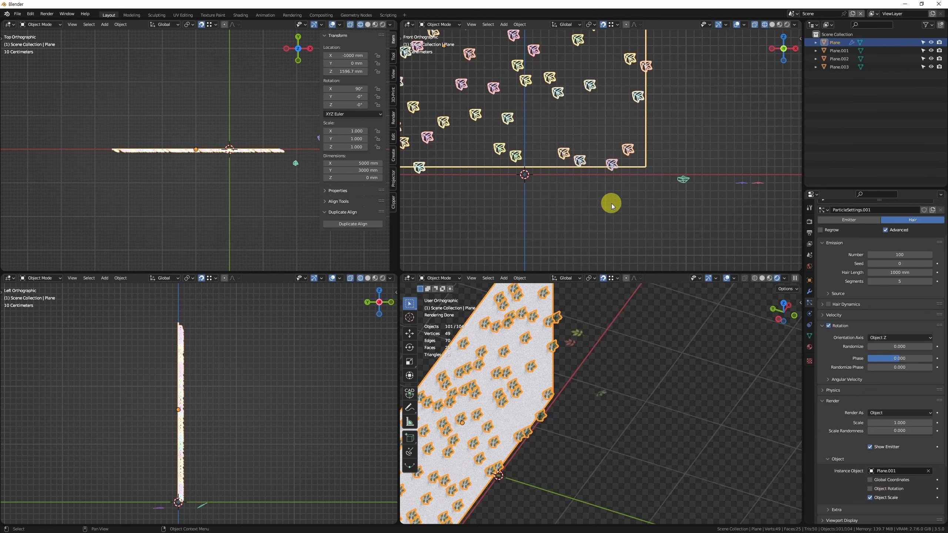
shift+middle_drag(610, 159, 621, 186)
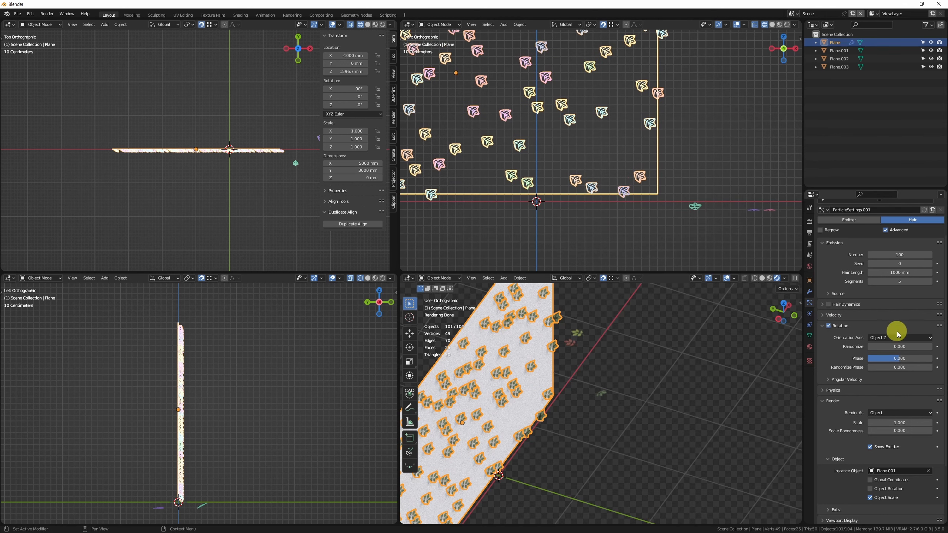
click(895, 338)
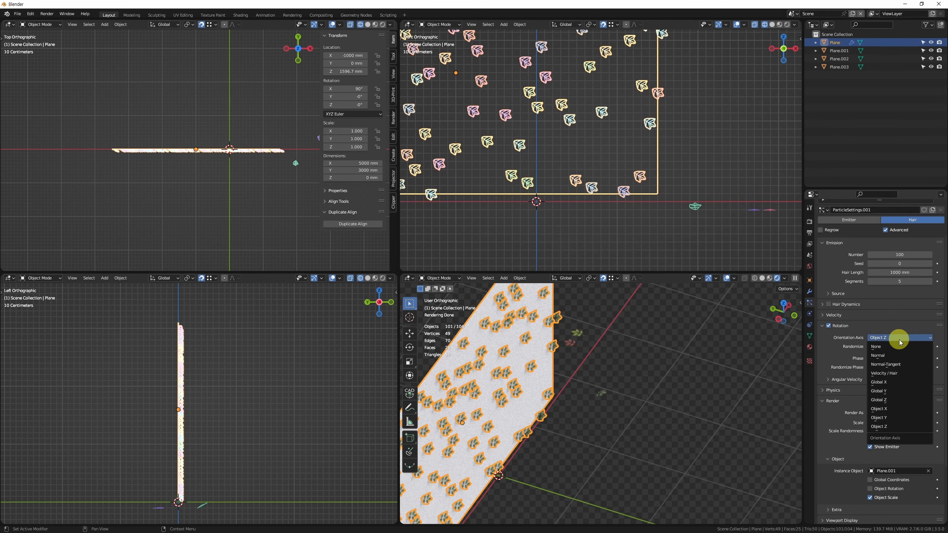
click(892, 368)
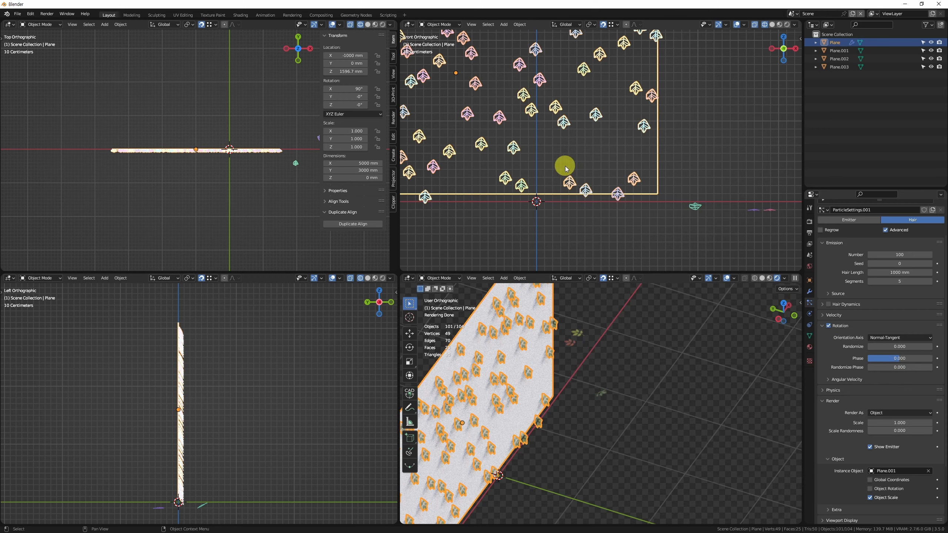
shift+middle_drag(614, 144, 674, 185)
scroll(650, 160, down, 1)
key(alt+w)
mouse_move(899, 347)
mouse_down()
mouse_move(892, 350)
mouse_move(907, 360)
mouse_move(895, 362)
mouse_up()
key(ctrl+z)
key(ctrl+z)
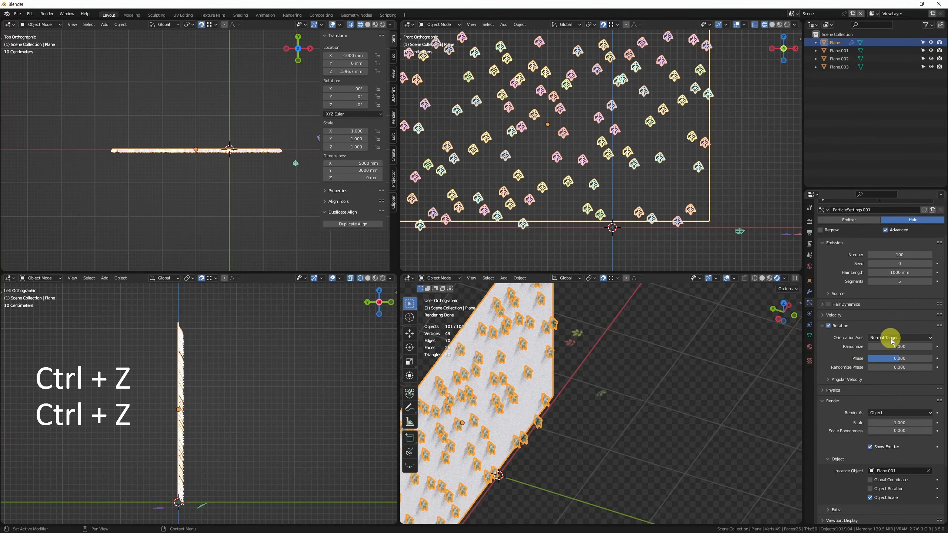
Compare the leaf direction from the side with the Orientation Axis set to Object Z and to Normal-Tangent
click(906, 339)
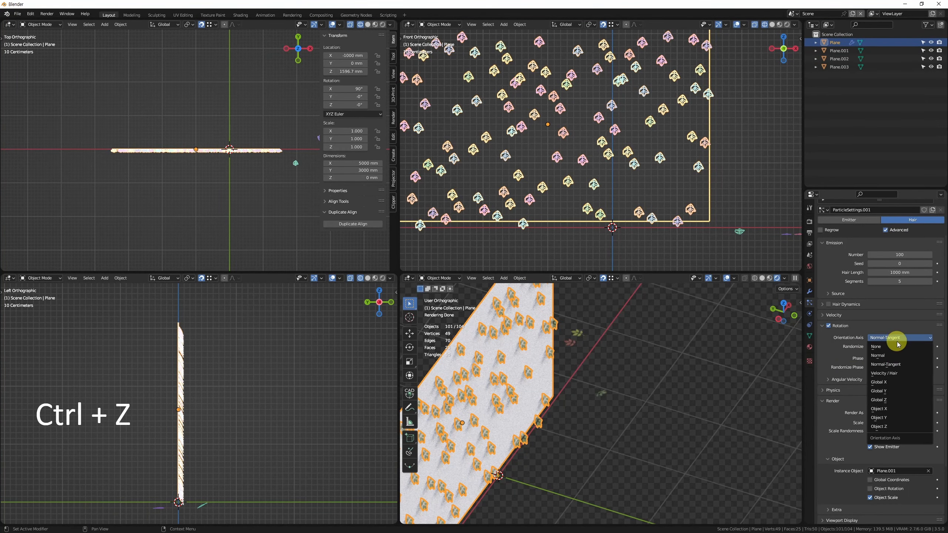
click(892, 427)
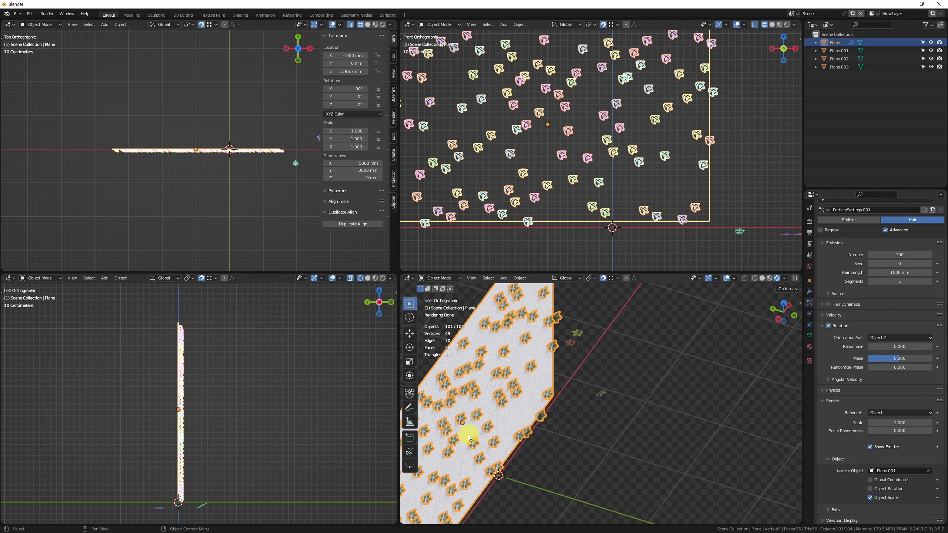
scroll(235, 394, up, 6)
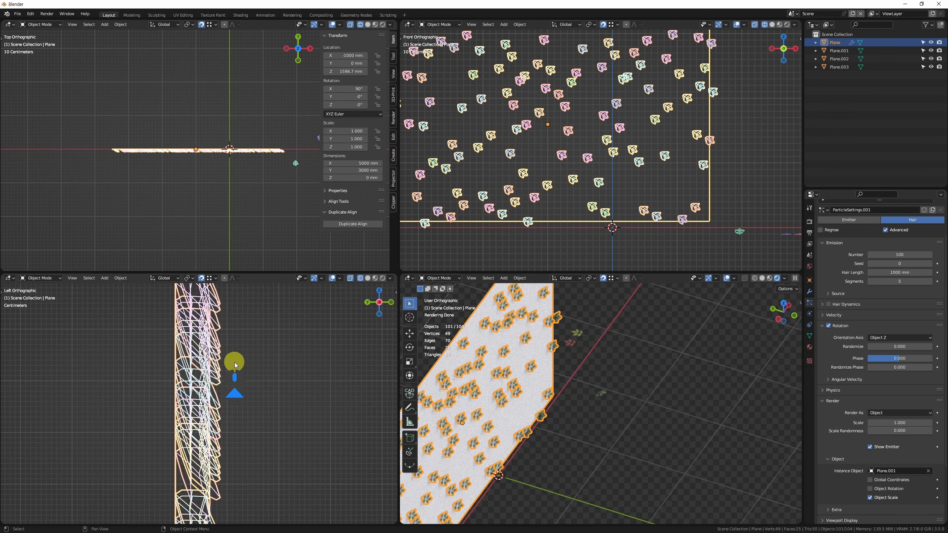
click(899, 339)
click(899, 363)
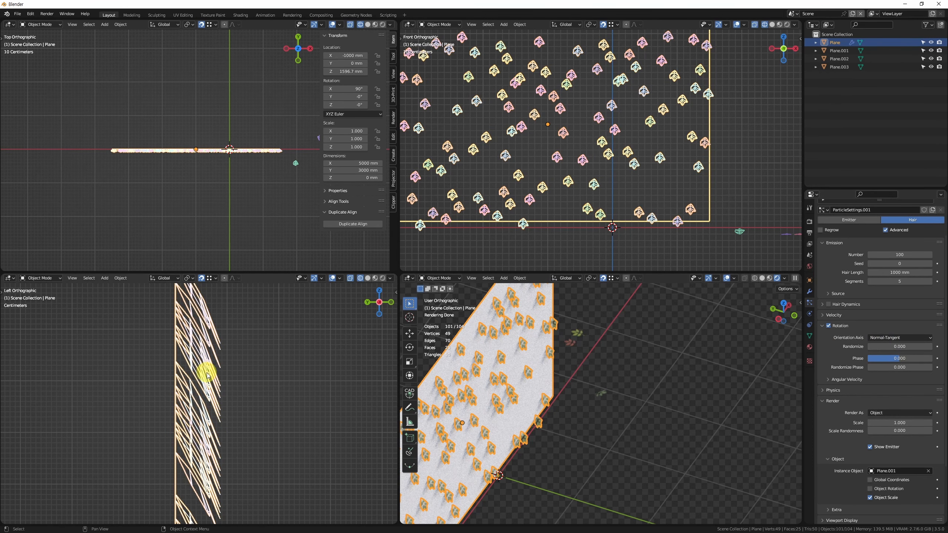
scroll(208, 396, down, 3)
Duplicate the wall plane about 386 mm along Y and make the copy's particle settings single-user
key(shift+d)
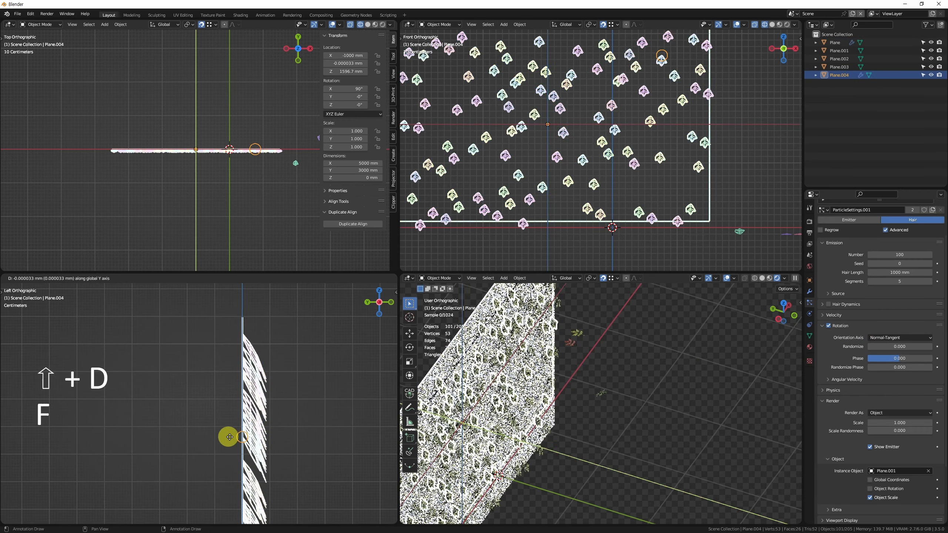
click(196, 429)
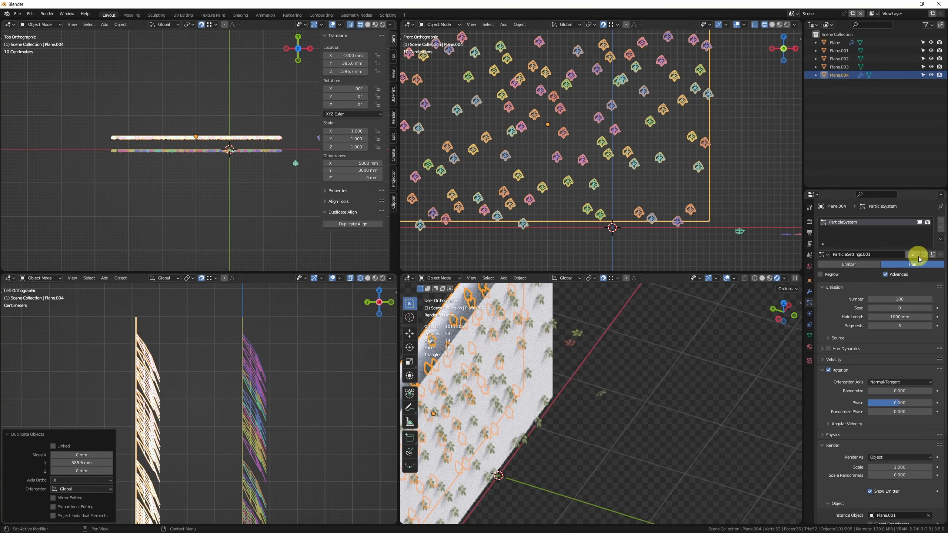
click(912, 255)
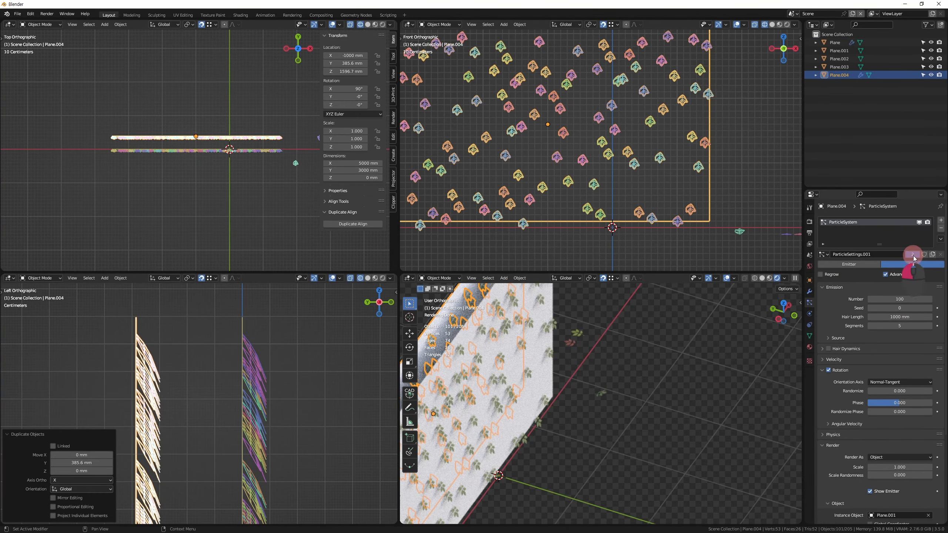
Try Object Z orientation with a Phase of -0.334 on the duplicate wall, and delete the duplicate
click(911, 382)
click(897, 471)
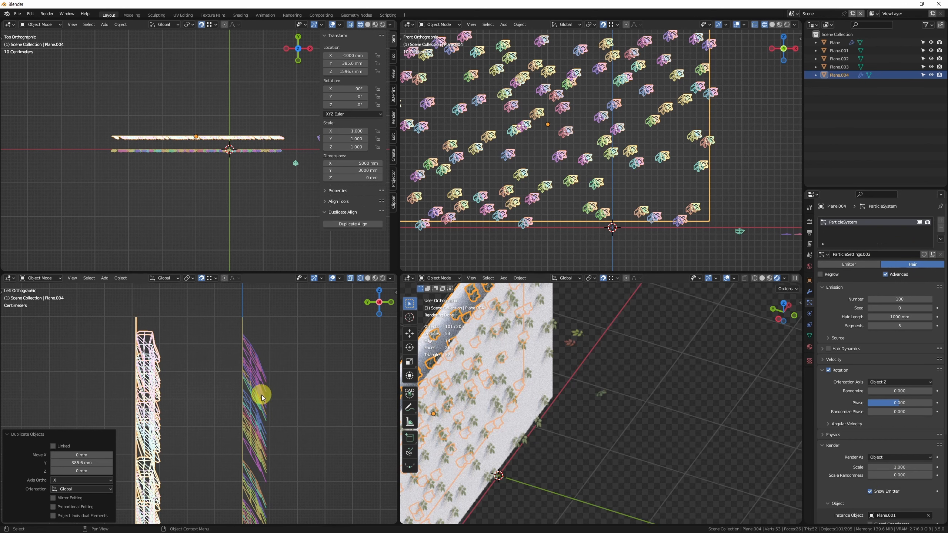
scroll(648, 73, up, 8)
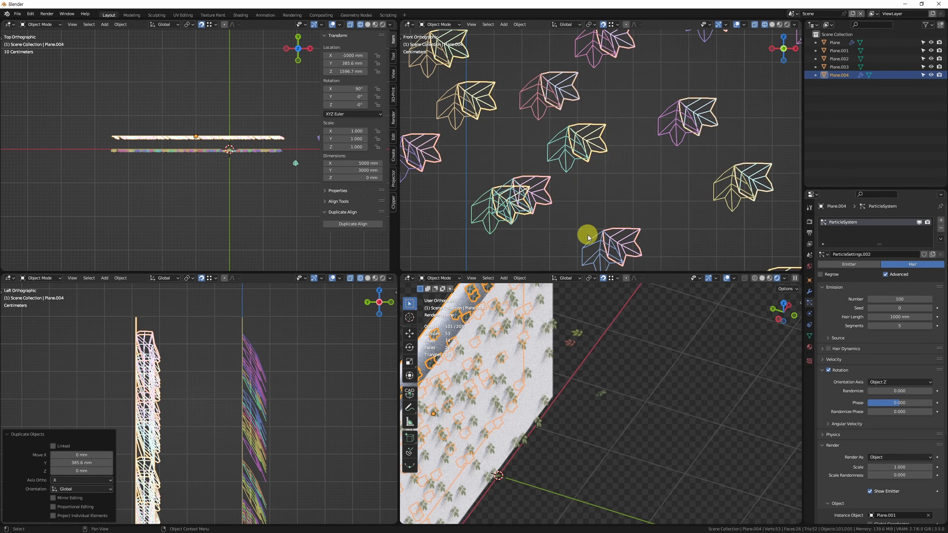
drag(911, 402, 616, 433)
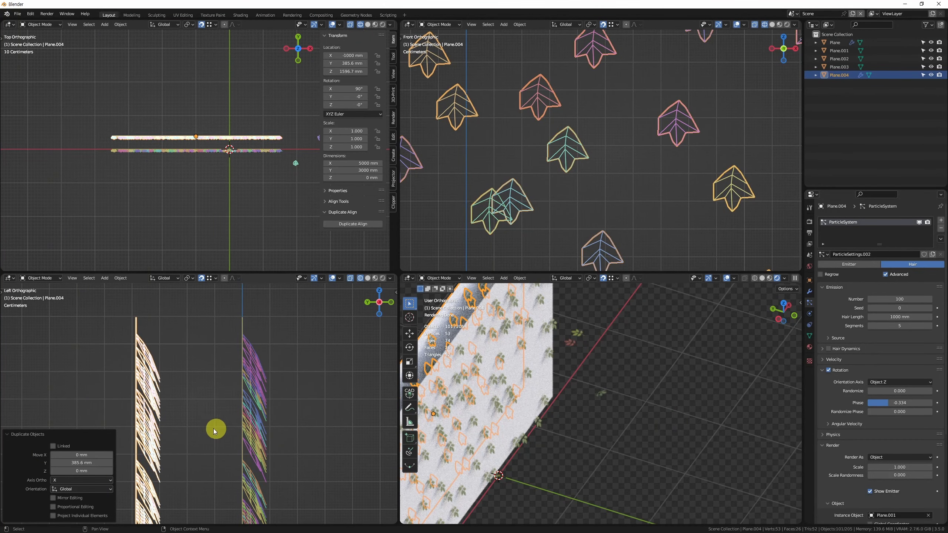
key(Delete)
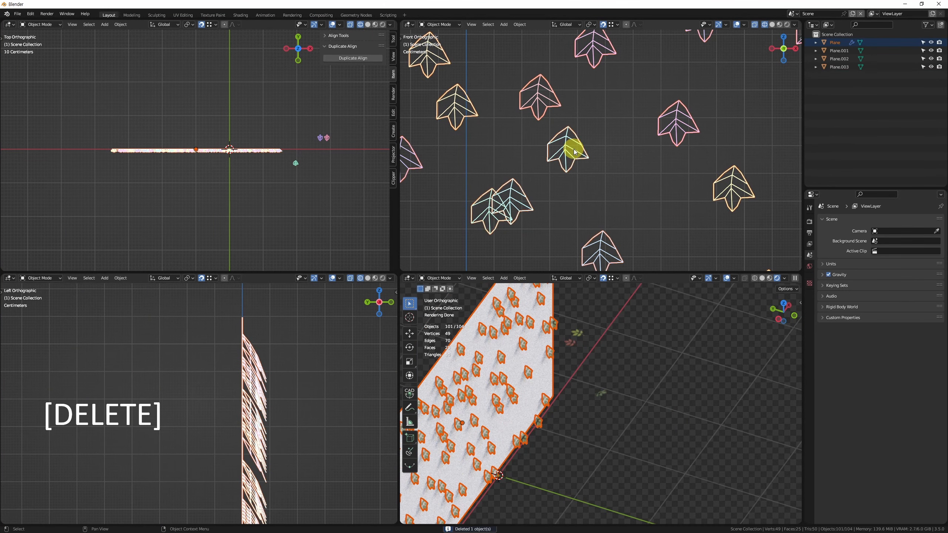
Select the original wall plane and set its particle Orientation Axis to Object Z
click(569, 177)
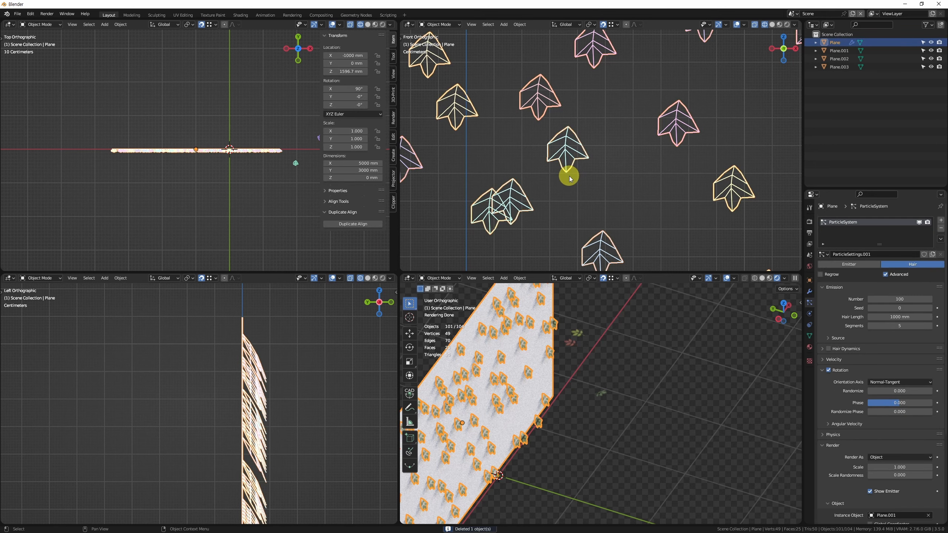
click(910, 382)
click(892, 471)
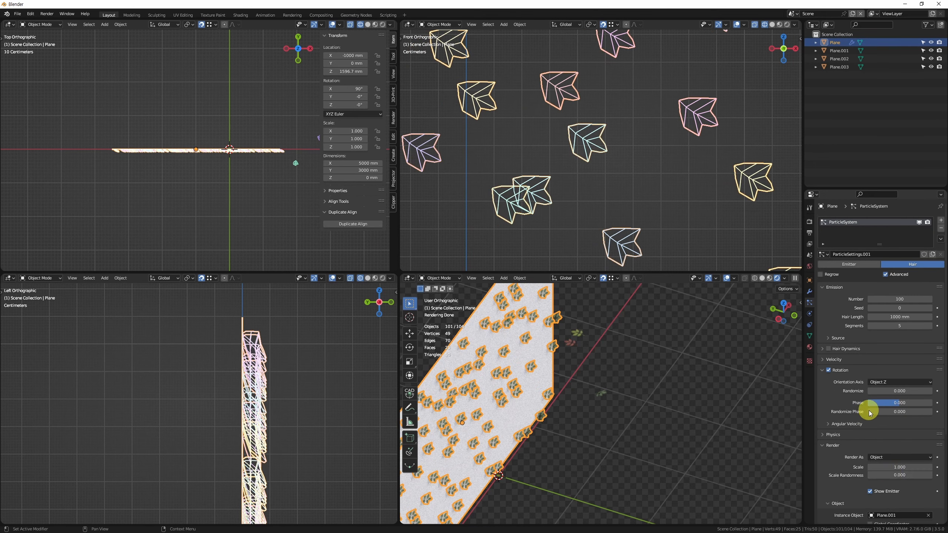
ctrl+middle_drag(562, 221, 619, 158)
scroll(626, 202, up, 4)
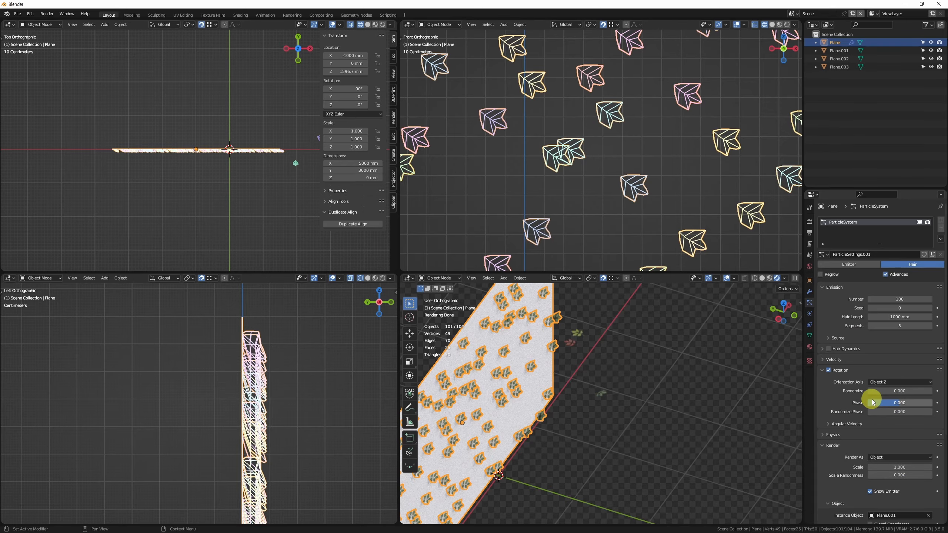
Try changing the Phase and a Randomize Phase of 0.458 on the leaf particles, and undo both changes
drag(894, 407, 916, 405)
key(ctrl+z)
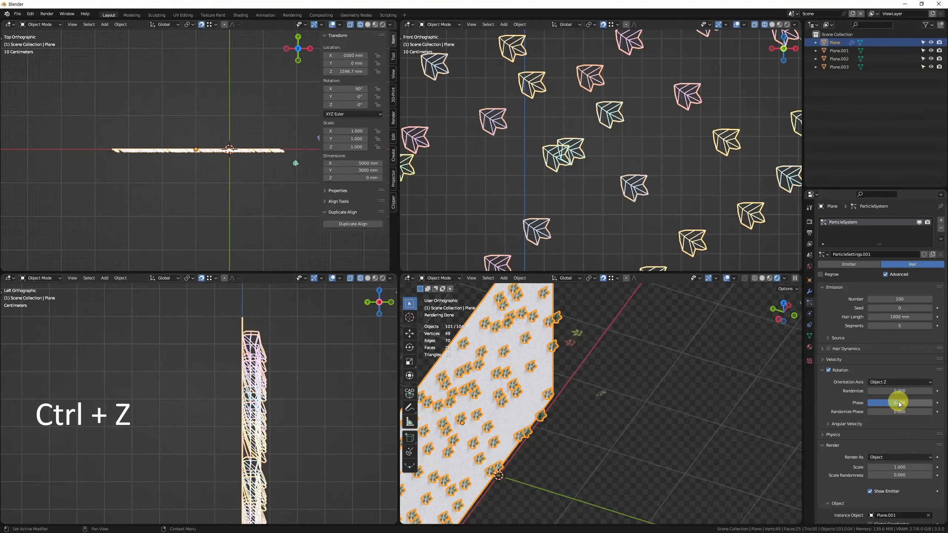
click(882, 410)
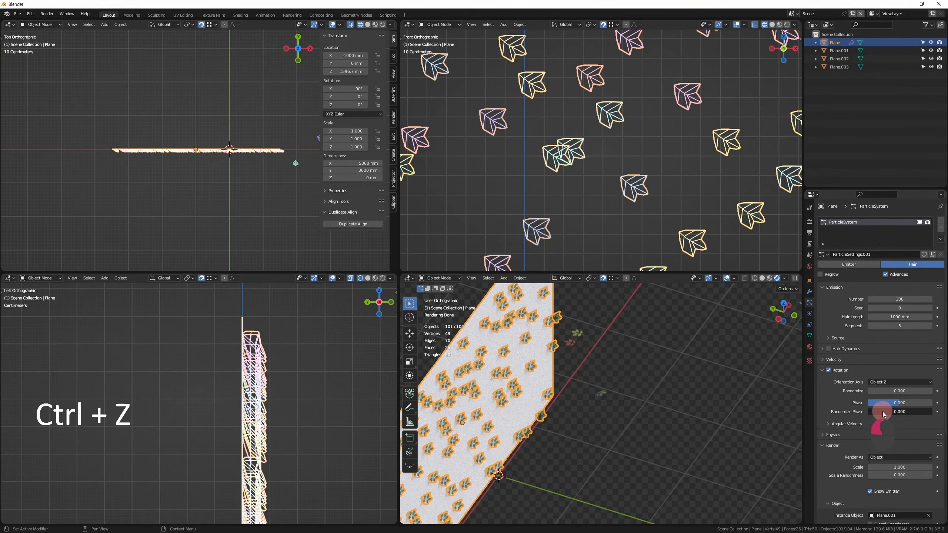
mouse_move(882, 412)
mouse_down()
mouse_move(900, 411)
mouse_move(884, 422)
mouse_up()
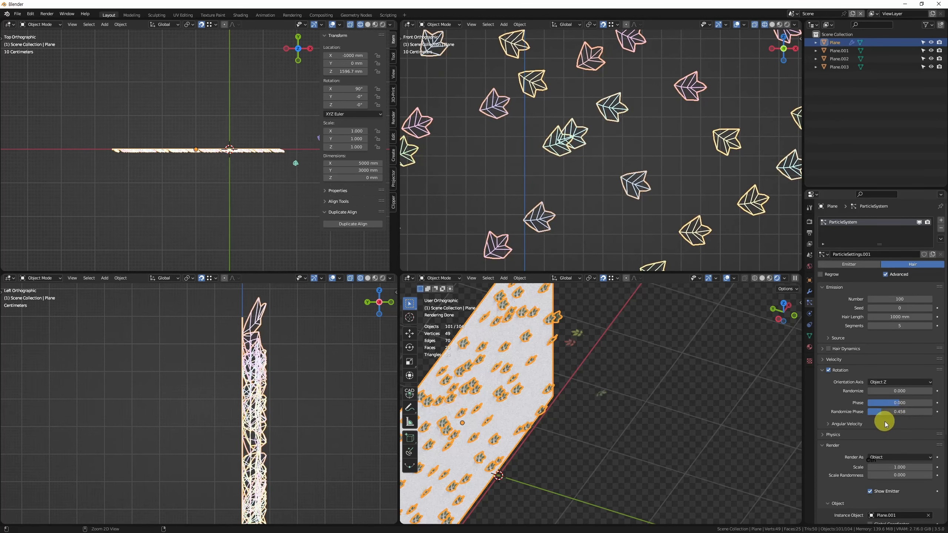
key(ctrl+z)
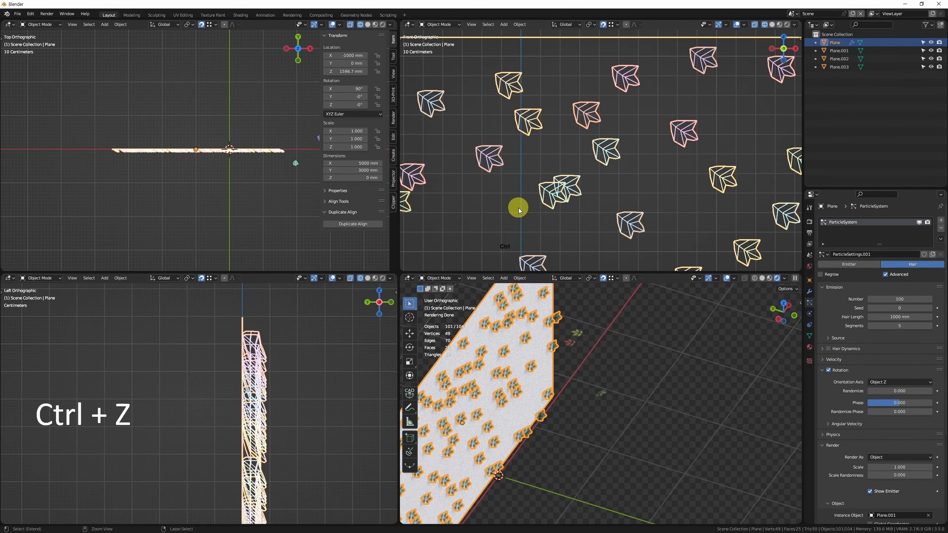
Mark the stem direction of one leaf in the front view with freehand annotation strokes
ctrl+middle_drag(519, 208, 527, 182)
mouse_move(527, 180)
middle_down()
mouse_move(540, 170)
mouse_move(525, 207)
mouse_move(531, 97)
middle_up()
key(space)
key(d)
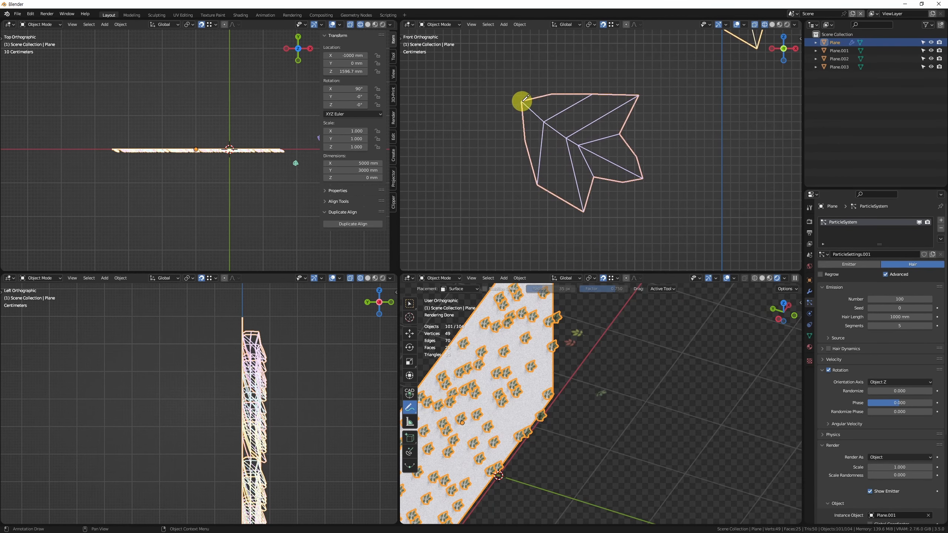
mouse_move(526, 97)
mouse_down()
mouse_move(448, 211)
mouse_move(632, 201)
mouse_move(531, 224)
mouse_move(552, 193)
mouse_up()
mouse_move(496, 110)
mouse_down()
mouse_move(508, 145)
mouse_move(561, 132)
mouse_move(546, 173)
mouse_move(536, 169)
mouse_up()
scroll(649, 249, down, 7)
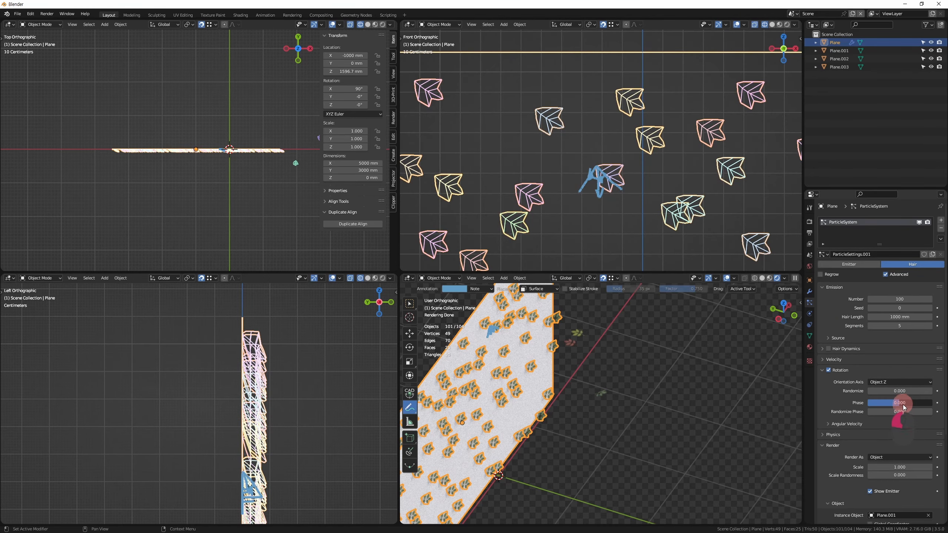
Set the leaf particles' Phase to -0.514 and Randomize Phase to 0.425, and check the leaves' direction across the wall
mouse_move(902, 405)
mouse_down()
mouse_move(880, 412)
mouse_move(896, 413)
mouse_up()
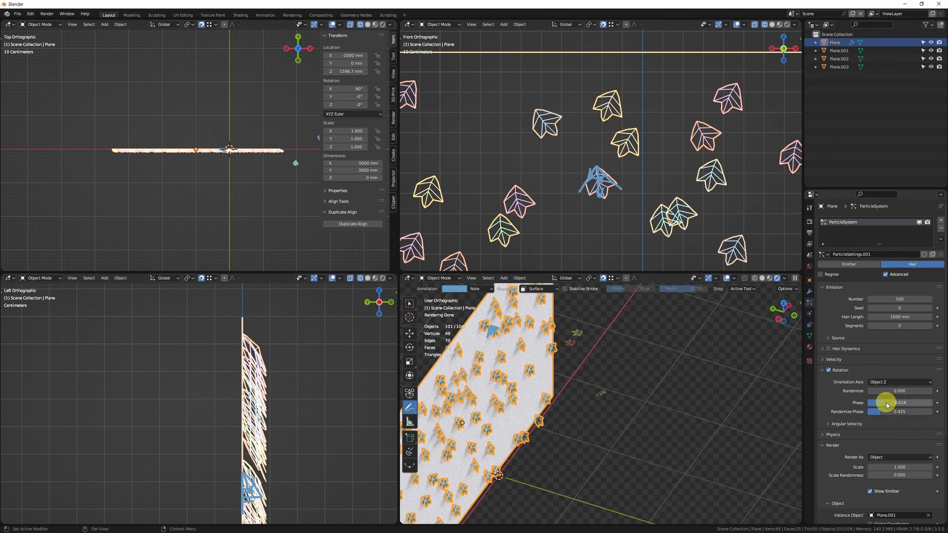
mouse_move(602, 171)
mouse_down()
mouse_move(707, 247)
mouse_move(660, 247)
mouse_up()
shift+middle_drag(647, 231, 651, 219)
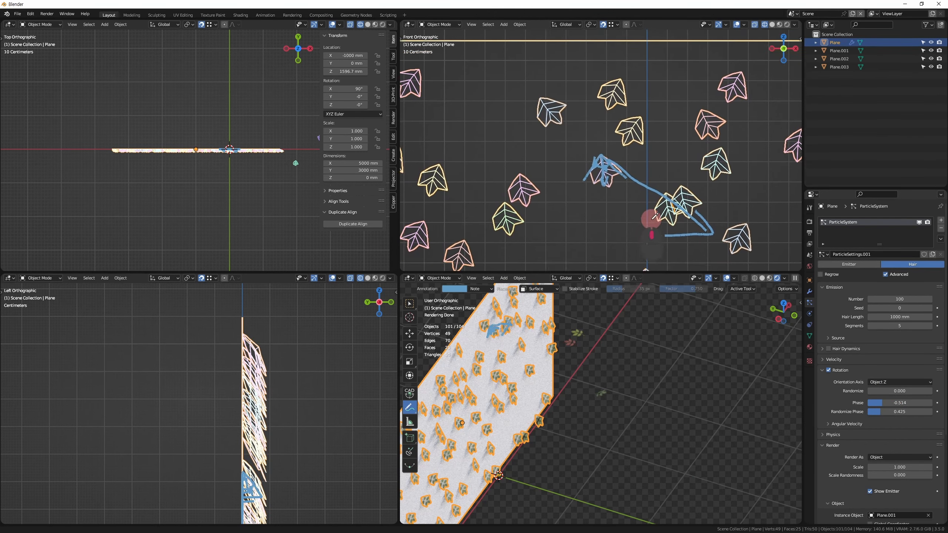
scroll(654, 215, down, 6)
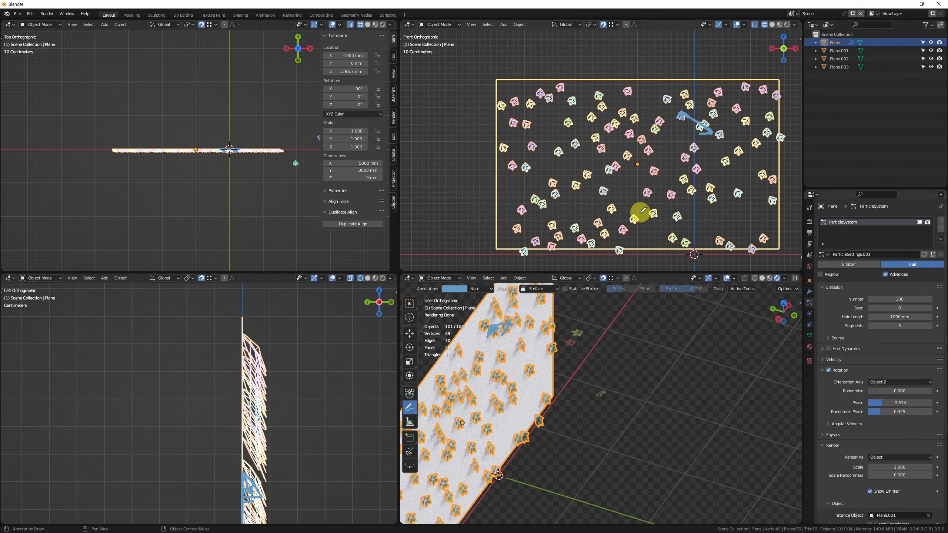
scroll(645, 154, up, 7)
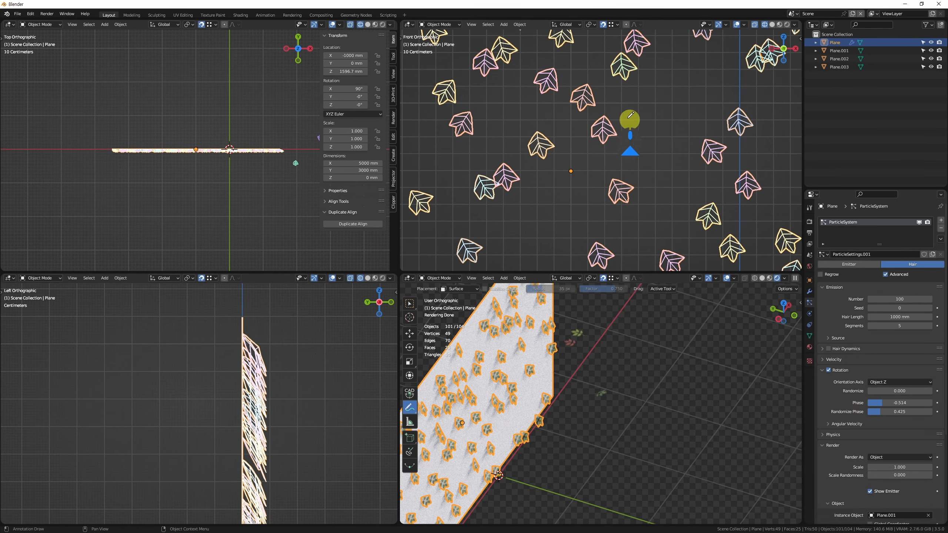
Set the leaf particles' rotation Randomize to 0.073, Scale Randomness to 0.464 and emission Number to 1000
drag(889, 393, 898, 396)
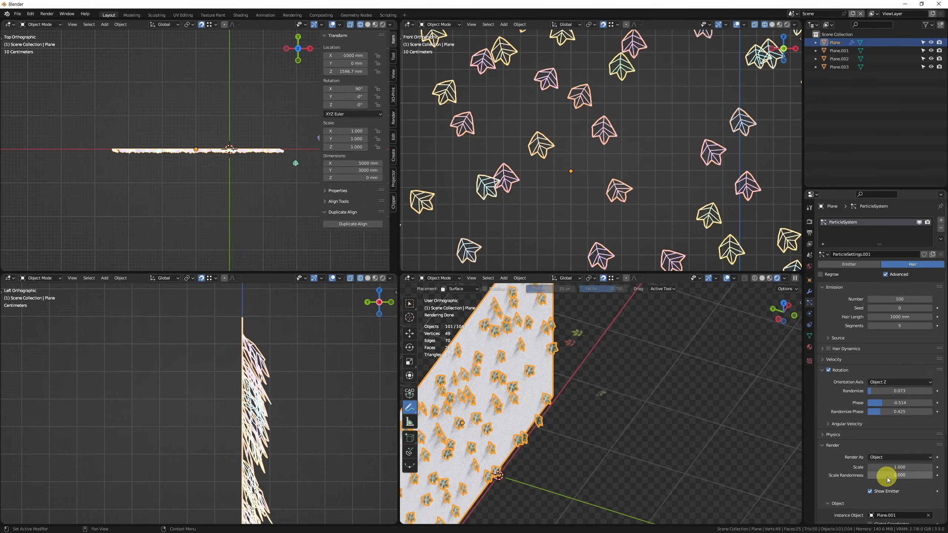
drag(887, 477, 915, 480)
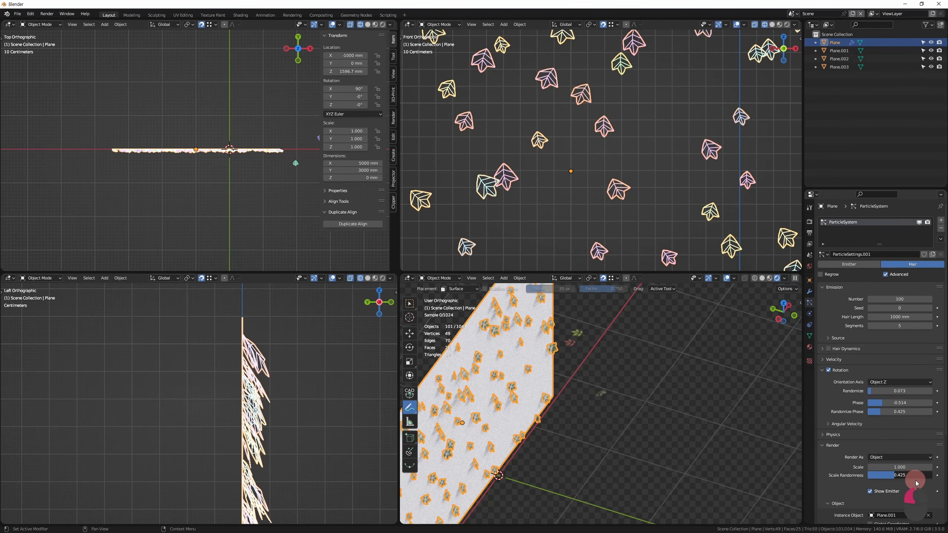
click(886, 299)
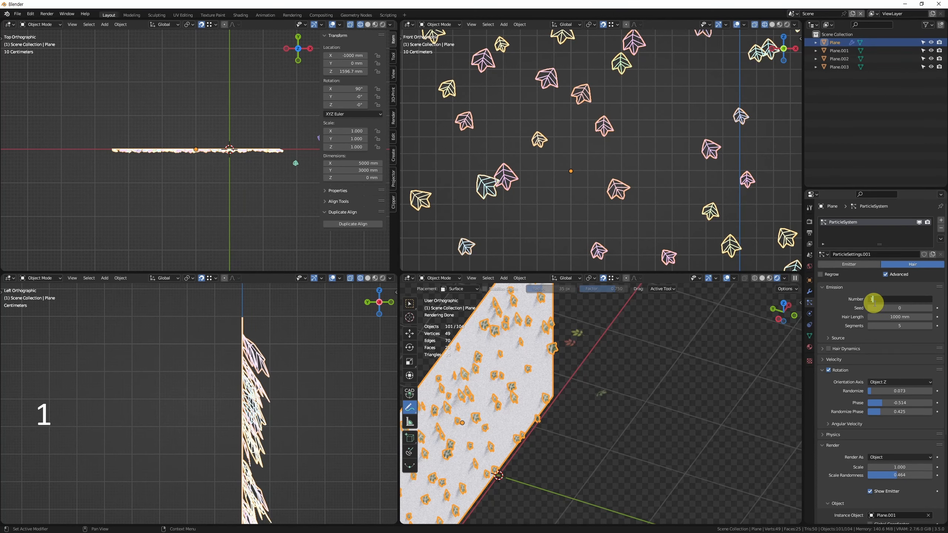
text(1000)
key(Return)
Examine the finished garden wall example by selecting its plant sections one after another
key(ctrl+alt+space)
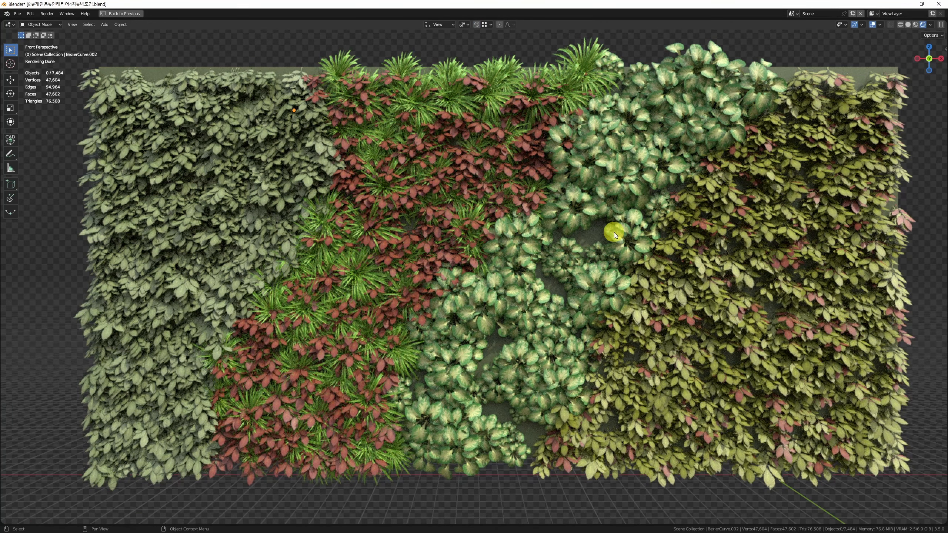
click(792, 76)
click(689, 95)
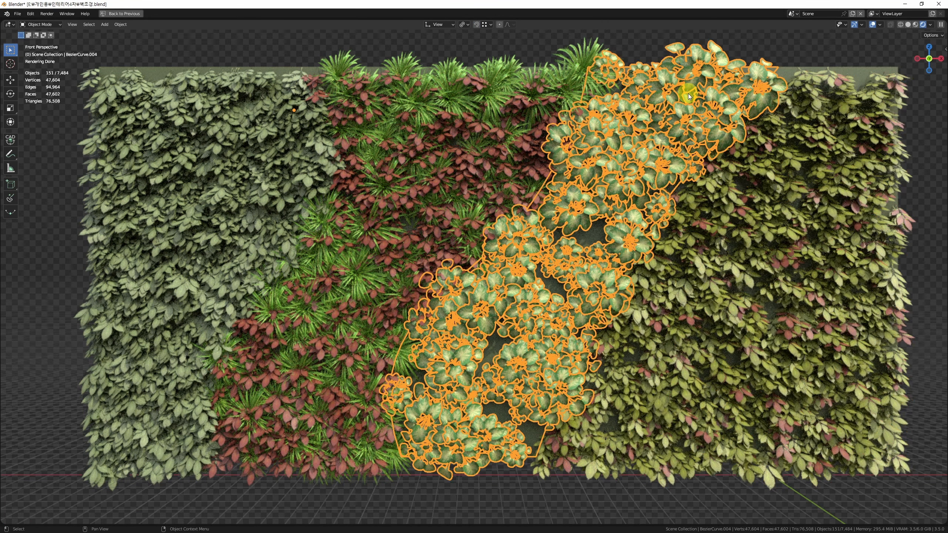
click(458, 132)
click(259, 167)
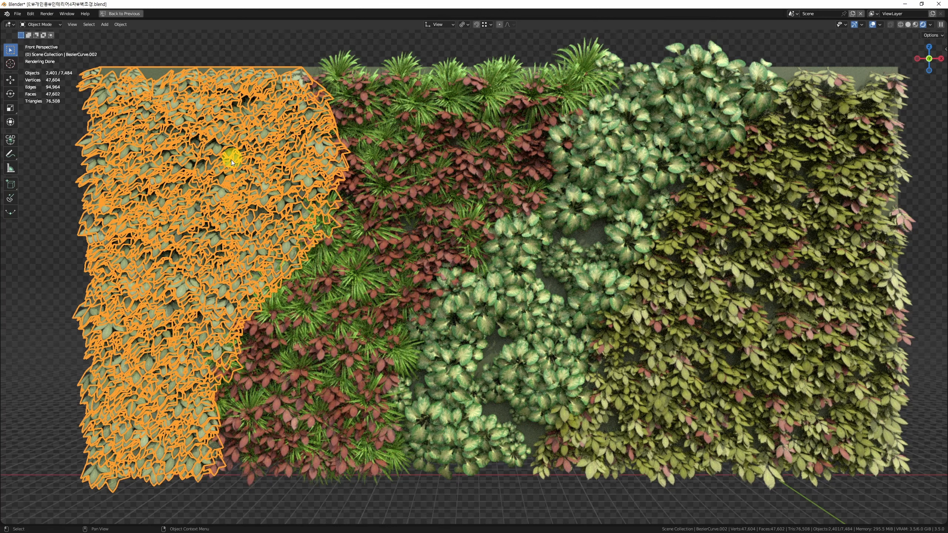
click(45, 293)
click(407, 180)
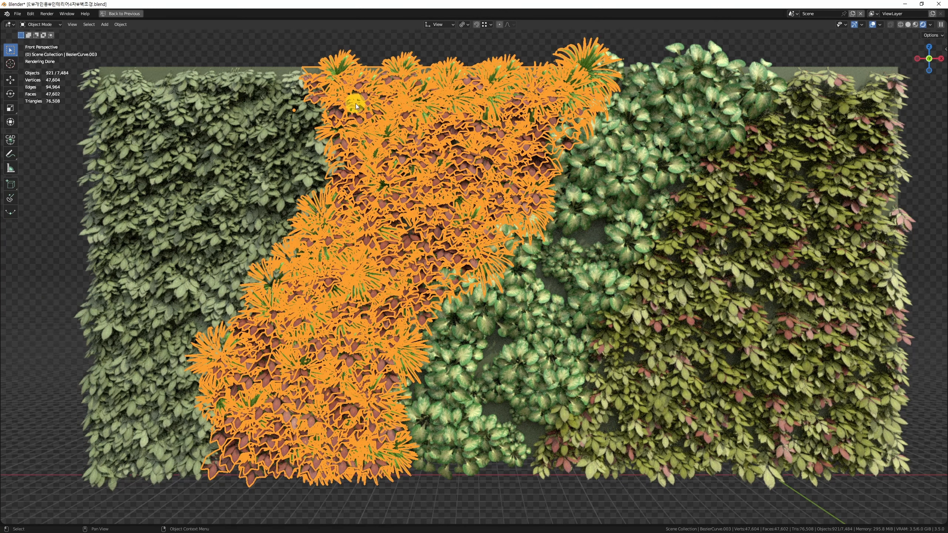
click(544, 38)
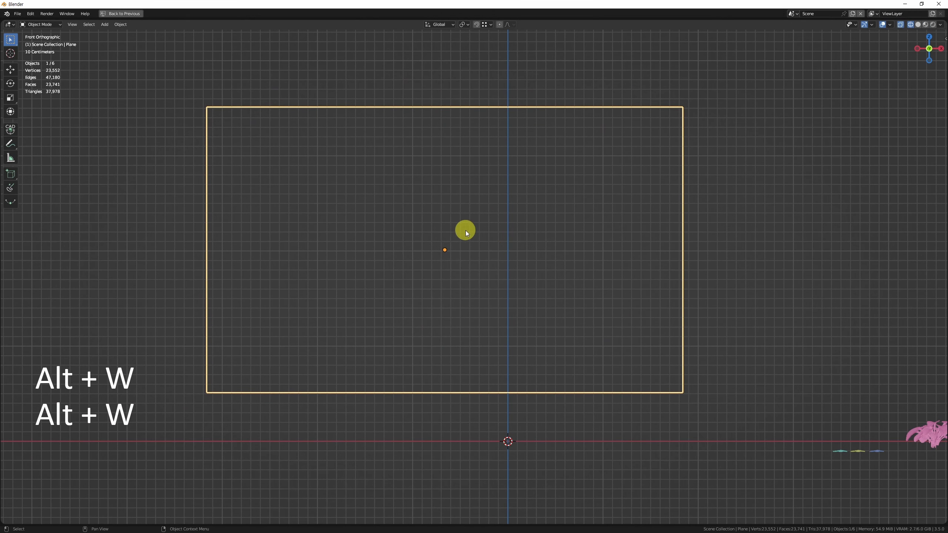
Cut the wall plane in two with an irregular freehand Knife line running from its upper edge to its lower edge
scroll(488, 262, down, 1)
key(2)
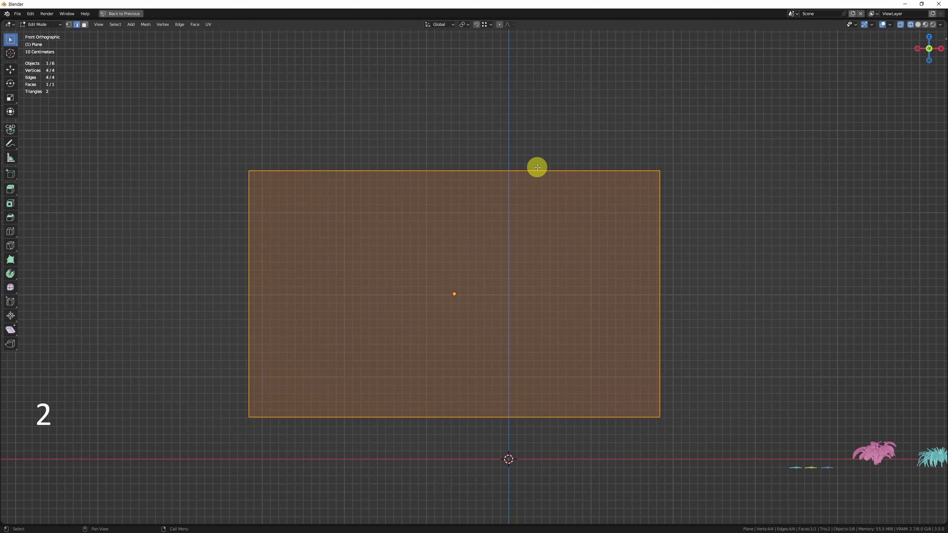
click(537, 169)
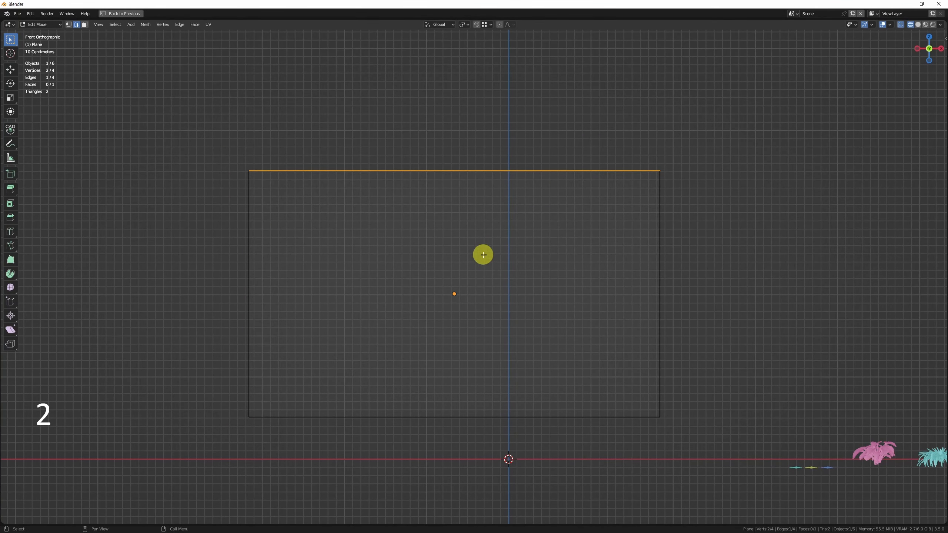
shift+middle_drag(492, 257, 478, 260)
key(k)
drag(519, 156, 492, 434)
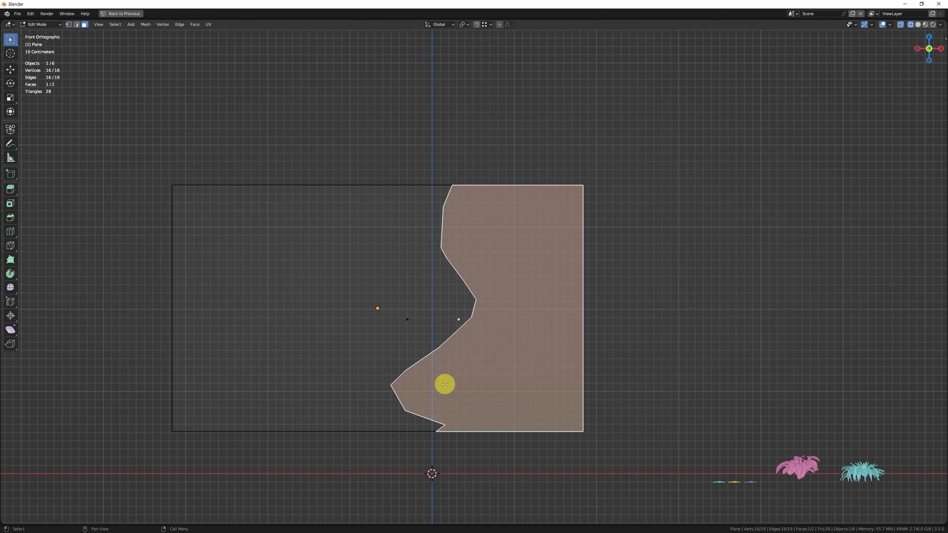
Separate the face on the right side of the cut into its own object and select that new plane
key(ctrl+d)
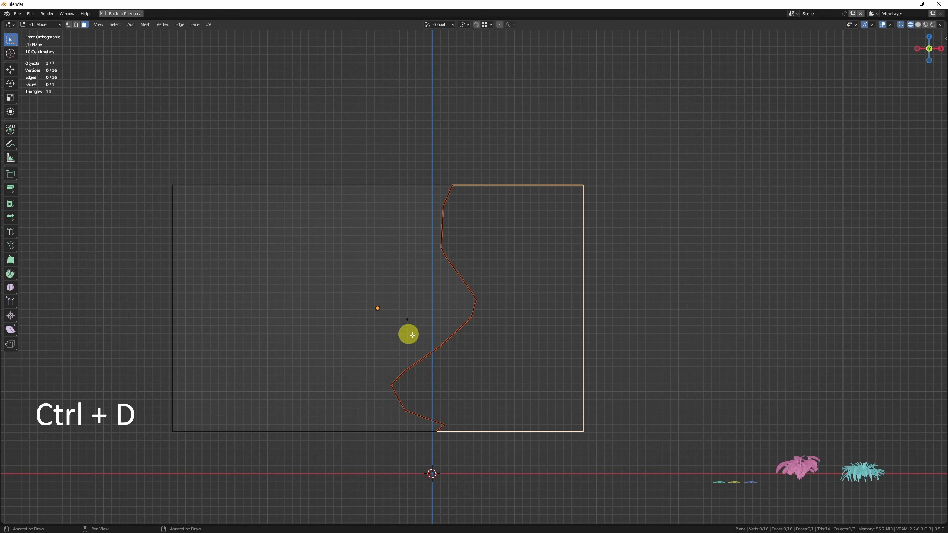
key(Tab)
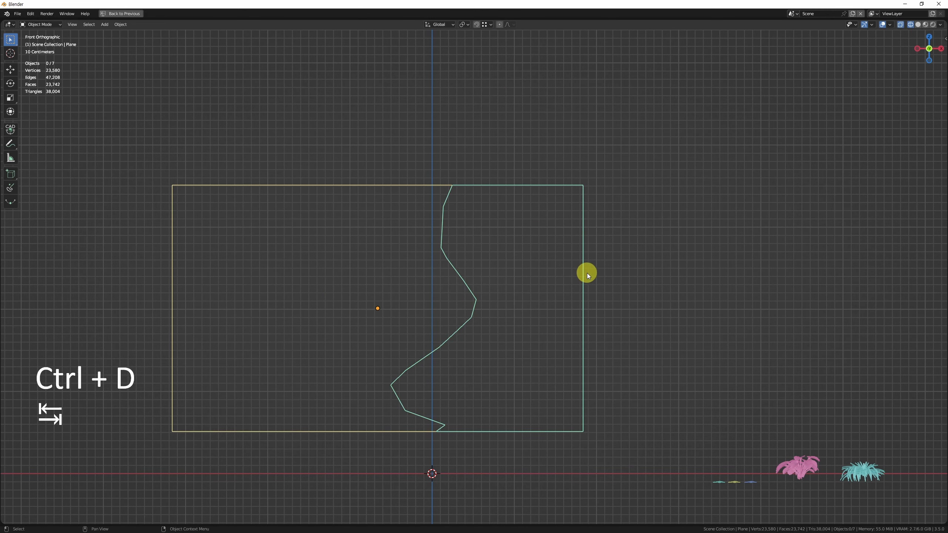
click(587, 275)
key(alt+w)
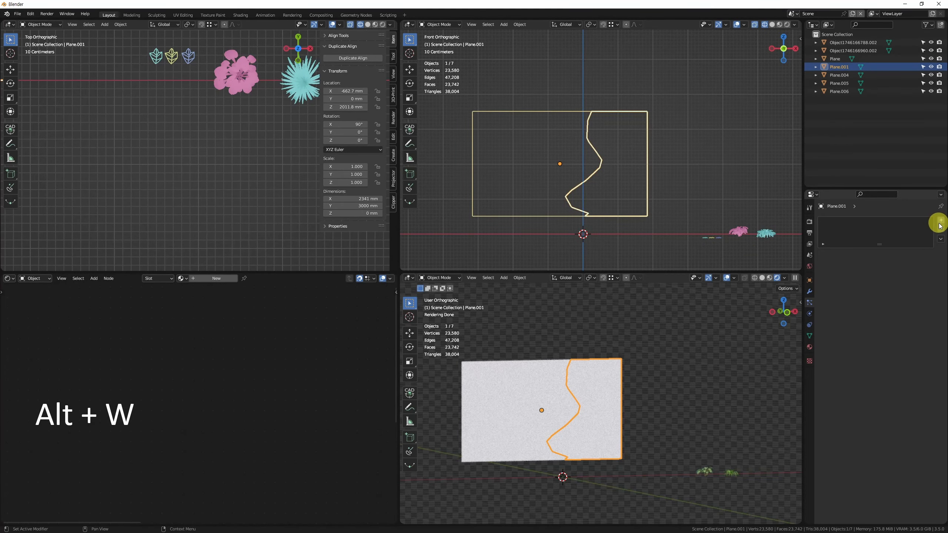
Add a hair particle system to the separated plane, instancing 100 copies of the leafy plant object with Object Z orientation and 0.553 Scale Randomness
click(940, 222)
click(912, 264)
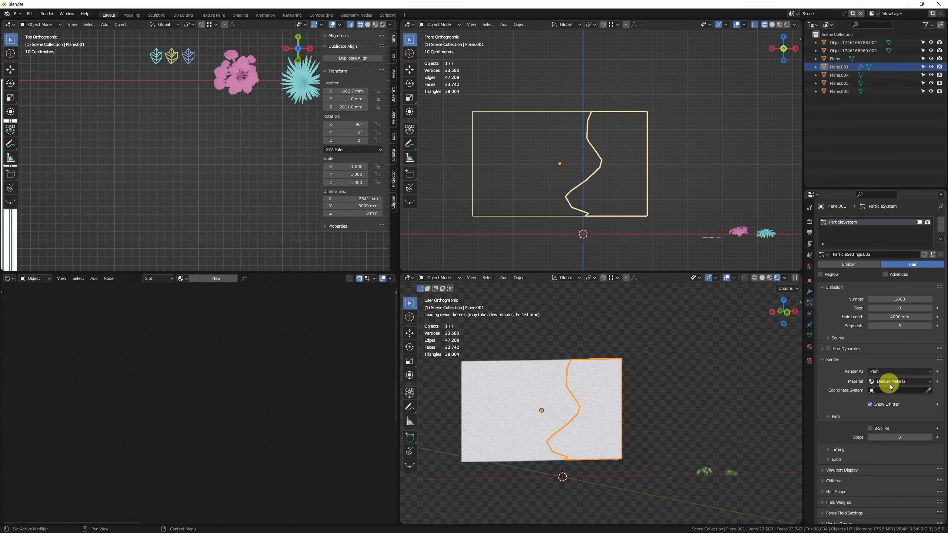
click(909, 386)
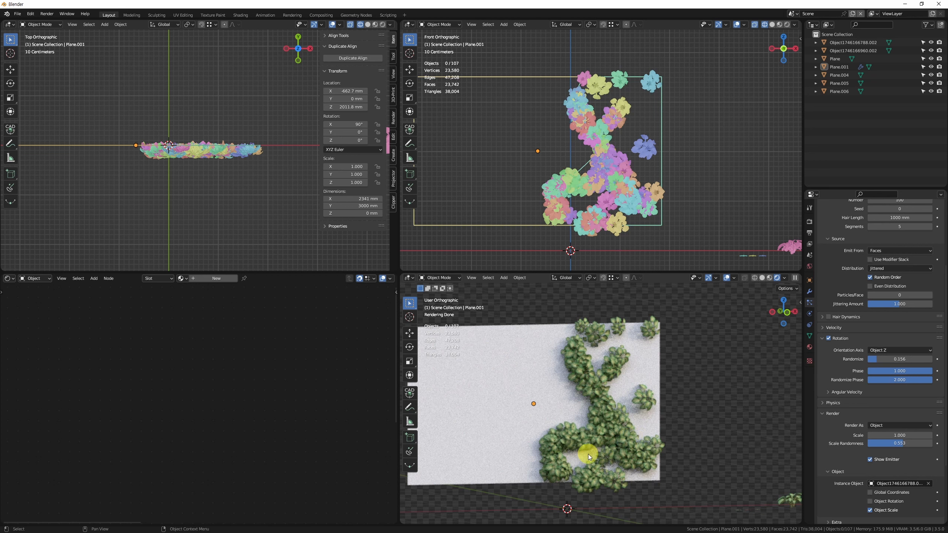
Enable Even Distribution for the planted section's particles and set their Distribution to Random
click(643, 360)
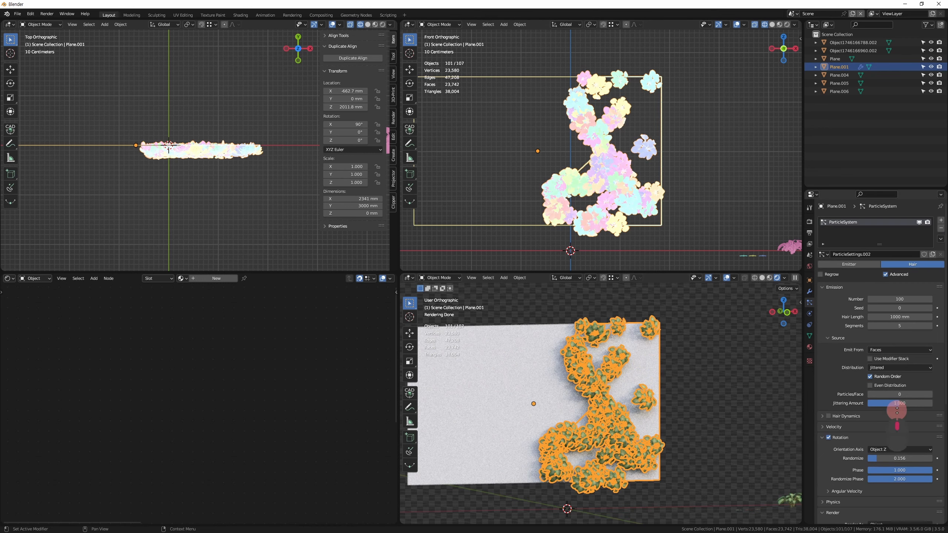
scroll(899, 222, up, 5)
click(920, 223)
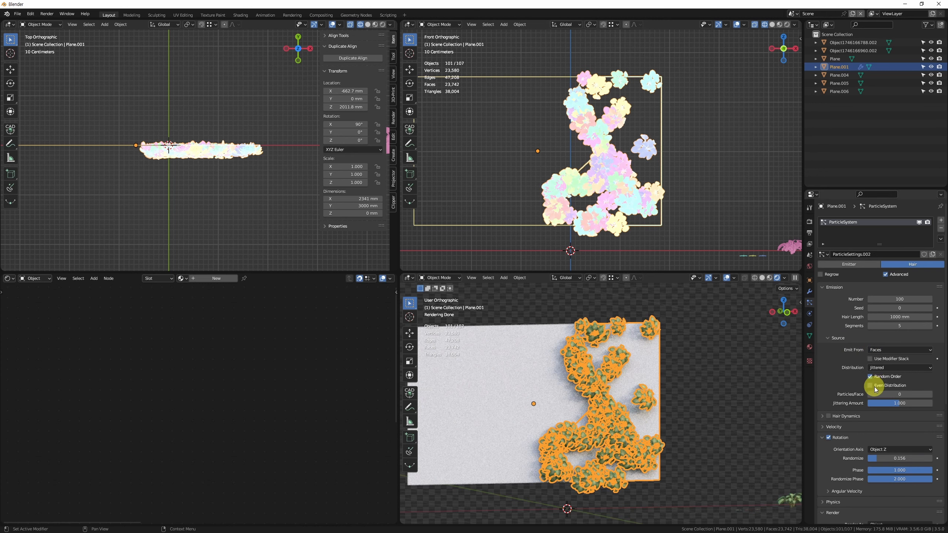
click(870, 385)
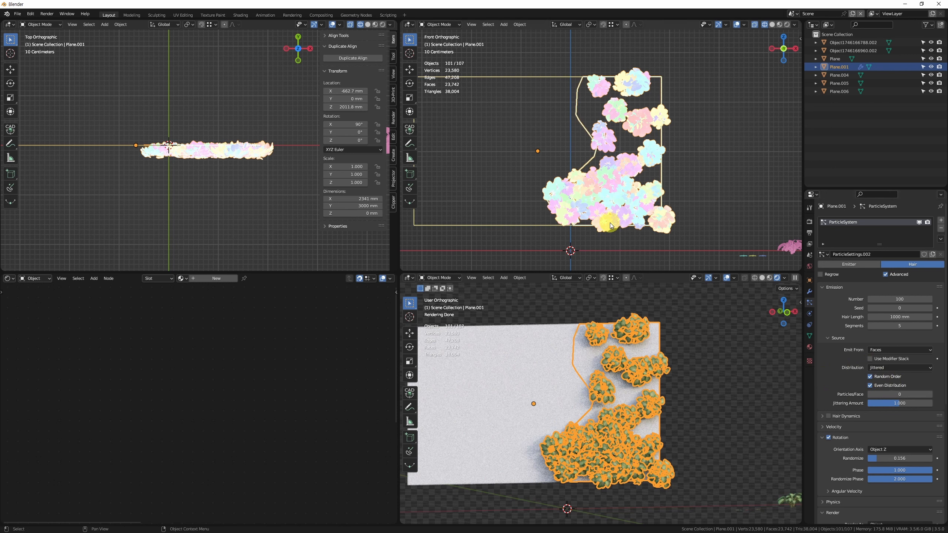
click(900, 368)
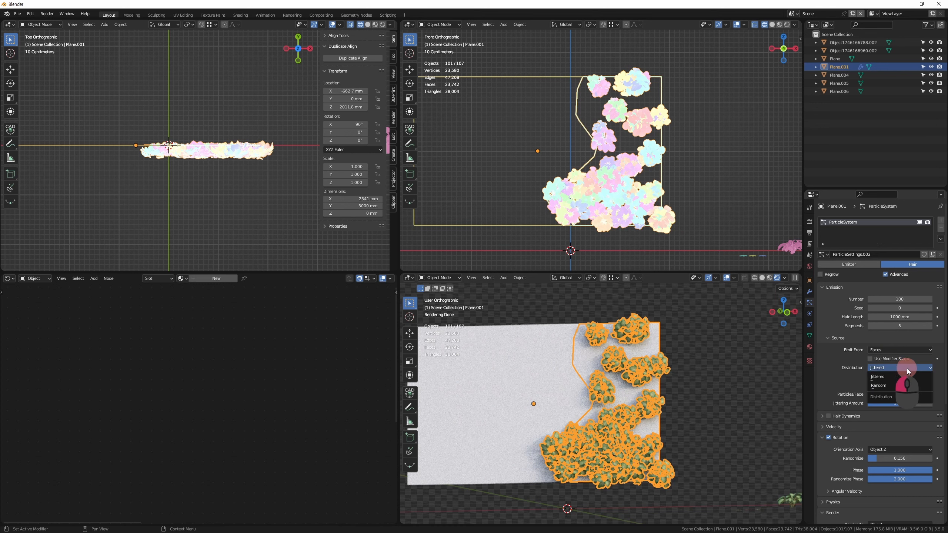
click(895, 385)
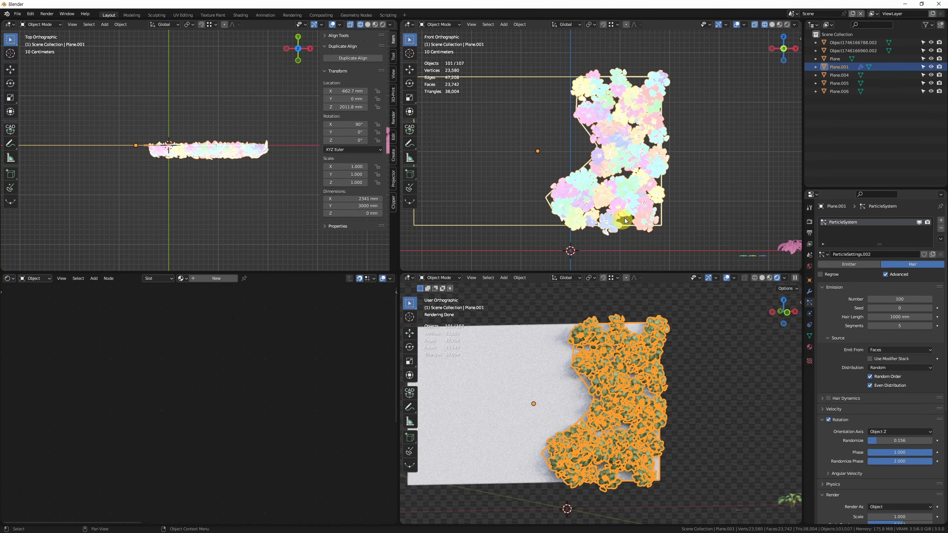
click(708, 207)
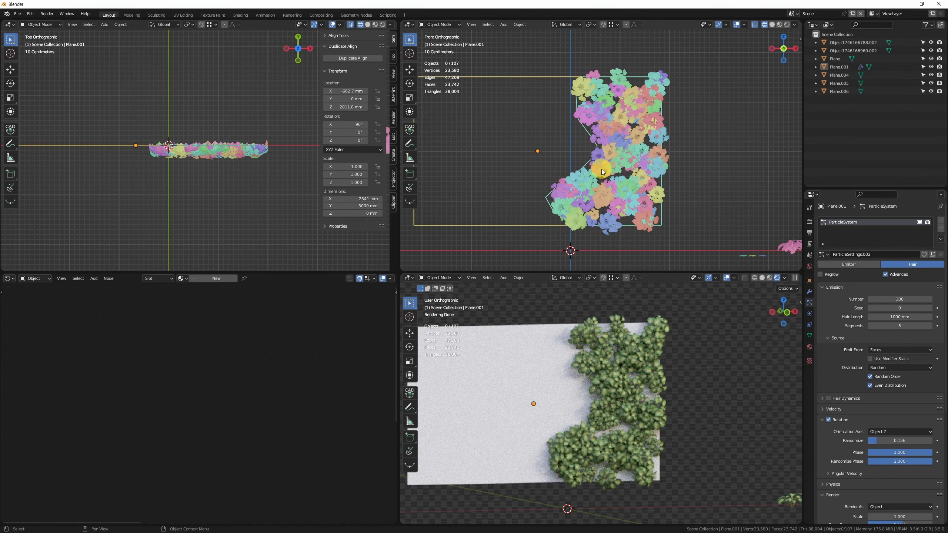
Select the planted wall section and duplicate its particle system
ctrl+scroll(597, 444, down, 5)
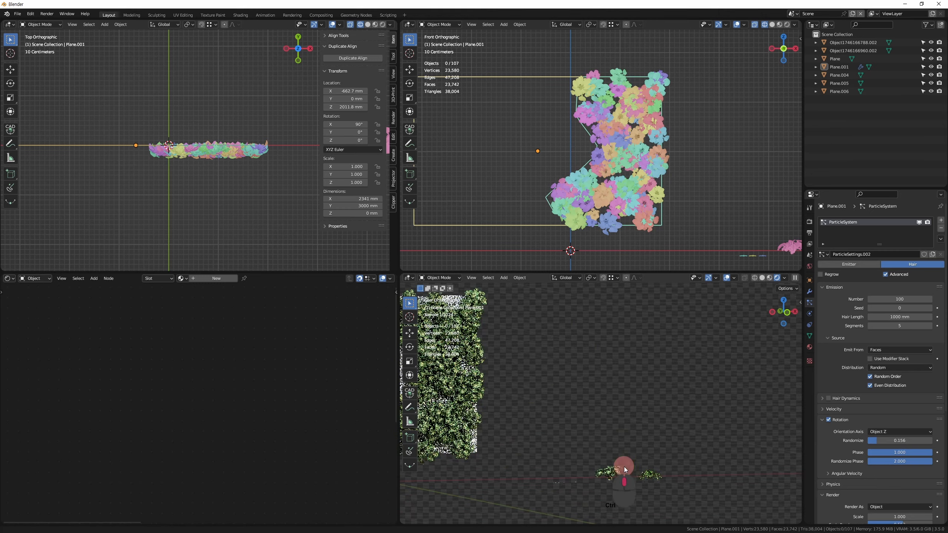
click(652, 477)
middle_drag(664, 453, 643, 393)
click(516, 383)
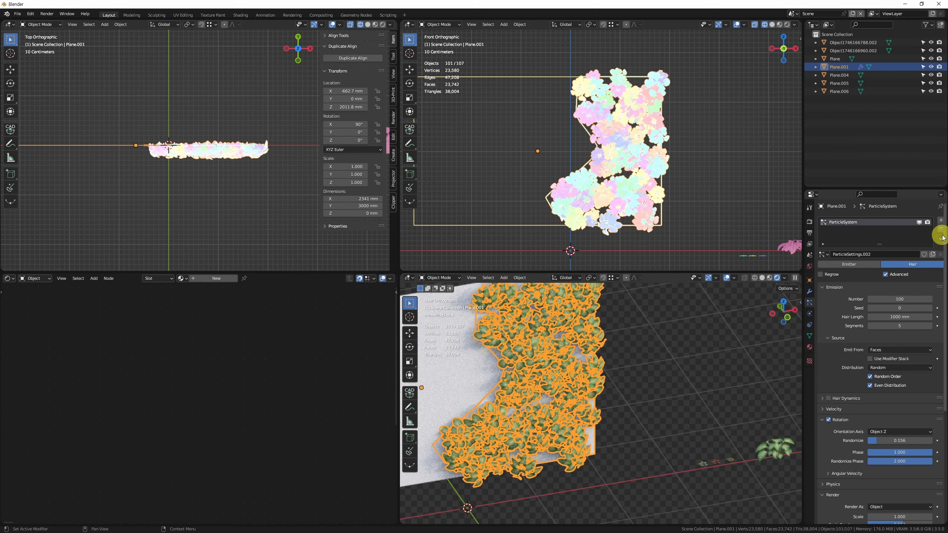
click(940, 240)
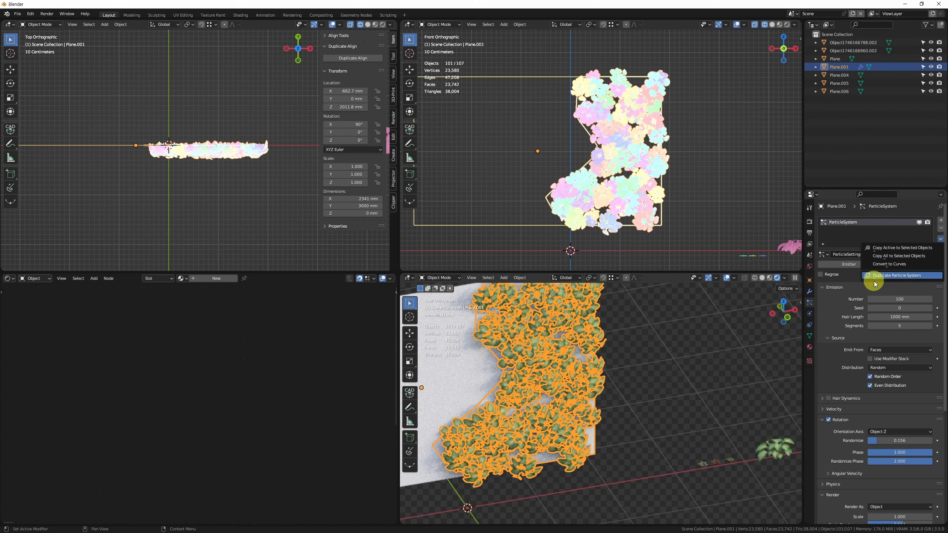
click(899, 278)
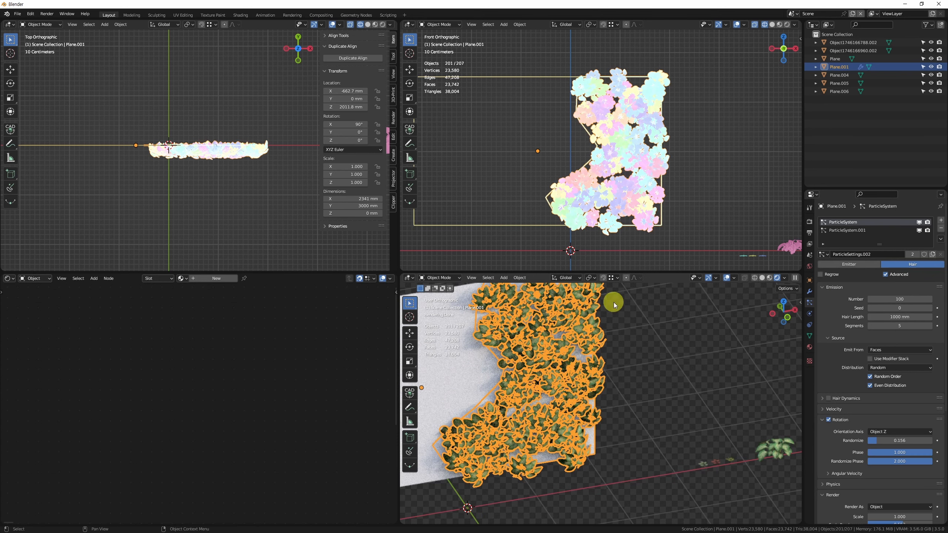
Make the duplicated particle system's settings single-user and set its Instance Object to the spiky plant, Object1746166960.002
click(858, 229)
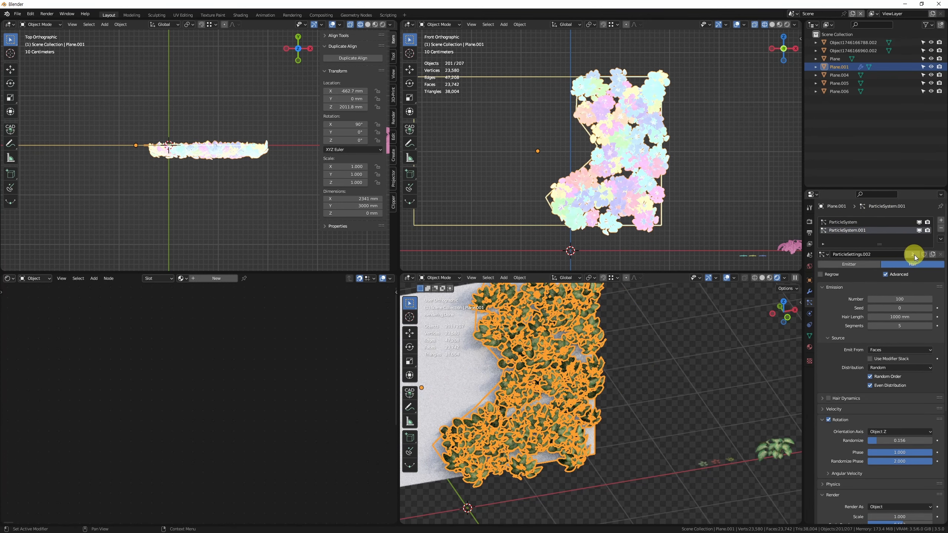
scroll(844, 321, down, 10)
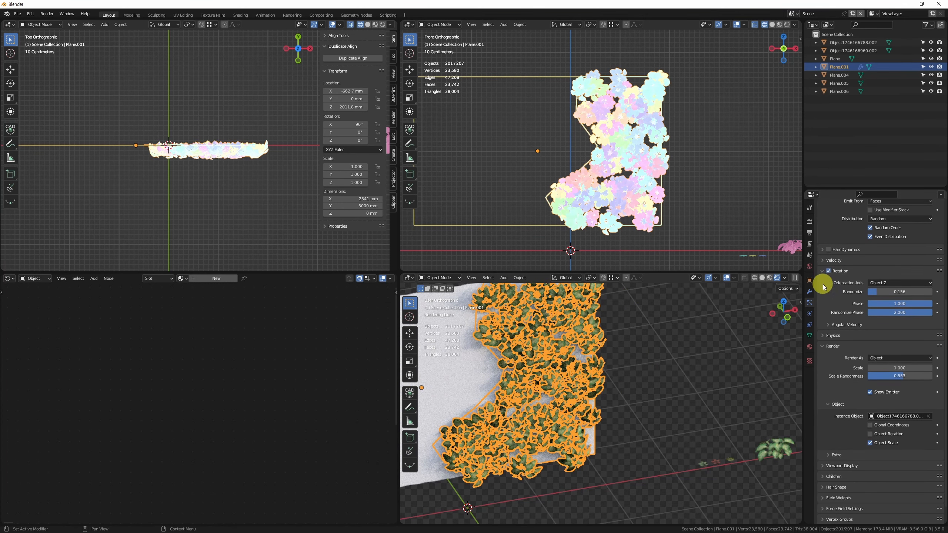
click(928, 358)
key(Escape)
click(928, 416)
shift+middle_drag(721, 427, 624, 417)
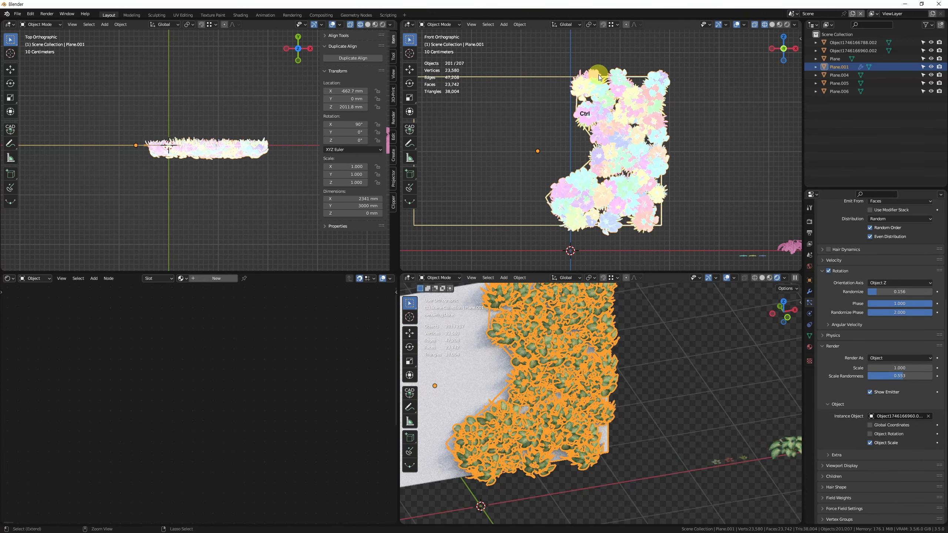
Set the second particle system's Seed to 1 and deselect the planted section to inspect the plant mix
ctrl+middle_drag(599, 77, 603, 105)
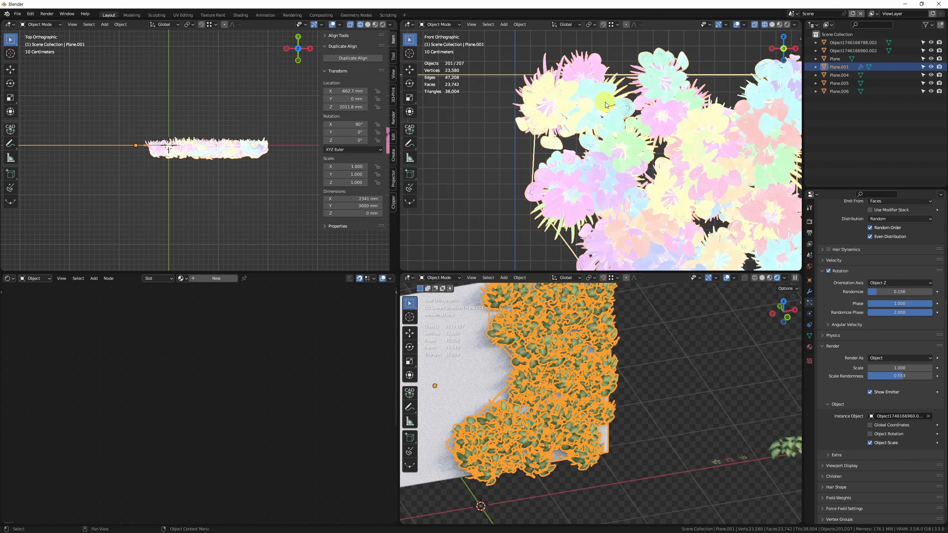
scroll(869, 284, up, 8)
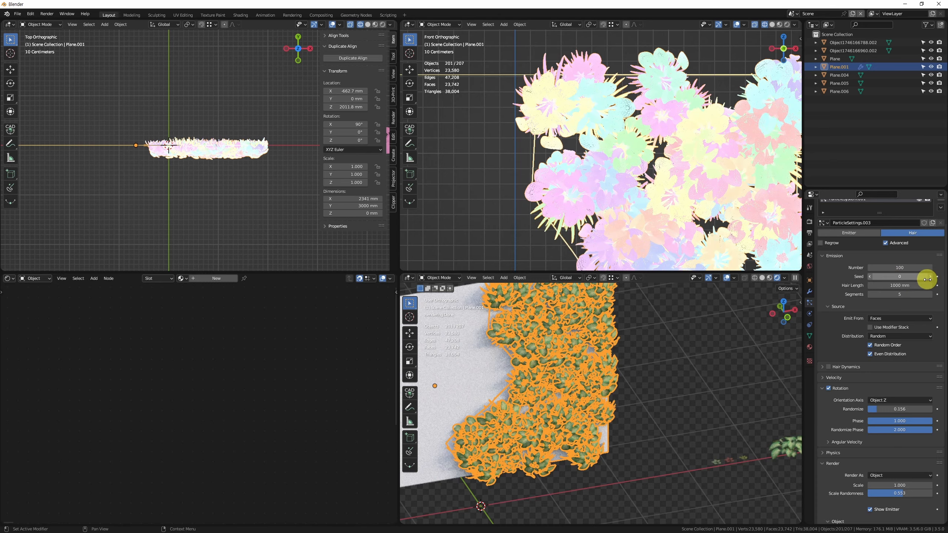
click(930, 277)
click(682, 407)
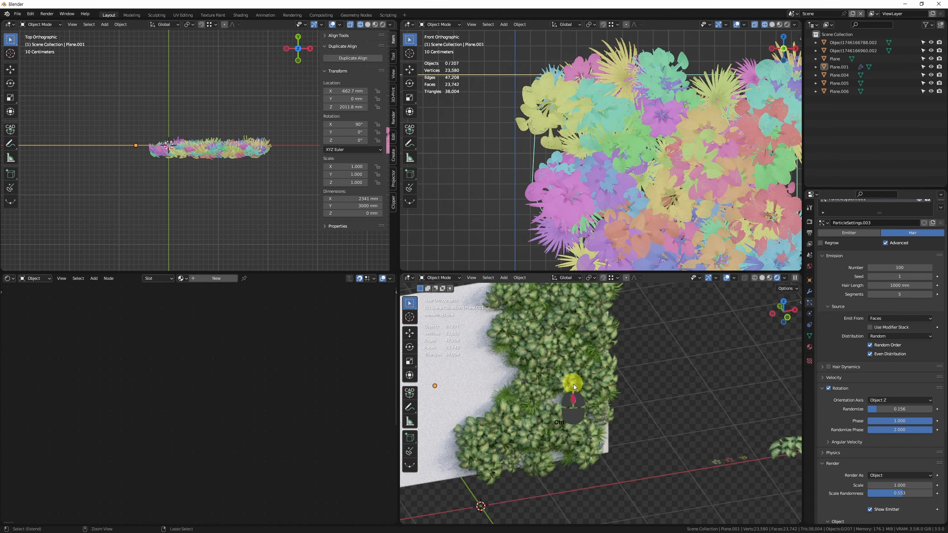
middle_drag(572, 381, 589, 348)
scroll(539, 363, up, 5)
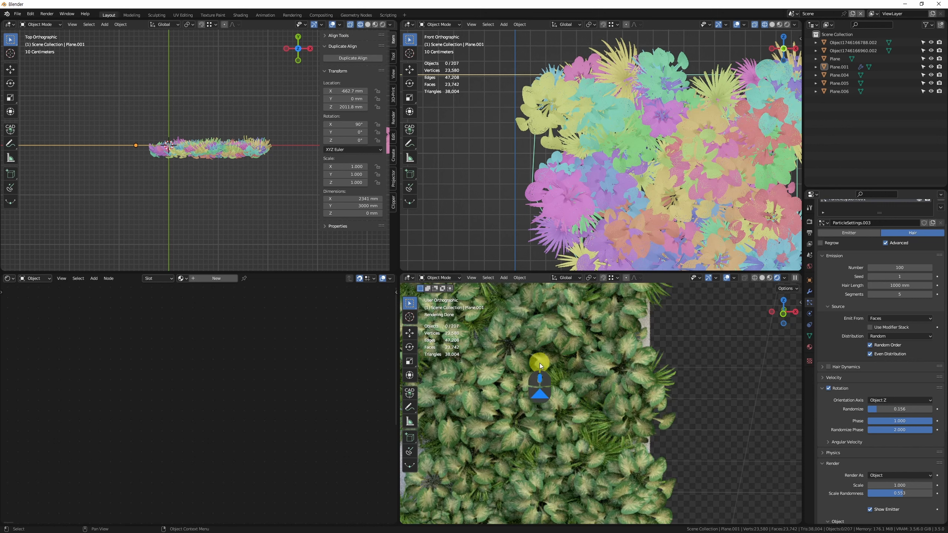
scroll(610, 435, down, 3)
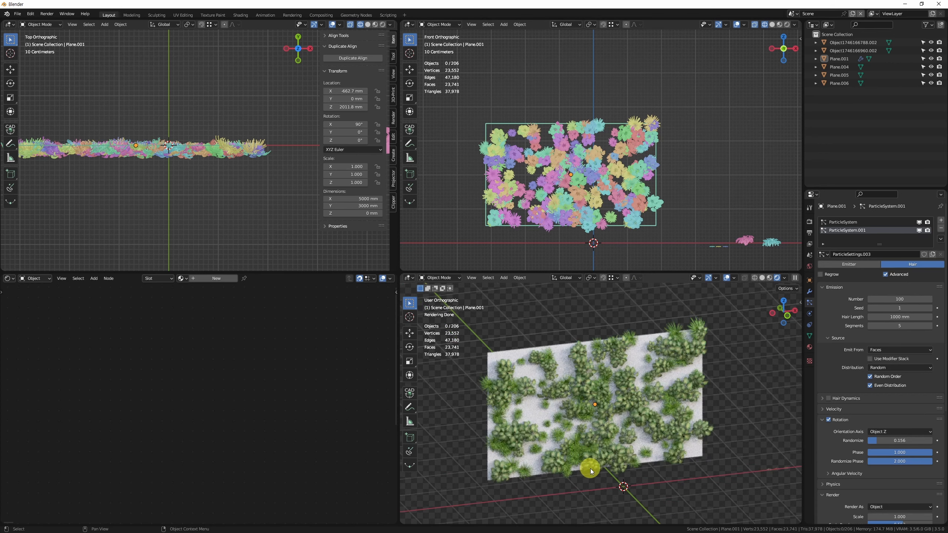
Unwrap the whole wall plane in Edit Mode with the Angle Based method and a Margin of 0.1
key(Tab)
key(alt+w)
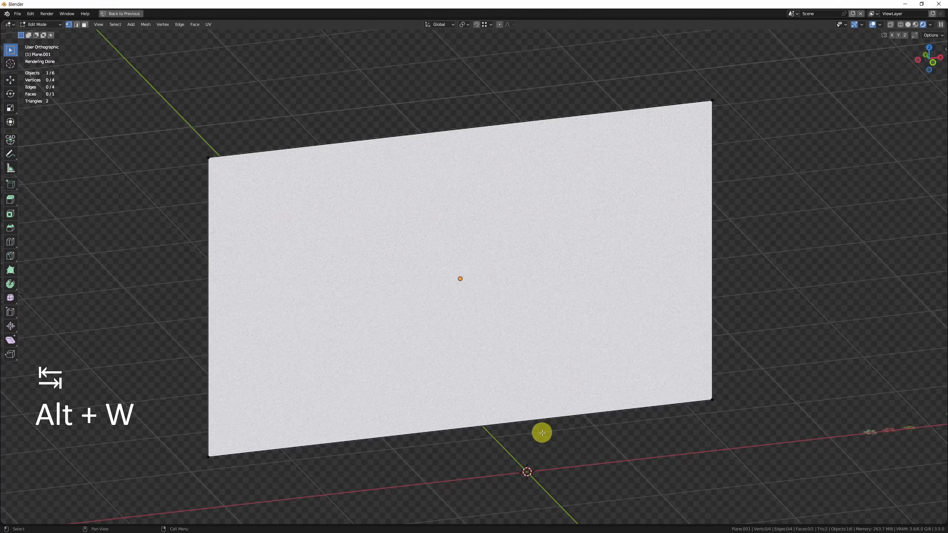
shift+middle_drag(542, 433, 554, 461)
key(ctrl+a)
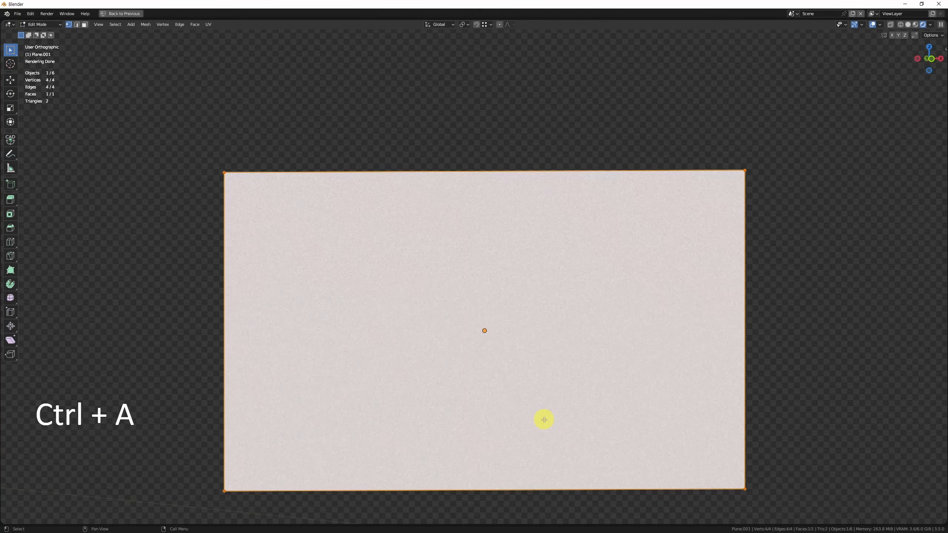
key(u)
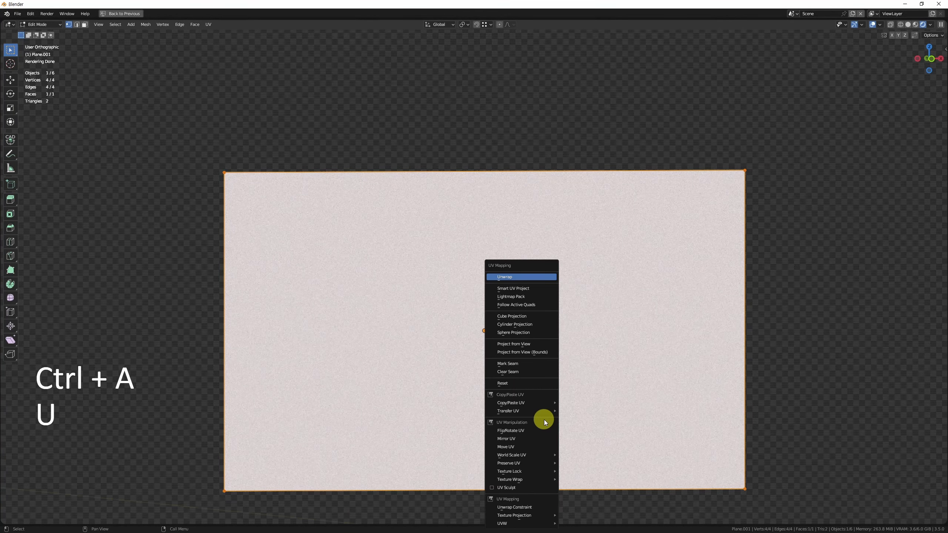
key(Return)
click(58, 518)
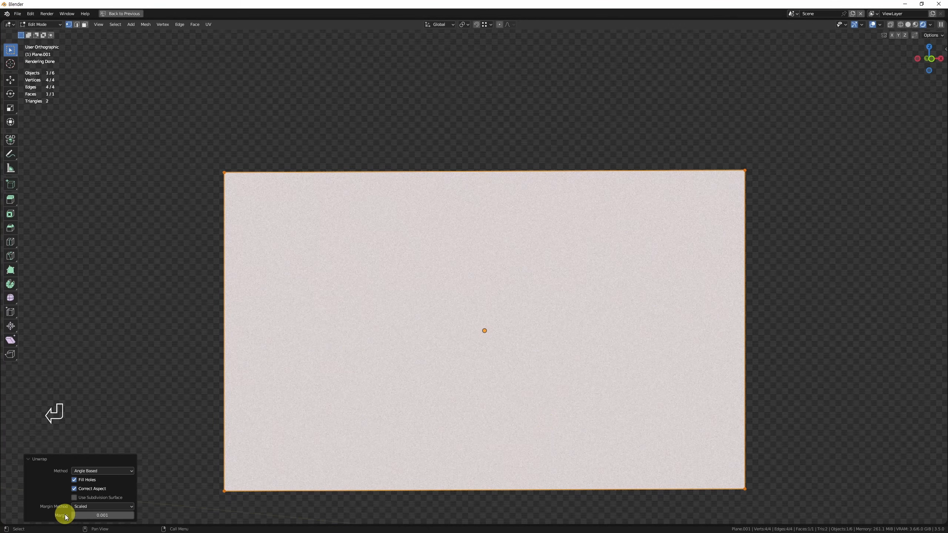
double_click(88, 515)
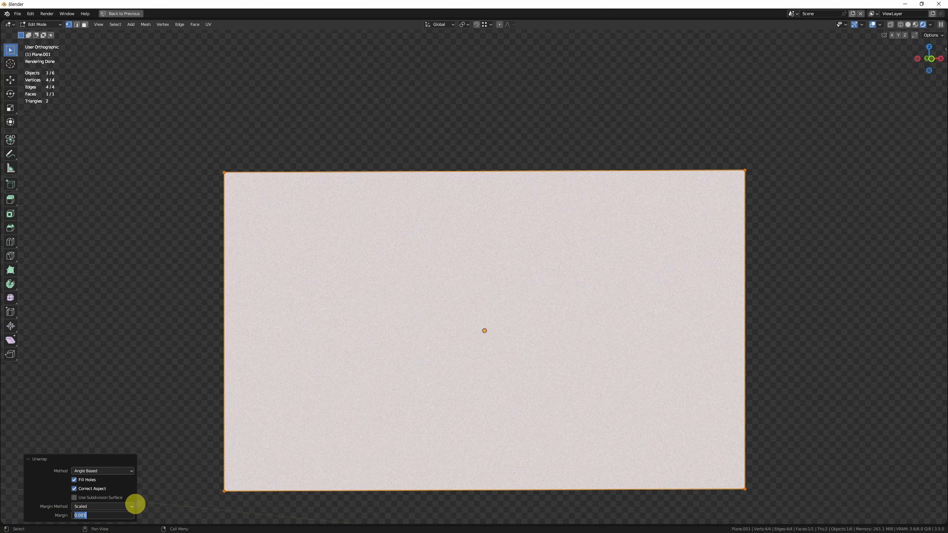
text(0.1)
key(Return)
key(Tab)
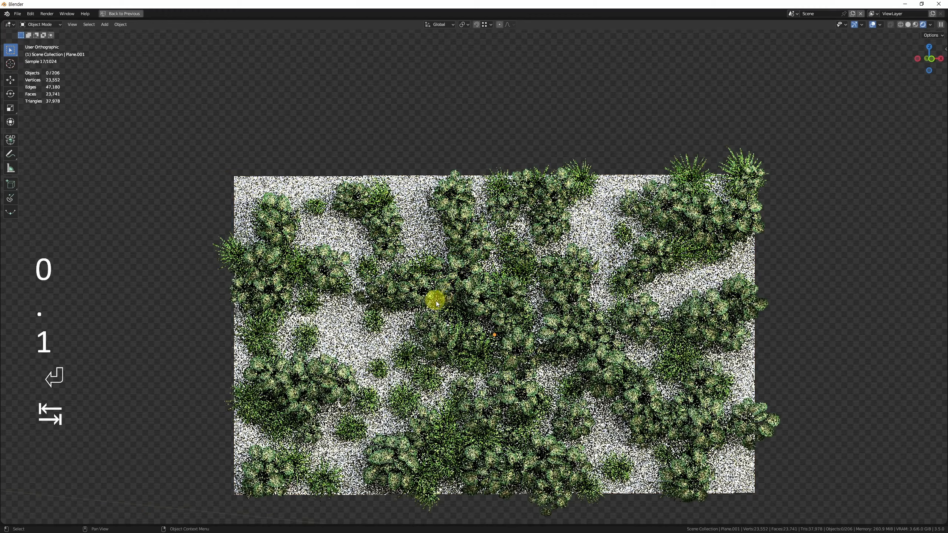
key(alt+w)
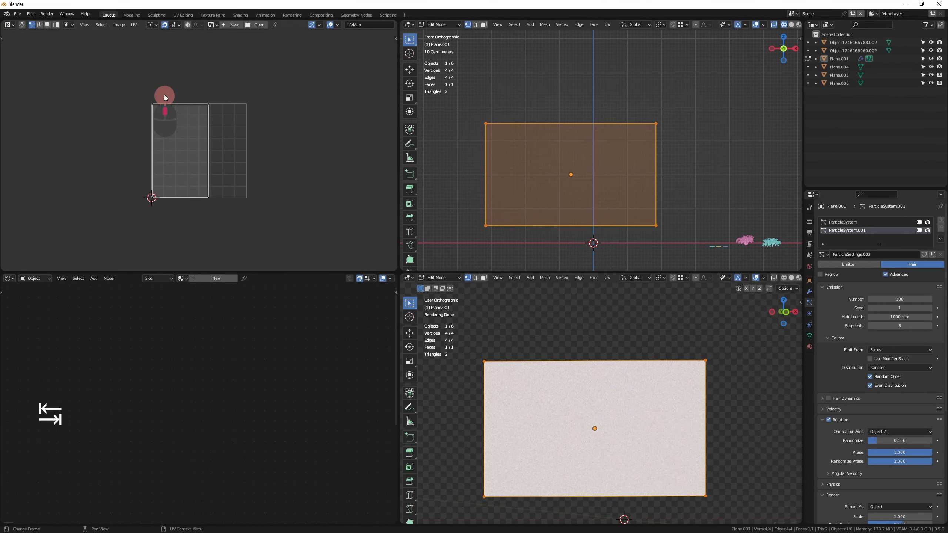
Examine the wall plane's UV layout, its margin to the UV bounds and its orientation against the plane
middle_drag(164, 95, 185, 138)
scroll(181, 147, up, 9)
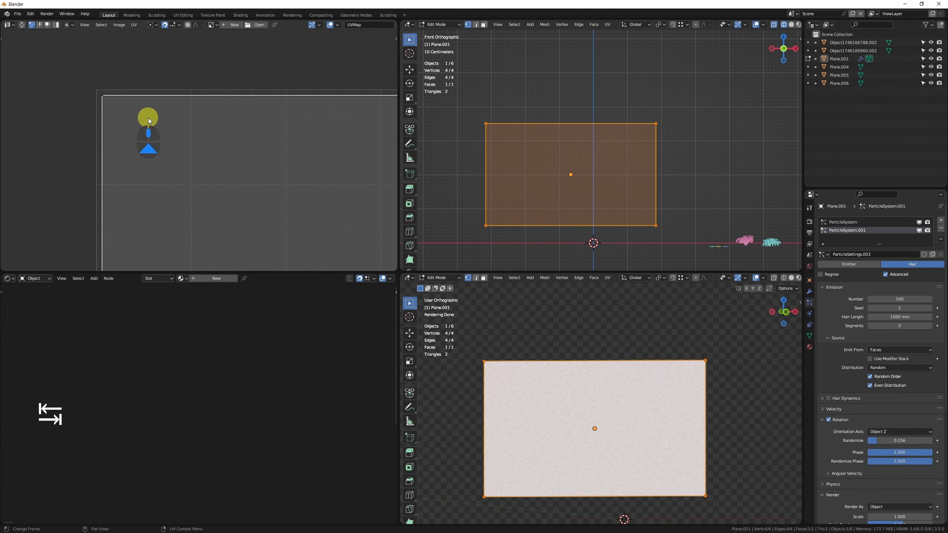
scroll(129, 96, up, 5)
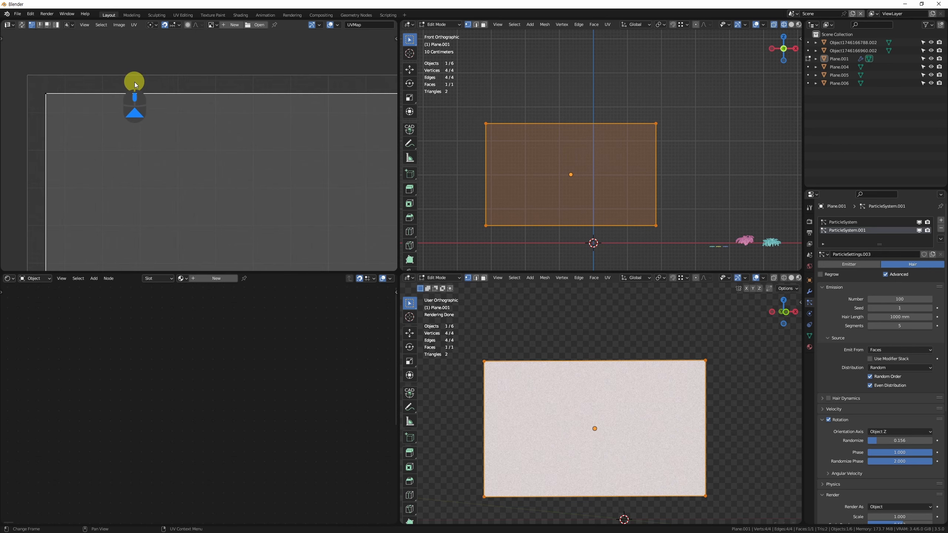
scroll(160, 181, down, 3)
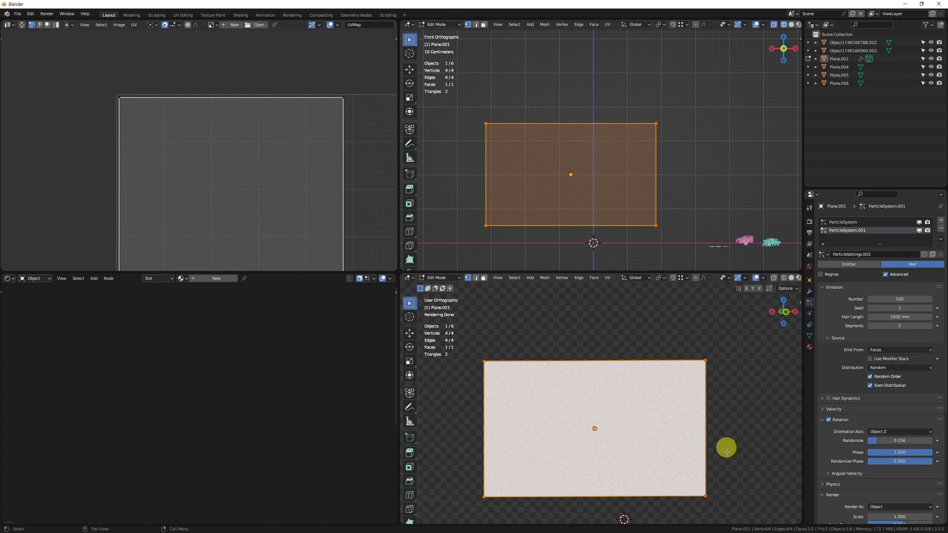
shift+middle_drag(643, 414, 678, 390)
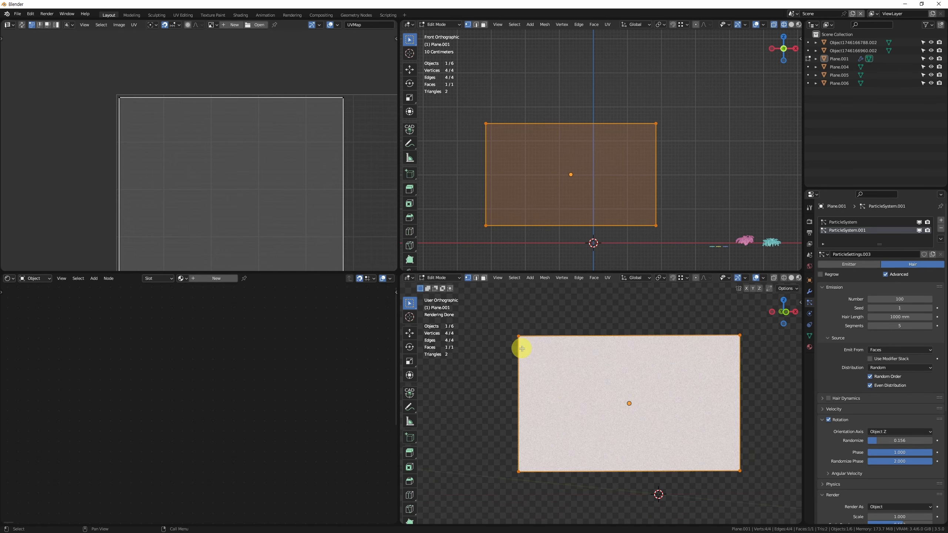
middle_drag(233, 137, 241, 140)
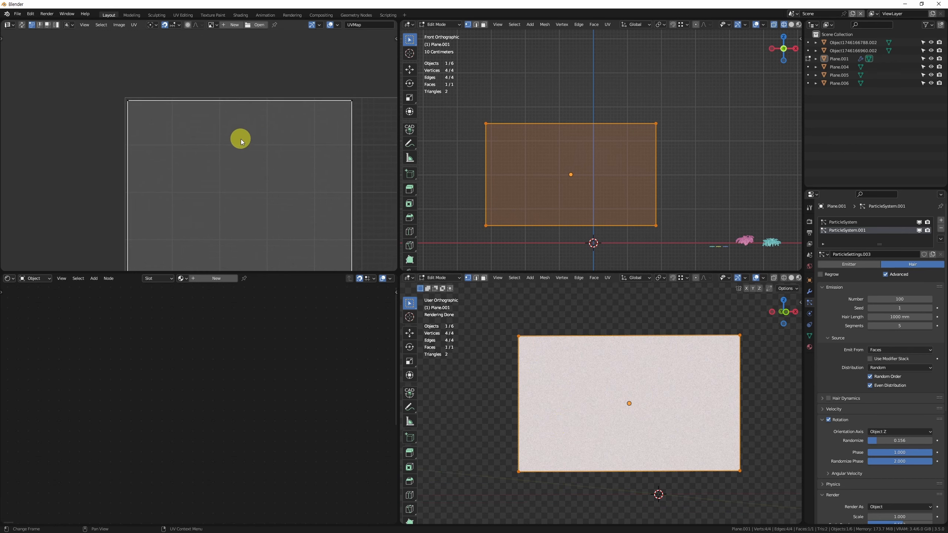
shift+middle_drag(540, 421, 501, 411)
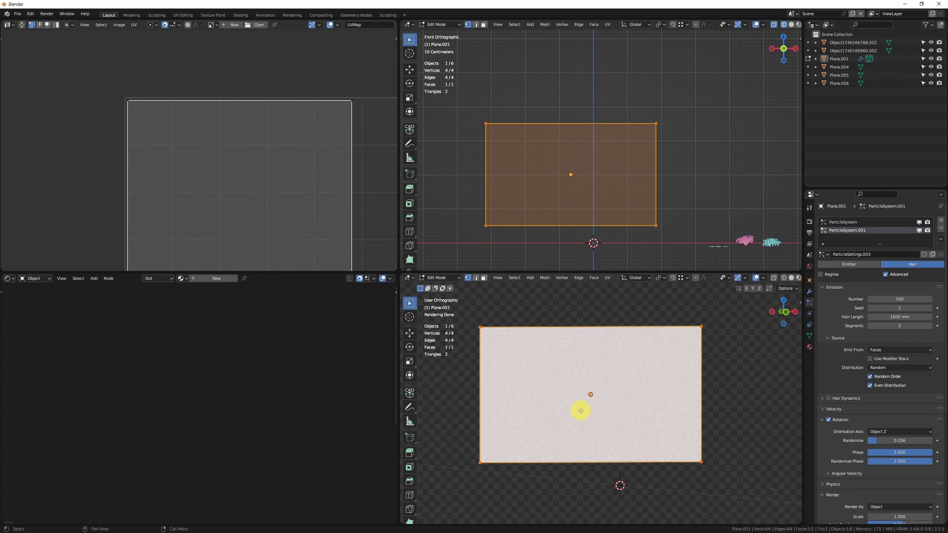
shift+middle_drag(589, 423, 620, 440)
Show the wall from the front in solid shading in Object Mode and hide both particle systems in the viewports
key(KP_1)
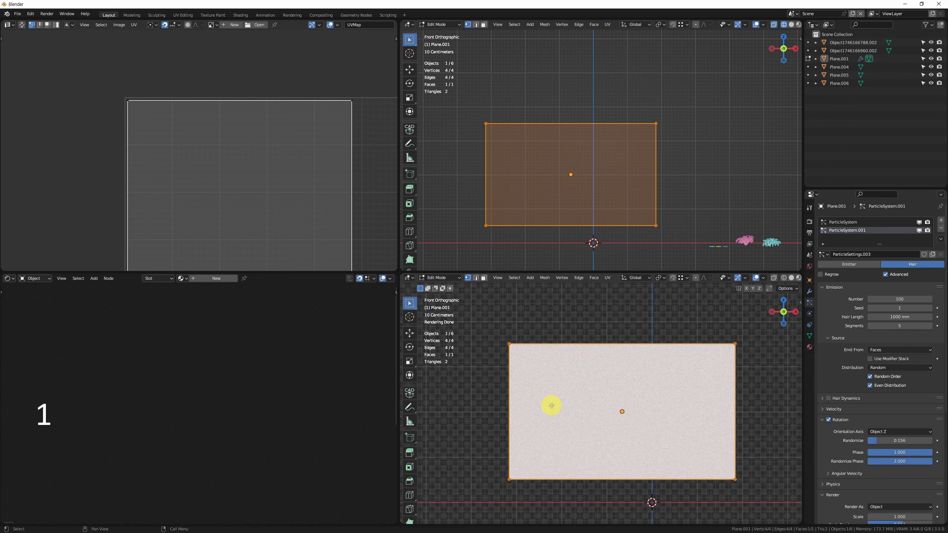
click(791, 278)
key(Tab)
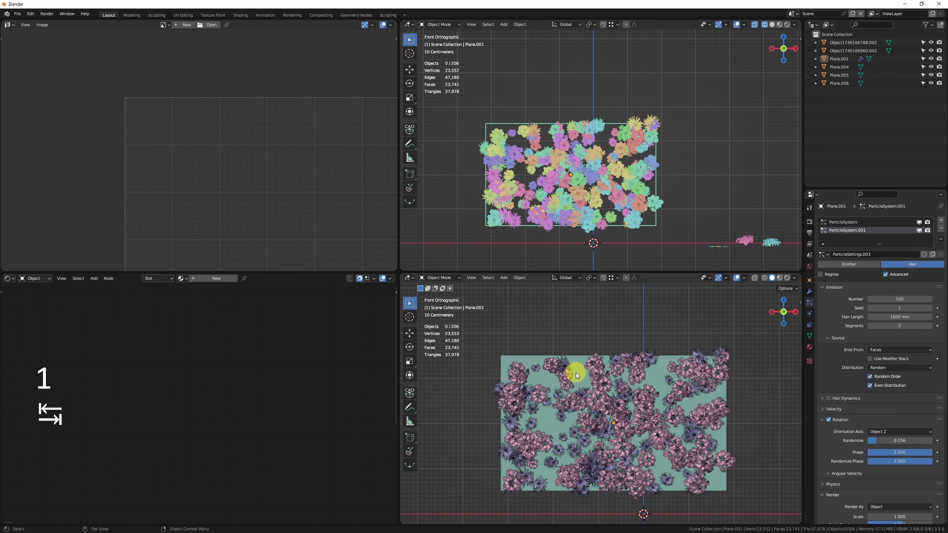
click(919, 223)
click(919, 231)
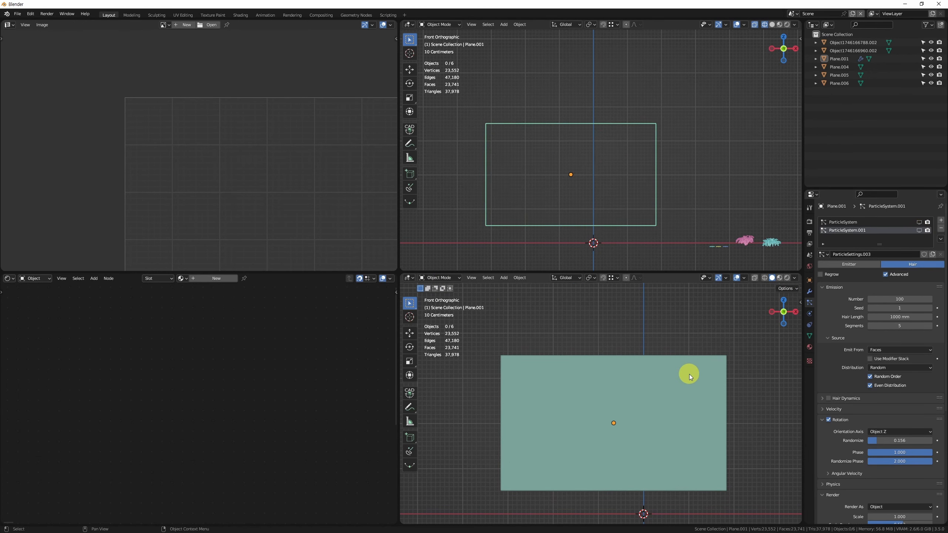
Switch the wall plane to Texture Paint mode
click(435, 278)
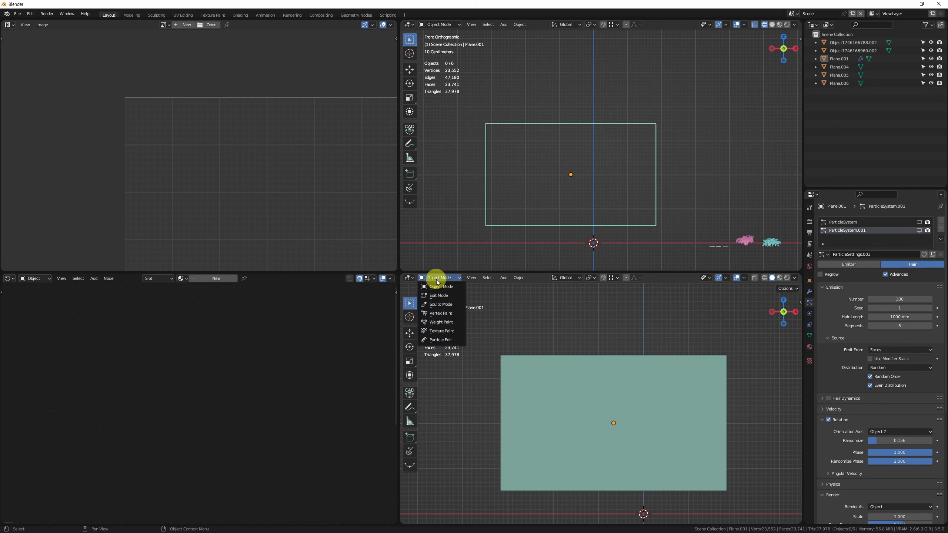
click(449, 332)
mouse_move(613, 434)
middle_down()
mouse_move(559, 396)
mouse_move(584, 420)
middle_up()
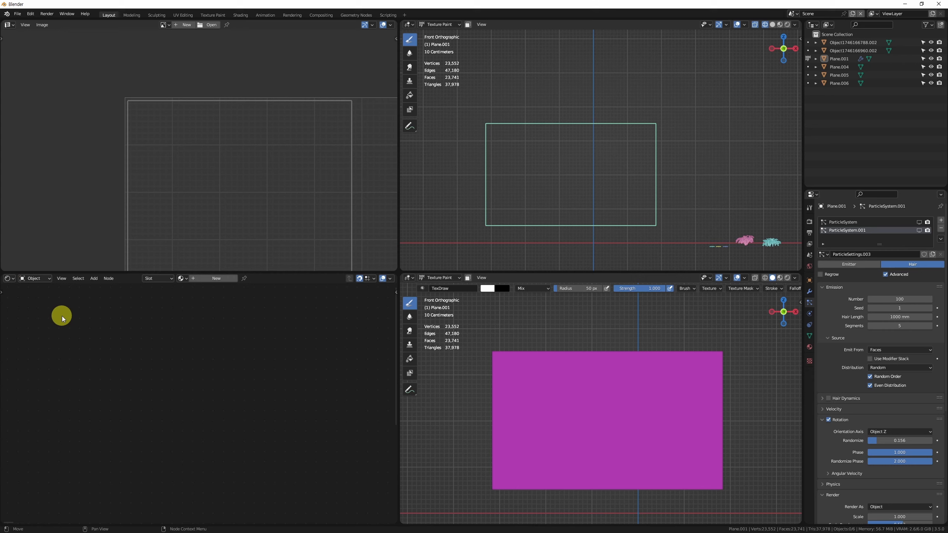
Create a new material for the wall plane and open the node search to add a shader node
click(218, 284)
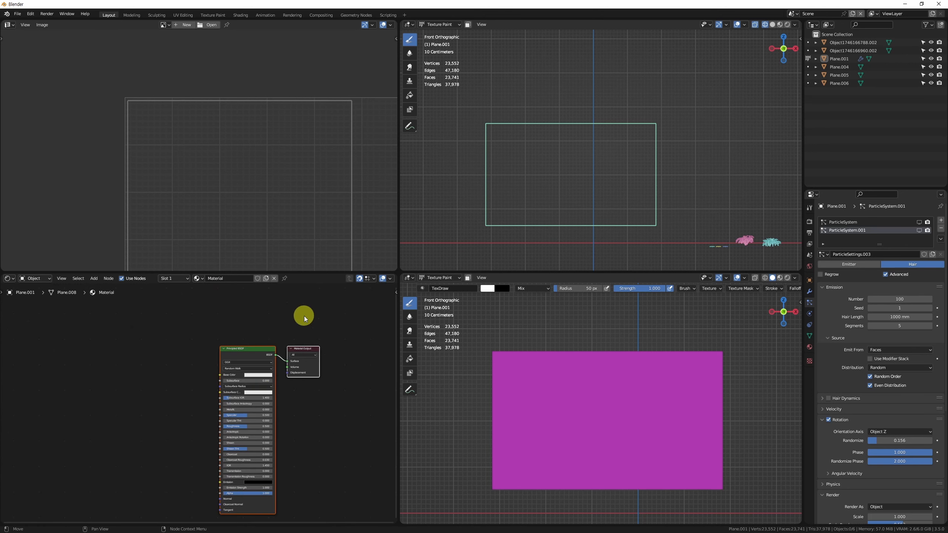
scroll(254, 344, up, 2)
key(shift+a)
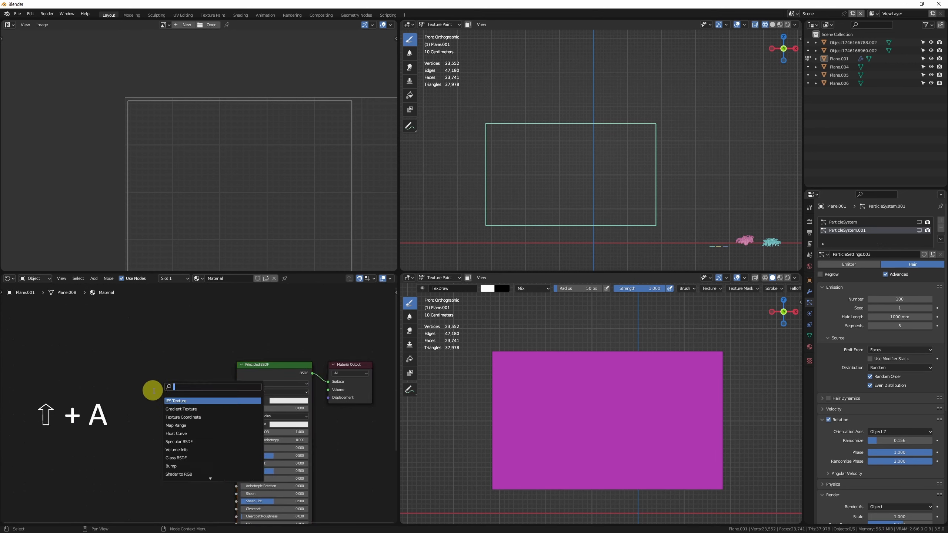
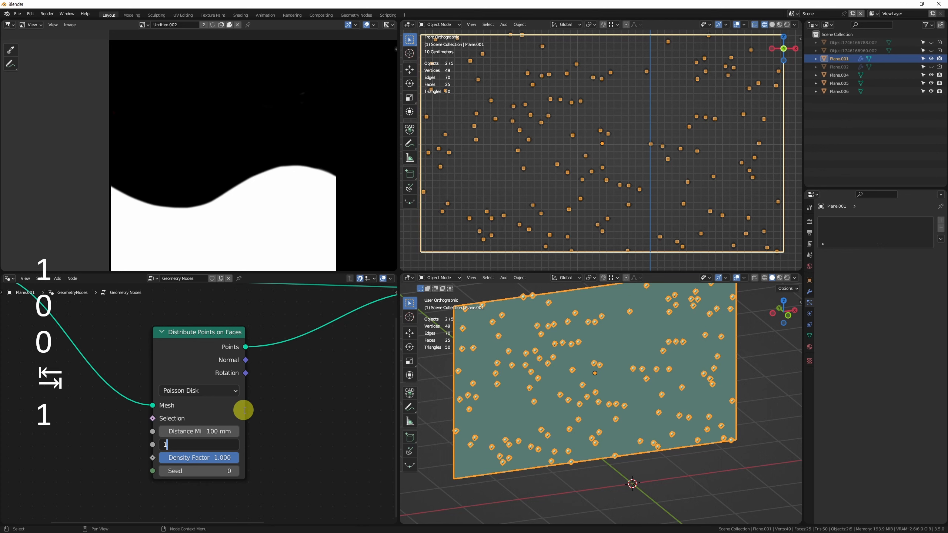
Set the maximum density of Distribute Points on Faces to 100 and switch its distribution method to Random
key(Return)
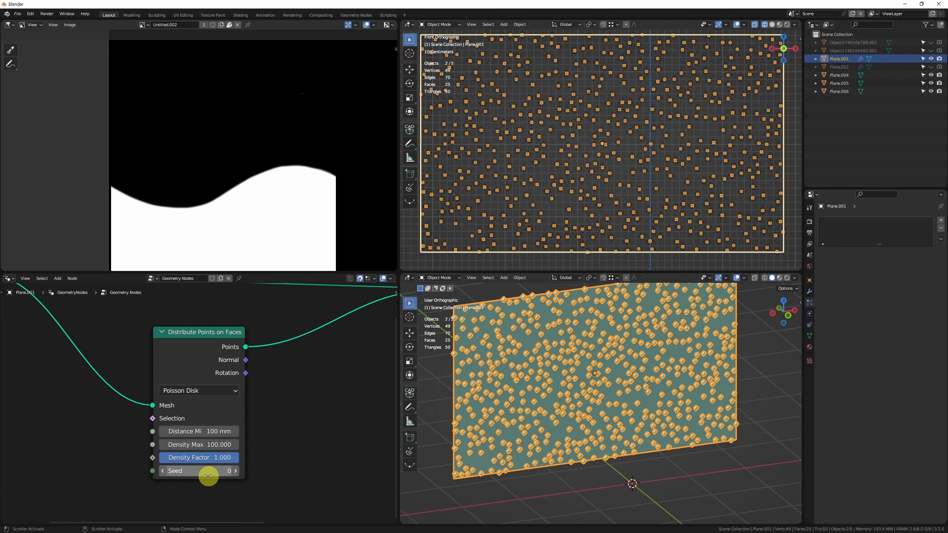
mouse_move(223, 458)
mouse_down()
mouse_move(156, 469)
mouse_move(231, 458)
mouse_up()
click(210, 391)
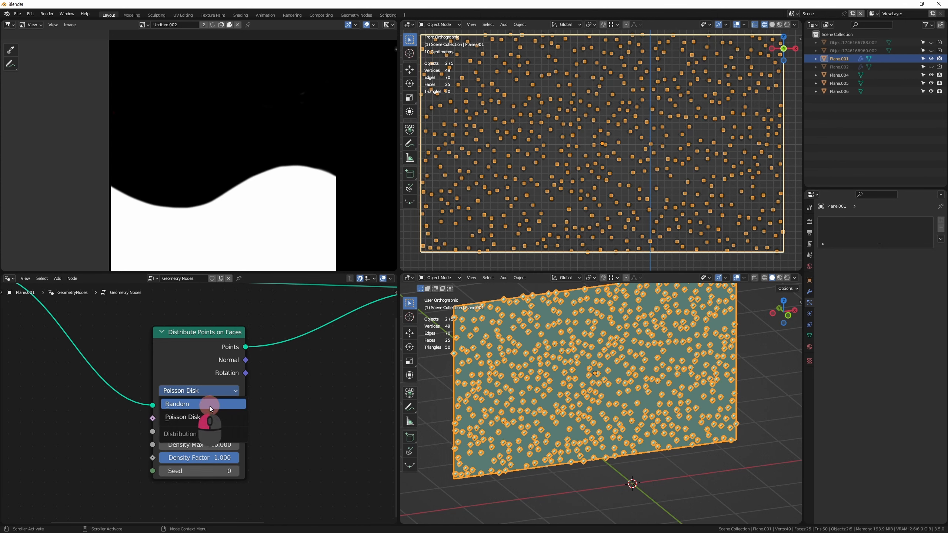
click(210, 405)
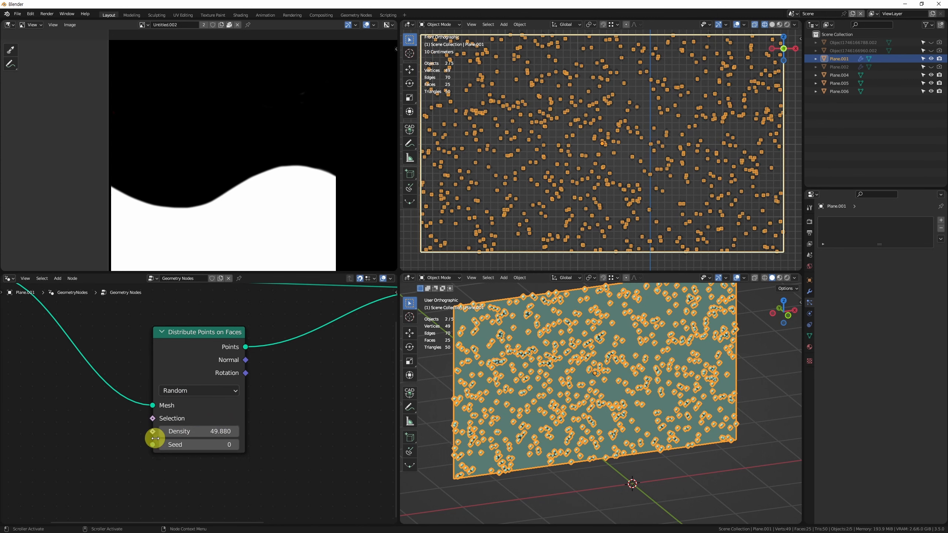
Try different seeds for the random point distribution and return the seed to 0
mouse_move(198, 446)
mouse_down()
mouse_move(229, 444)
mouse_move(210, 448)
mouse_up()
click(211, 448)
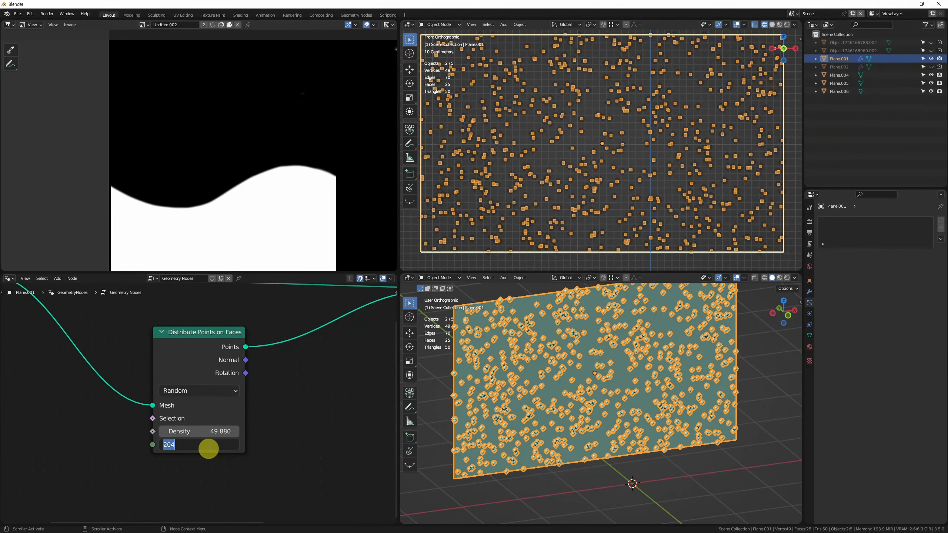
key(Return)
Insert an Instance on Points node after Distribute Points on Faces in the wall plane's node tree
scroll(298, 418, down, 2)
click(598, 394)
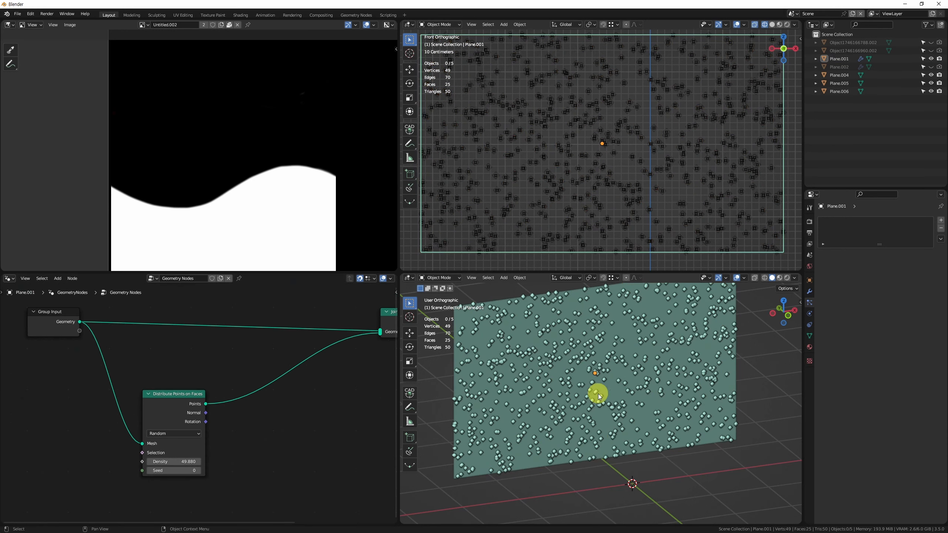
click(622, 330)
click(320, 417)
click(183, 401)
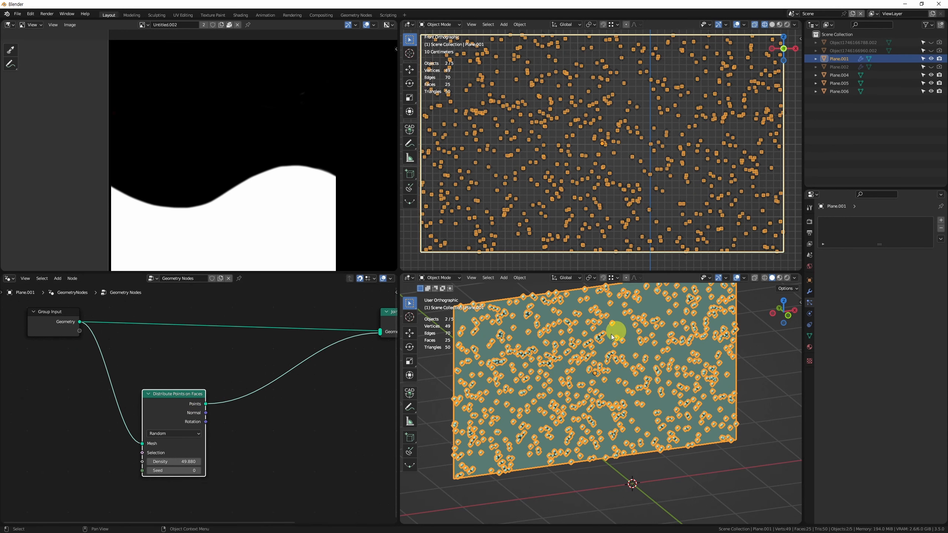
middle_drag(667, 384, 538, 445)
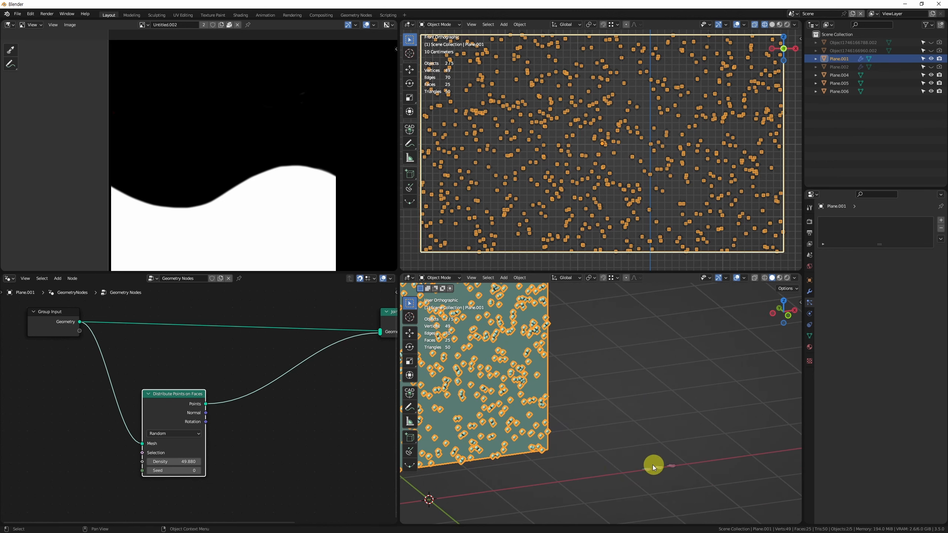
middle_drag(338, 434, 384, 405)
key(shift+a)
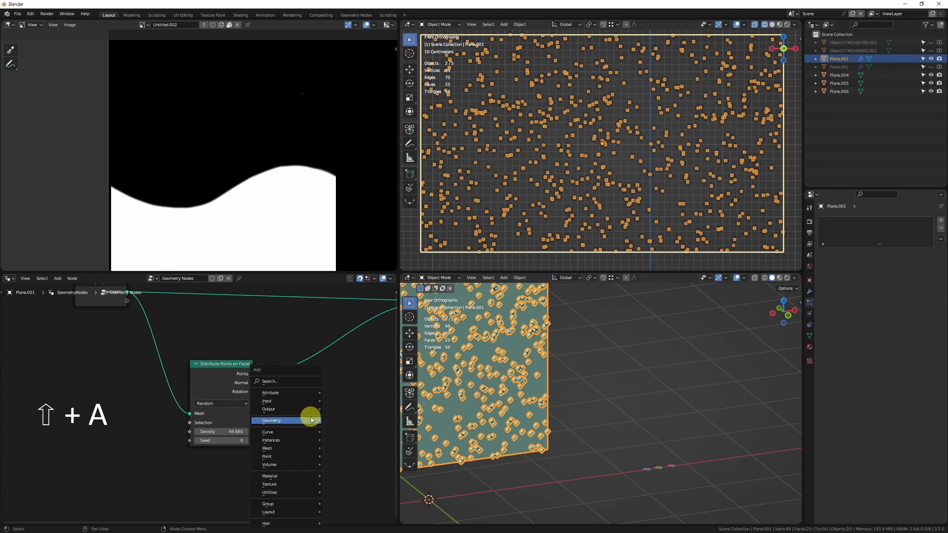
mouse_move(310, 440)
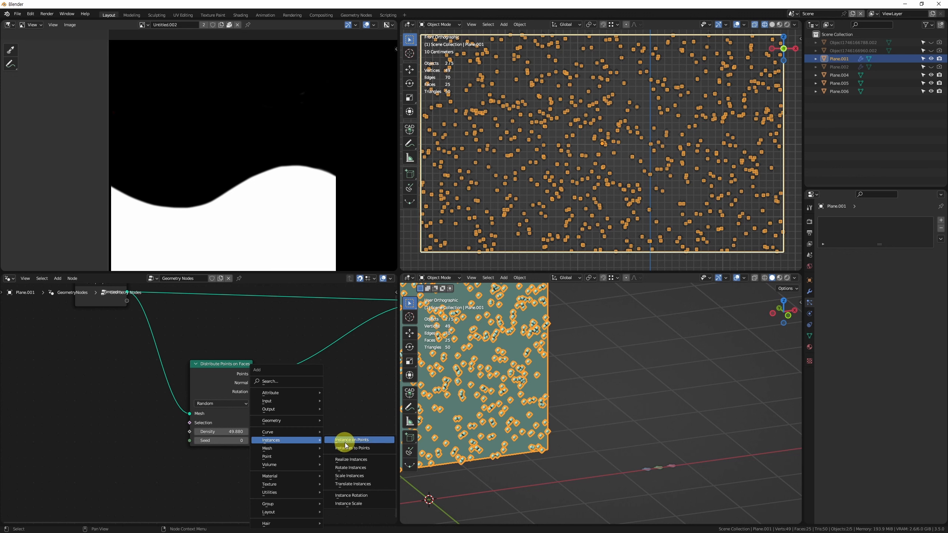
click(366, 441)
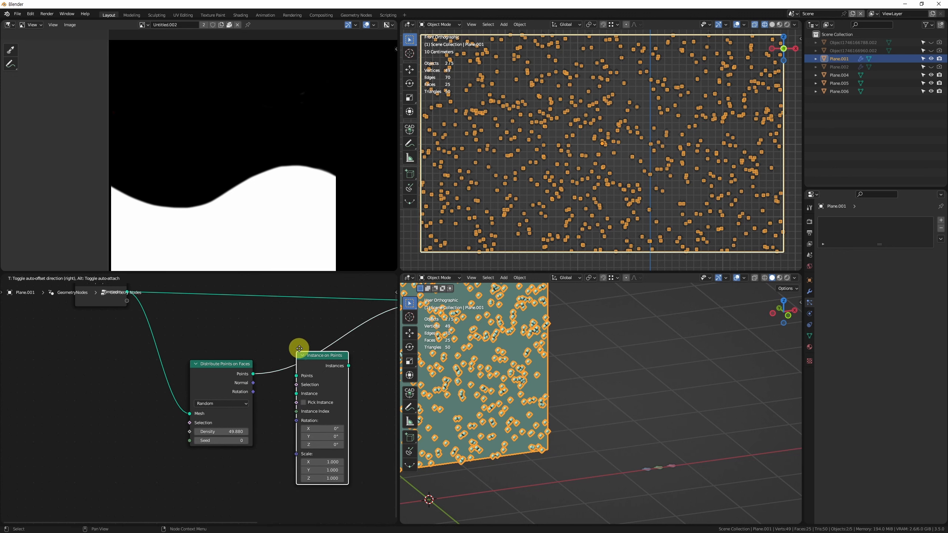
click(300, 350)
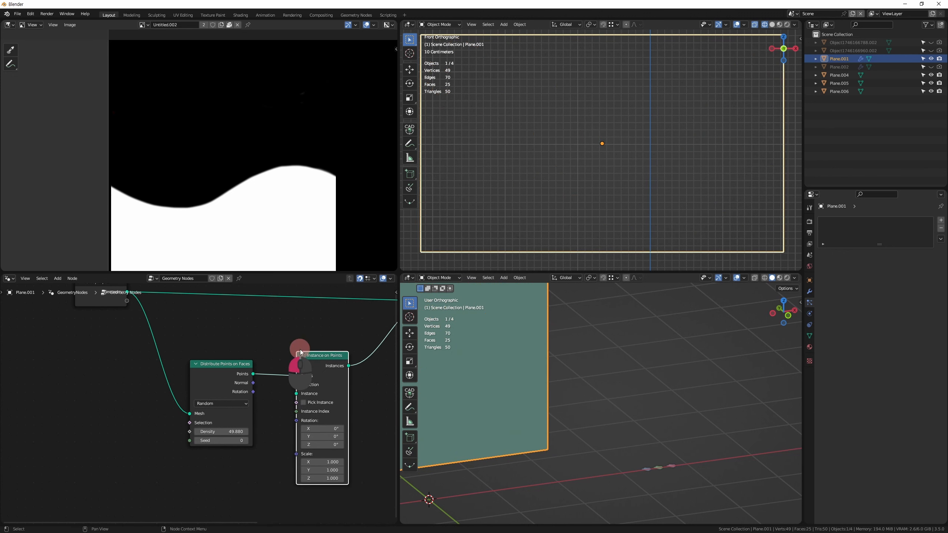
Bring the blue leaf-shaped object Plane.004 into the wall plane's geometry node tree as an Object Info node
click(648, 470)
scroll(632, 478, up, 5)
middle_drag(632, 478, 634, 433)
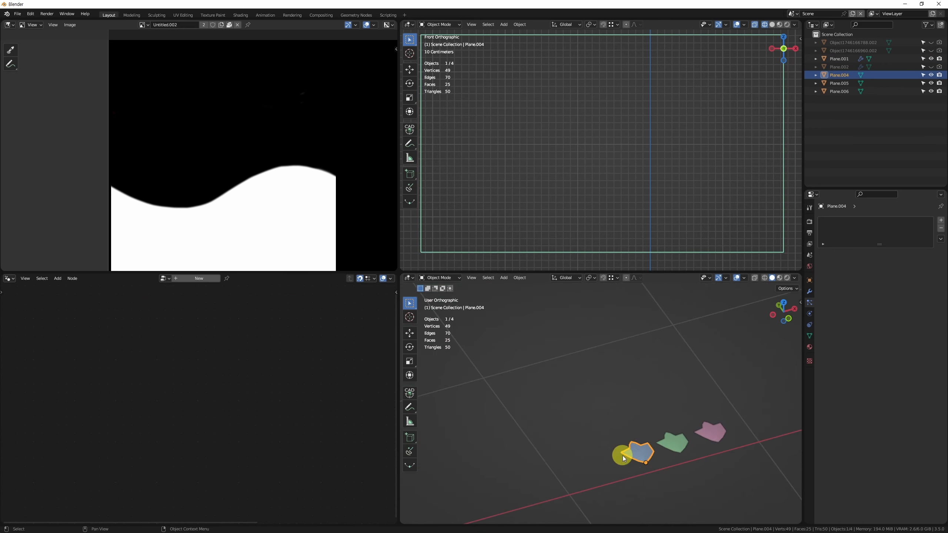
scroll(623, 456, down, 5)
click(481, 383)
click(621, 436)
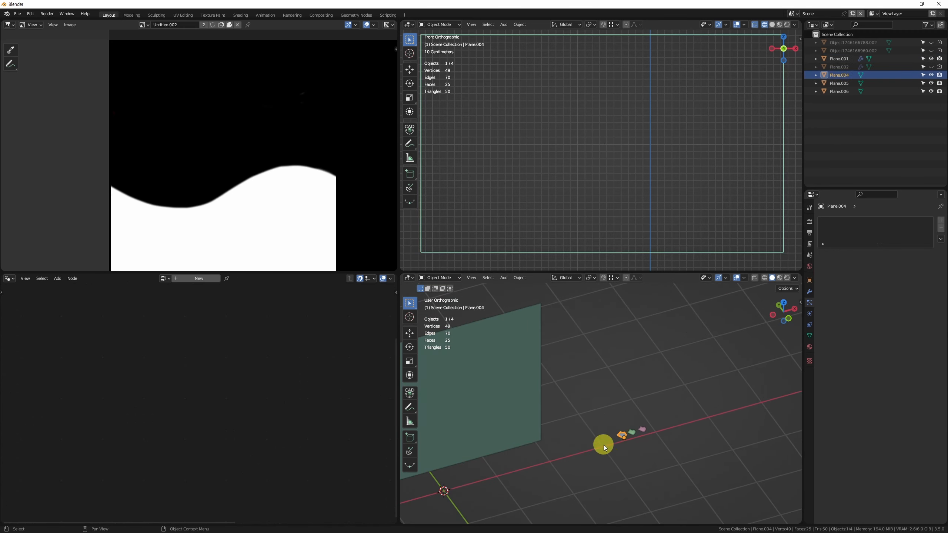
click(517, 404)
drag(817, 76, 192, 488)
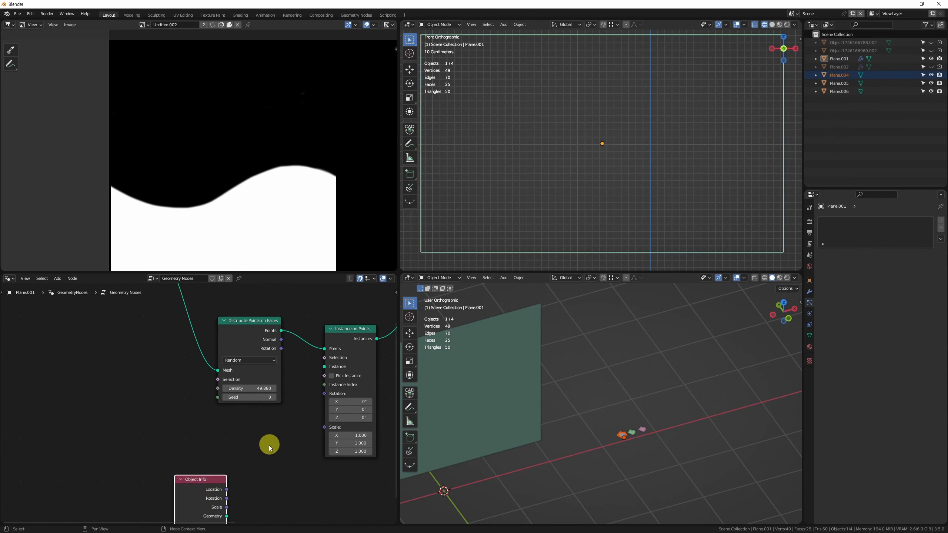
Delete the existing Object Info node and add a new one below the Distribute Points on Faces node
key(ctrl+x)
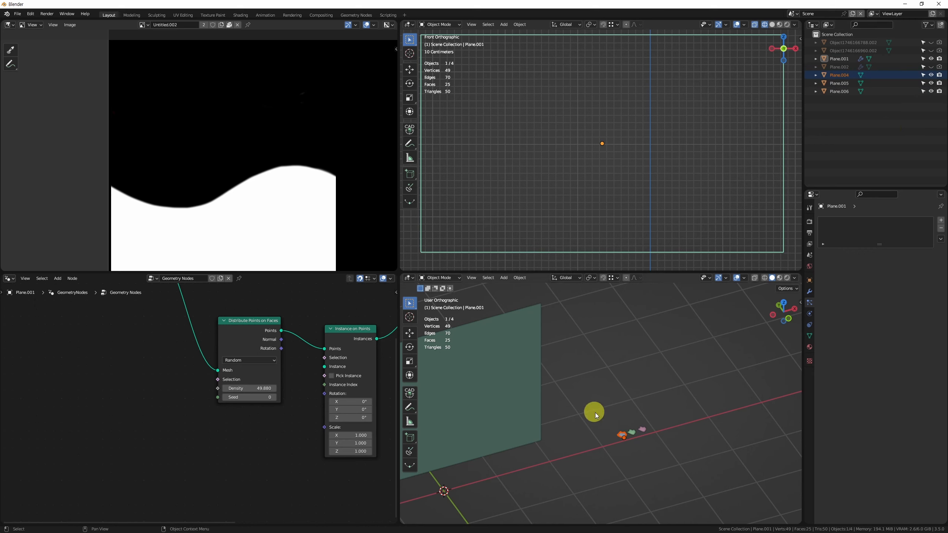
key(shift+a)
text(ob)
key(Down)
key(Return)
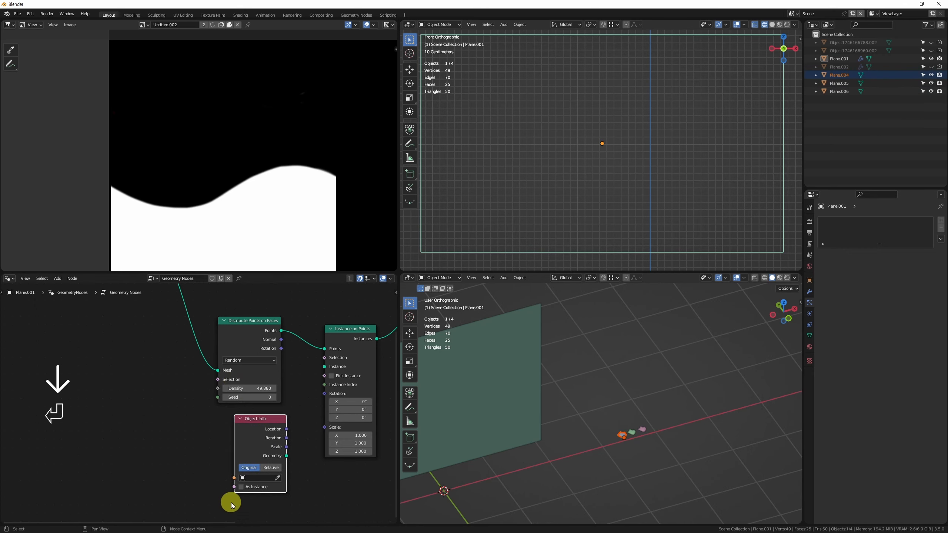
Pick the leaf Plane.004 as the Object Info object and connect its Geometry output to the Instance input of Instance on Points
click(278, 478)
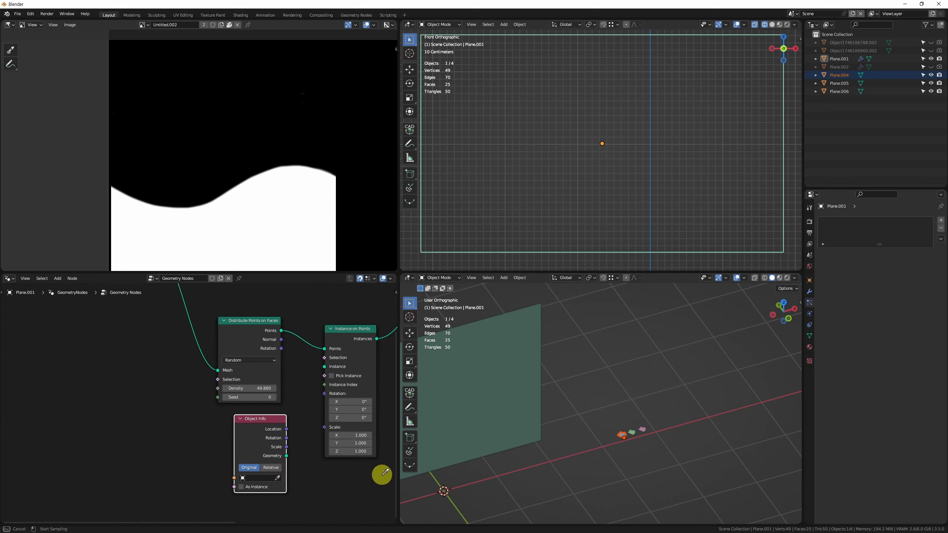
click(624, 437)
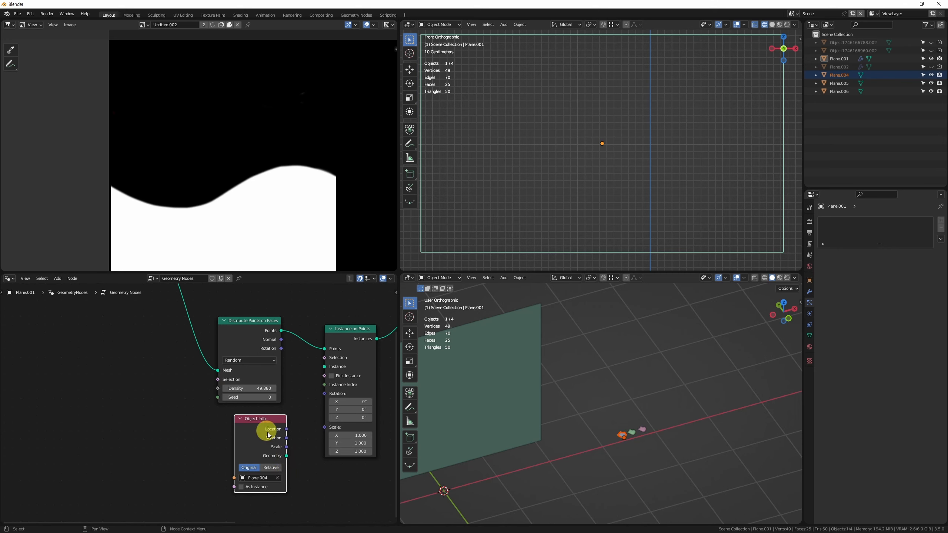
drag(274, 438, 312, 417)
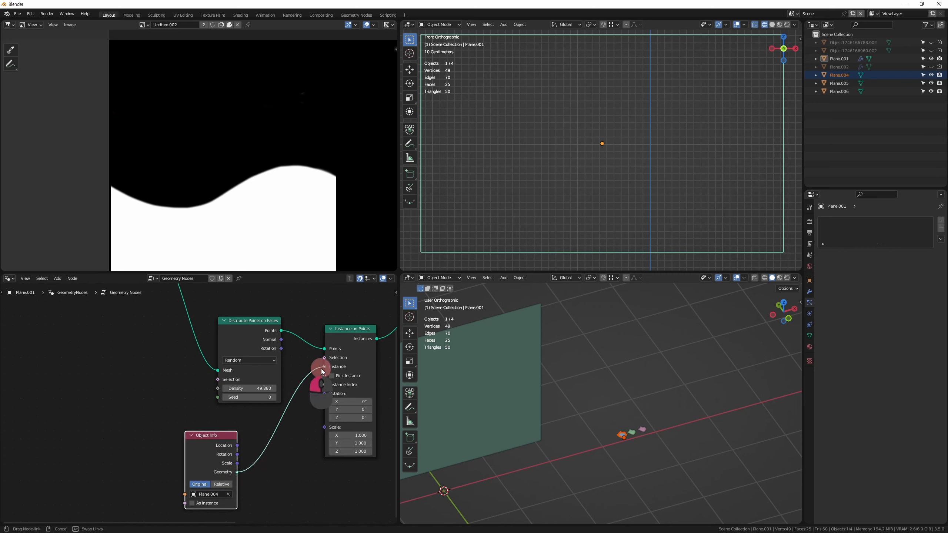
drag(322, 369, 323, 366)
Examine the leaves scattered over the plane, up close in material preview and again in solid shading
shift+middle_drag(554, 413, 615, 439)
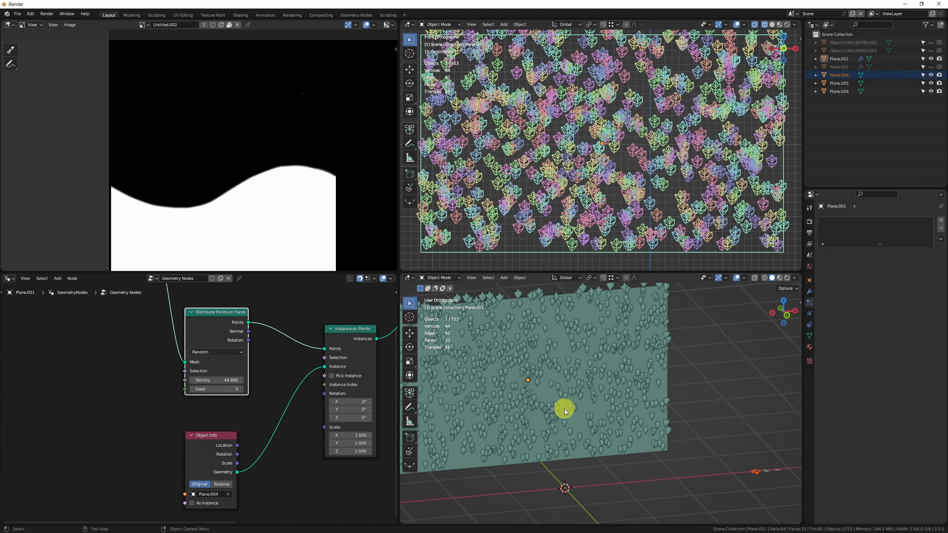
middle_drag(564, 409, 602, 371)
click(781, 278)
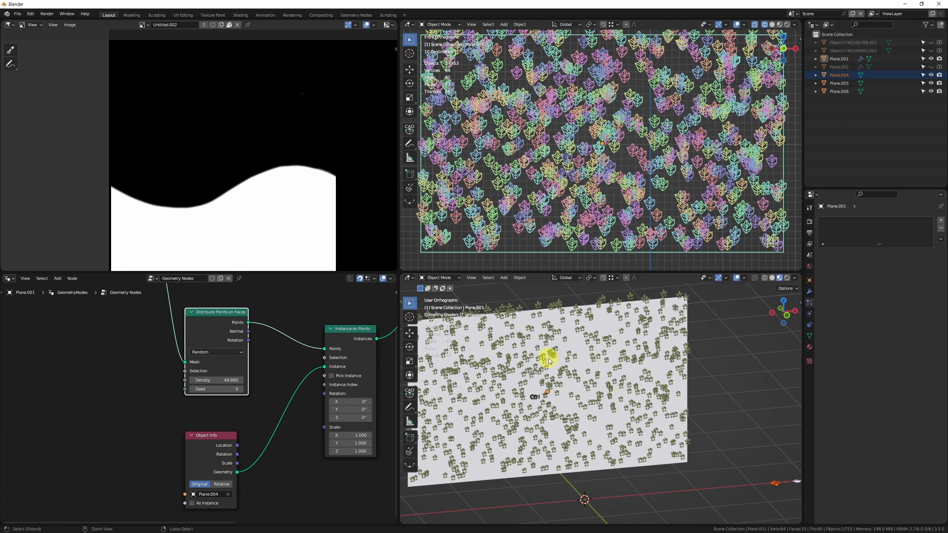
scroll(554, 391, up, 6)
scroll(576, 440, down, 8)
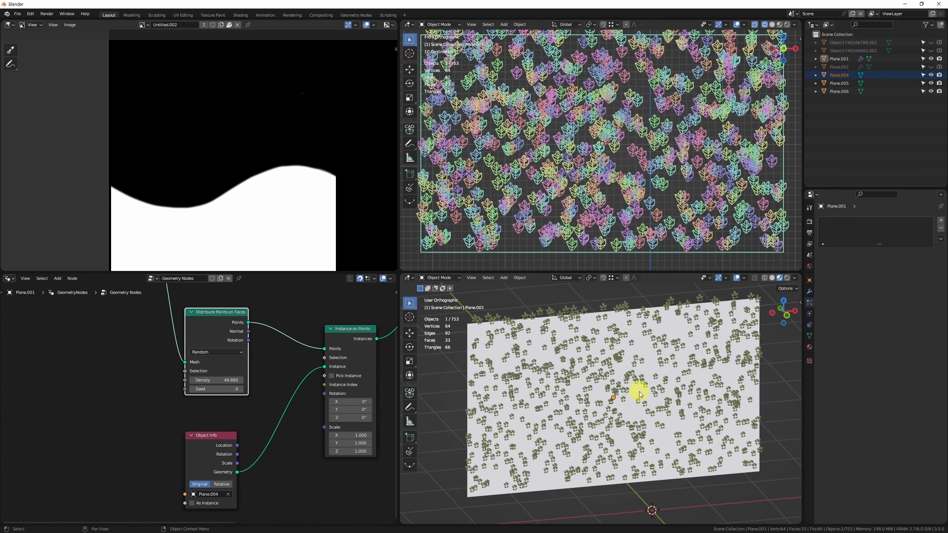
click(772, 278)
scroll(594, 334, up, 2)
shift+middle_drag(618, 346, 621, 376)
scroll(598, 333, up, 2)
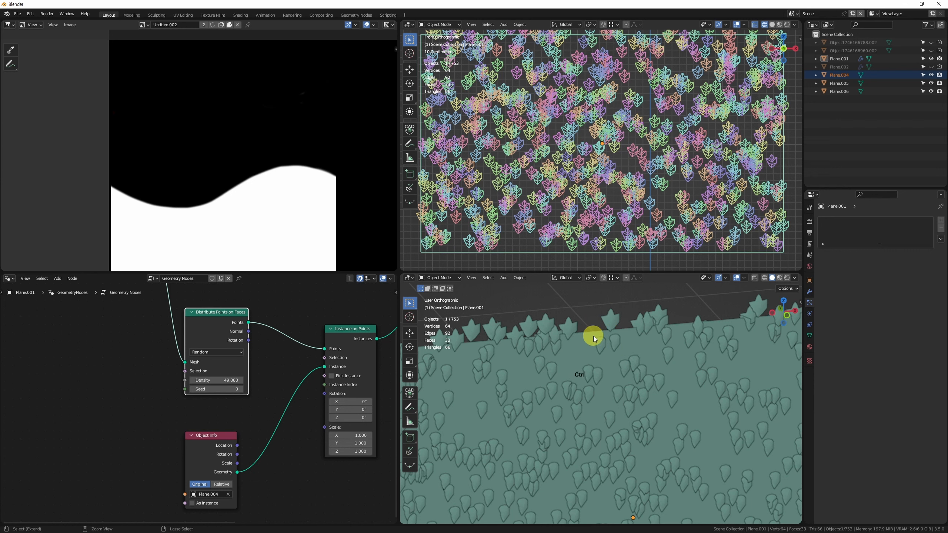
scroll(594, 334, up, 1)
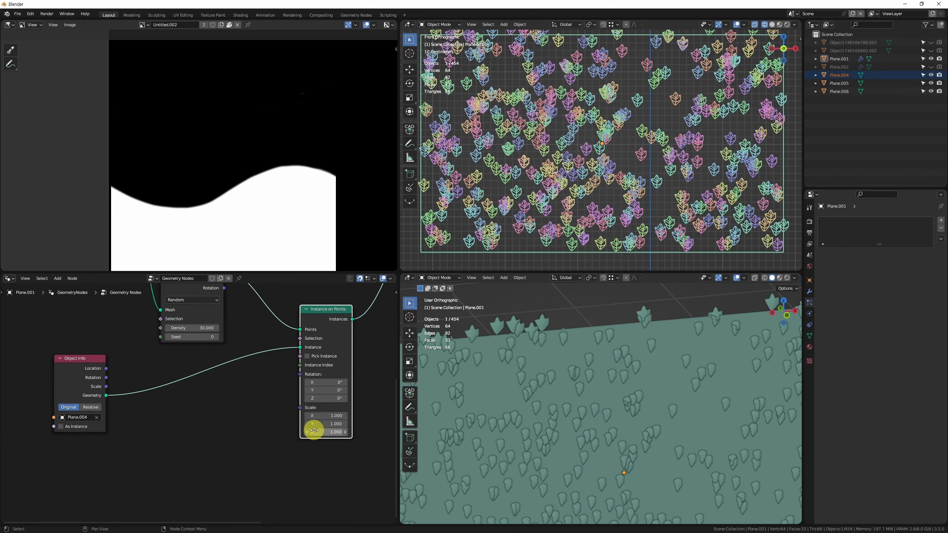
Add a Random Value node to the node tree and place it below the Object Info node
click(250, 468)
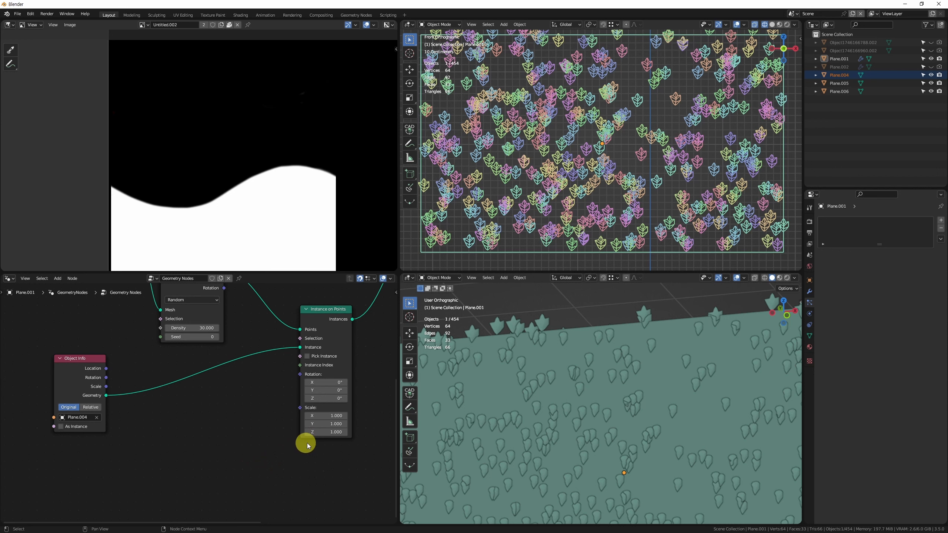
key(shift+a)
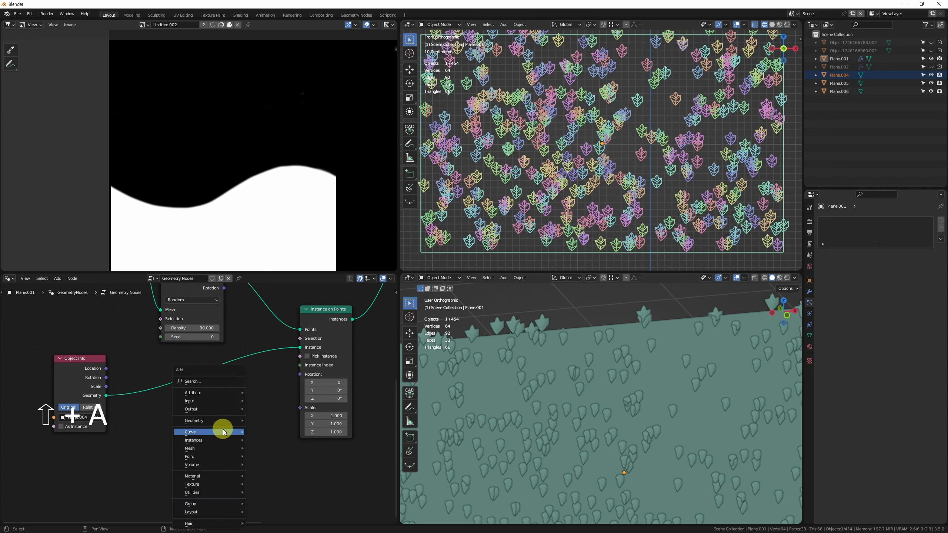
text(random)
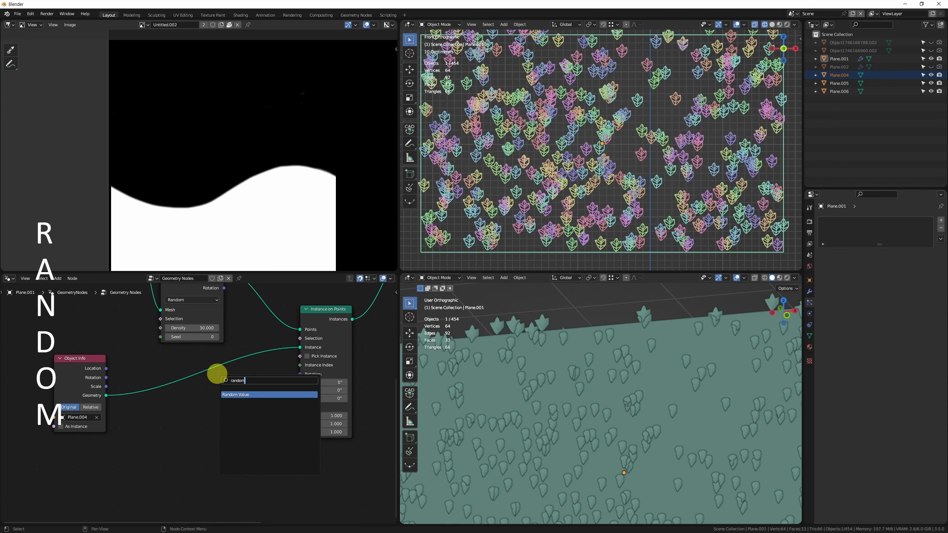
key(Return)
click(170, 424)
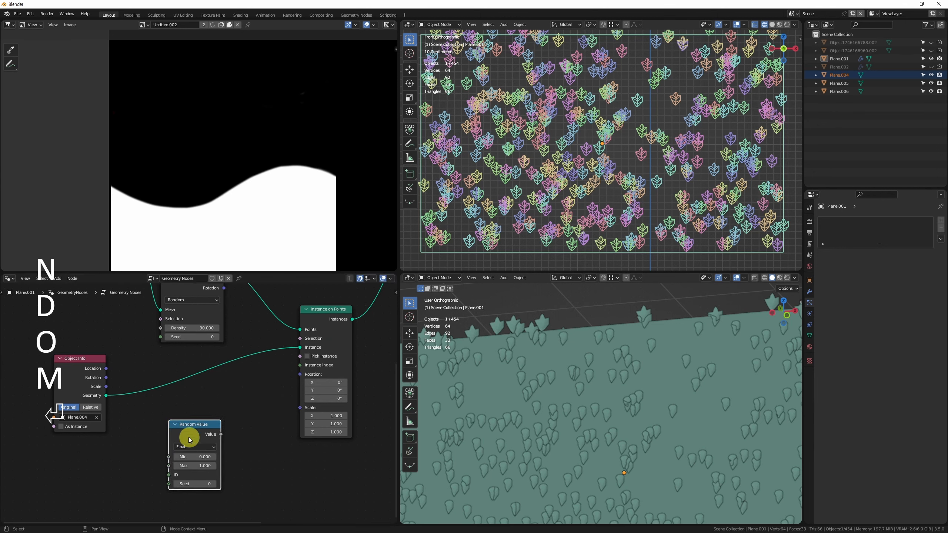
click(153, 444)
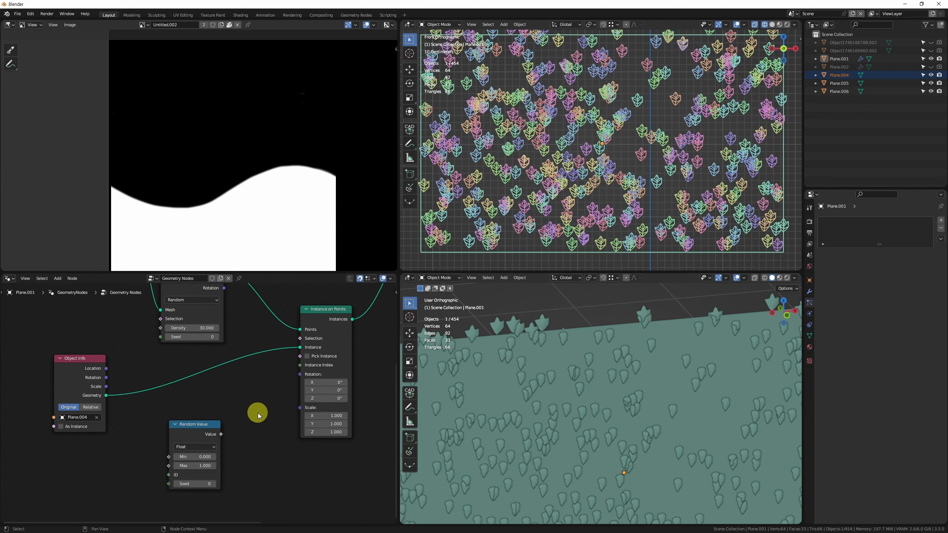
key(shift+a)
mouse_move(278, 508)
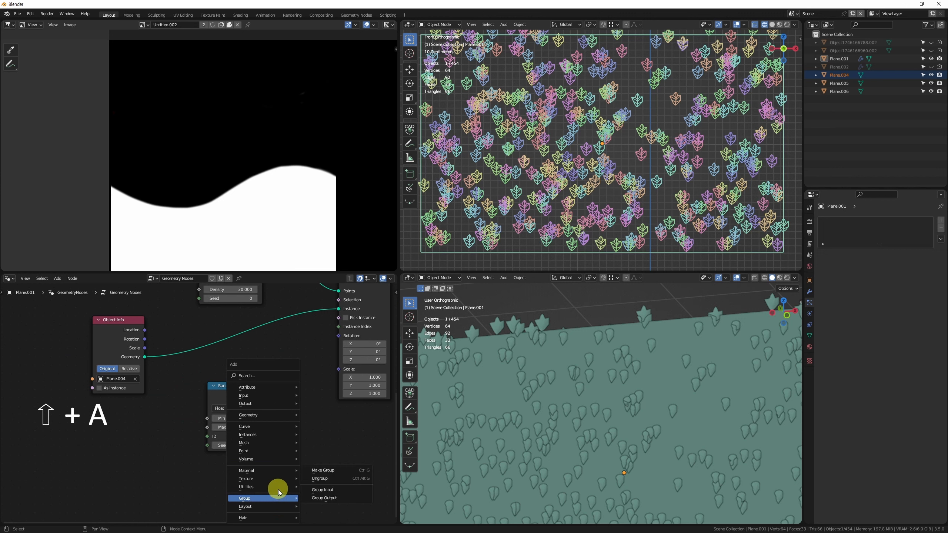
mouse_move(283, 488)
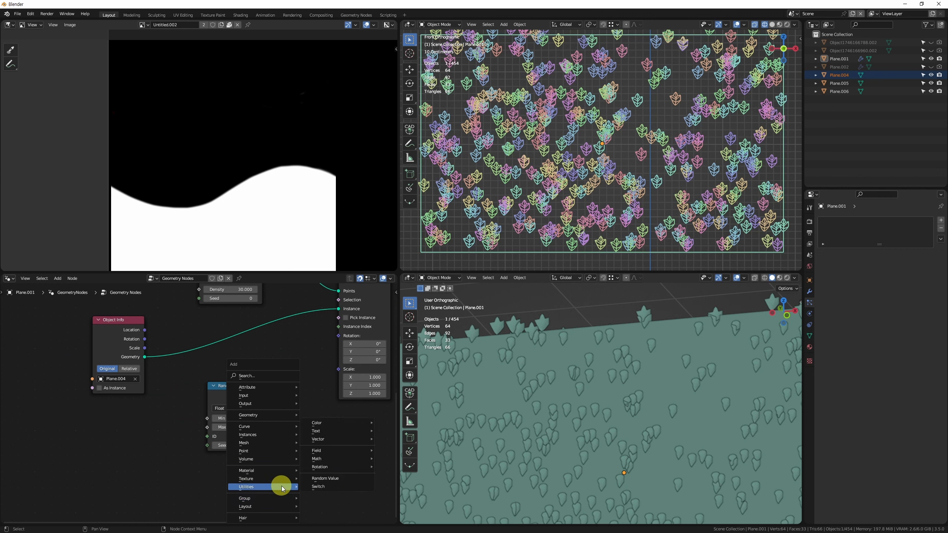
click(337, 481)
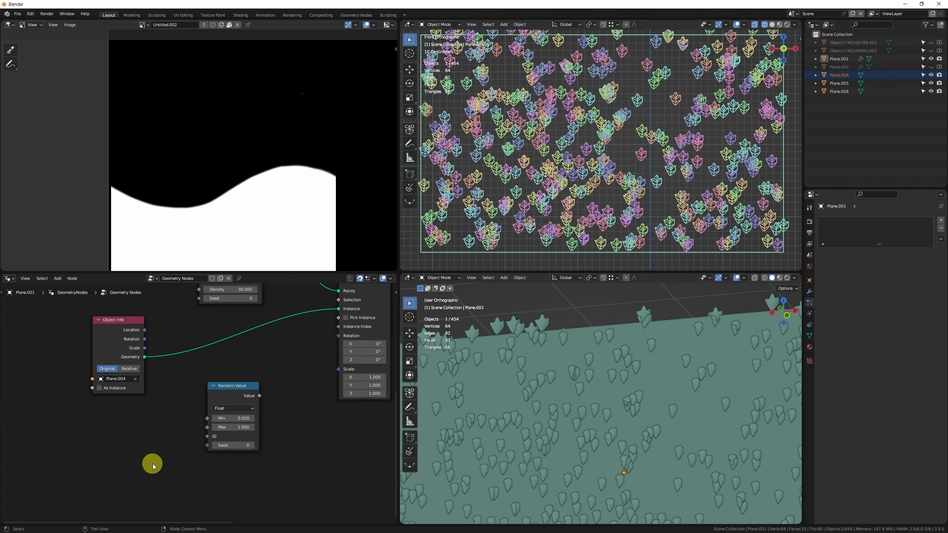
Connect the Random Value output to the Scale input of Instance on Points, with Min set to 0.5 and Max to 1.32
drag(268, 399, 344, 369)
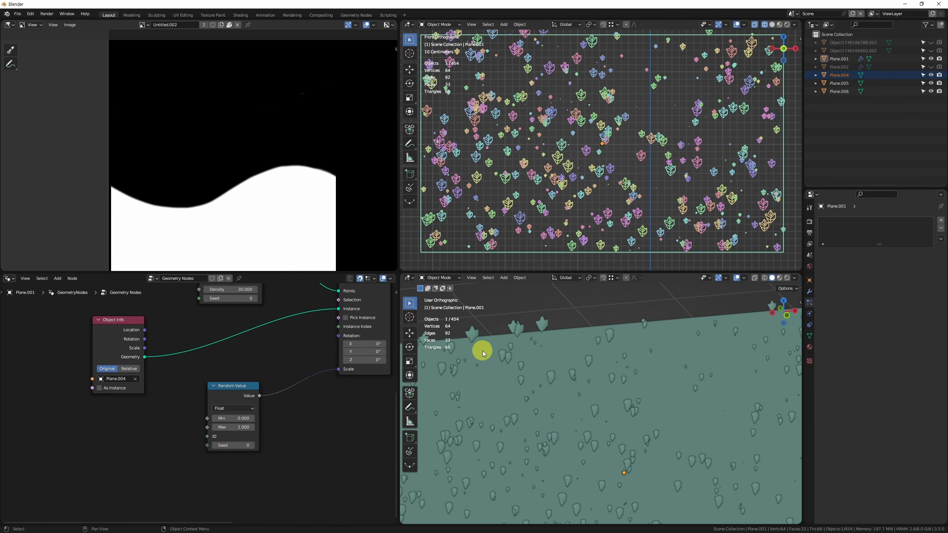
scroll(232, 428, up, 3)
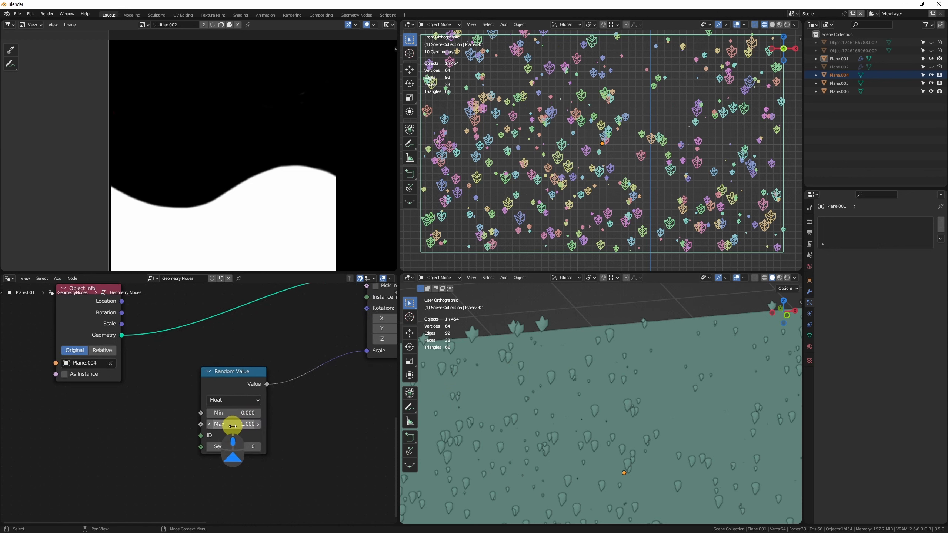
click(237, 409)
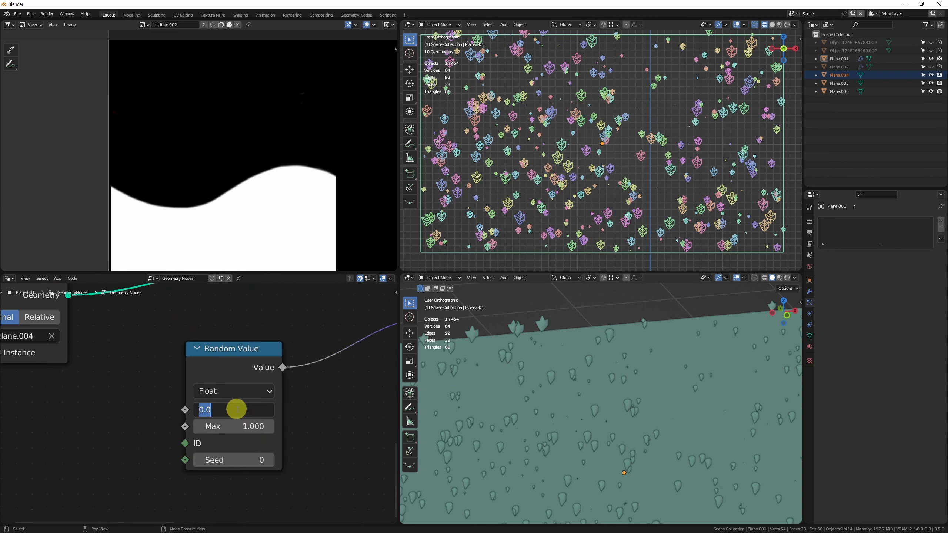
text(0.5)
key(Return)
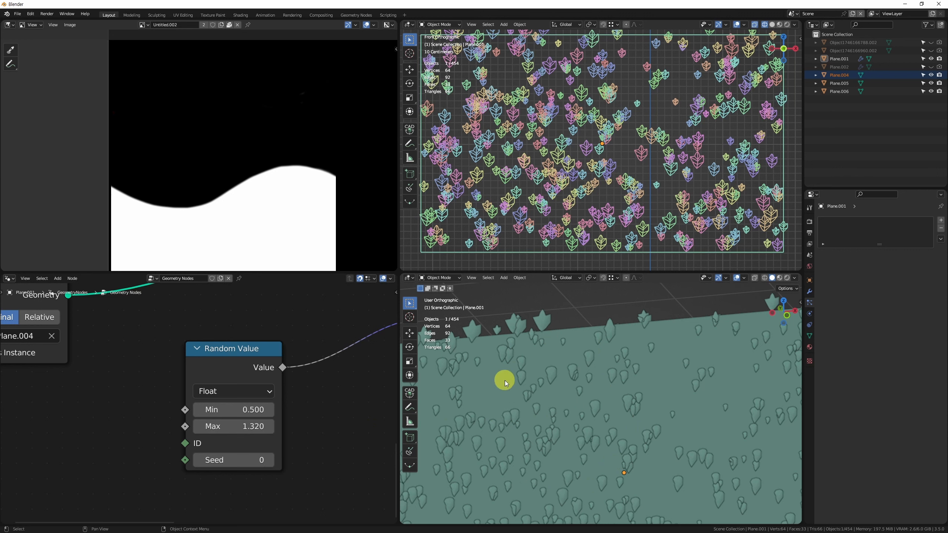
Move the Random Value node lower and place a duplicate of it between it and the Object Info node
drag(228, 348, 257, 350)
scroll(284, 374, down, 10)
drag(305, 388, 304, 449)
click(296, 445)
key(shift+d)
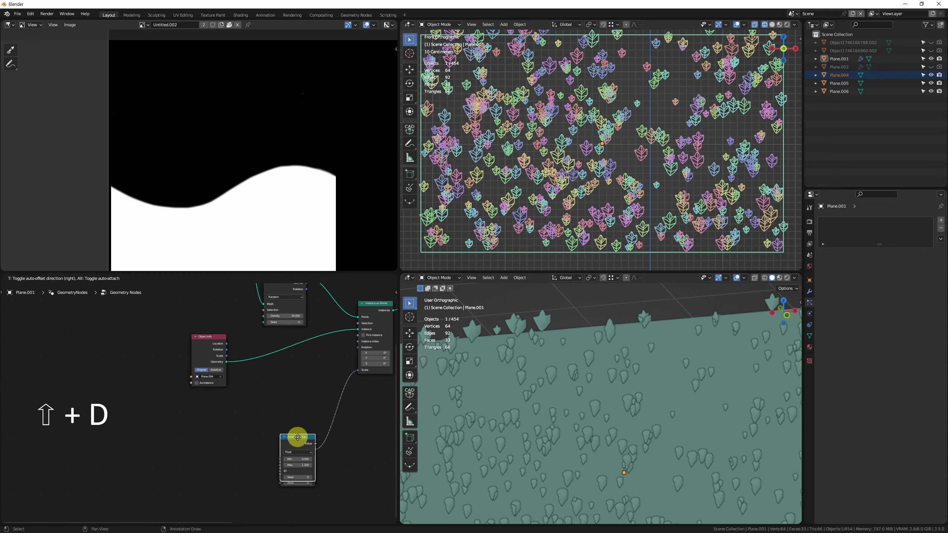
click(275, 371)
scroll(362, 370, up, 2)
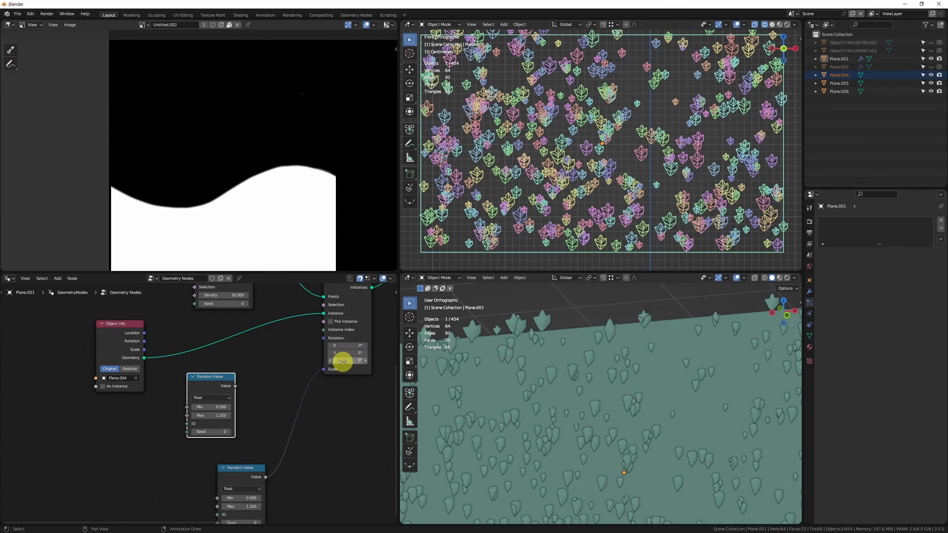
Set the Instance on Points rotation to 30° on X and 180° on Z
drag(343, 362, 416, 359)
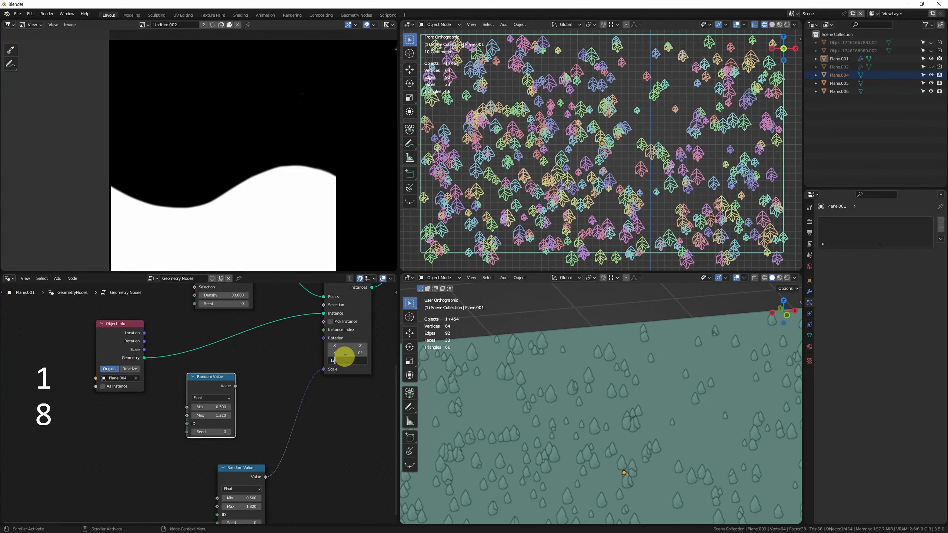
text(0)
key(Return)
key(ctrl+z)
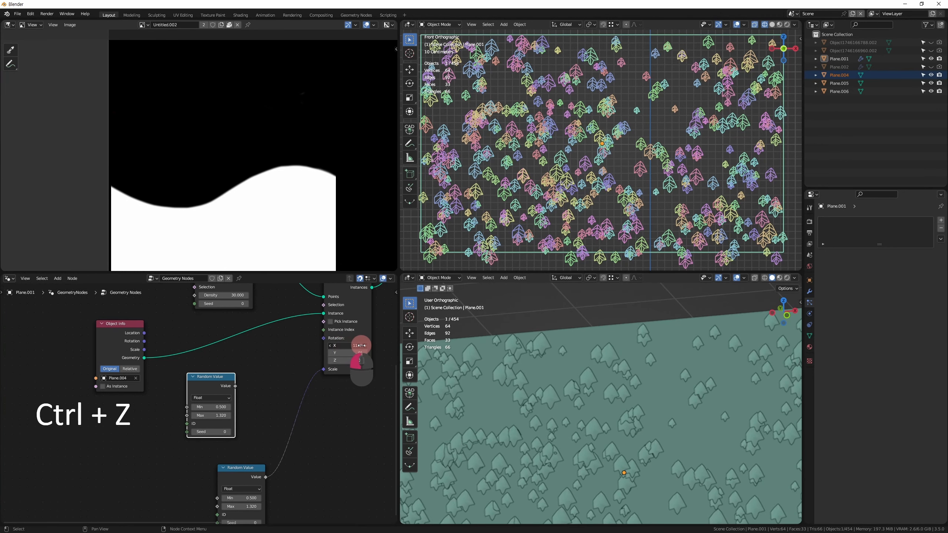
drag(361, 346, 377, 349)
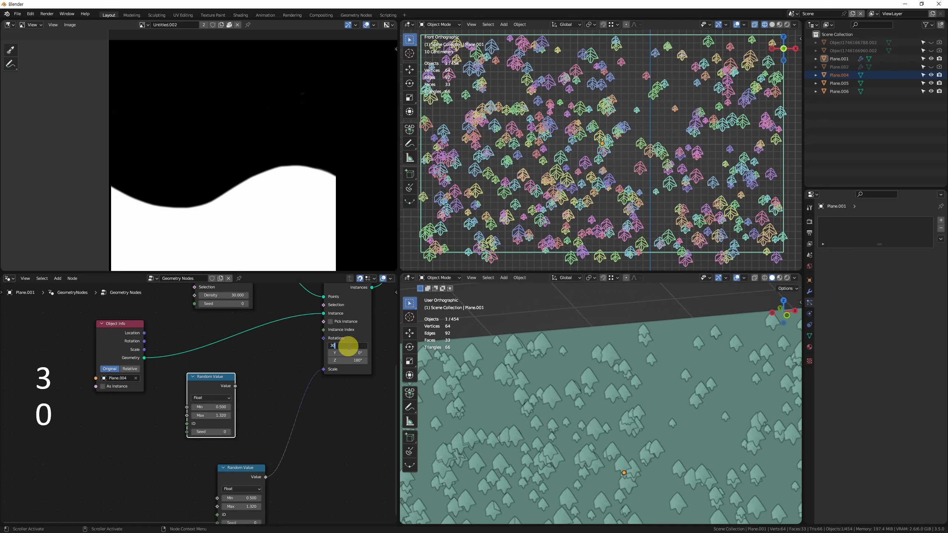
key(Return)
Change the data type of the duplicated Random Value node from Float to Vector
middle_drag(209, 423, 176, 406)
scroll(250, 399, up, 6)
click(155, 384)
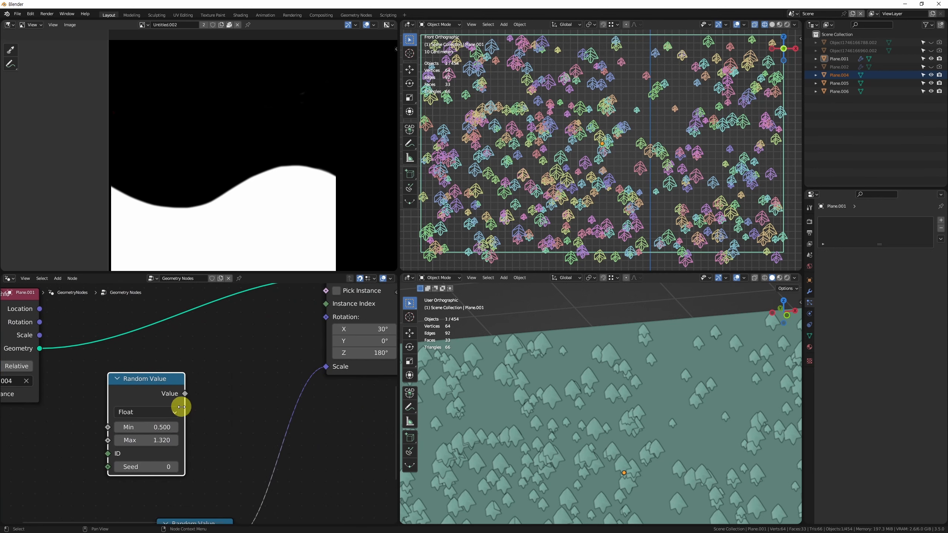
click(158, 411)
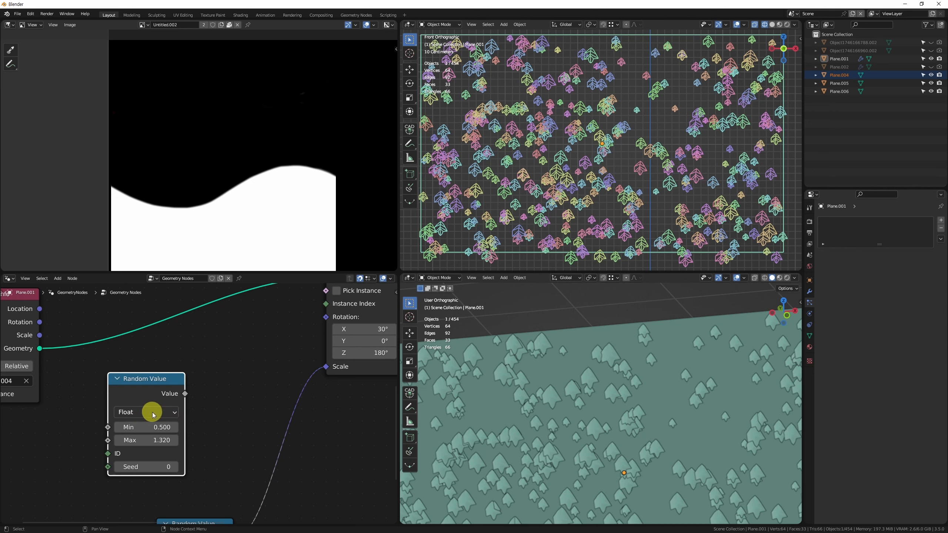
click(134, 448)
middle_drag(148, 413, 273, 361)
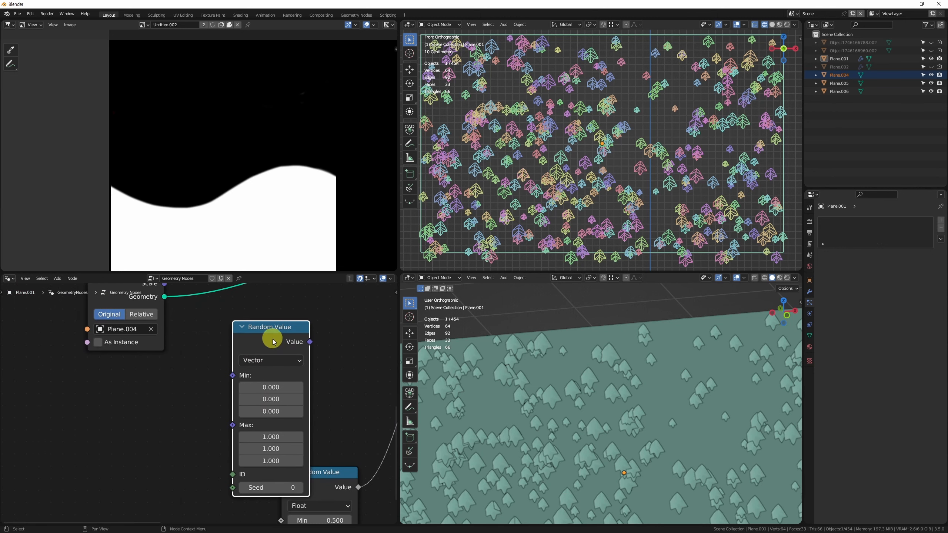
Move the vector Random Value node clear of the float one and connect its Value to the Rotation input of Instance on Points
drag(273, 341, 188, 380)
middle_drag(245, 382, 146, 423)
drag(127, 419, 353, 307)
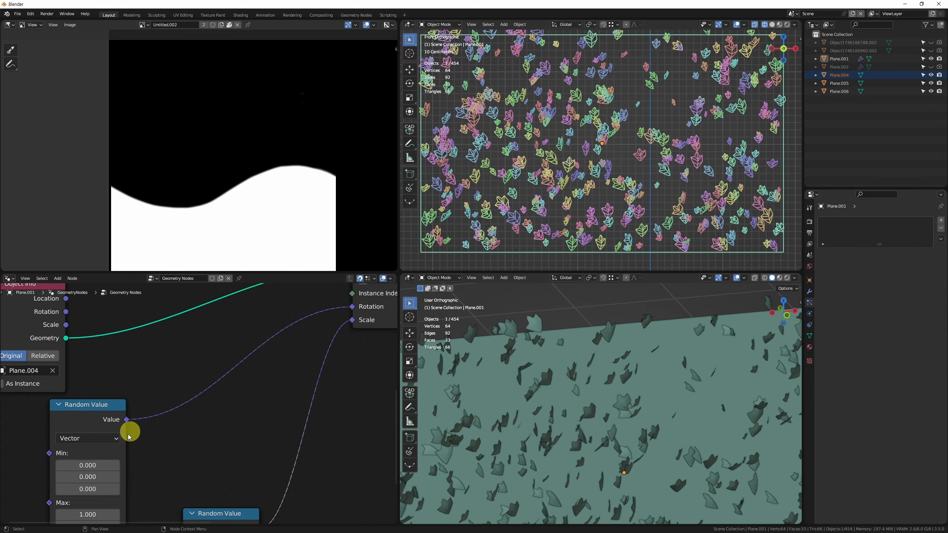
Add a Combine XYZ node and connect its Vector output to the Min input of the vector Random Value node
middle_drag(130, 432, 243, 376)
scroll(224, 406, down, 2)
scroll(224, 406, down, 2)
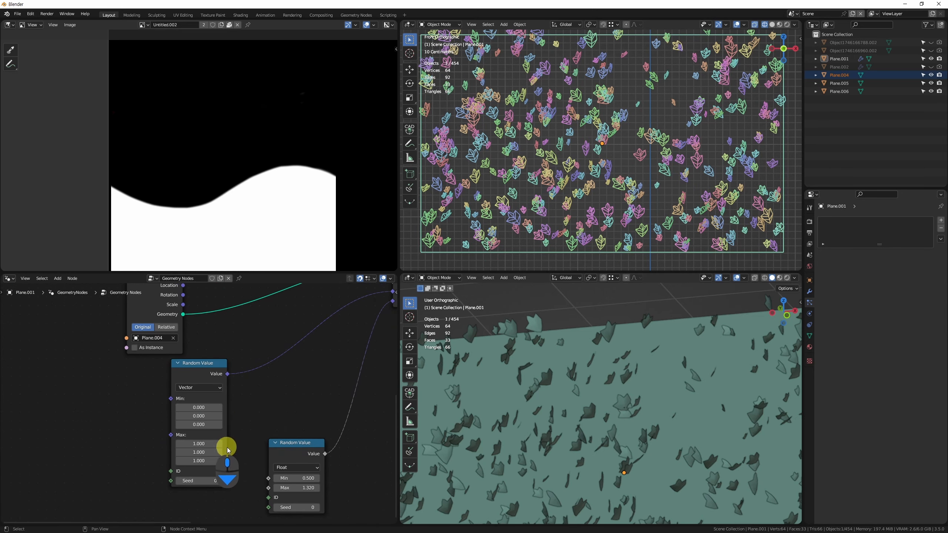
key(shift+a)
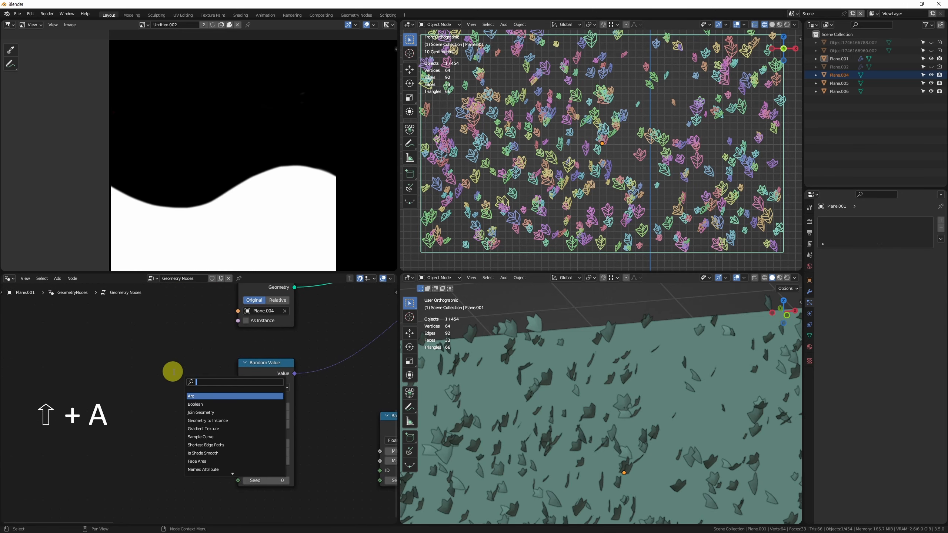
text(xyz)
key(Return)
key(Return)
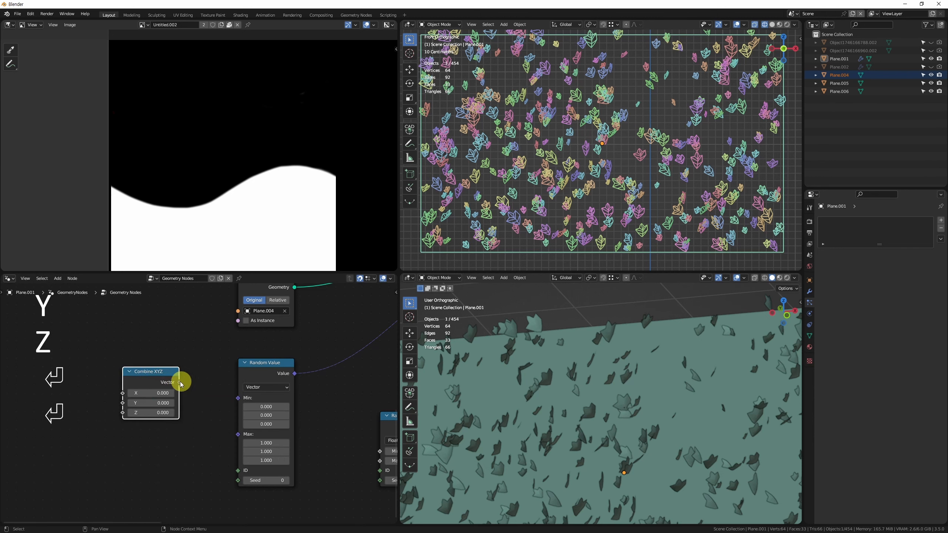
drag(182, 385, 237, 407)
Duplicate the Combine XYZ node below the original and connect the copy to the vector Random Value node's Max input
click(140, 415)
key(shift+d)
click(138, 469)
scroll(246, 441, down, 3)
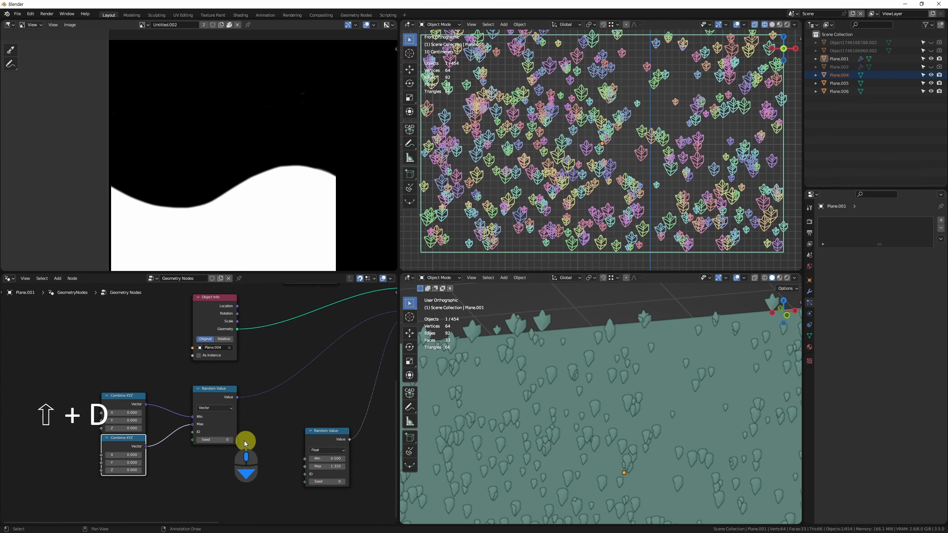
drag(156, 374, 103, 497)
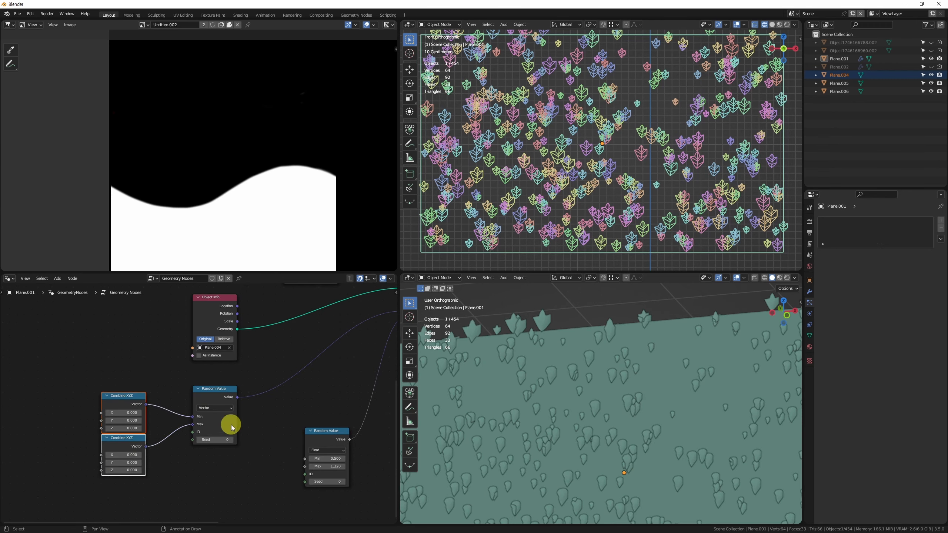
drag(155, 479, 125, 460)
key(ctrl+x)
click(131, 412)
alt+drag(128, 413, 329, 336)
click(219, 408)
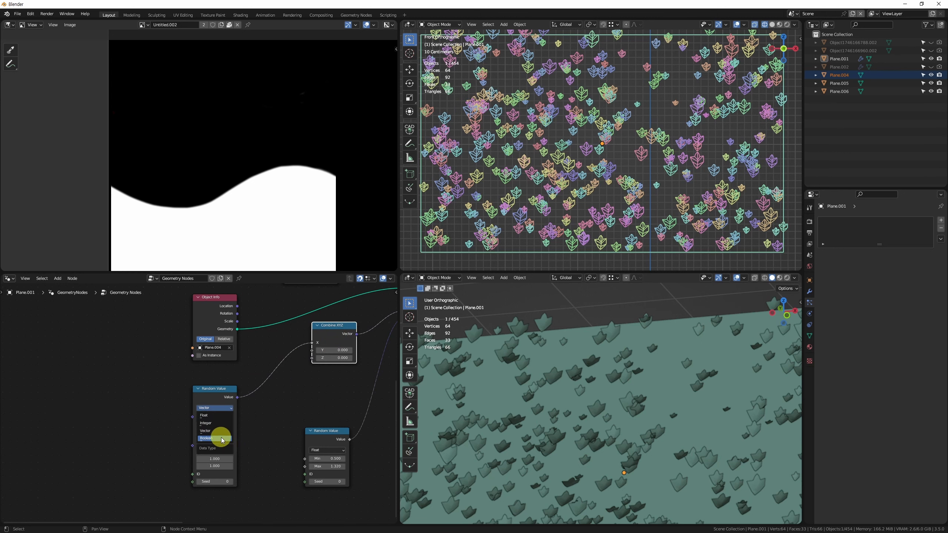
click(209, 416)
drag(237, 383, 313, 343)
key(shift+d)
click(216, 453)
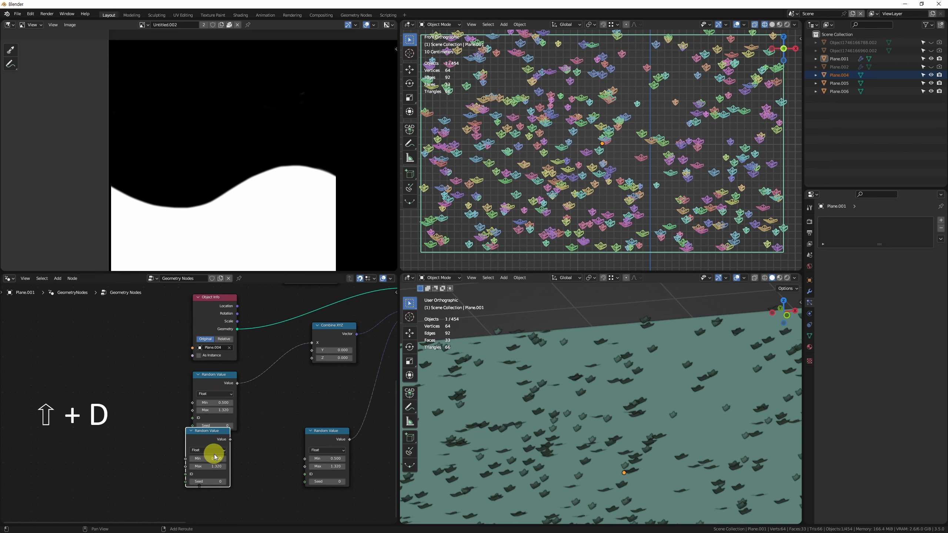
key(shift+d)
click(223, 516)
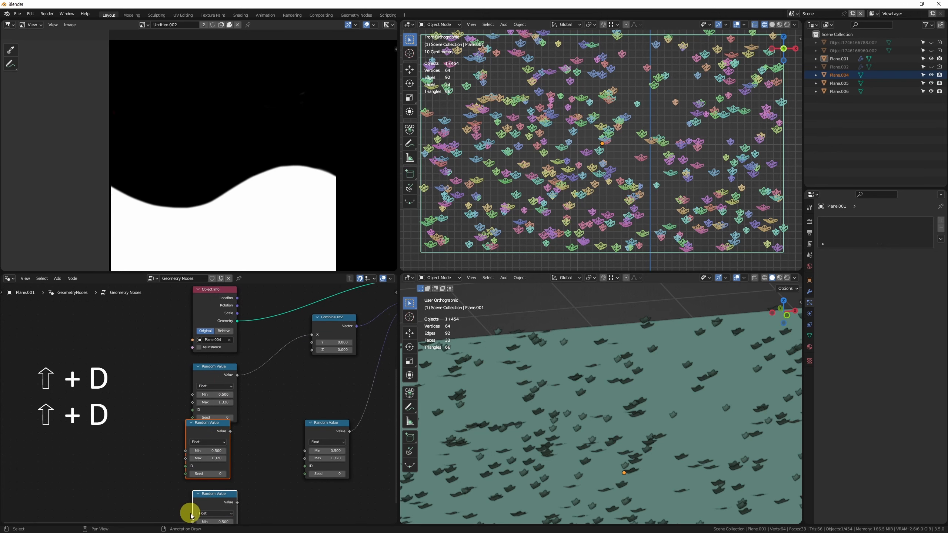
key(ctrl+z)
key(ctrl+z)
key(ctrl+z)
key(ctrl+z)
key(ctrl+z)
key(ctrl+z)
key(ctrl+z)
Duplicate the Combine XYZ node again below the original and connect its Vector output to the vector Random Value node's Max input
scroll(220, 393, up, 3)
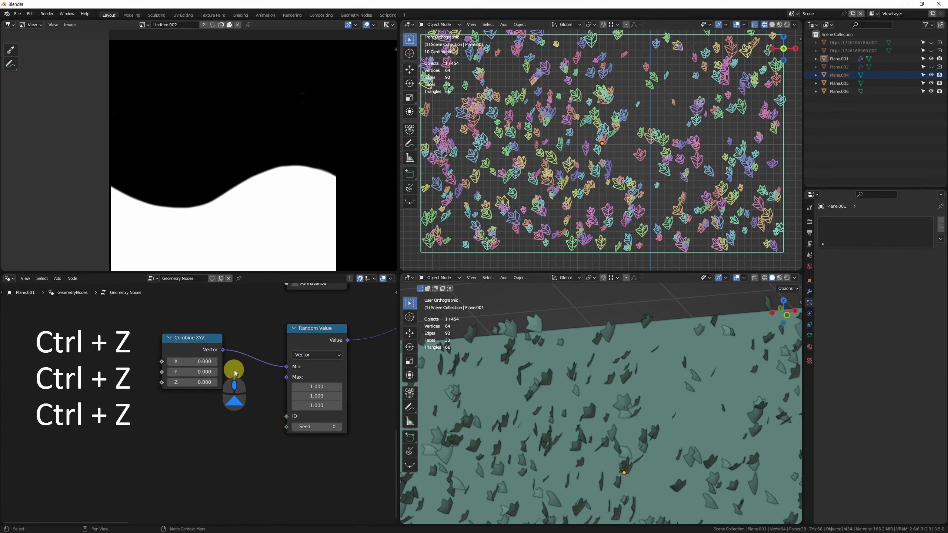
key(shift+d)
click(190, 424)
drag(215, 423, 278, 383)
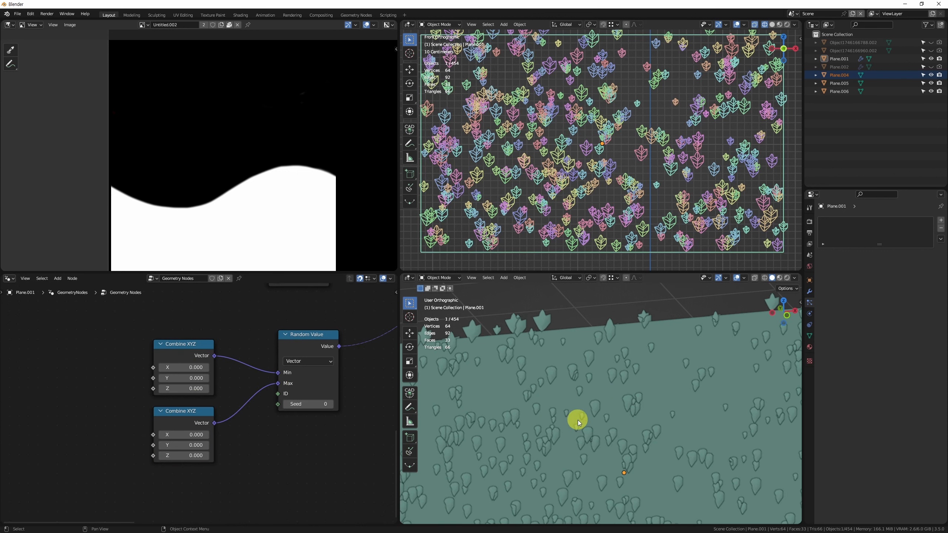
Set the Z value of both Combine XYZ nodes to 180
click(195, 385)
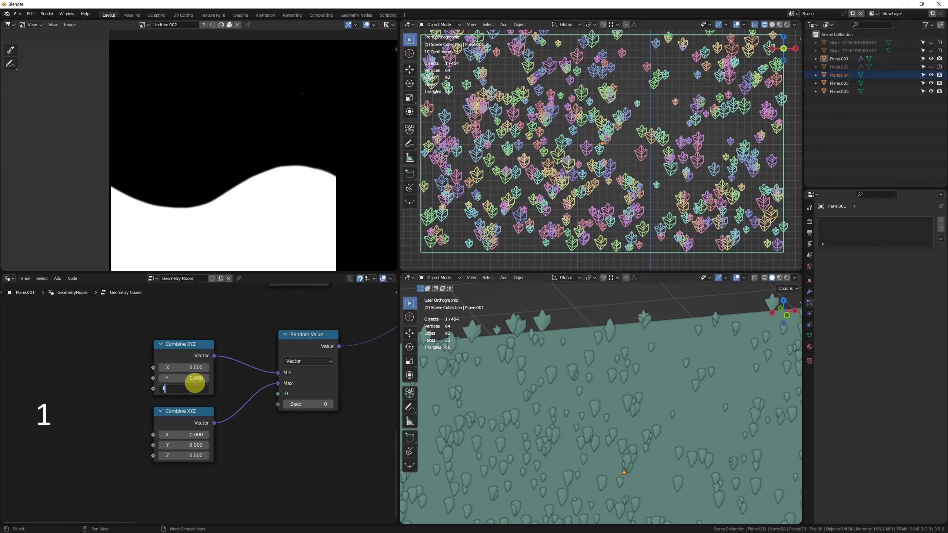
text(180)
key(Return)
click(191, 456)
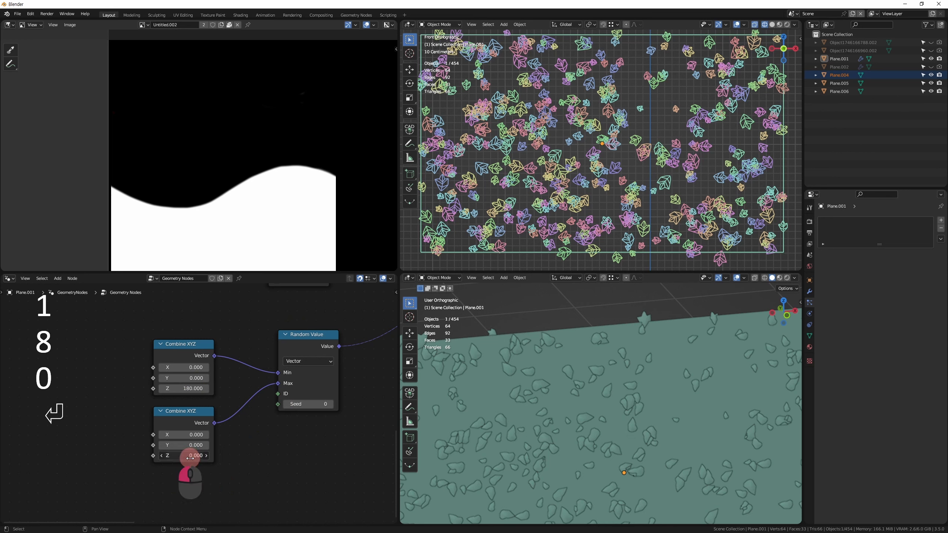
text(180)
key(Return)
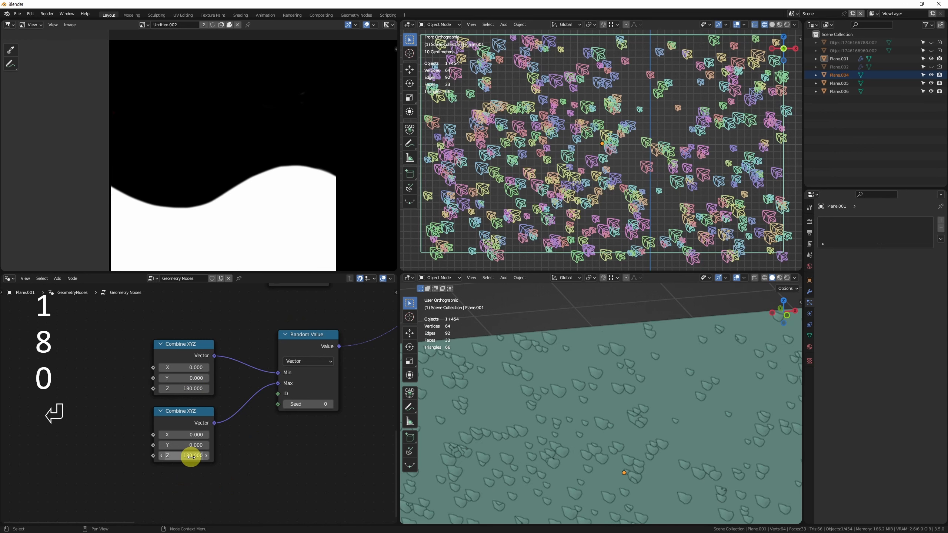
scroll(644, 149, up, 8)
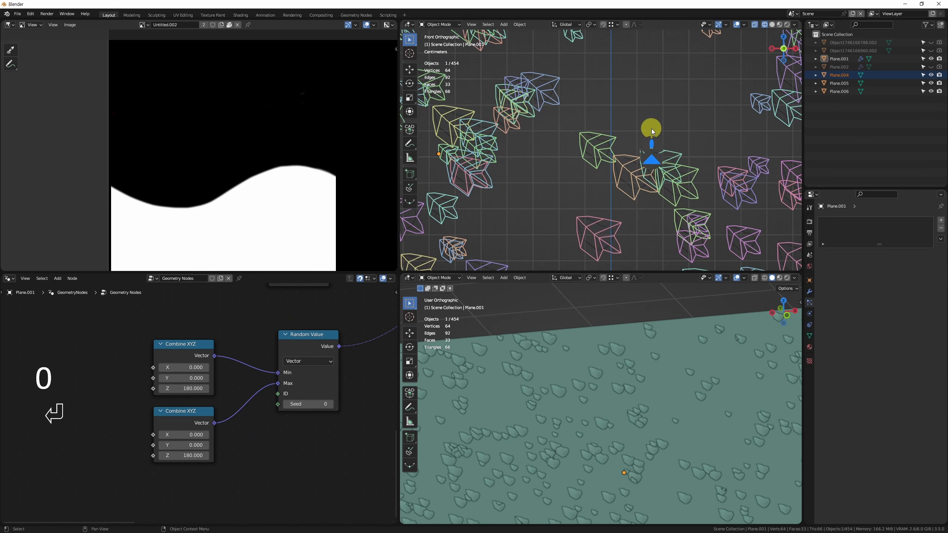
scroll(194, 399, up, 2)
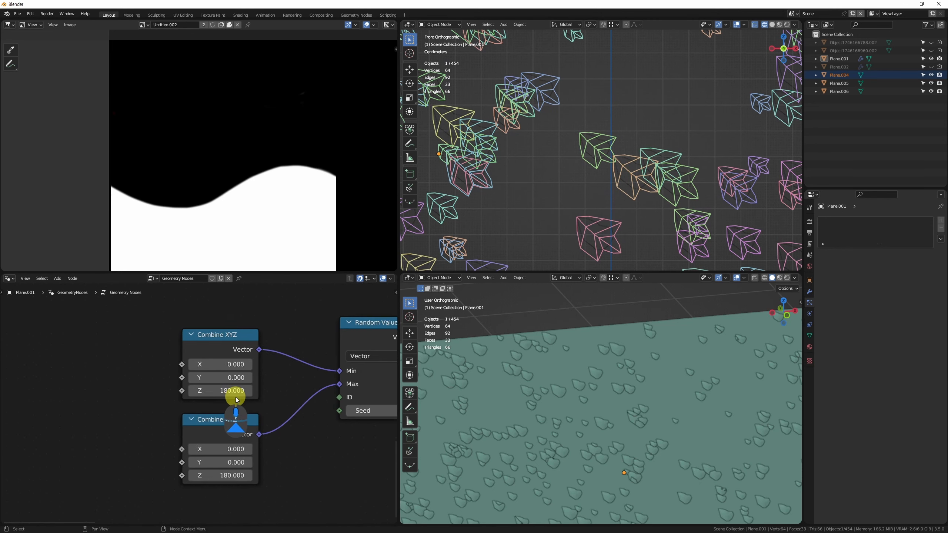
scroll(237, 401, up, 1)
double_click(222, 390)
click(111, 429)
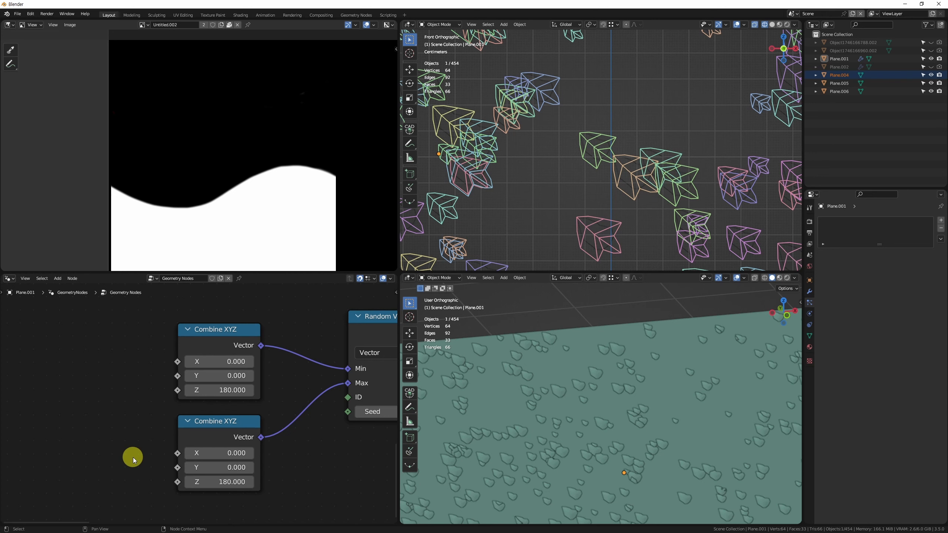
Add a Math node and place it in front of the two Combine XYZ nodes
middle_drag(57, 457, 176, 452)
key(shift+a)
text(math)
key(Return)
key(Return)
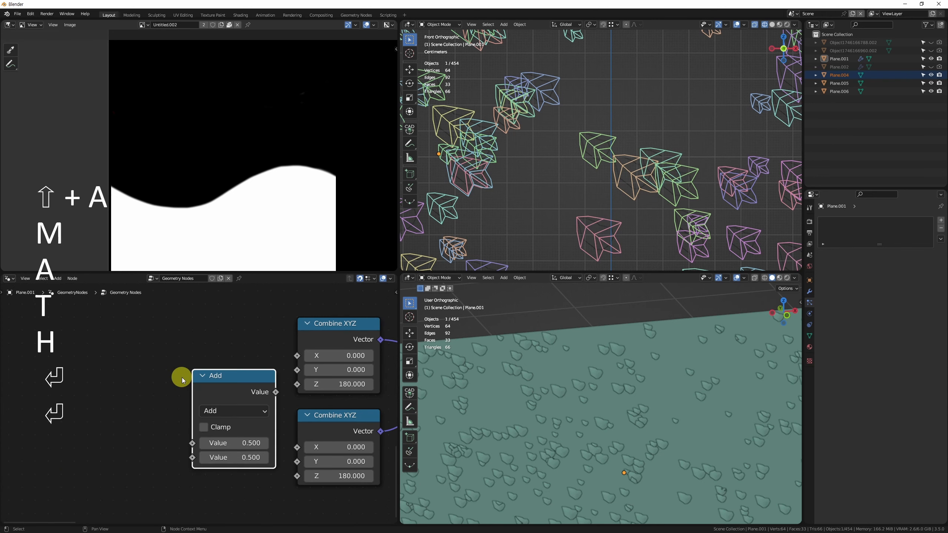
drag(249, 379, 171, 352)
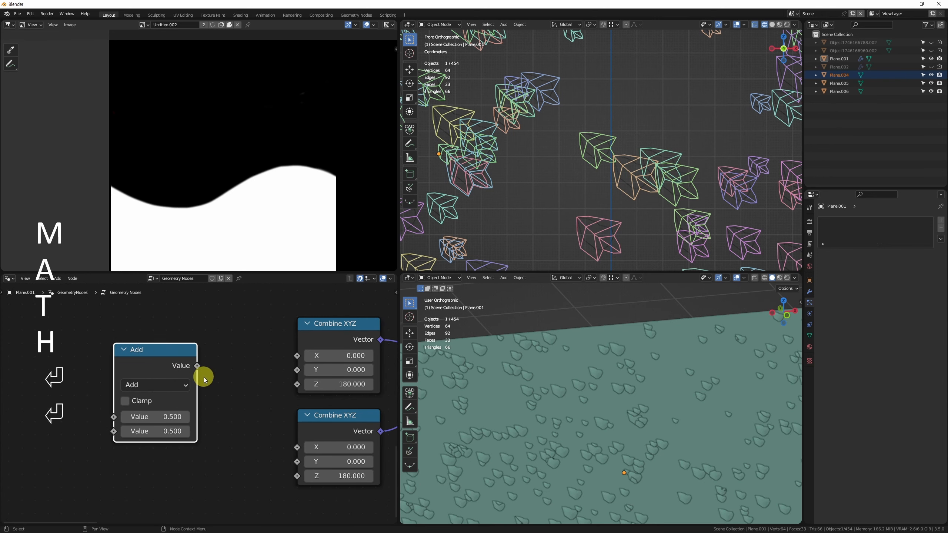
Change the Math node's operation to To Radians and set its degrees to 180
click(175, 385)
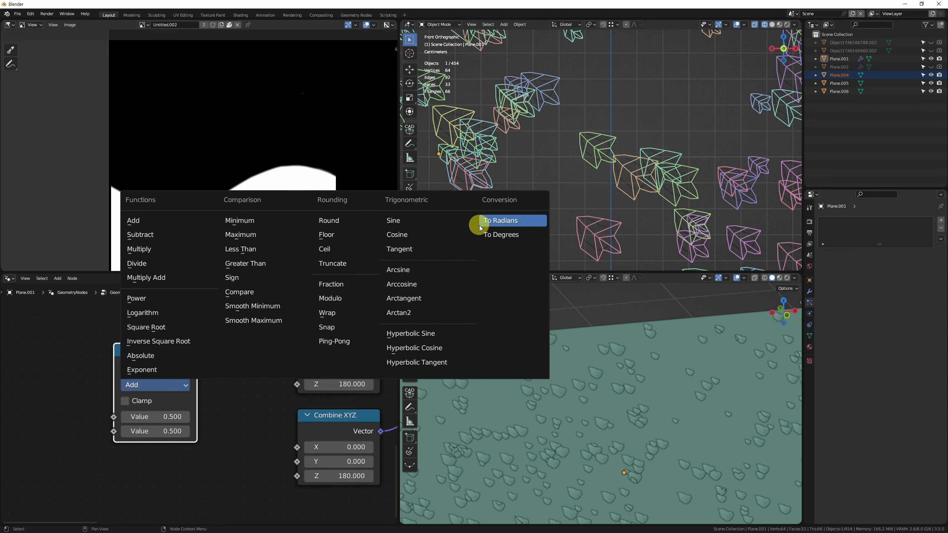
click(521, 223)
click(160, 417)
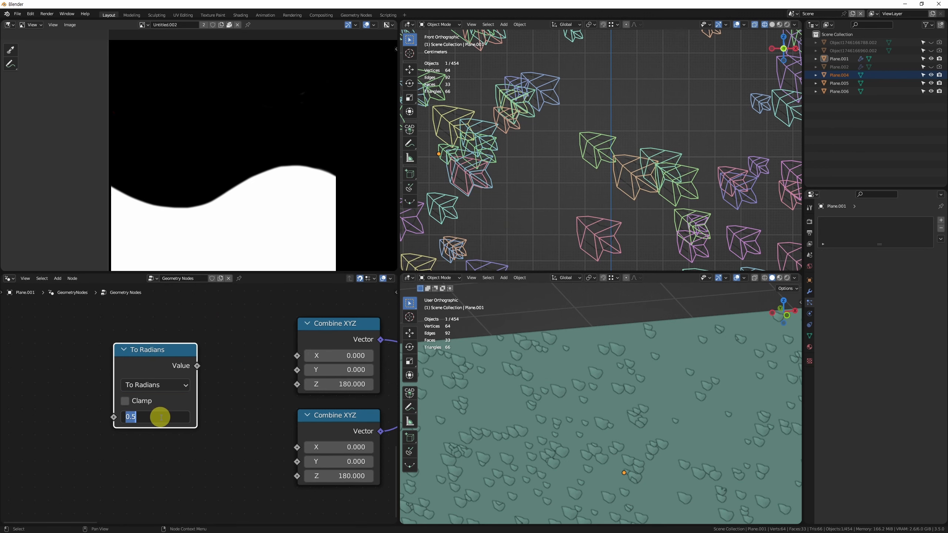
text(180)
key(Return)
Connect the To Radians Value output to the Z inputs of both Combine XYZ nodes and move the node further away from them
drag(197, 366, 296, 382)
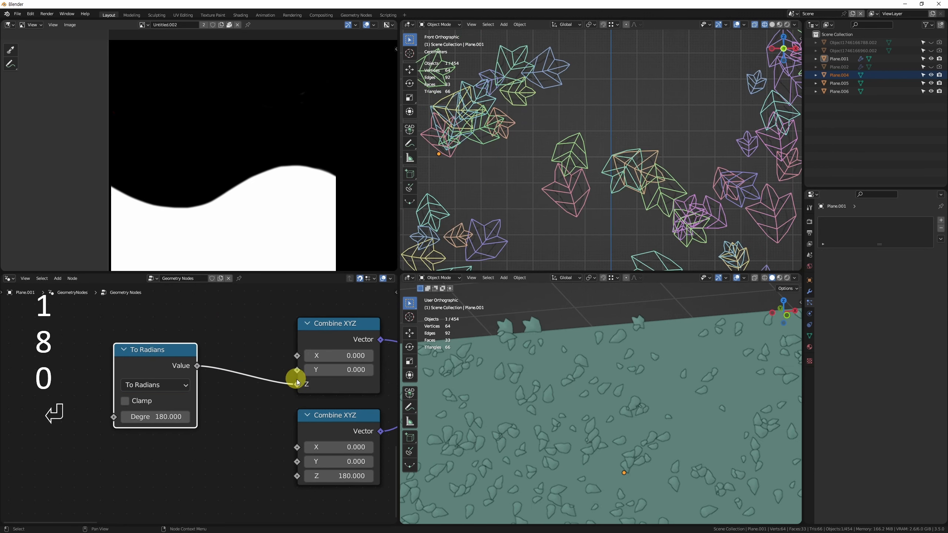
drag(175, 351, 297, 476)
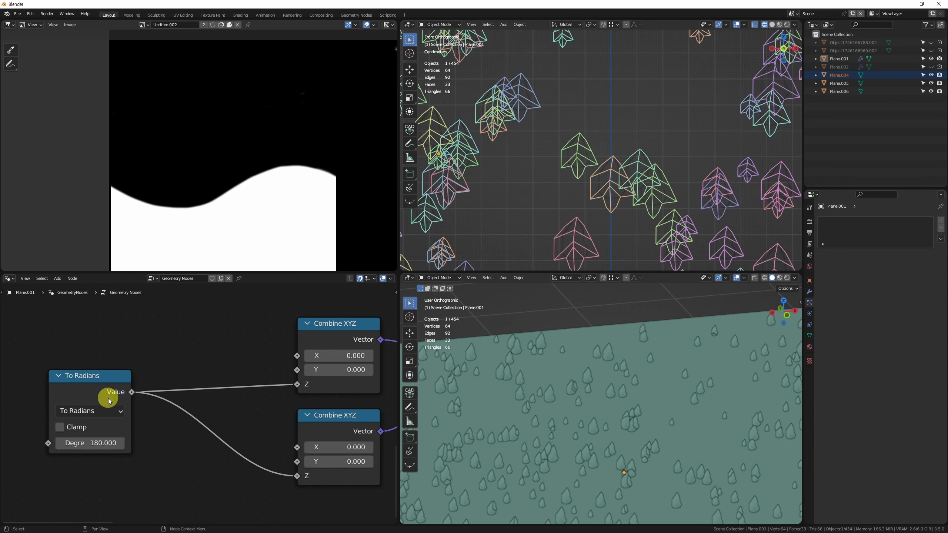
drag(103, 380, 77, 432)
Annotate the front view with an angle around a leaf, drawing two diverging lines joined by an arc
scroll(691, 157, down, 8)
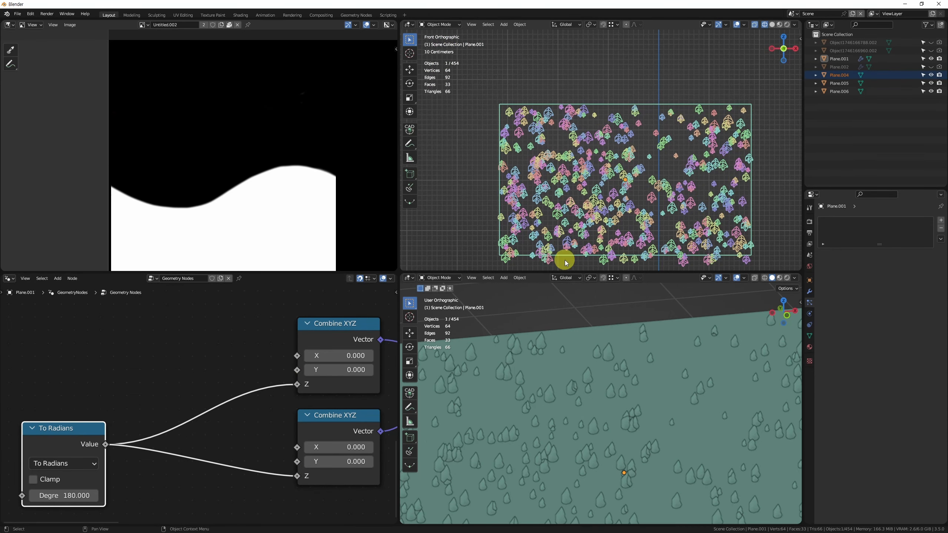
scroll(225, 408, up, 1)
middle_drag(225, 408, 266, 364)
scroll(664, 145, up, 7)
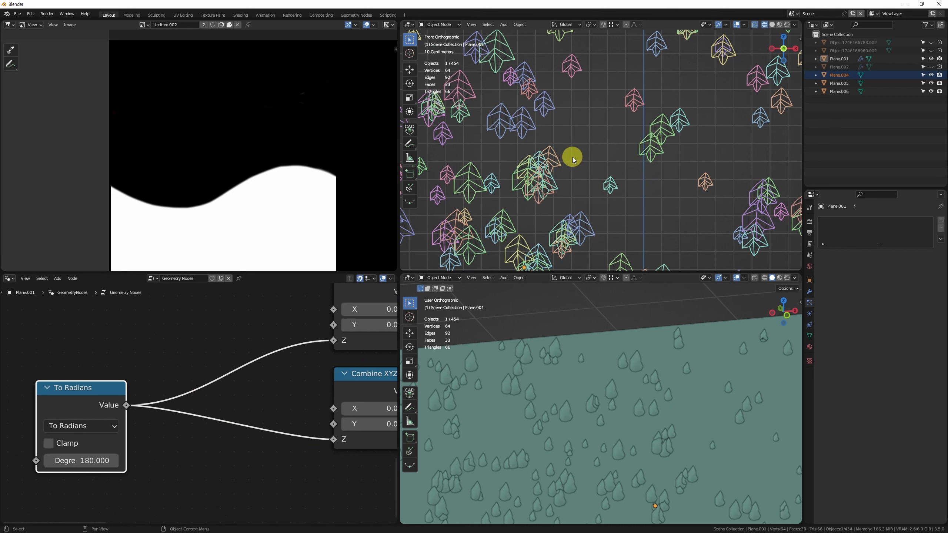
shift+middle_drag(654, 144, 606, 146)
click(410, 143)
mouse_move(552, 184)
mouse_down()
mouse_move(593, 142)
mouse_move(642, 194)
mouse_up()
drag(567, 154, 614, 151)
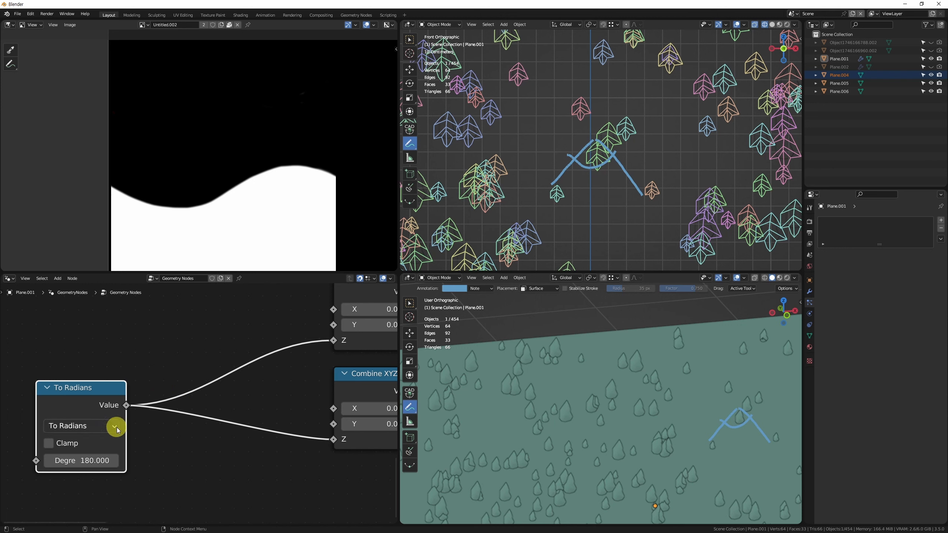
Insert a Math node set to Add between To Radians and the lower Combine XYZ node's Z input, and duplicate To Radians below the original
middle_drag(102, 412, 169, 377)
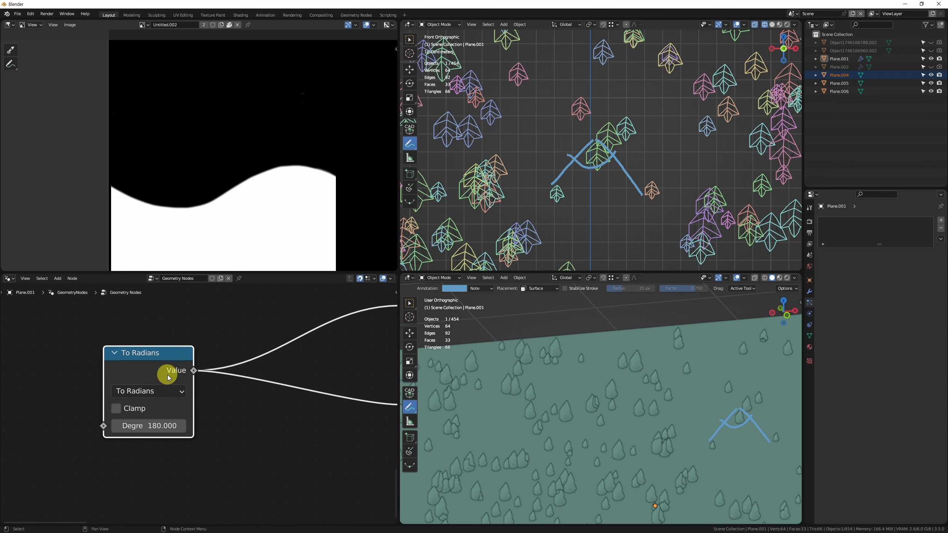
scroll(180, 374, down, 3)
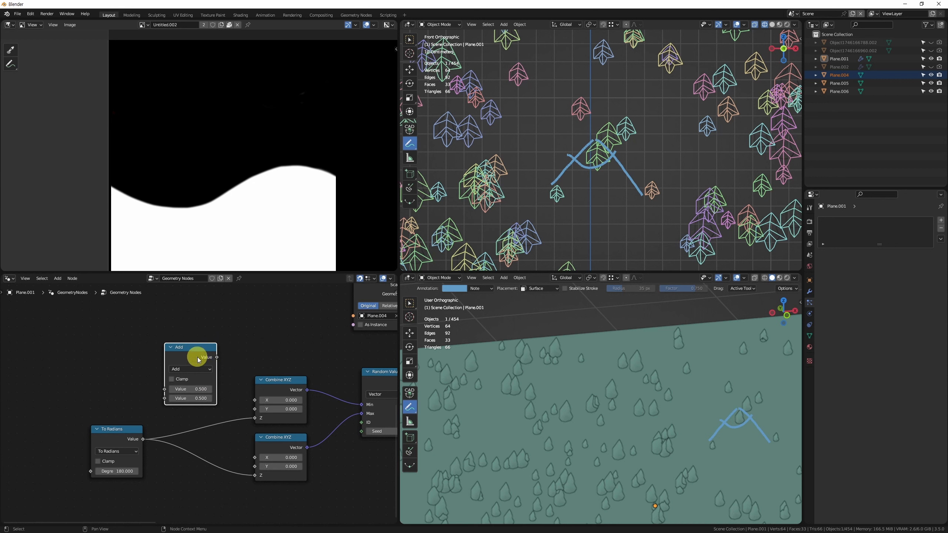
drag(199, 359, 146, 333)
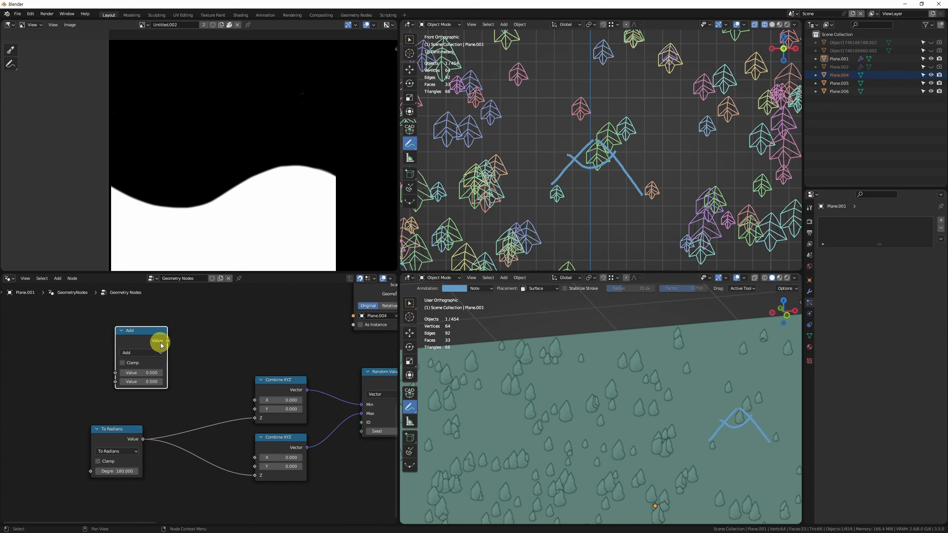
drag(149, 331, 2, 454)
drag(2, 436, 68, 405)
middle_drag(78, 420, 282, 355)
drag(209, 425, 290, 372)
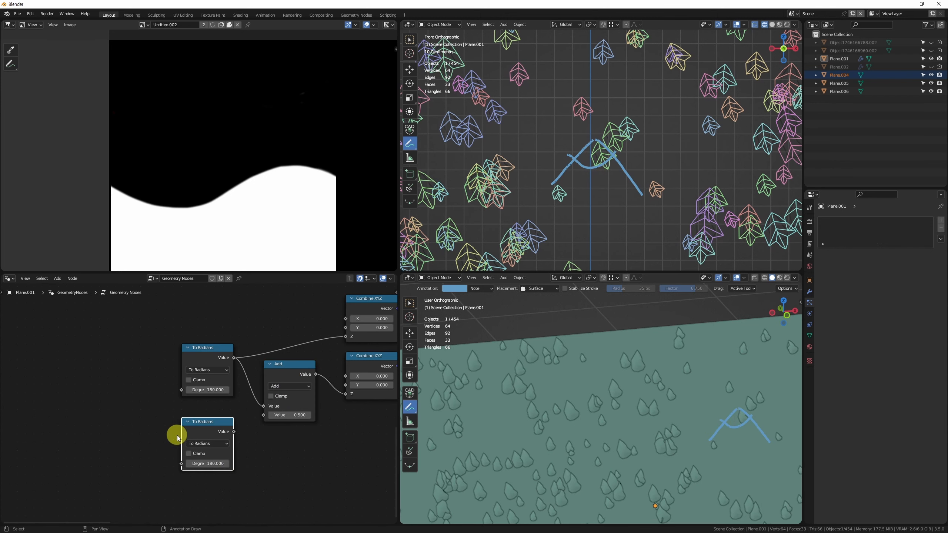
Connect the duplicated To Radians node to the Add node's second Value input and set its degrees to 30
drag(234, 432, 264, 415)
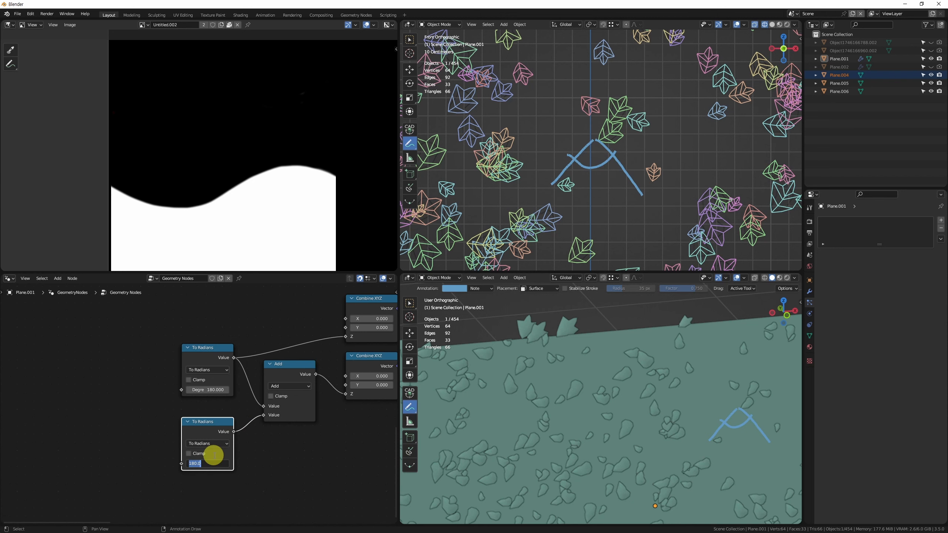
text(30)
key(Return)
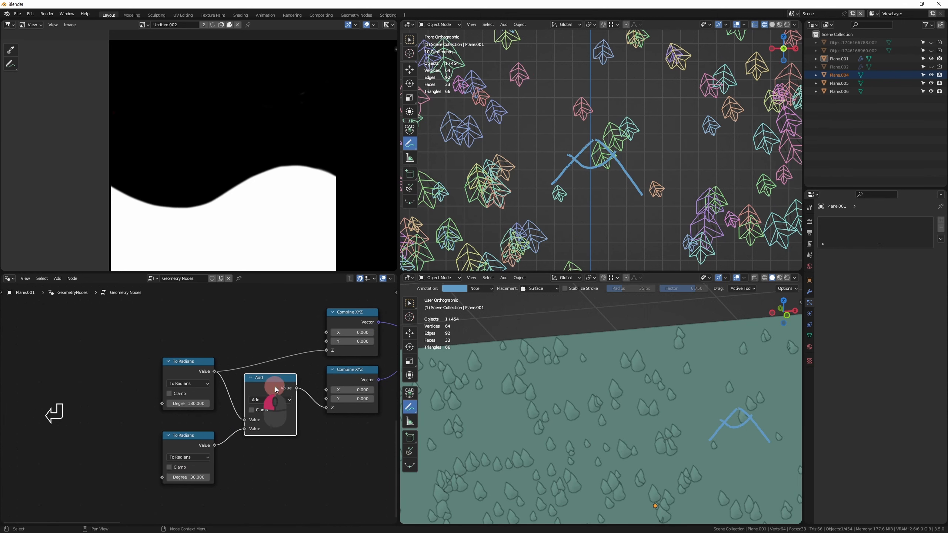
Duplicate the Add node into the upper Combine XYZ node's Z link, set it to Subtract and connect the 30-degree To Radians to its second Value
drag(275, 387, 275, 403)
key(shift+d)
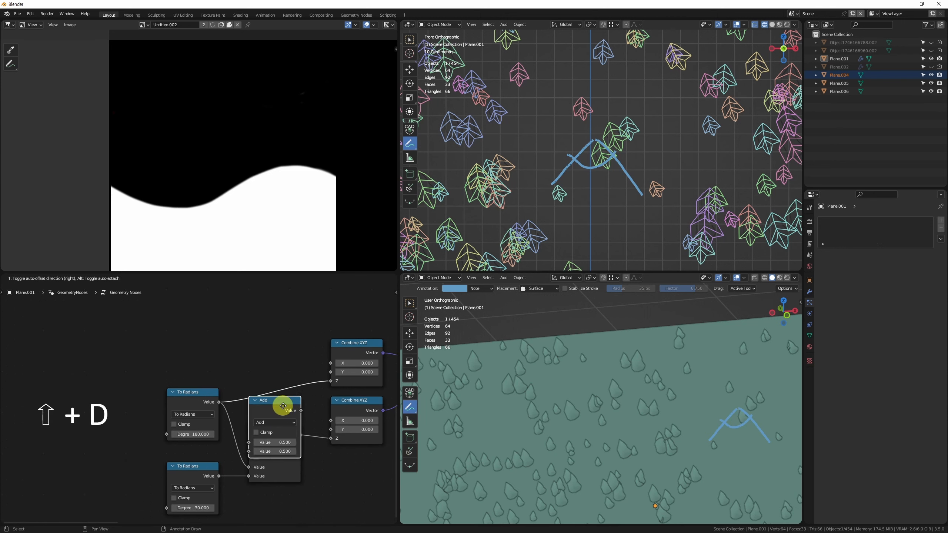
click(287, 371)
click(277, 381)
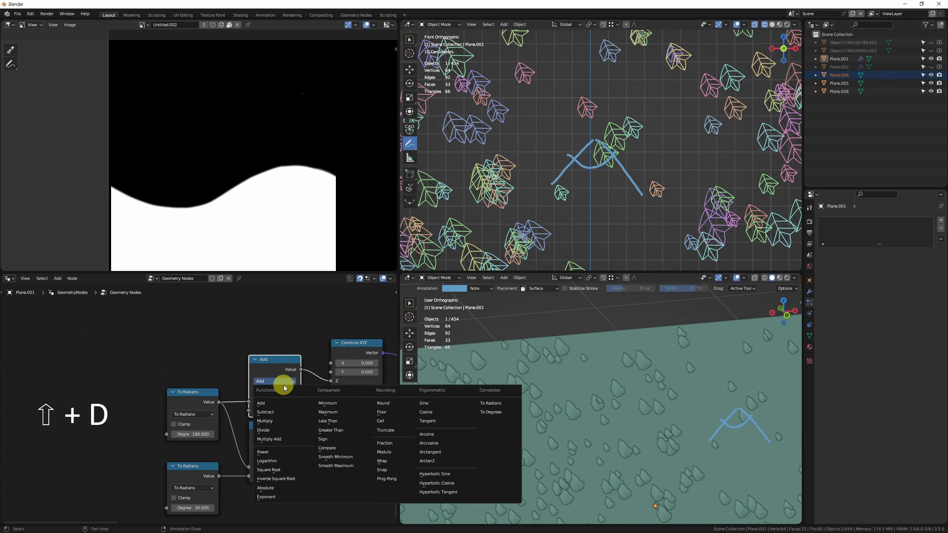
key(s)
key(ctrl+z)
Extend both sides of the annotated angle in the front view and add another arc between them
middle_drag(544, 167, 609, 193)
scroll(610, 193, down, 2)
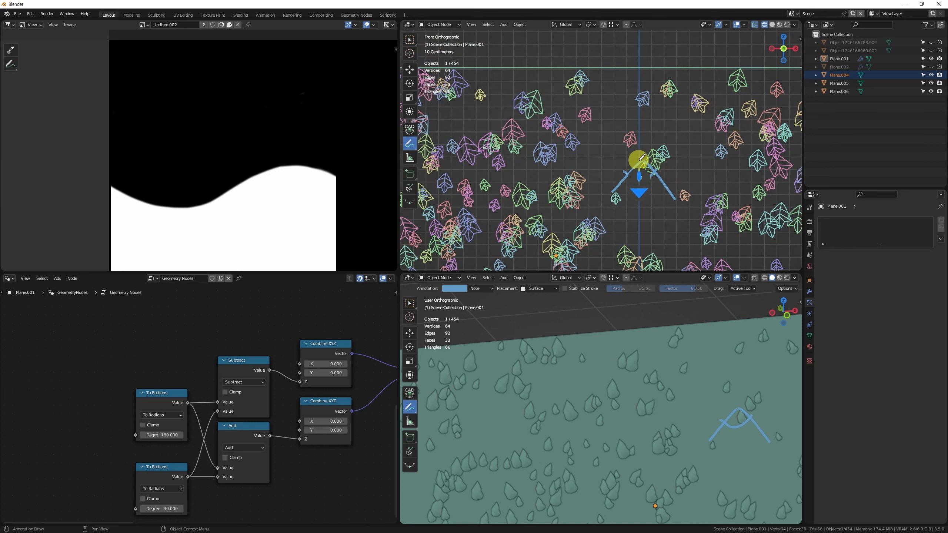
drag(642, 161, 613, 192)
drag(642, 161, 682, 211)
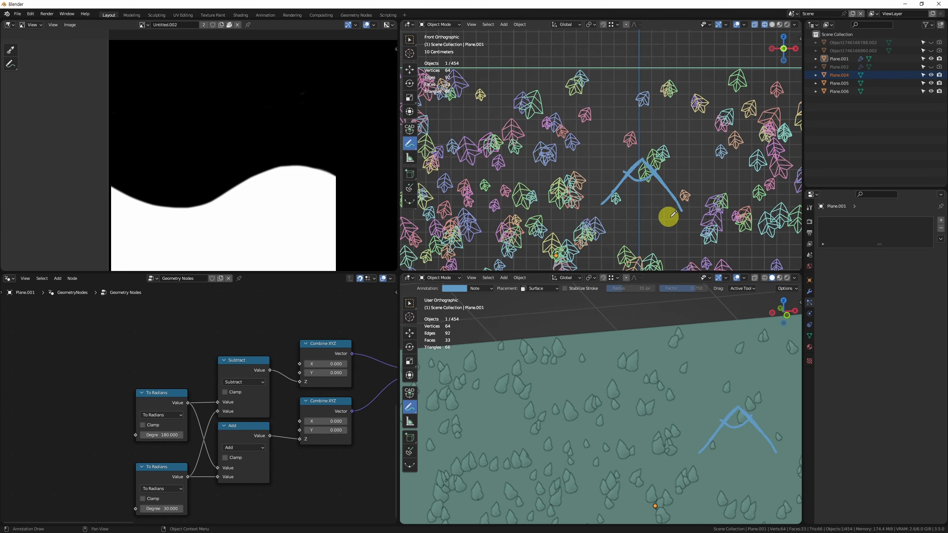
mouse_move(621, 187)
mouse_down()
mouse_move(653, 185)
mouse_move(611, 180)
mouse_up()
middle_drag(671, 240, 622, 195)
scroll(622, 195, down, 1)
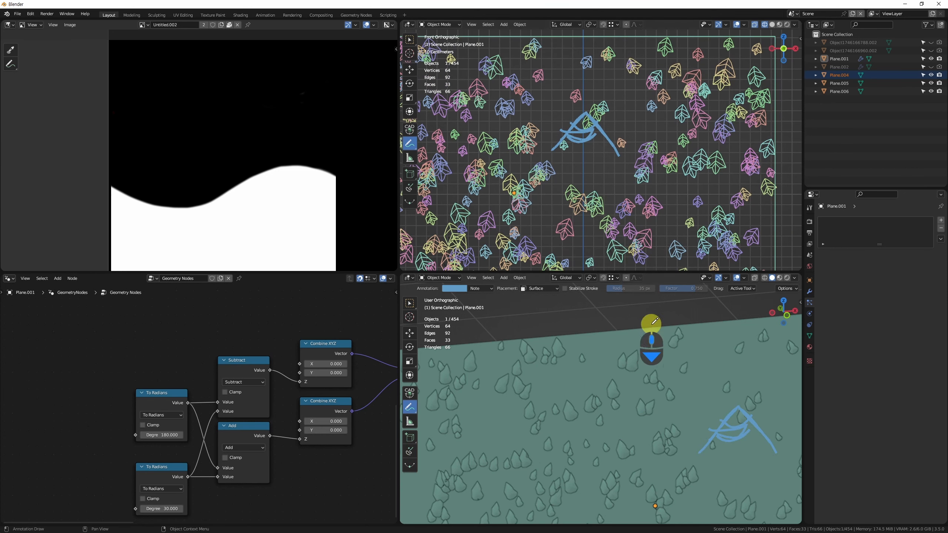
Duplicate the To Radians, Subtract and Add nodes above the originals, connecting the Subtract copy to the upper Combine XYZ's X and the Add copy to the lower's
middle_drag(631, 477, 605, 443)
shift+middle_drag(624, 148, 657, 144)
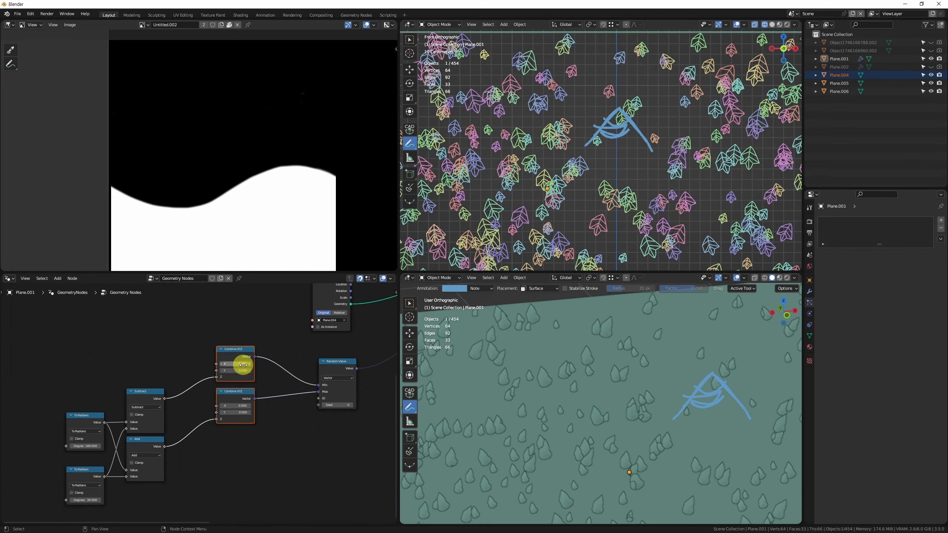
middle_drag(140, 410, 206, 392)
drag(218, 344, 164, 465)
middle_drag(214, 413, 239, 470)
key(shift+d)
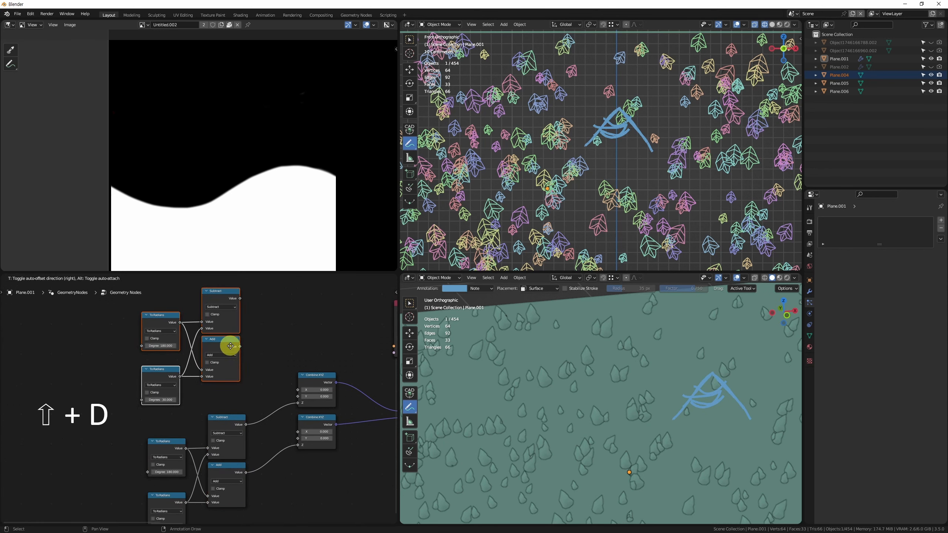
click(230, 346)
drag(240, 298, 297, 389)
key(alt+w)
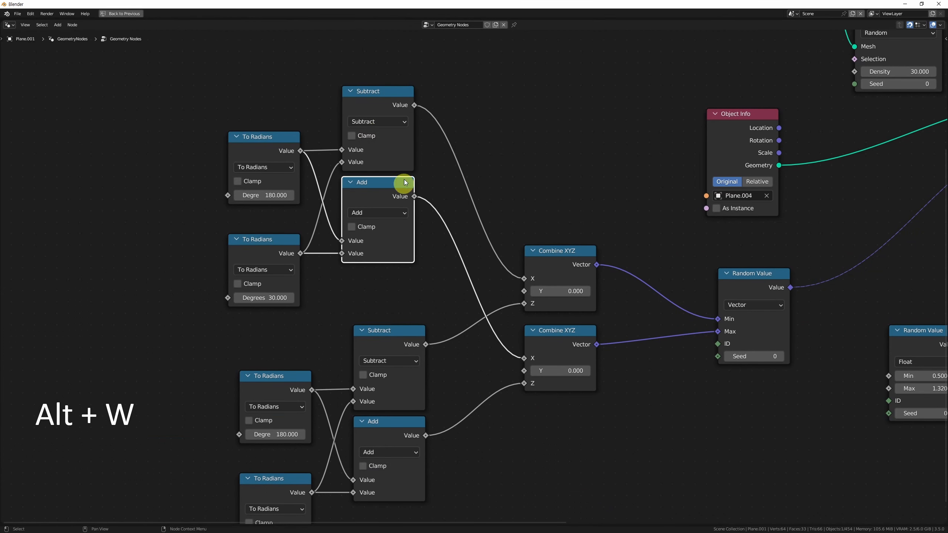
Set the upper pair's To Radians nodes to 30 degrees for the first and 10 degrees for the second
click(262, 195)
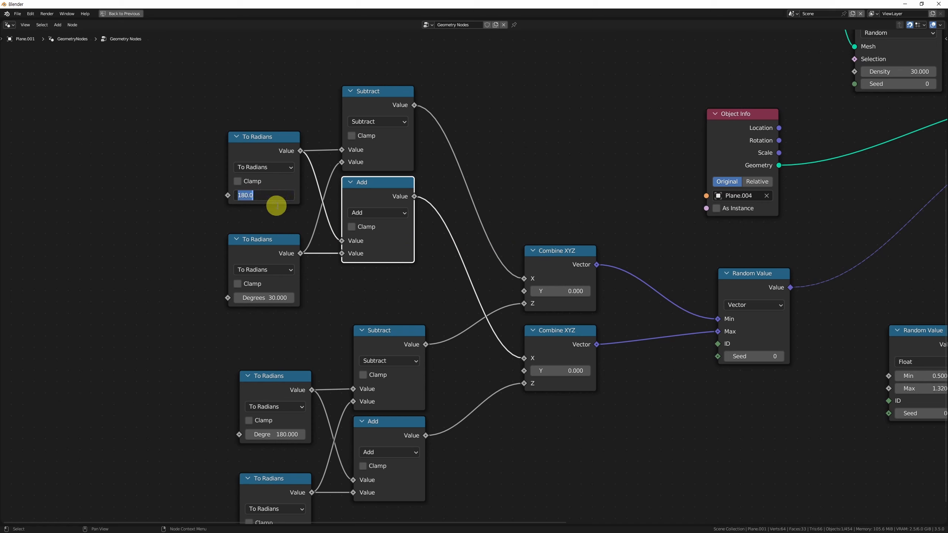
text(30)
key(Return)
click(263, 299)
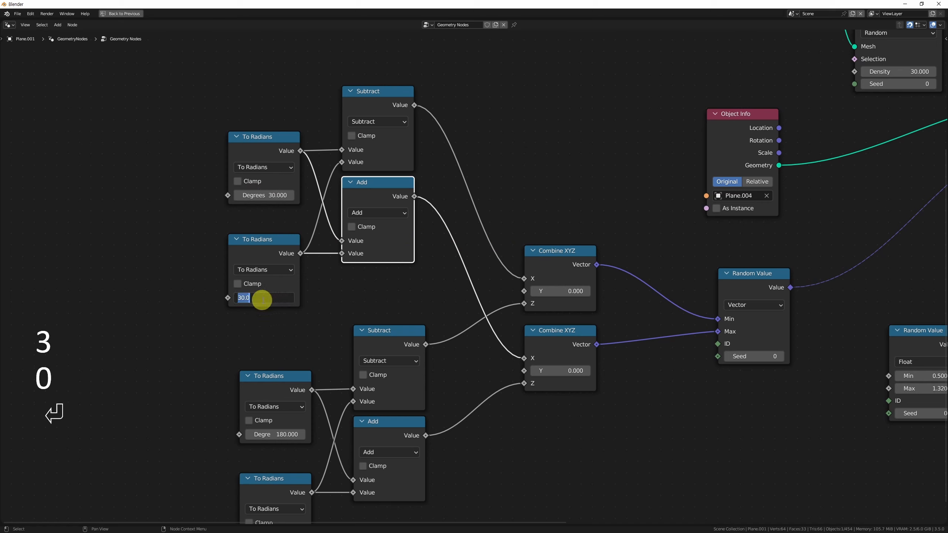
text(10)
key(Return)
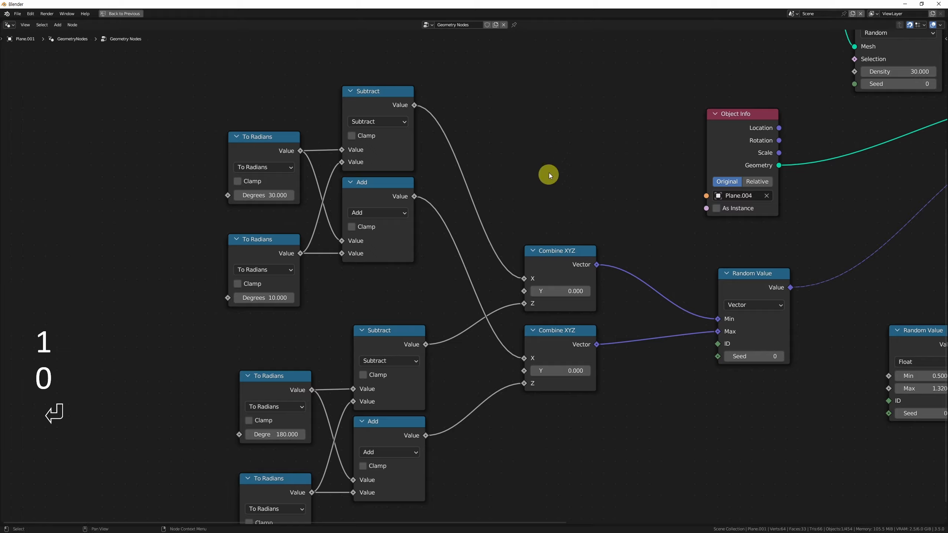
Sketch an annotation line along the leaves' tilt in the right side view, and undo it
key(alt+w)
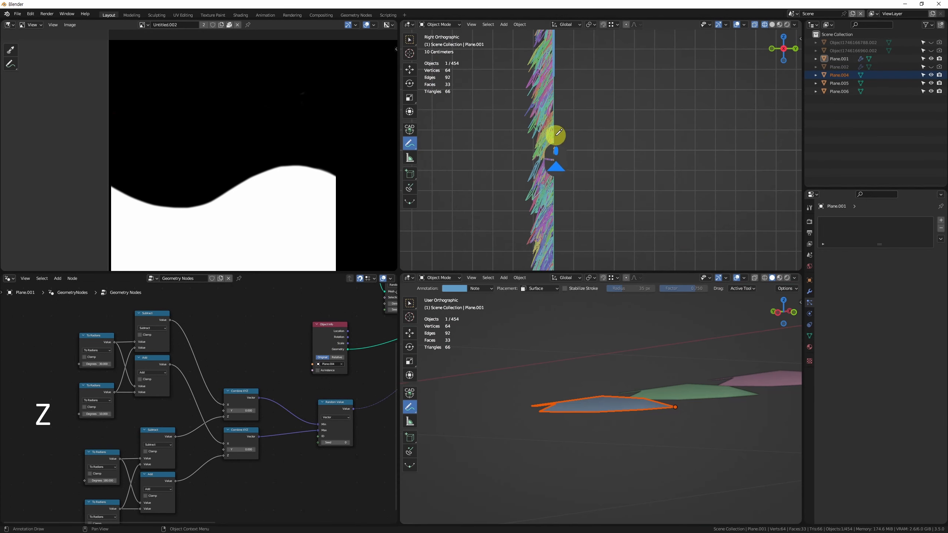
scroll(553, 134, up, 4)
mouse_move(556, 81)
mouse_down()
mouse_move(518, 157)
mouse_move(551, 70)
mouse_move(462, 137)
mouse_up()
key(ctrl+z)
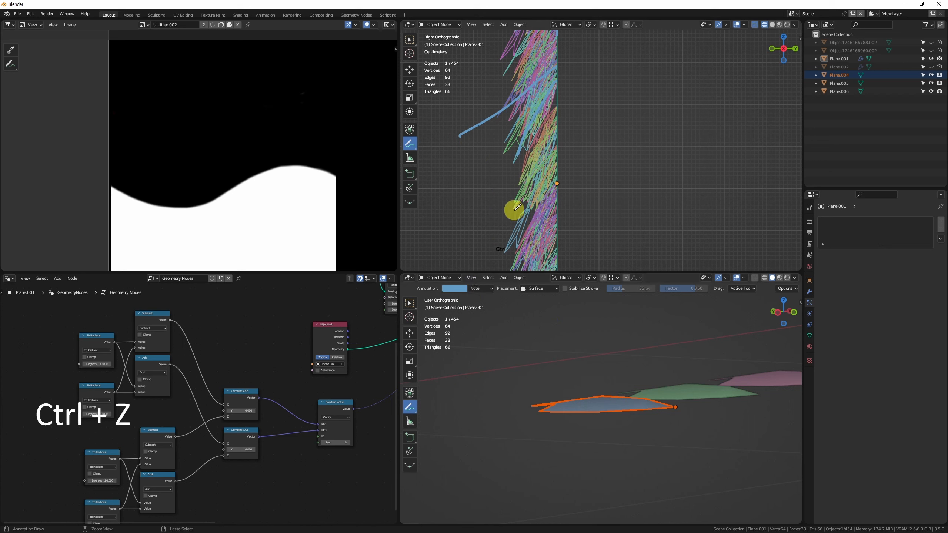
Move the upper group of To Radians, Subtract and Add nodes further up to free space below it
key(alt+w)
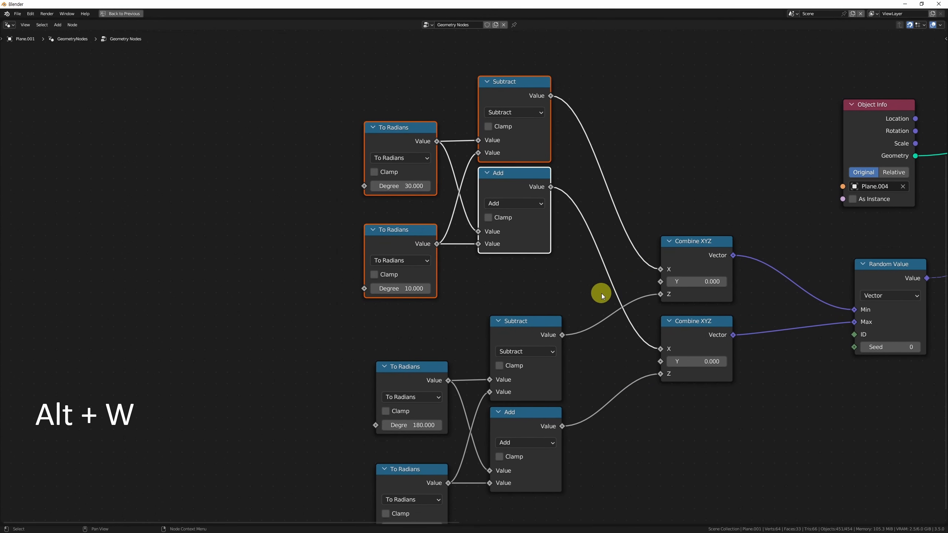
key(g)
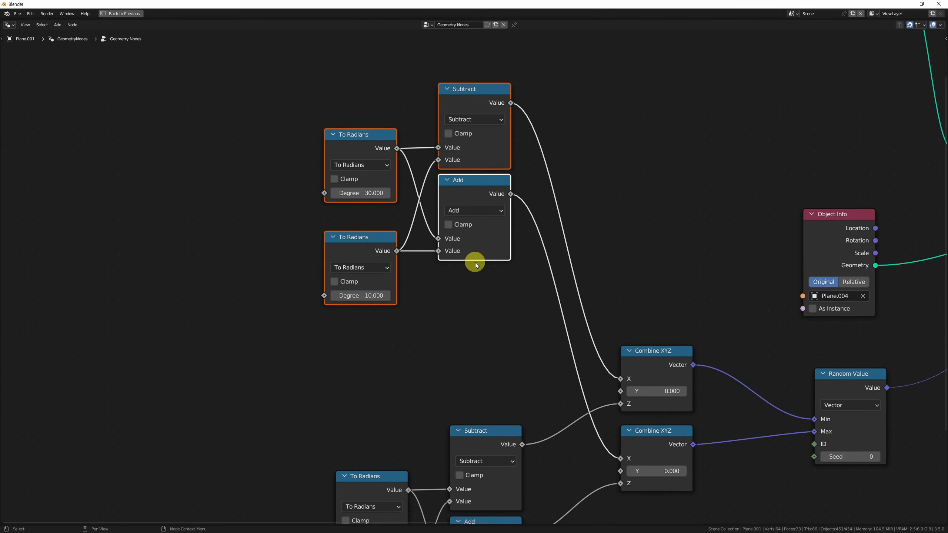
click(471, 226)
Duplicate the Subtract, Add and 10-degree To Radians nodes and place the copies below the originals
drag(496, 280, 385, 91)
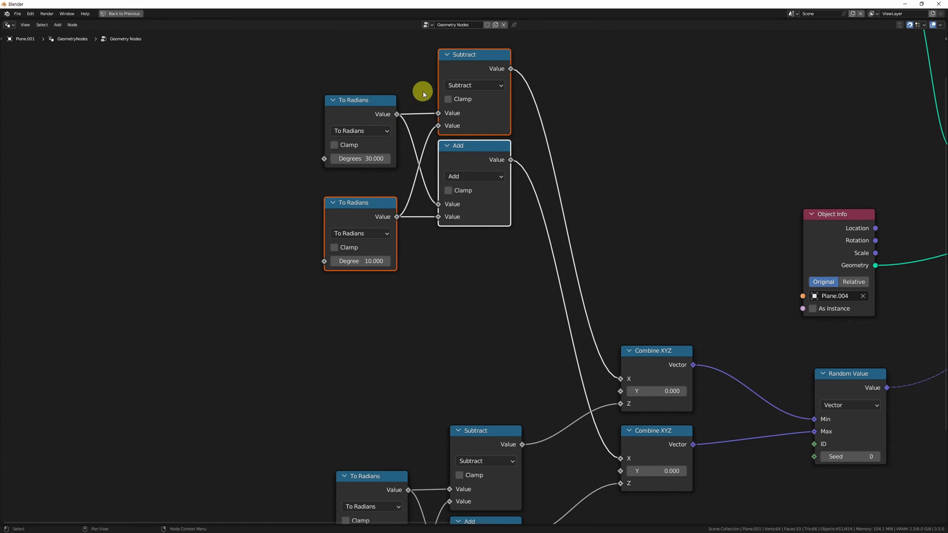
key(shift+d)
click(487, 334)
click(373, 358)
click(344, 405)
key(g)
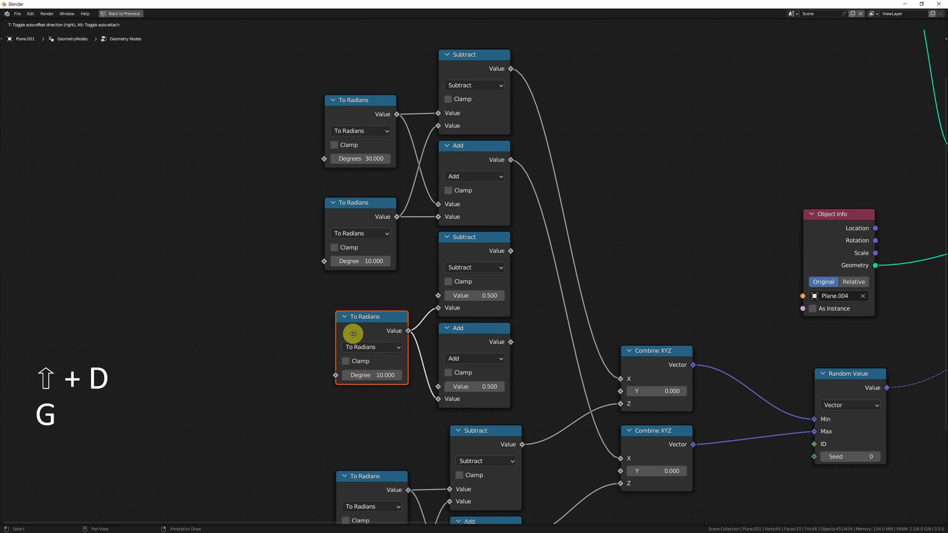
click(355, 325)
Connect the Subtract copy to the upper Combine XYZ's Y and the Add copy to the lower's, setting both copies' first Value to 0
drag(510, 251, 620, 391)
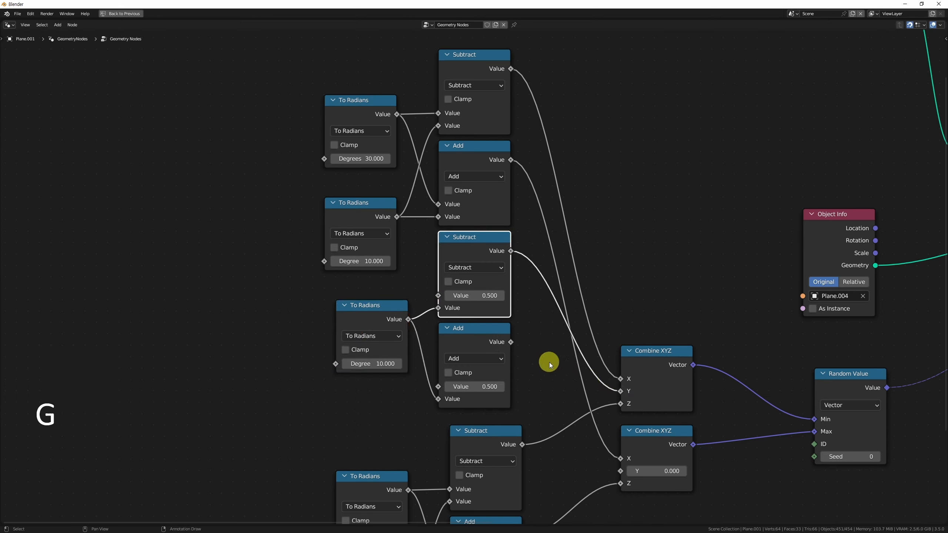
drag(511, 342, 620, 471)
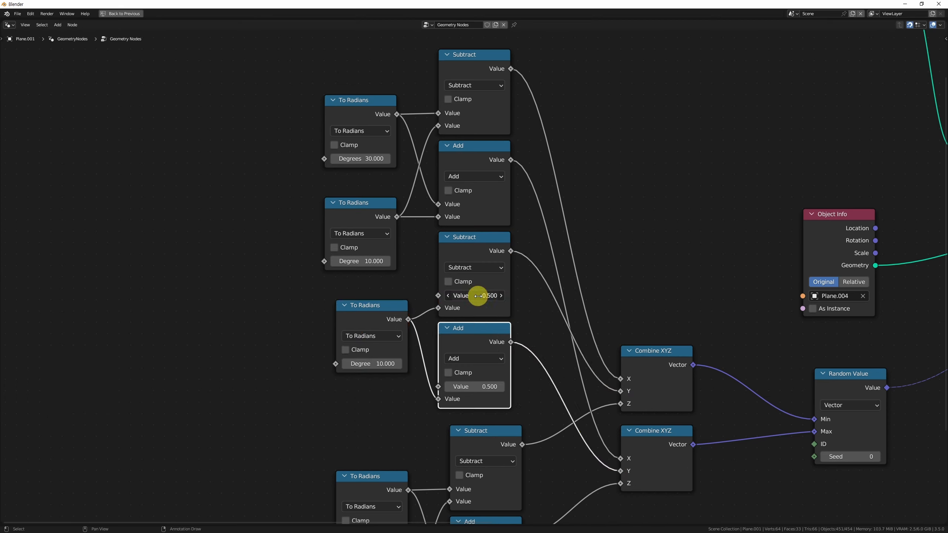
text(0)
key(Return)
double_click(484, 386)
text(0)
key(Return)
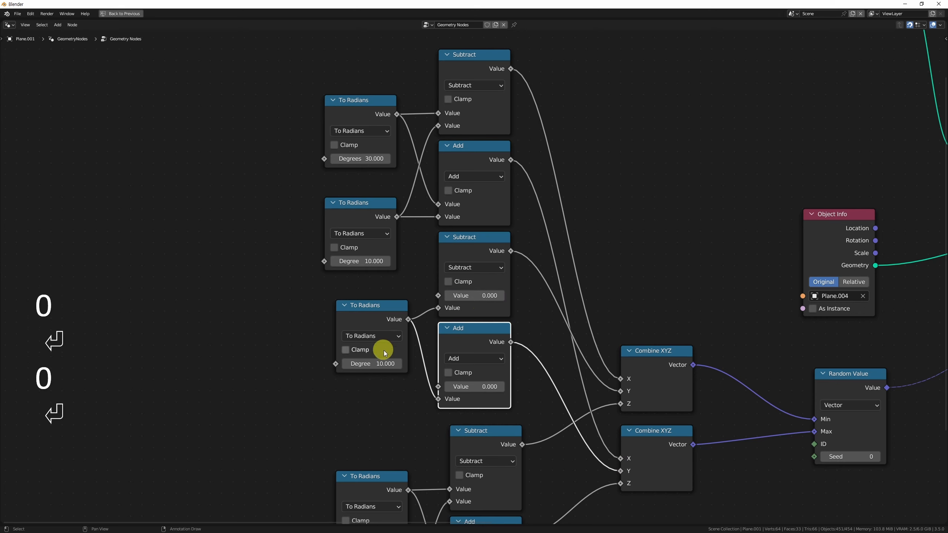
Align the copied To Radians node under the others and set its degrees to 15
drag(389, 362, 379, 373)
double_click(379, 373)
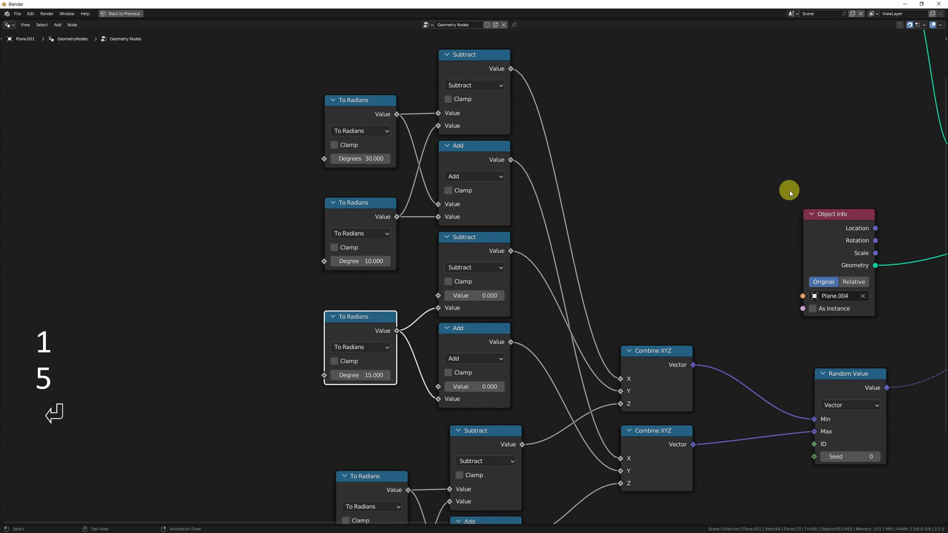
key(alt+w)
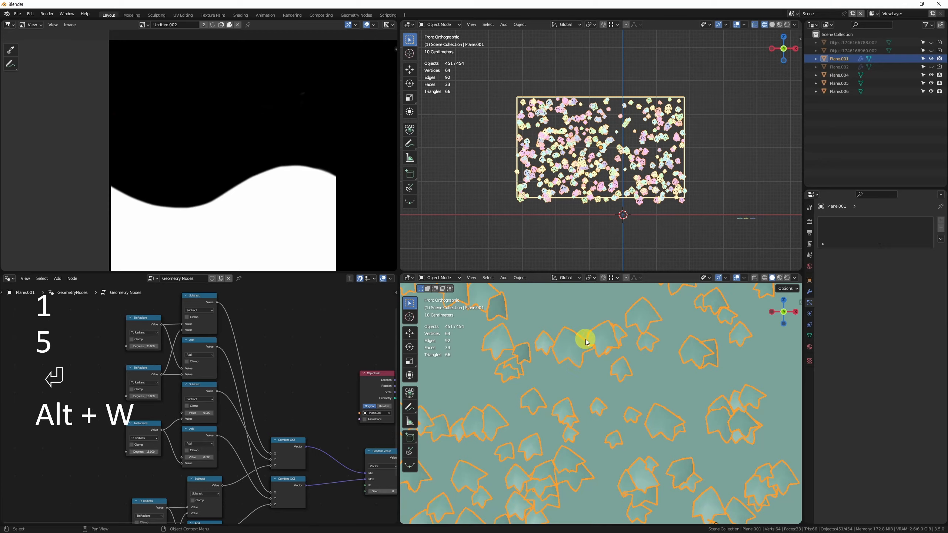
Try a different degree value on the 15-degree To Radians node, and undo it
scroll(137, 396, up, 3)
drag(184, 410, 212, 404)
key(ctrl+z)
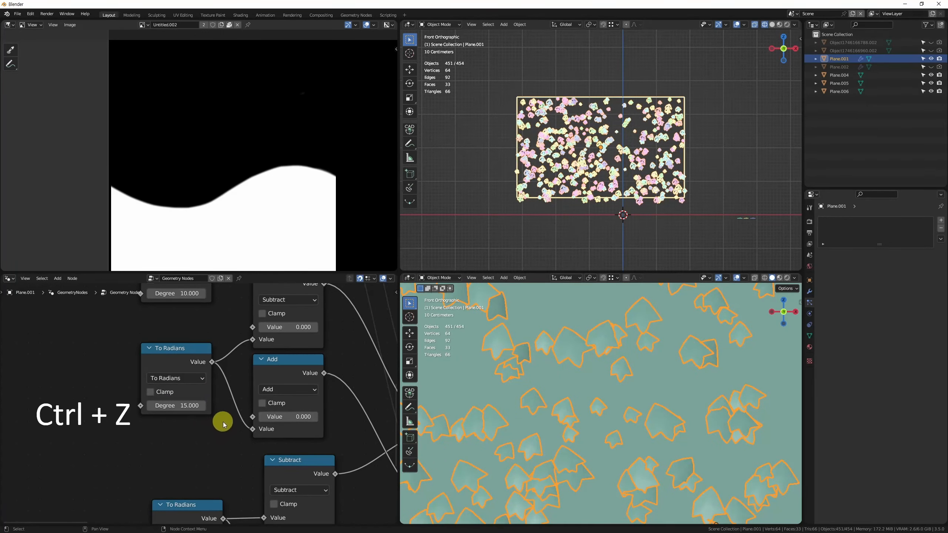
Move the To Radians, Subtract, Add and Combine XYZ nodes together, farther from the vector Random Value node
scroll(612, 411, down, 5)
scroll(218, 376, down, 4)
key(g)
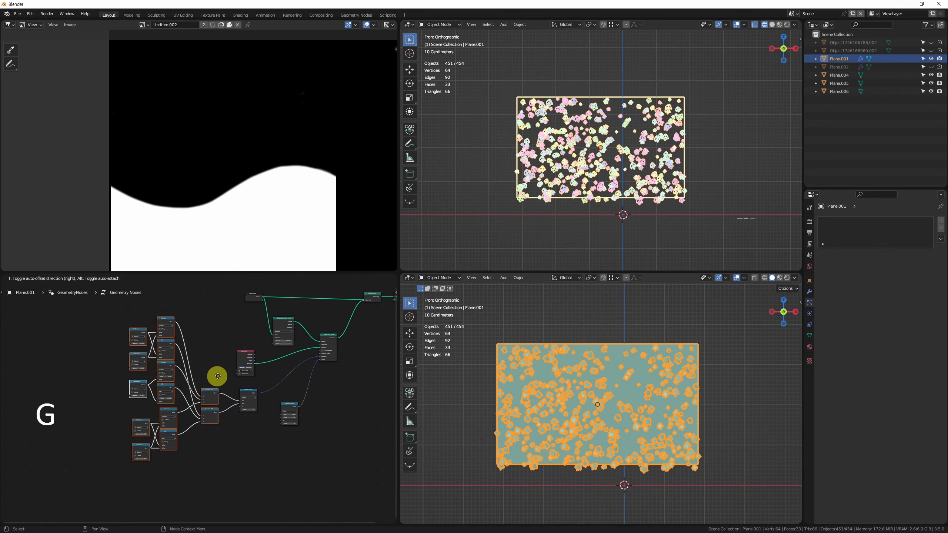
click(190, 402)
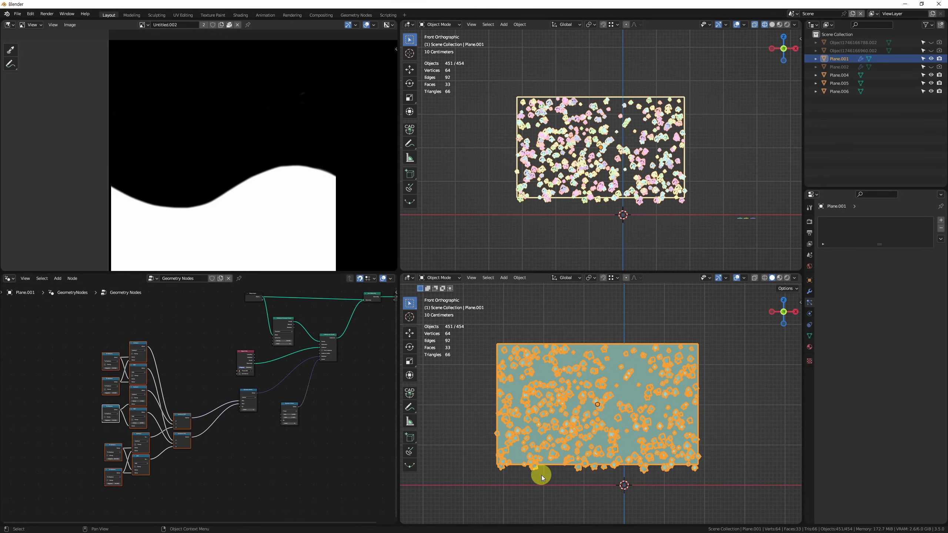
Raise the Distribute Points on Faces density to 104.144 and show the lower viewport in rendered shading with nothing selected
scroll(278, 345, up, 7)
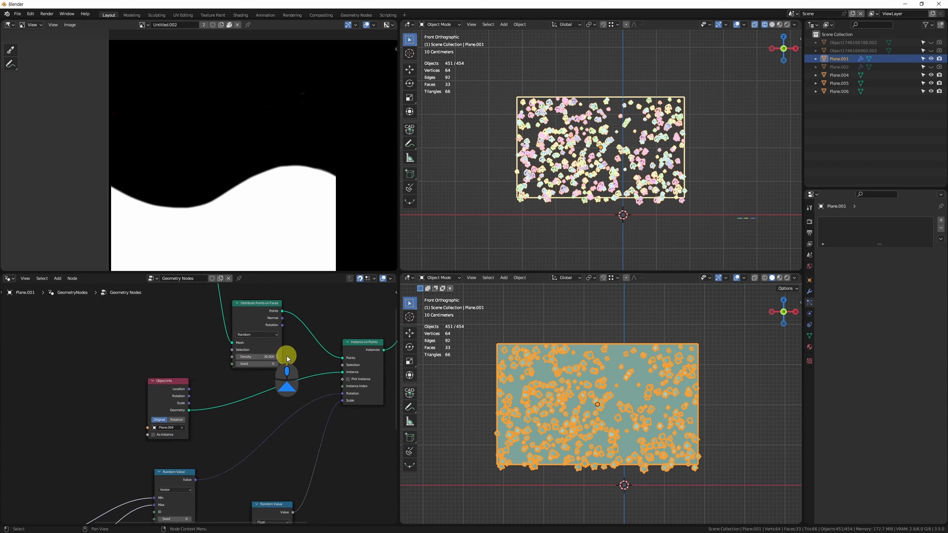
drag(228, 351, 315, 352)
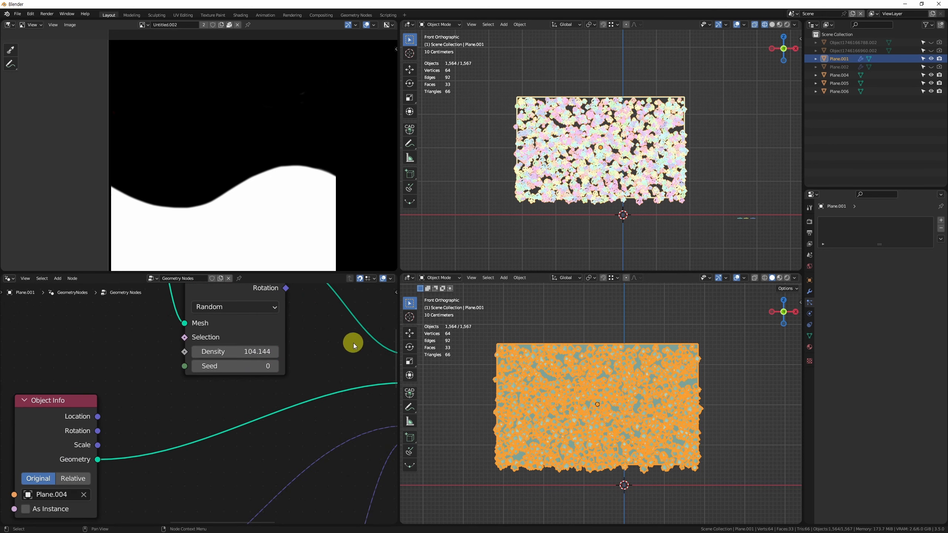
click(787, 278)
click(713, 427)
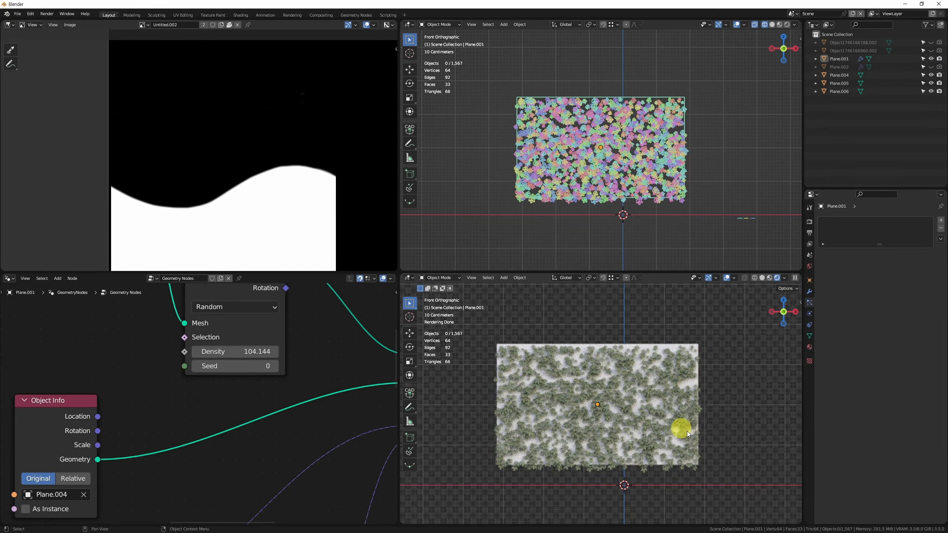
Move the red leaf -474.5 mm along X to the other side of the green leaf, and deselect it
shift+middle_drag(665, 441, 625, 433)
scroll(625, 432, down, 1)
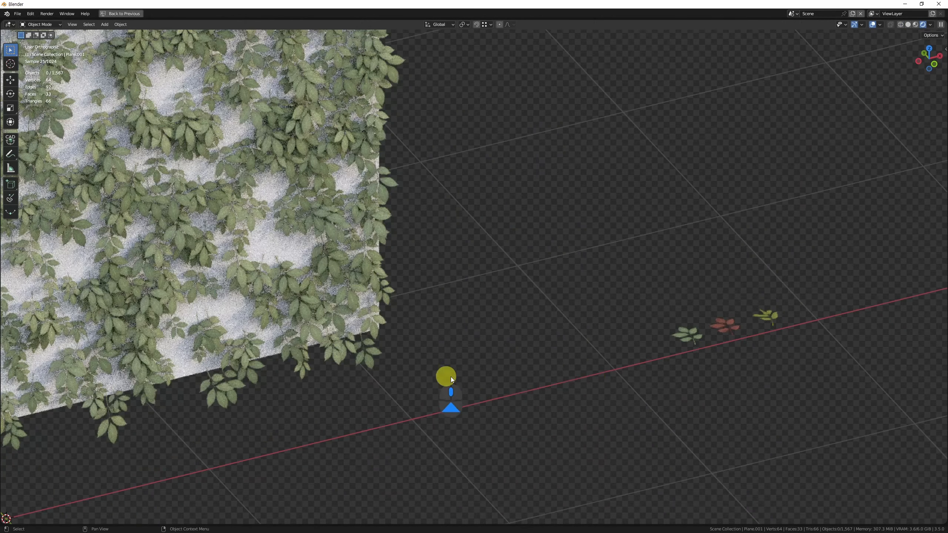
click(346, 364)
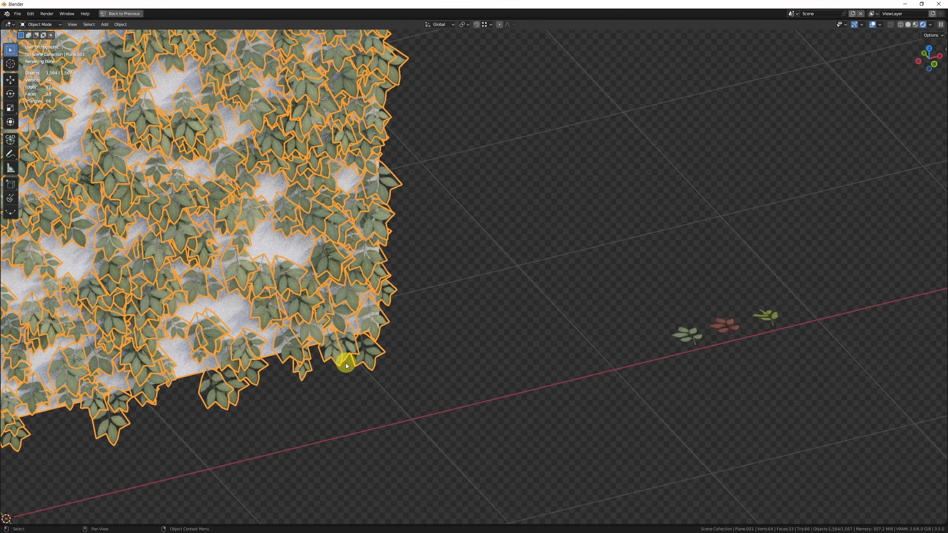
click(732, 335)
key(g)
key(f)
middle_click(630, 382)
click(651, 344)
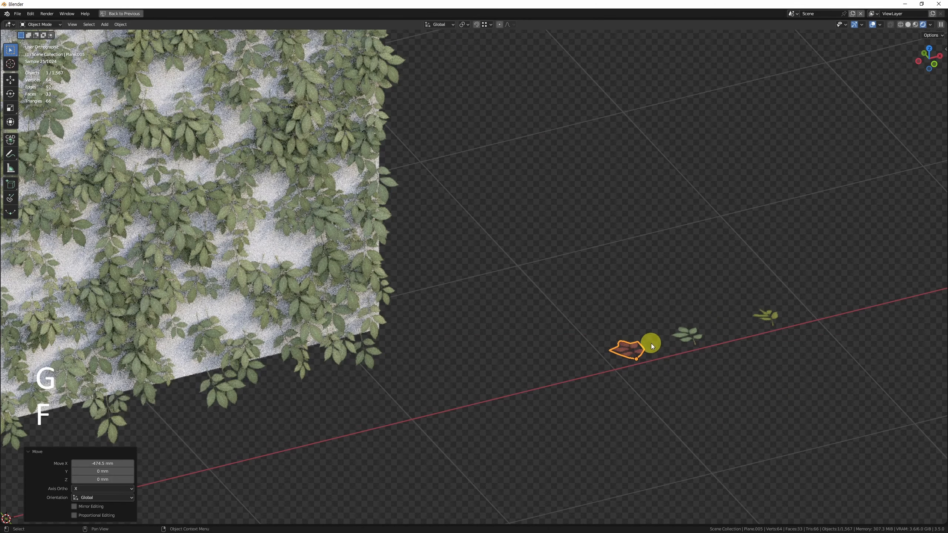
click(631, 430)
middle_drag(384, 391, 416, 383)
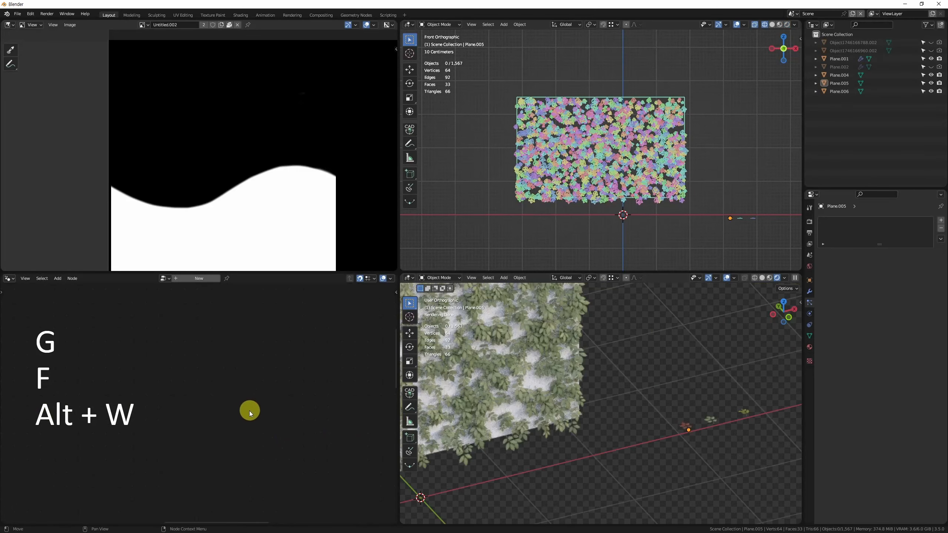
Select the leaf-covered plane to bring its node tree back, and deselect it in the viewport
scroll(637, 420, down, 3)
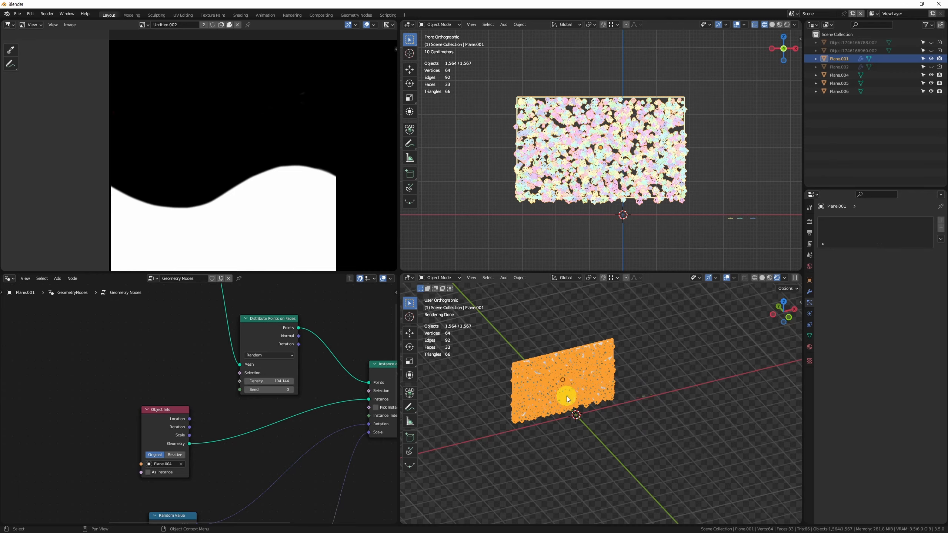
scroll(567, 399, up, 6)
click(643, 465)
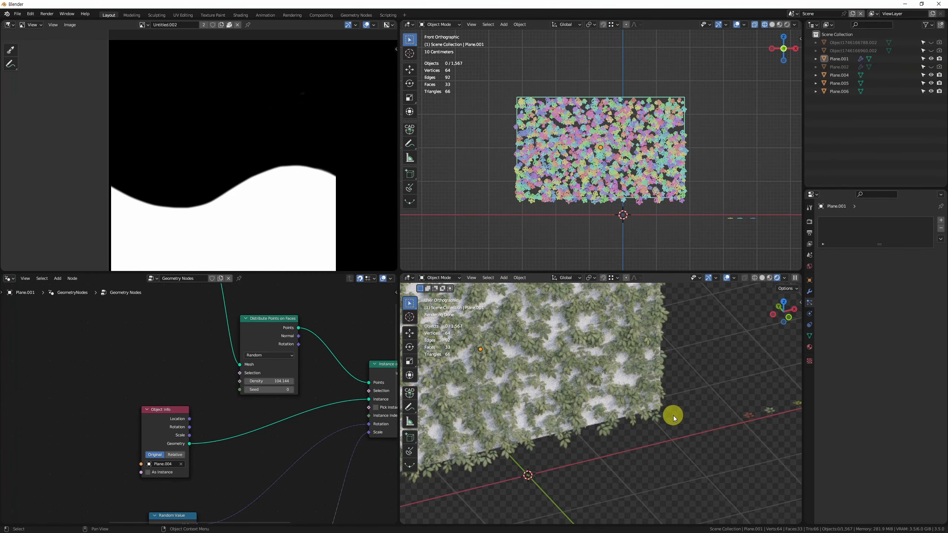
Move the Object Info node farther from Instance on Points, level with its Instance input
scroll(726, 419, up, 7)
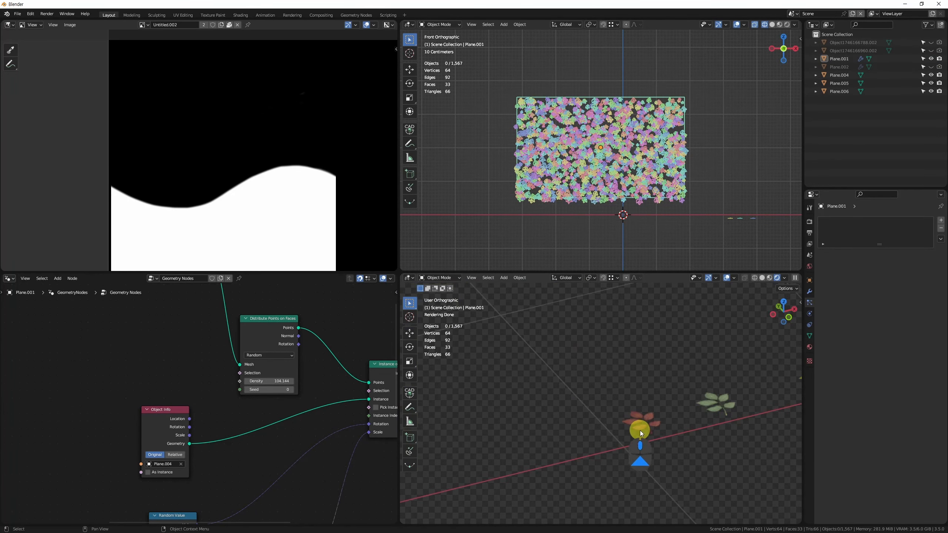
shift+middle_drag(467, 448, 516, 430)
scroll(286, 419, down, 5)
middle_drag(232, 427, 306, 415)
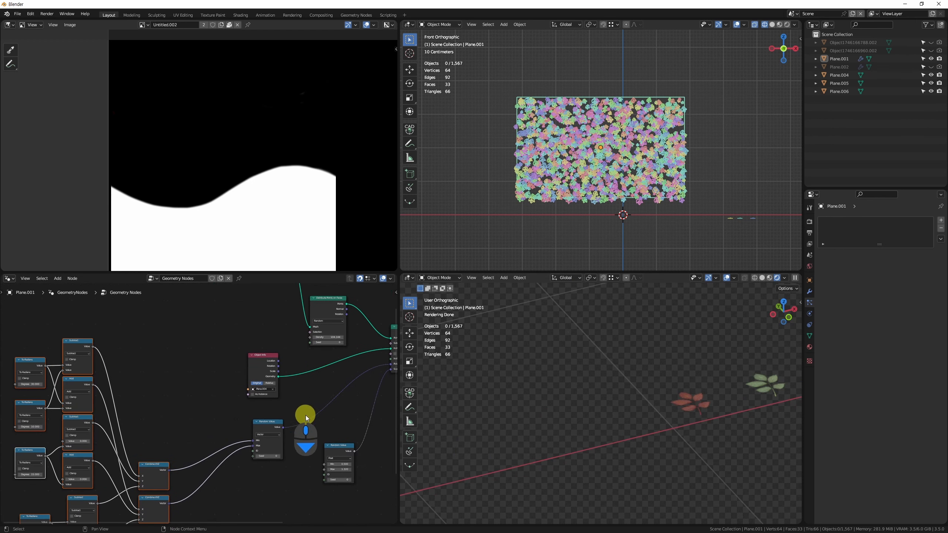
middle_drag(369, 351, 320, 352)
scroll(320, 351, up, 1)
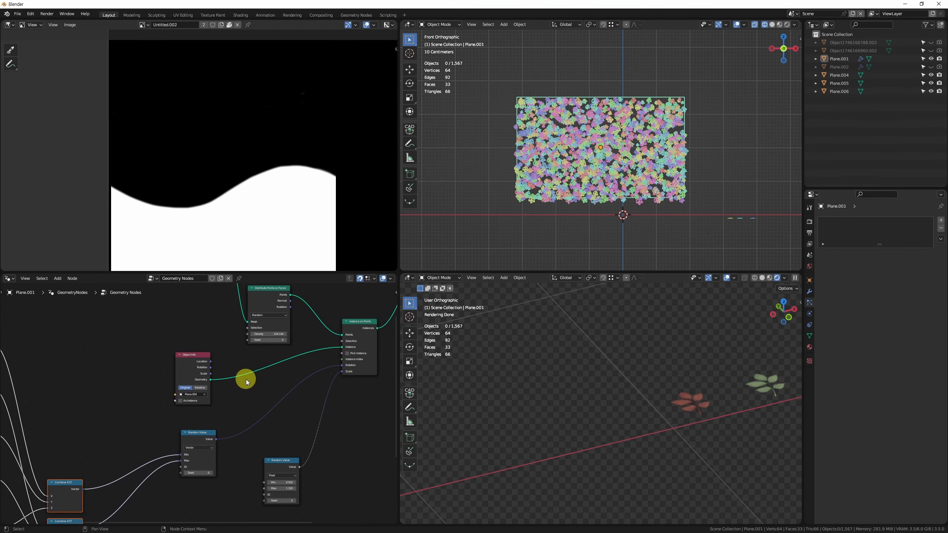
middle_drag(240, 373, 260, 369)
drag(225, 338, 206, 364)
key(g)
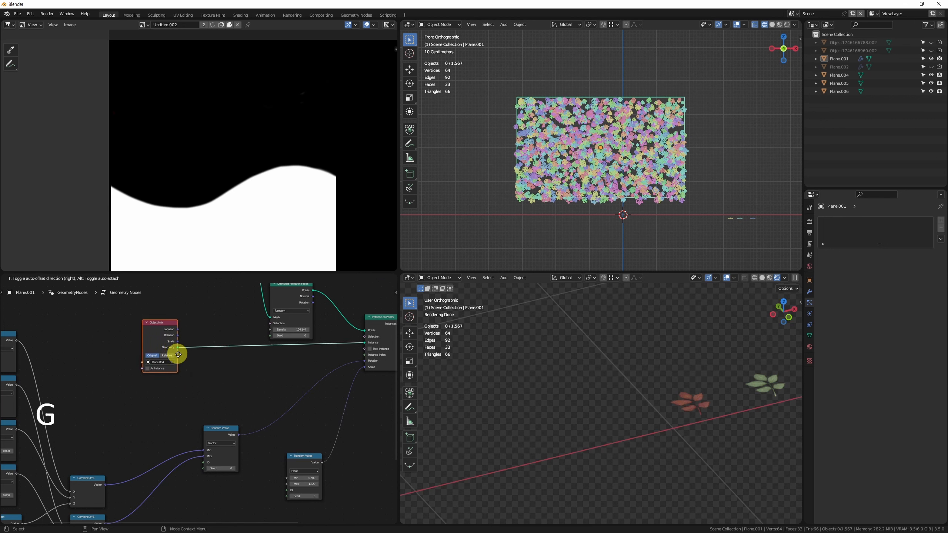
middle_drag(170, 359, 178, 365)
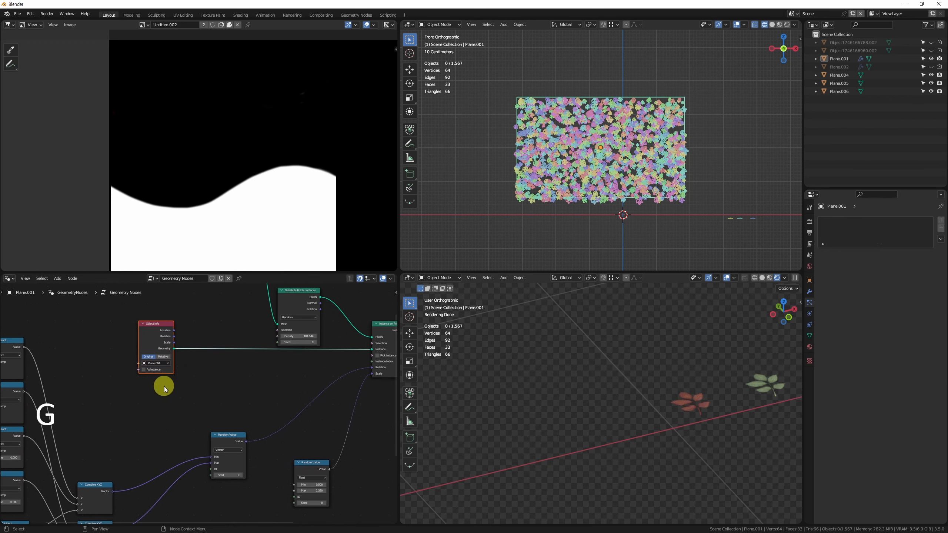
Select the red and green leaves and move them into a new collection named test
shift+middle_drag(711, 383, 613, 389)
drag(703, 367, 565, 461)
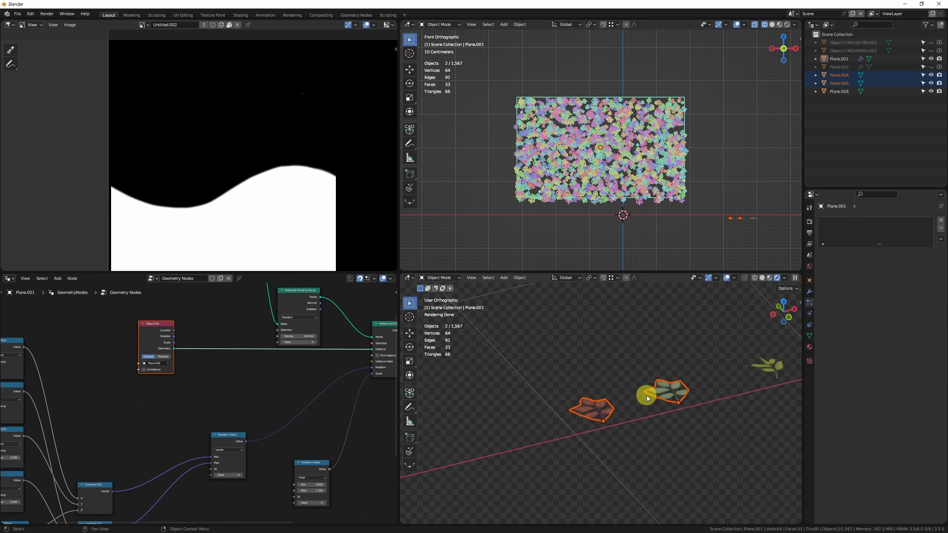
key(m)
click(652, 418)
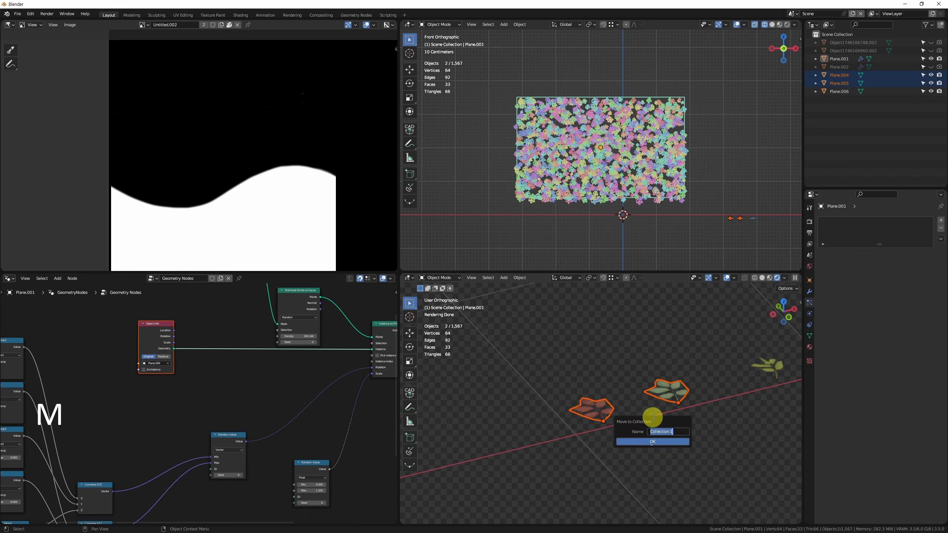
text(test)
key(Return)
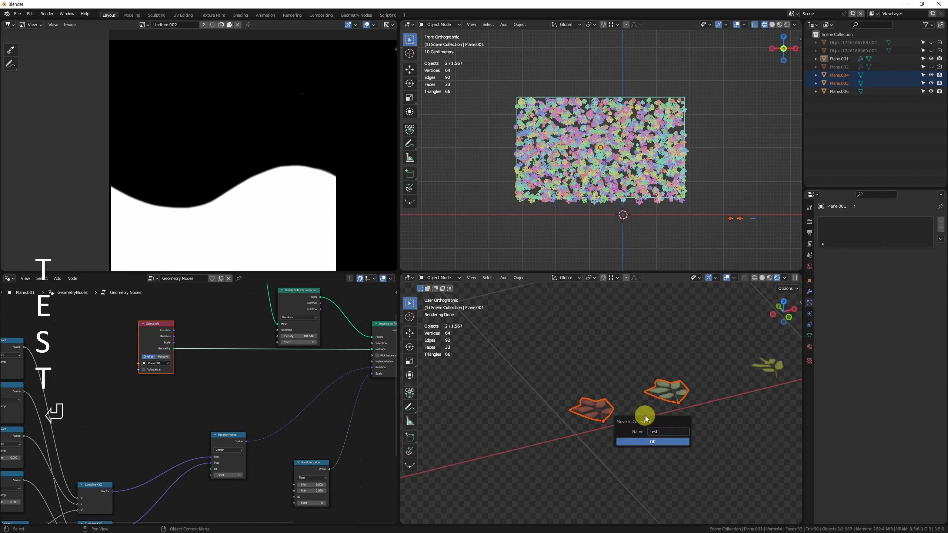
key(Return)
click(173, 383)
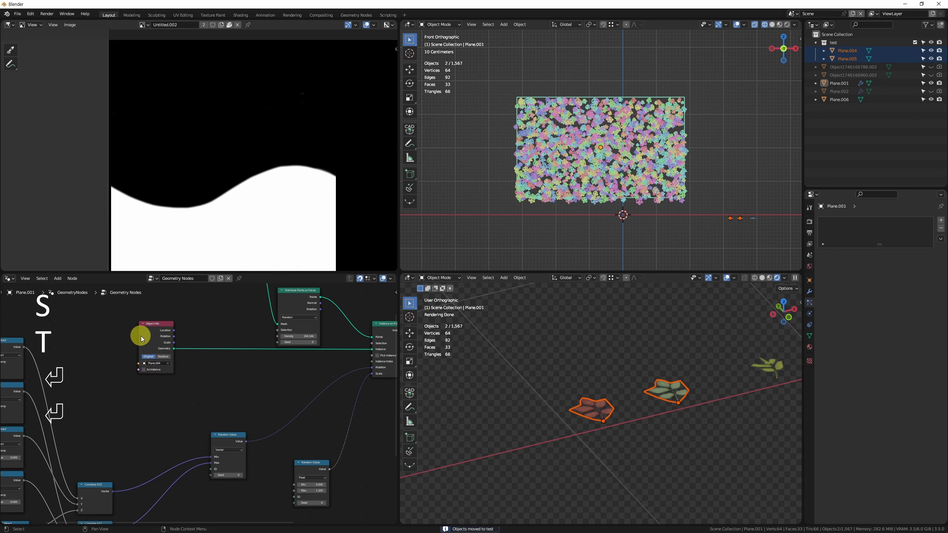
Add a Collection Info node between the Object Info and Random Value nodes, and set its collection to test
key(shift+a)
text(collec)
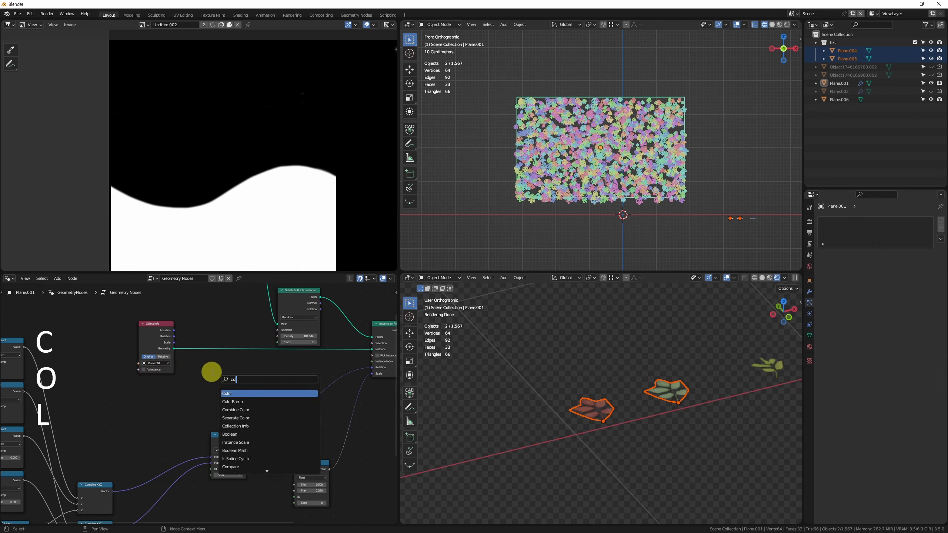
key(Return)
key(Return)
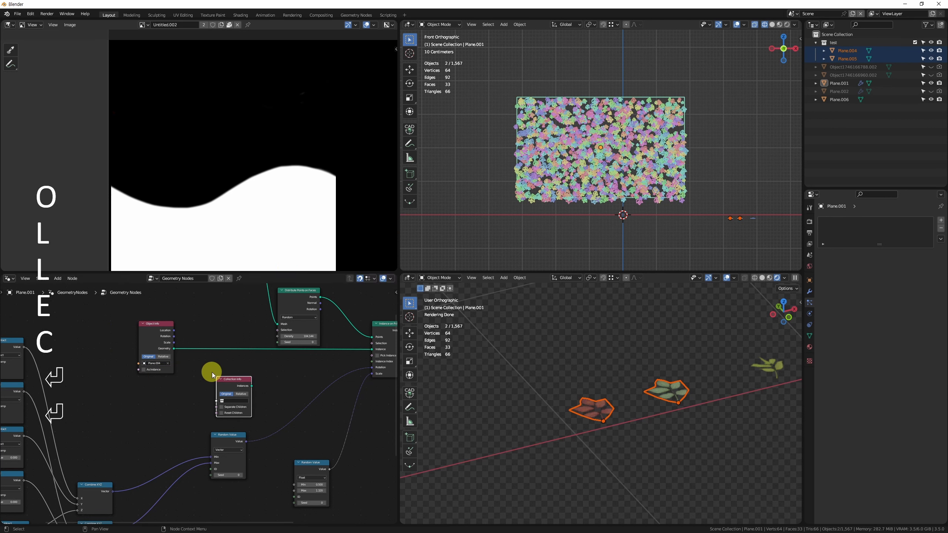
click(233, 401)
click(233, 411)
Connect the Collection Info instances to the Instance input of Instance on Points, and enable Separate Children and Reset Children
scroll(237, 408, up, 4)
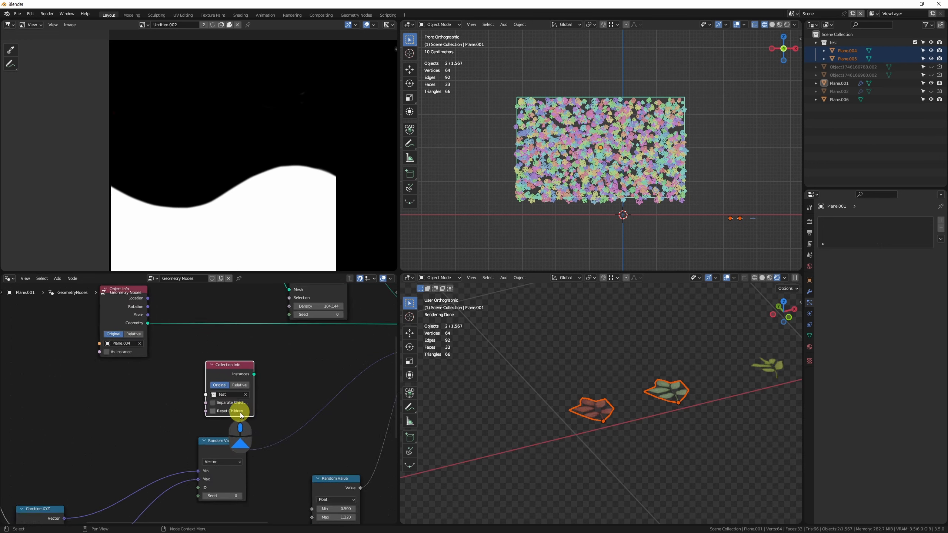
scroll(157, 401, down, 2)
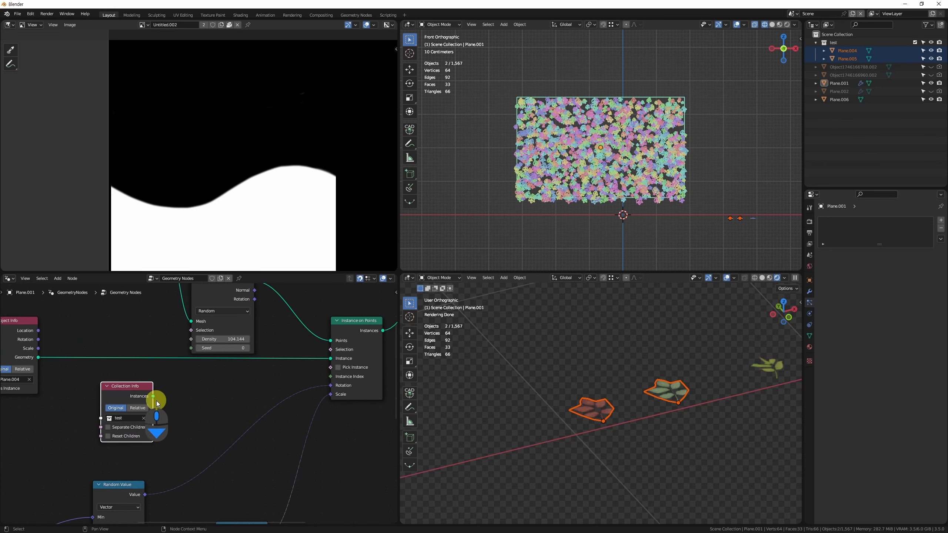
drag(153, 396, 330, 358)
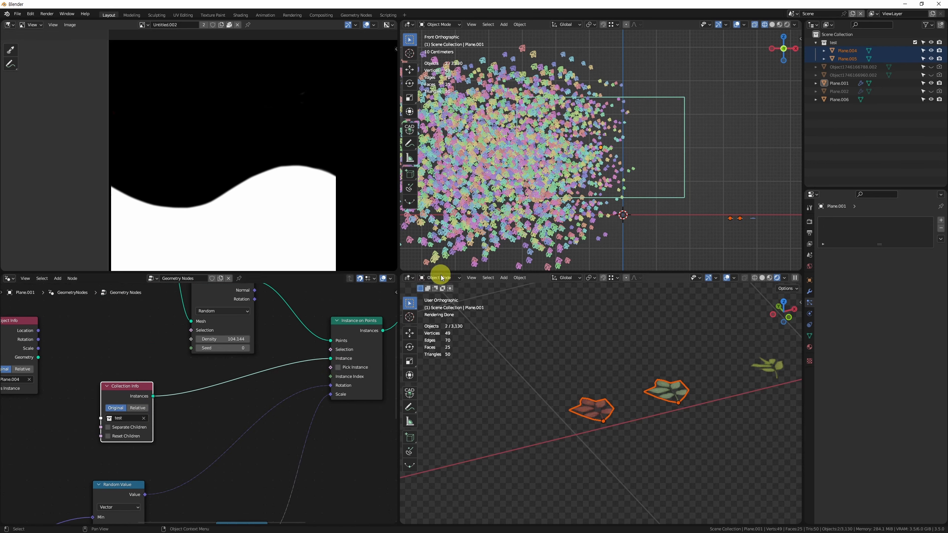
shift+middle_drag(580, 177, 628, 169)
scroll(207, 376, up, 3)
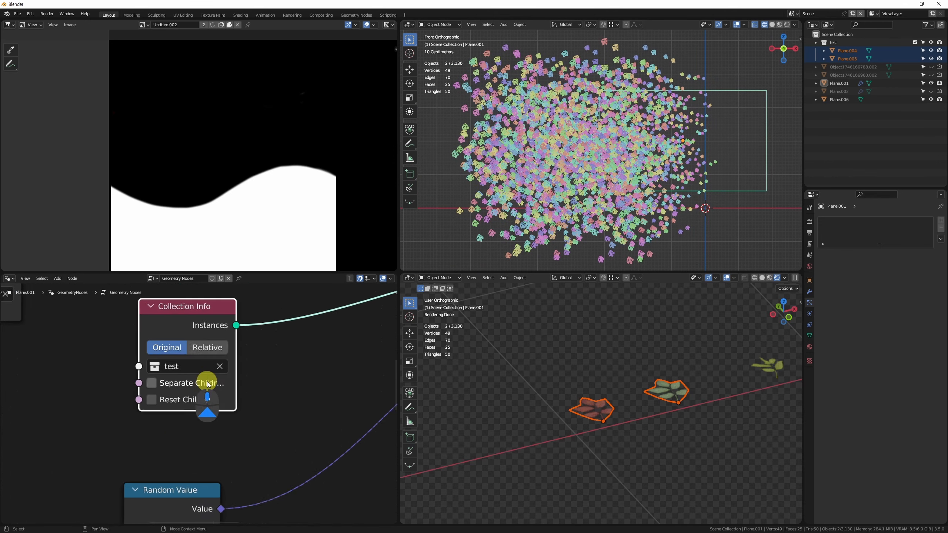
click(174, 388)
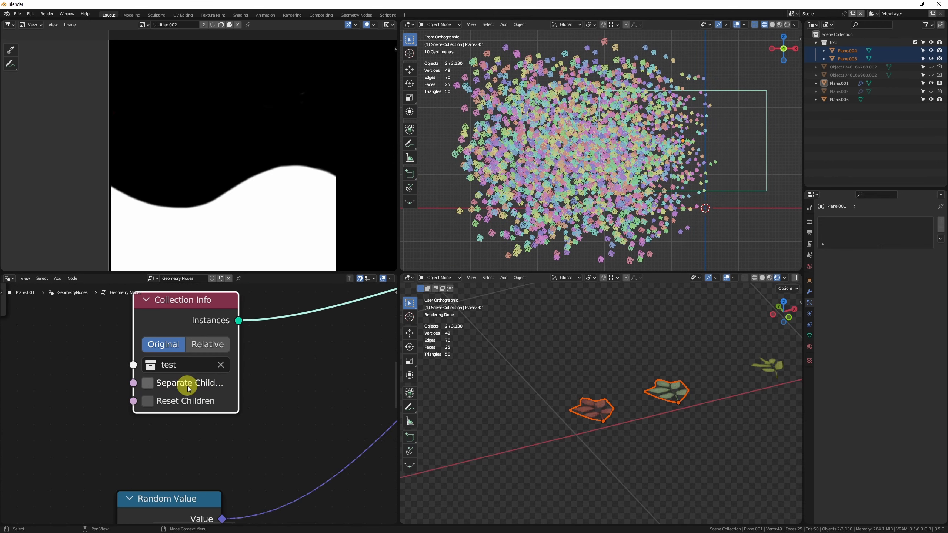
click(167, 403)
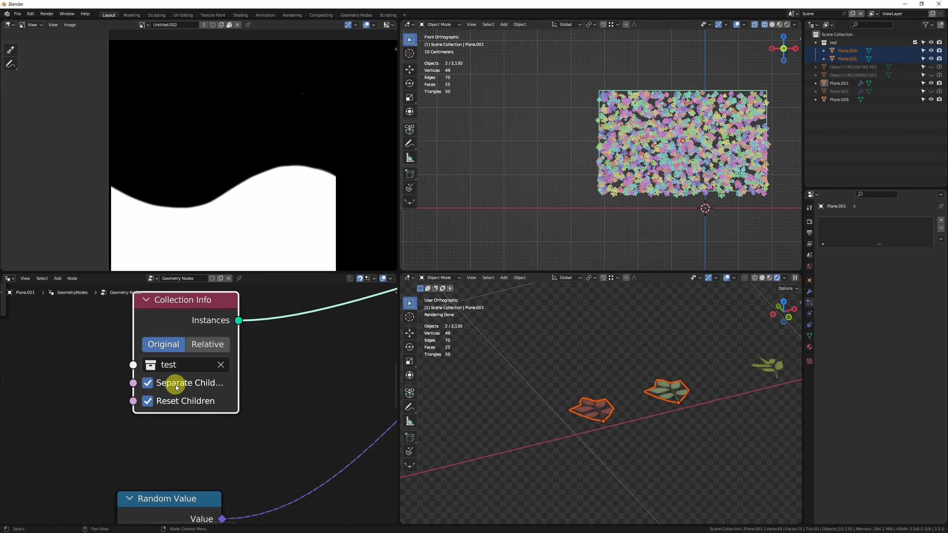
Examine up close how the collection's leaves are scattered over the plane, and compare them with the two source leaves
scroll(614, 175, up, 3)
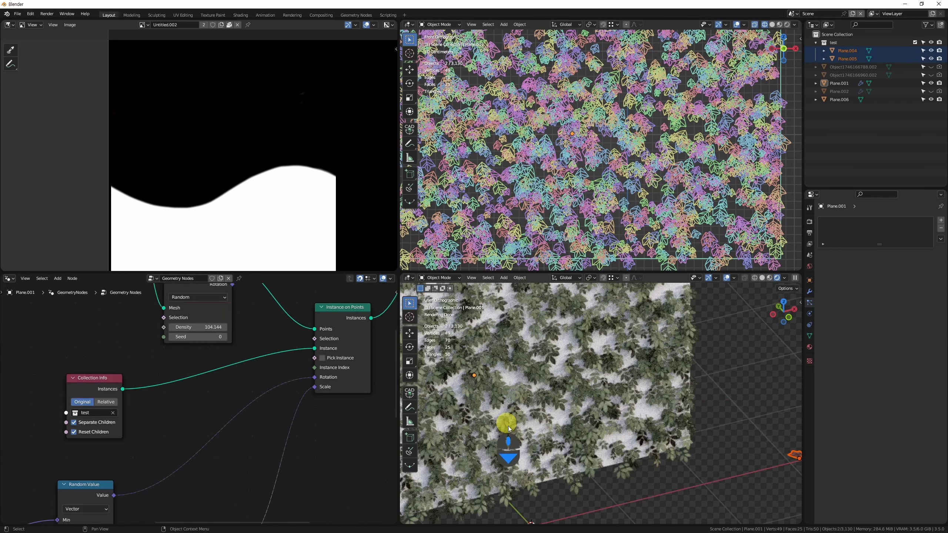
click(542, 447)
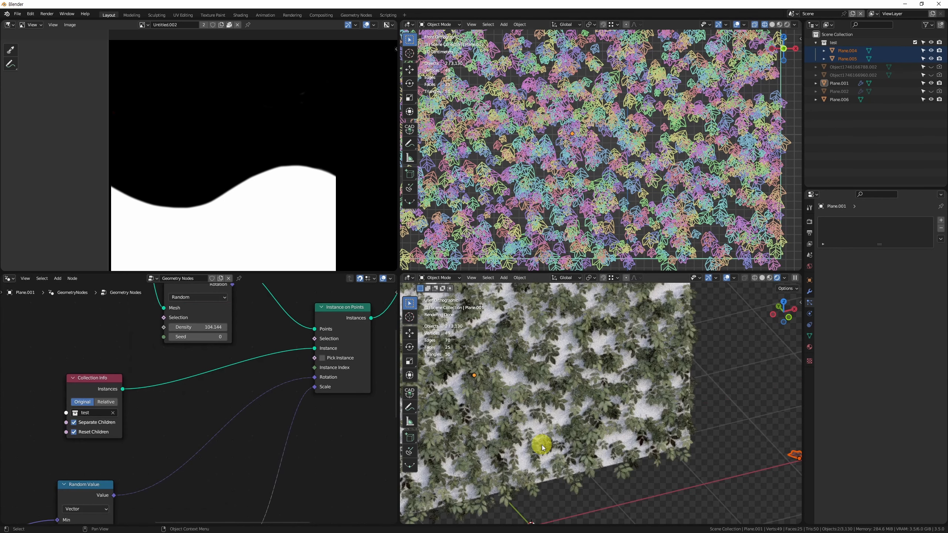
scroll(540, 356, up, 5)
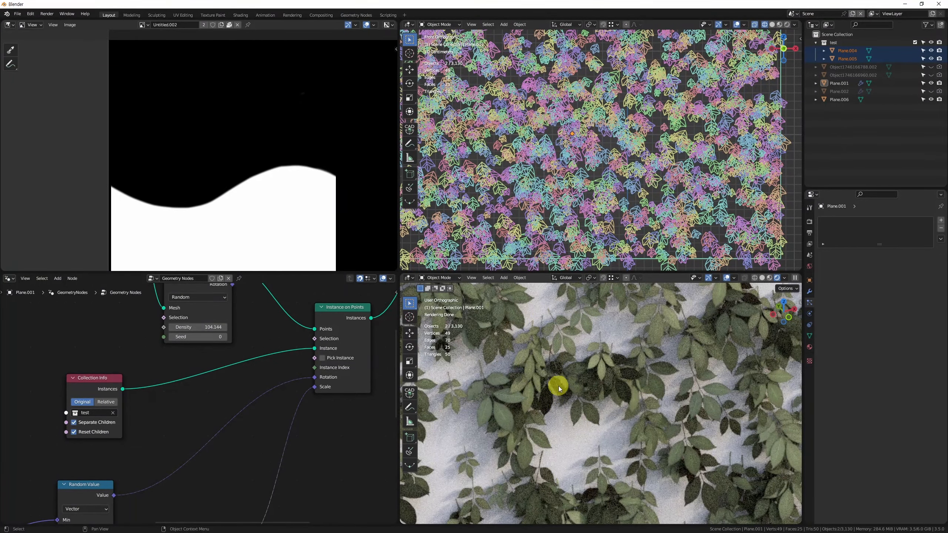
scroll(559, 386, down, 4)
shift+middle_drag(783, 476, 703, 410)
scroll(639, 413, up, 3)
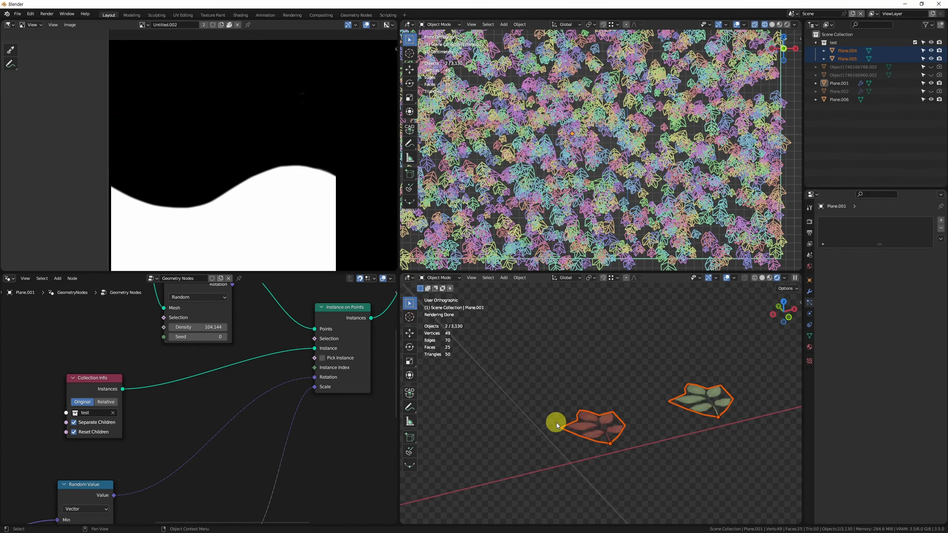
scroll(556, 422, down, 3)
shift+middle_drag(556, 422, 605, 376)
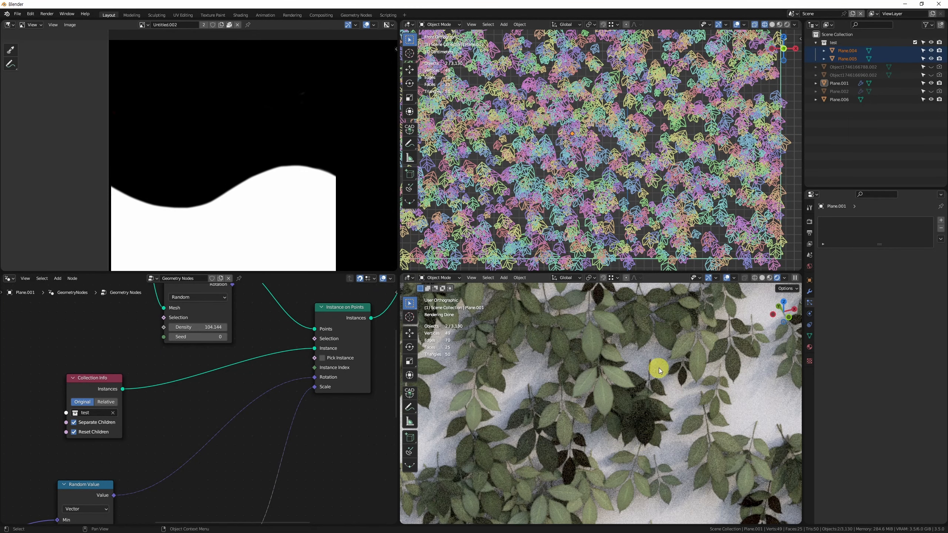
shift+middle_drag(630, 407, 598, 364)
scroll(620, 110, up, 6)
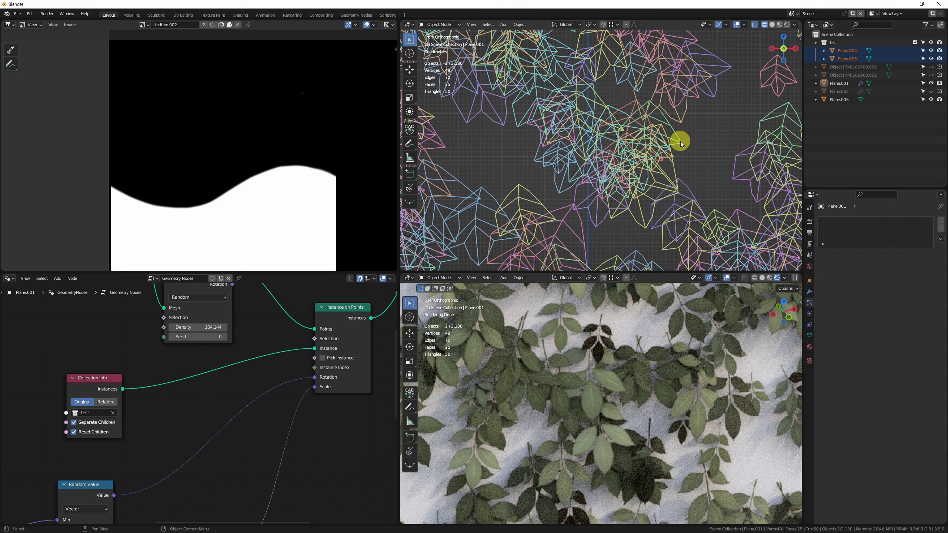
Enable Pick Instance on the Instance on Points node and inspect the mix of leaves on the whole plane
scroll(309, 379, up, 2)
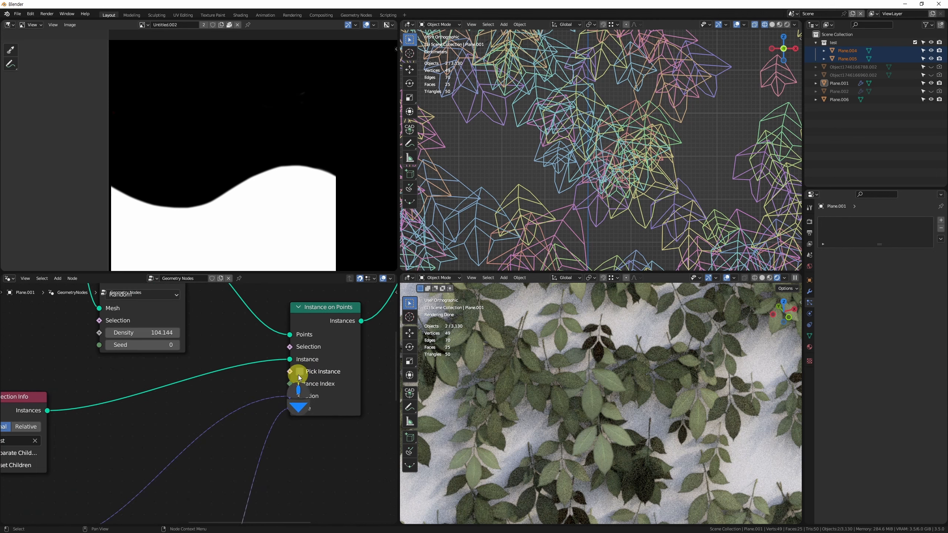
click(300, 372)
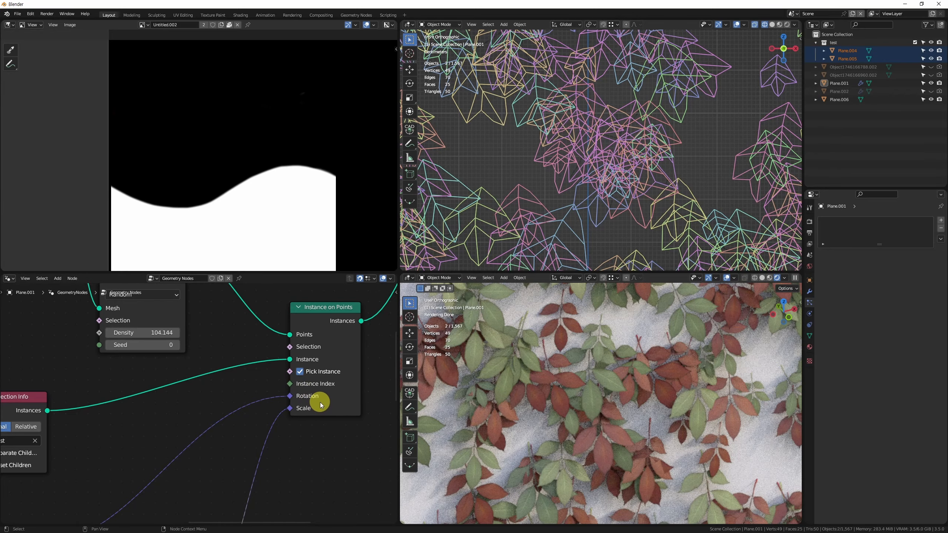
scroll(634, 402, down, 10)
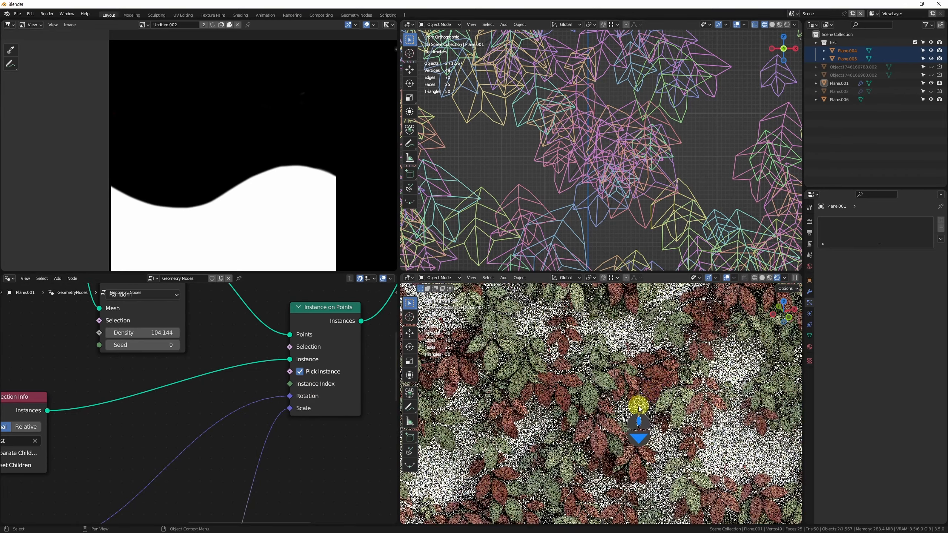
scroll(532, 402, up, 5)
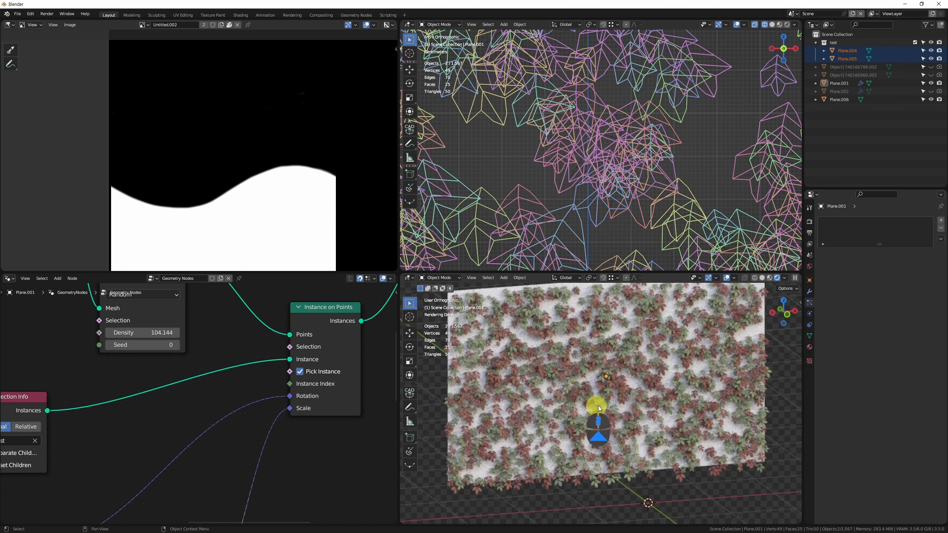
Cut the Collection Info node out of the tree and reconnect the Object Info geometry to the Instance input
middle_drag(67, 425, 206, 347)
drag(206, 347, 184, 403)
key(ctrl+x)
middle_drag(160, 354, 228, 420)
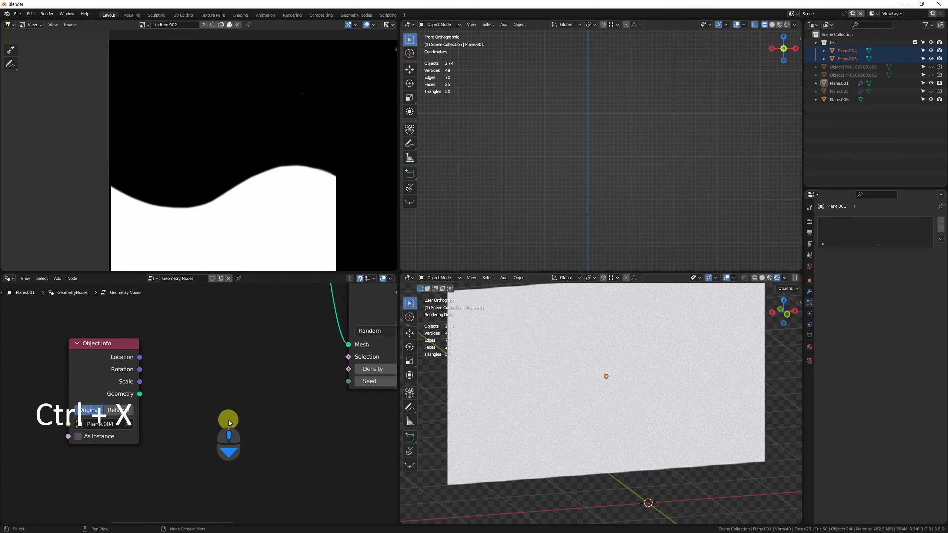
scroll(228, 420, down, 4)
drag(212, 419, 153, 405)
middle_drag(152, 368, 150, 402)
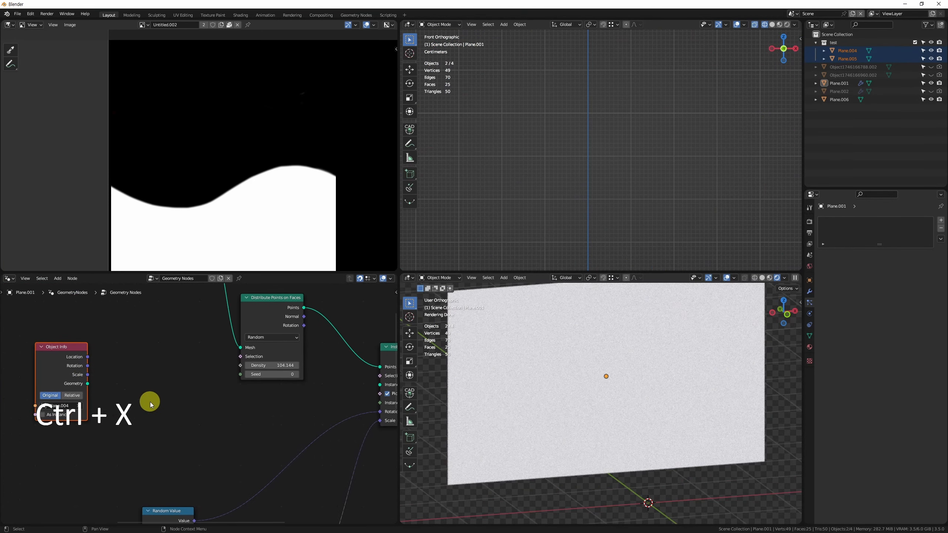
drag(91, 387, 374, 361)
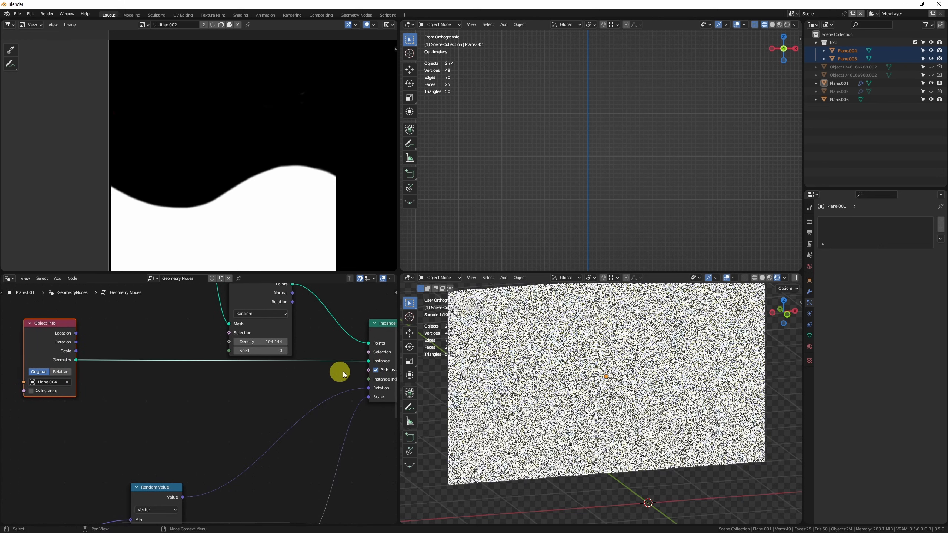
Duplicate the Object Info node and place the copy directly below the original
middle_drag(111, 351, 169, 344)
key(shift+d)
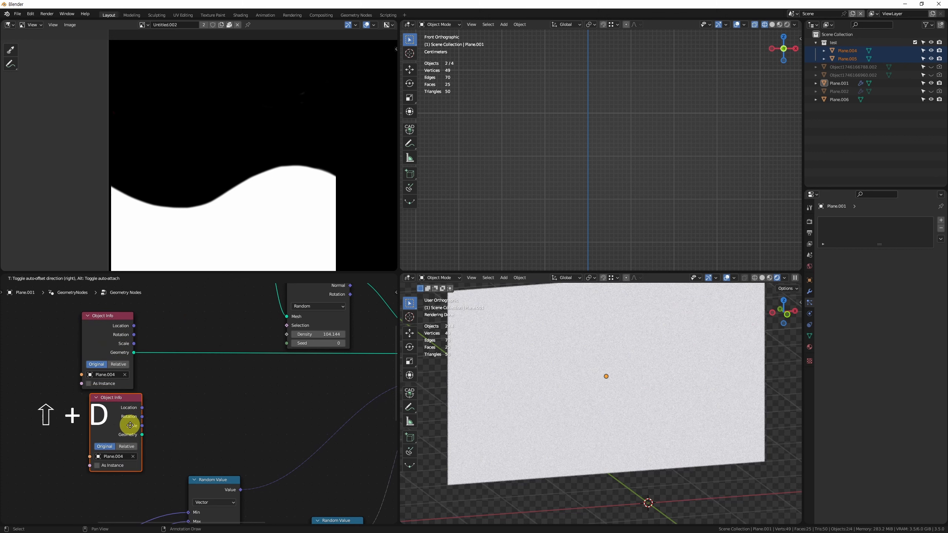
click(128, 422)
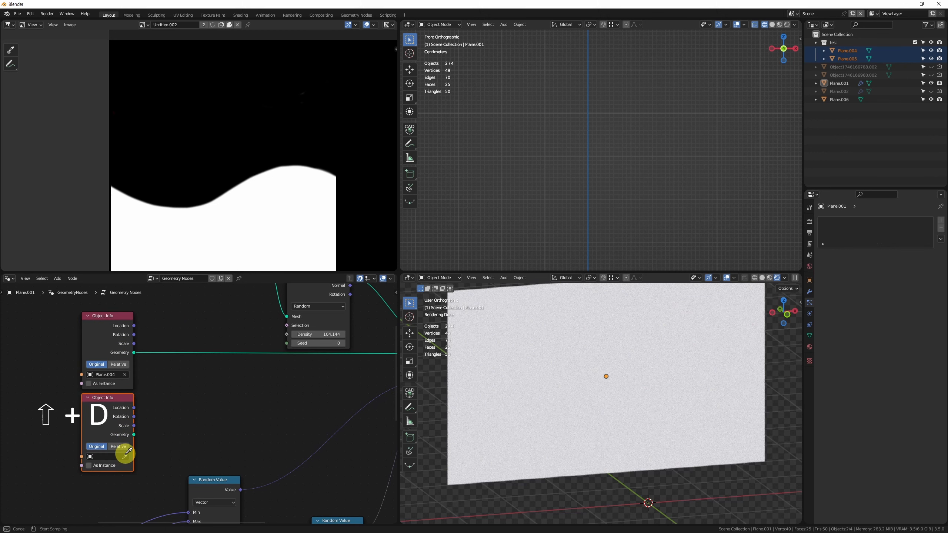
key(Escape)
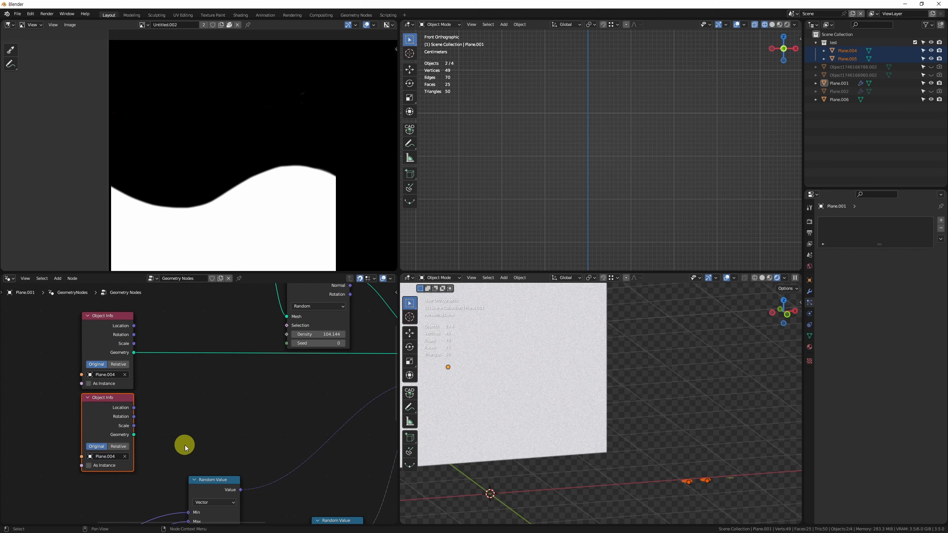
View the leaf-covered plane with Pick Instance off, and enable Pick Instance on the Instance on Points node again
middle_drag(225, 401, 15, 435)
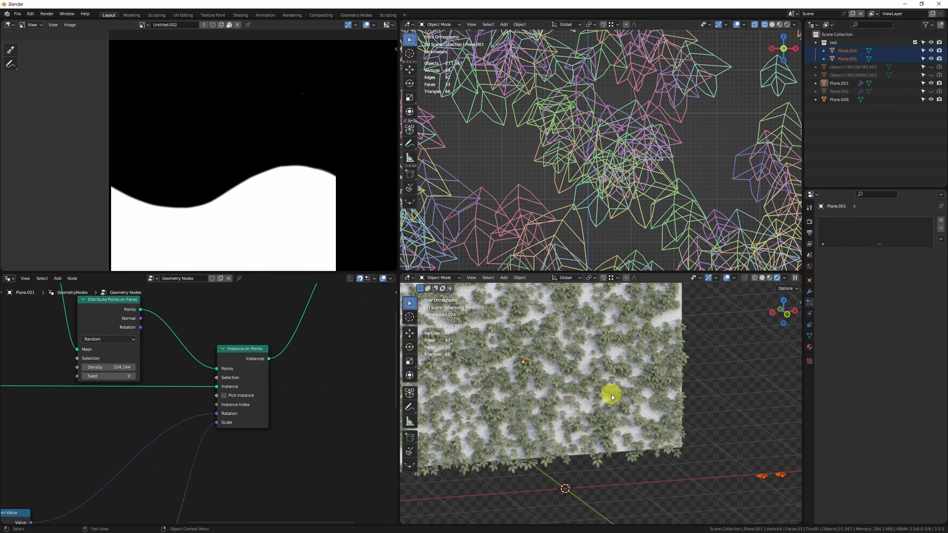
middle_drag(612, 399, 551, 423)
middle_drag(183, 402, 199, 399)
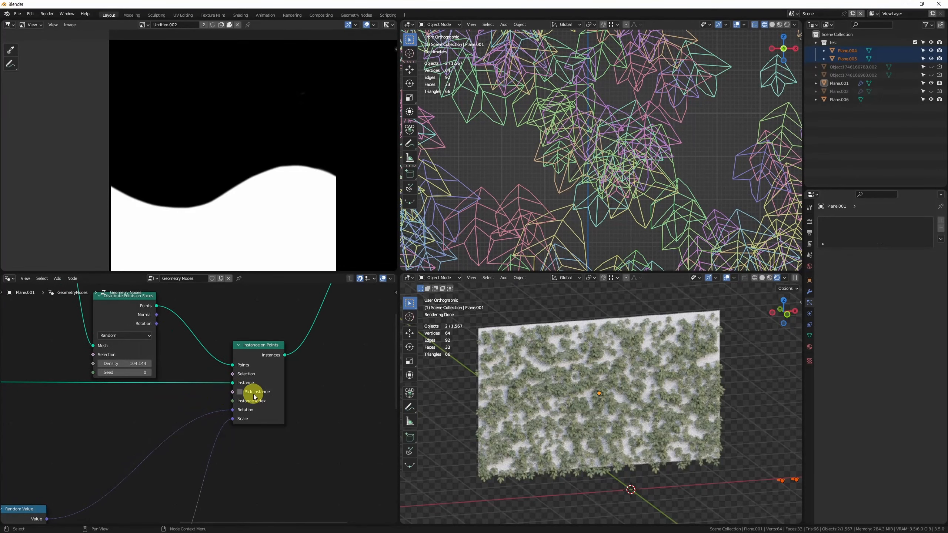
click(240, 392)
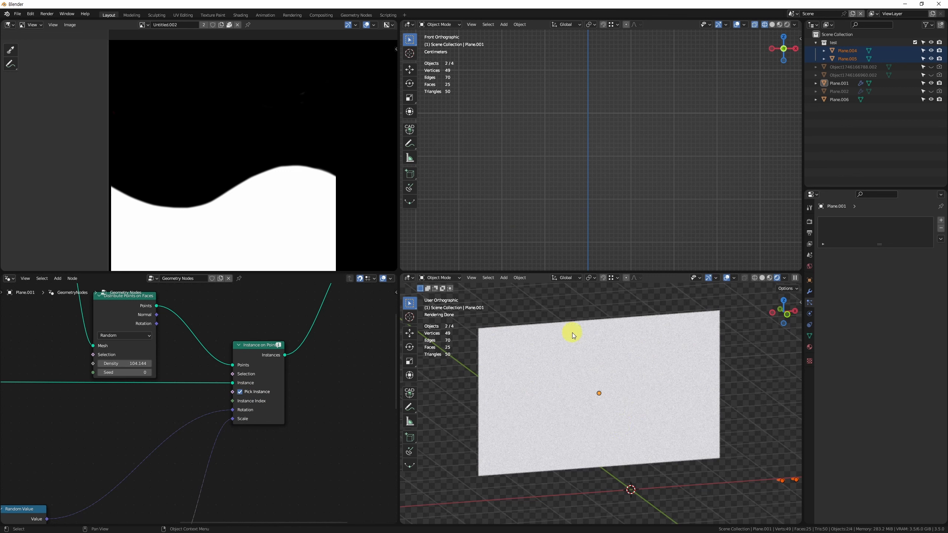
mouse_move(95, 398)
middle_down()
mouse_move(264, 389)
mouse_move(94, 390)
middle_up()
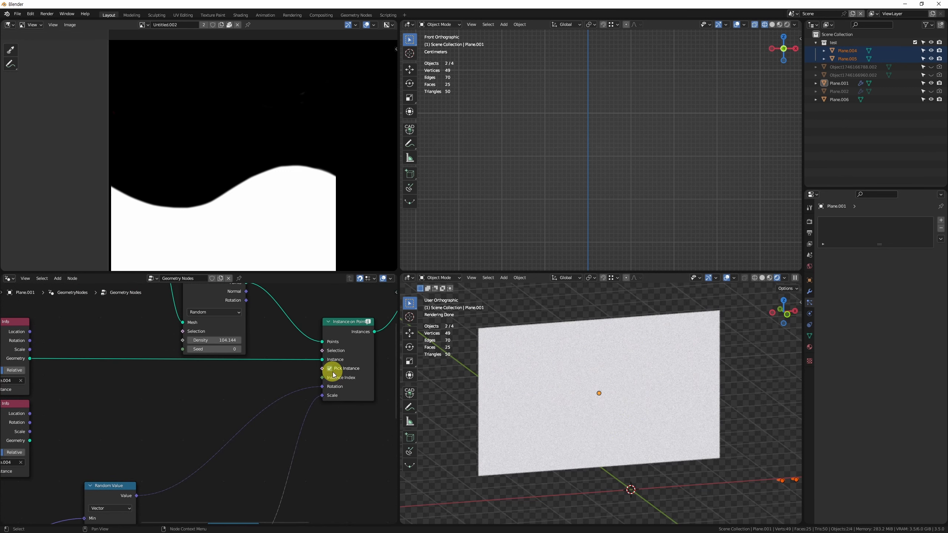
key(shift+a)
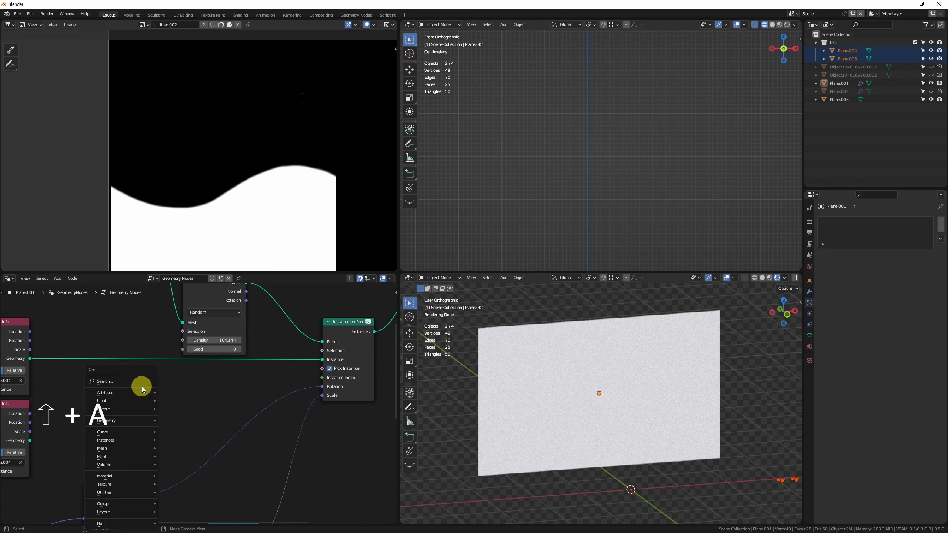
click(364, 432)
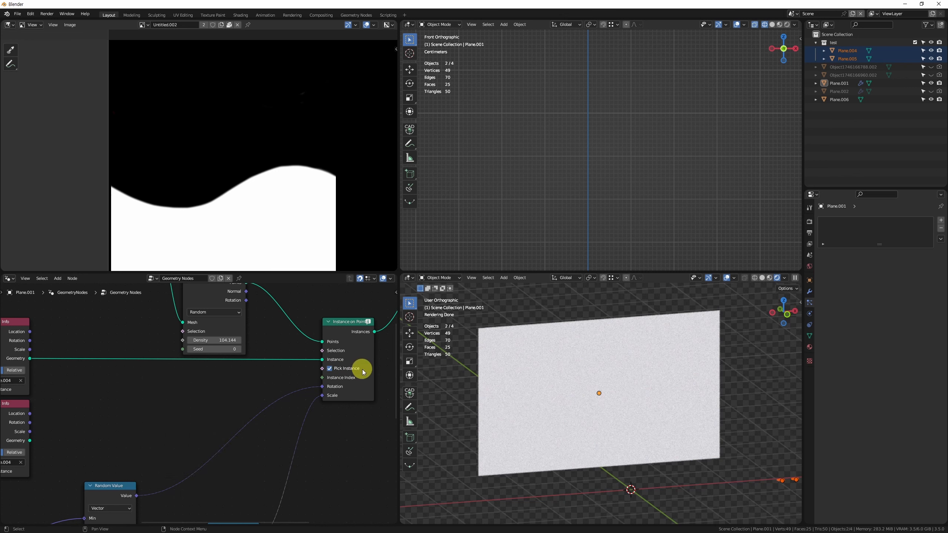
middle_drag(75, 385, 120, 379)
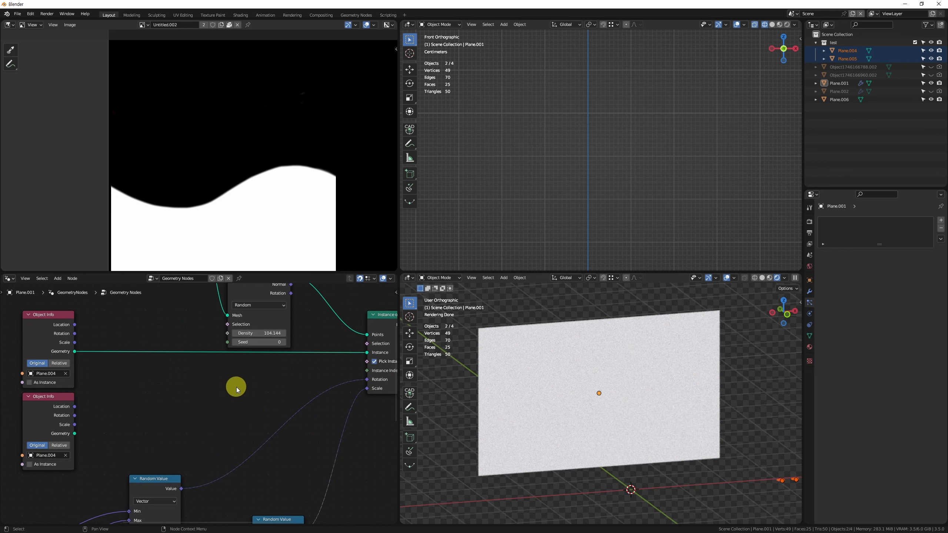
Add a Geometry to Instance node on the link between the original Object Info node and Instance on Points
key(shift+a)
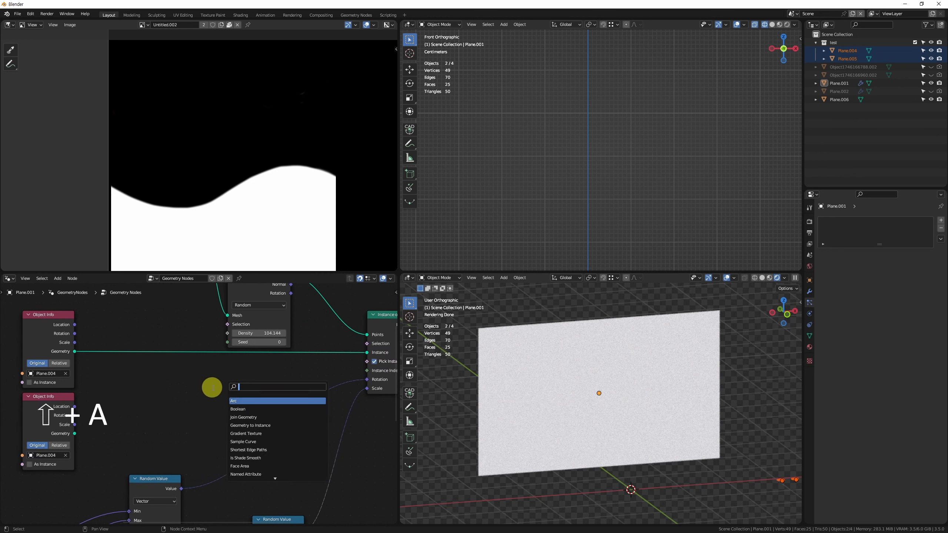
text(geomet)
key(Down)
key(Down)
key(Down)
key(Down)
key(Down)
key(Return)
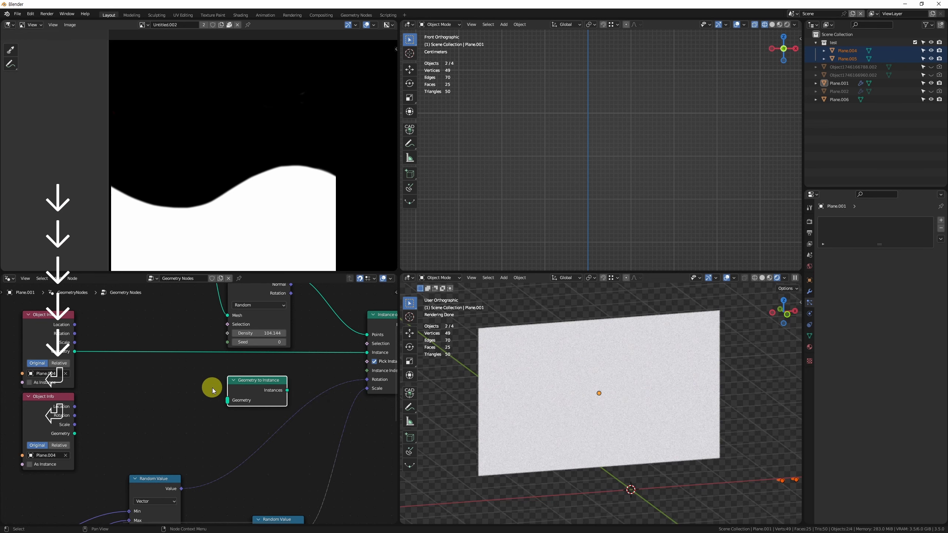
click(171, 328)
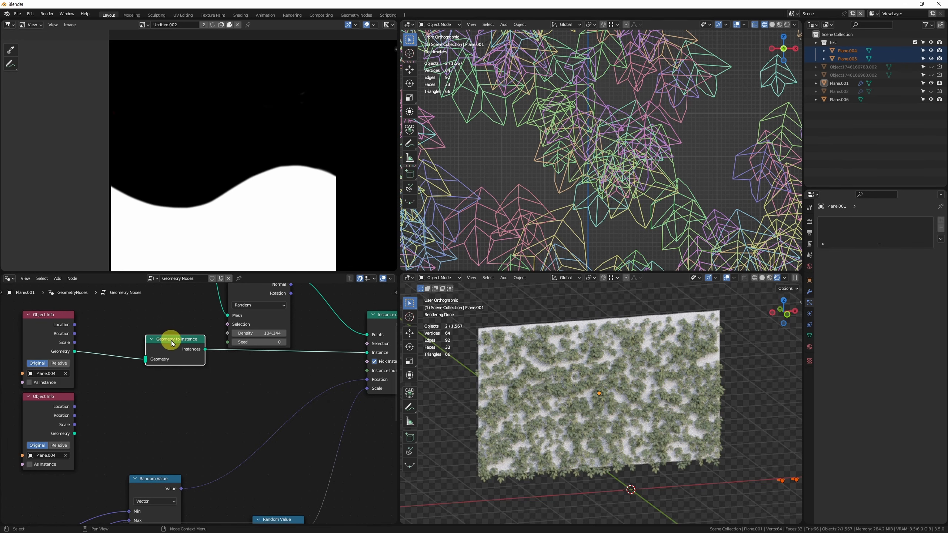
drag(172, 343, 197, 371)
middle_drag(196, 398, 305, 413)
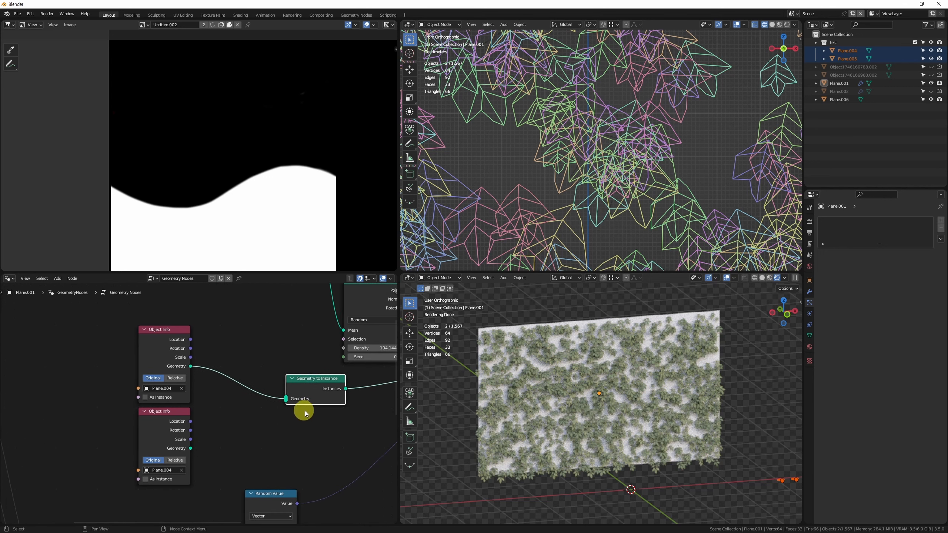
Link the duplicated Object Info node's Geometry output to the Geometry to Instance node as a second input
scroll(304, 413, up, 3)
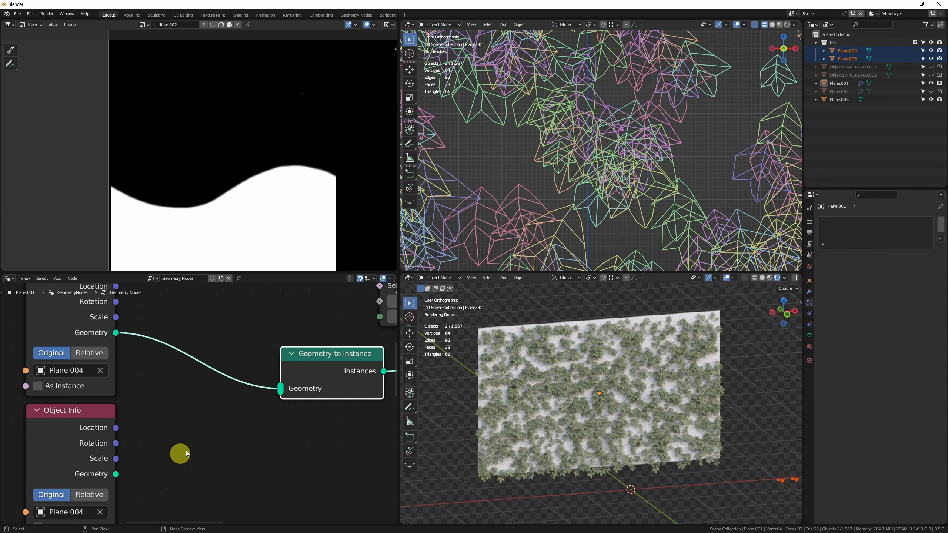
drag(115, 474, 277, 394)
scroll(314, 396, down, 2)
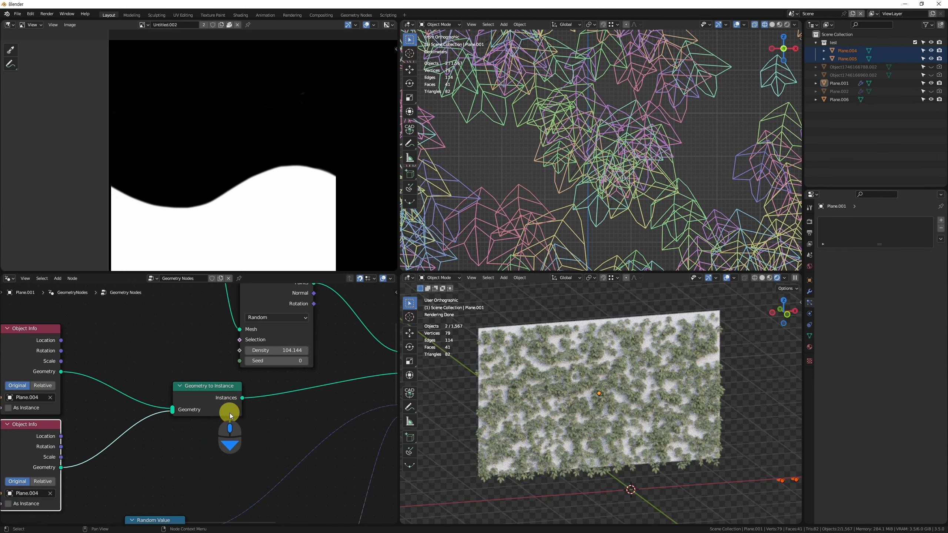
drag(211, 396, 182, 396)
middle_drag(34, 477, 132, 407)
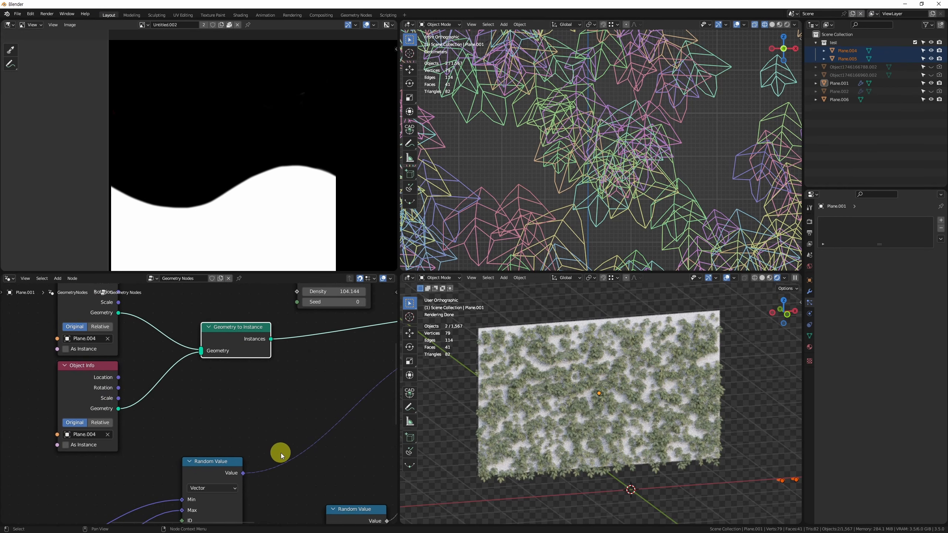
Replace the object in the duplicated Object Info node with the leaf Plane.005 picked from the scene
click(107, 434)
click(108, 434)
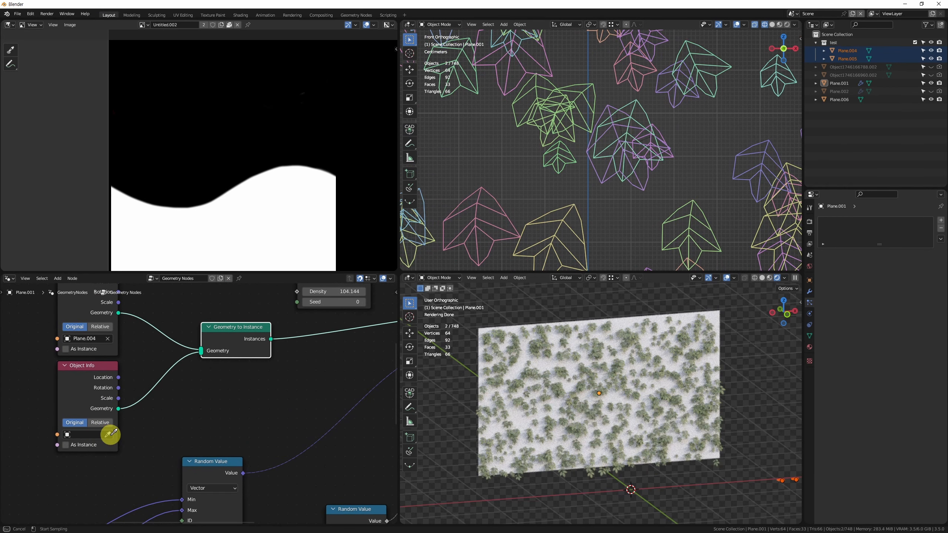
click(799, 476)
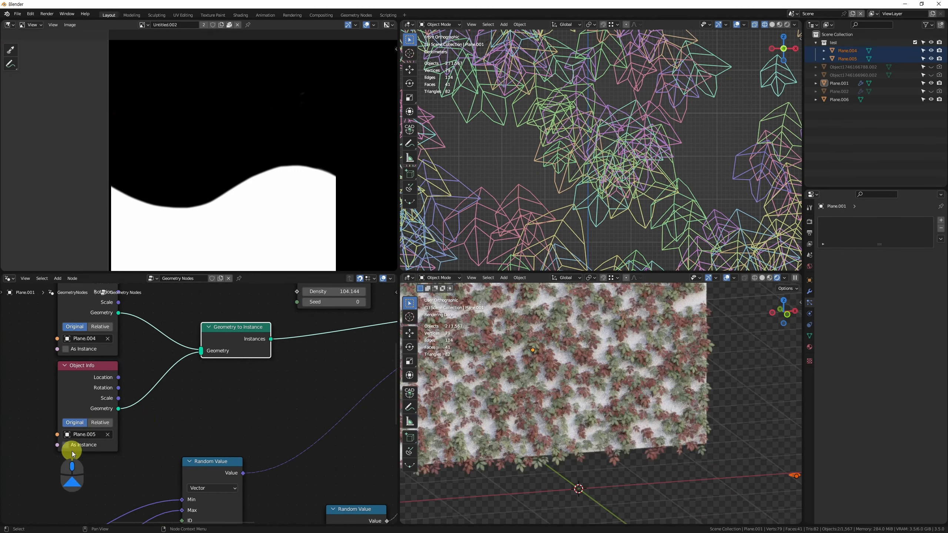
middle_drag(237, 377, 208, 408)
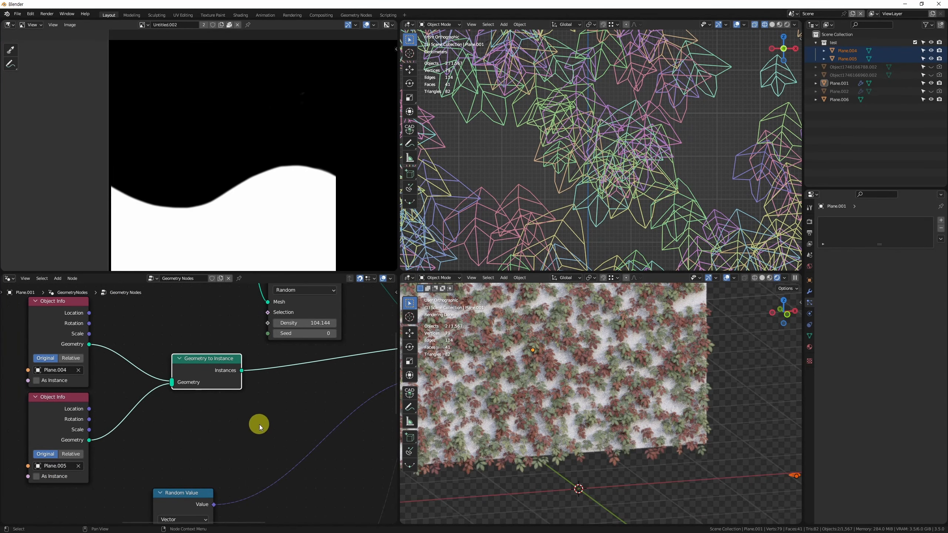
scroll(656, 423, up, 8)
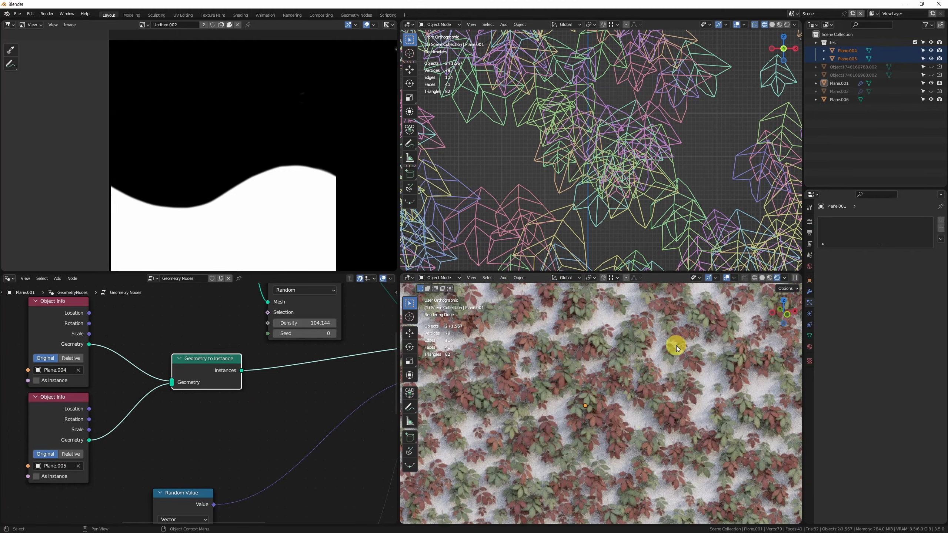
scroll(592, 399, down, 8)
scroll(193, 373, down, 5)
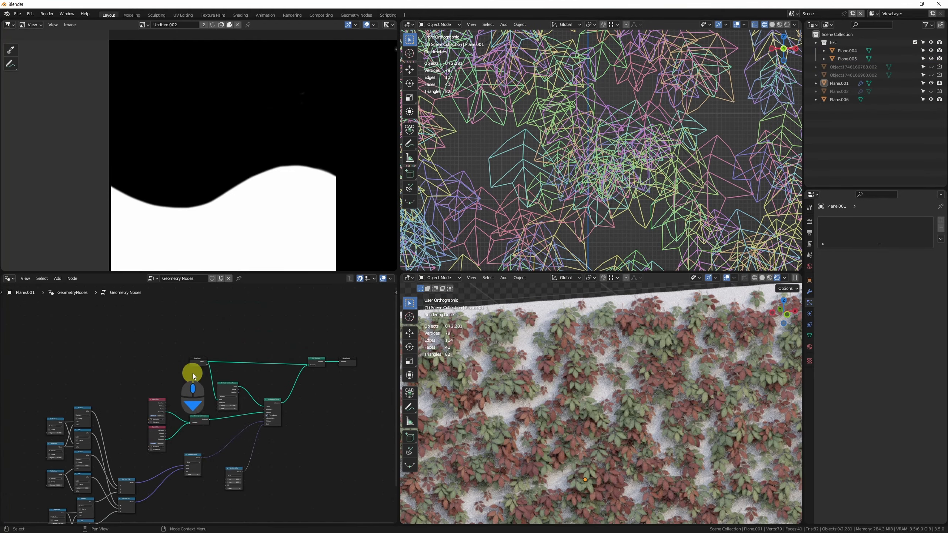
middle_drag(193, 431, 258, 377)
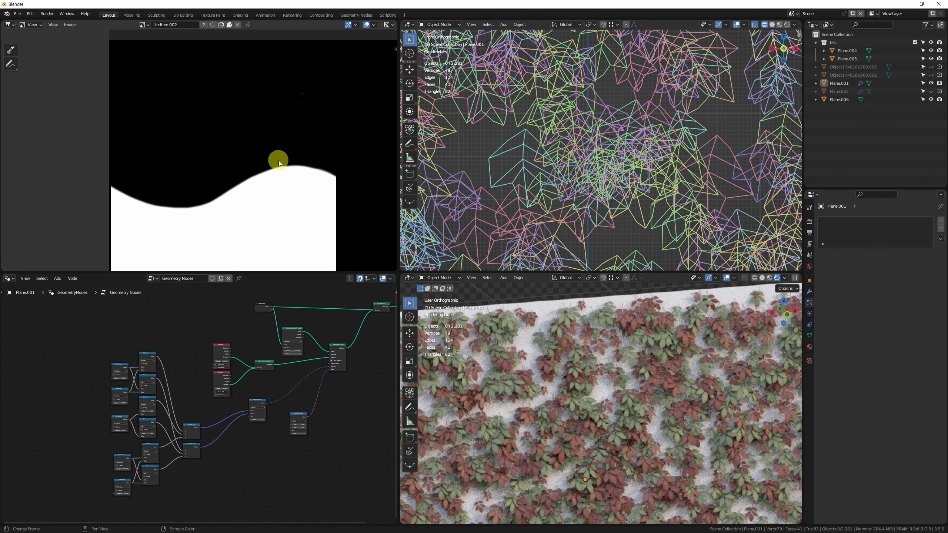
scroll(656, 370, down, 5)
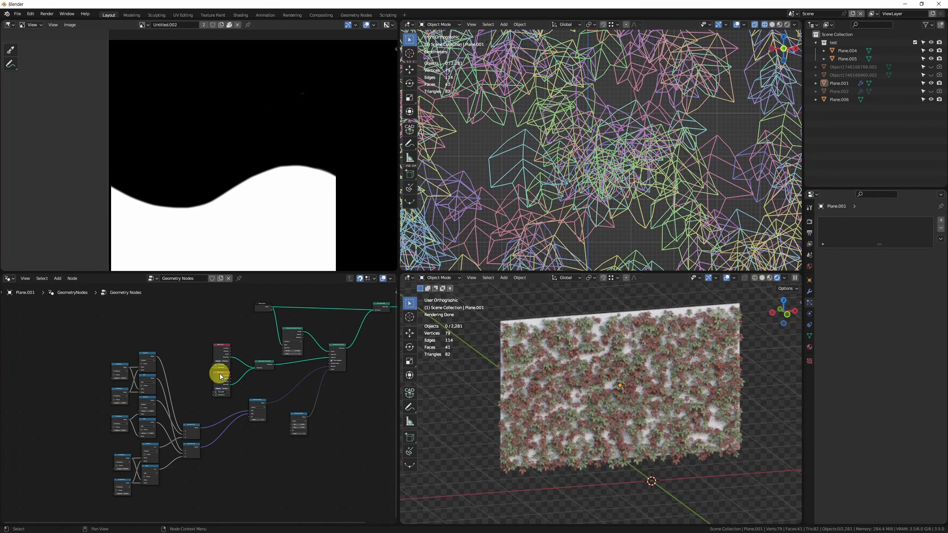
drag(204, 488, 108, 349)
key(alt+w)
key(alt+w)
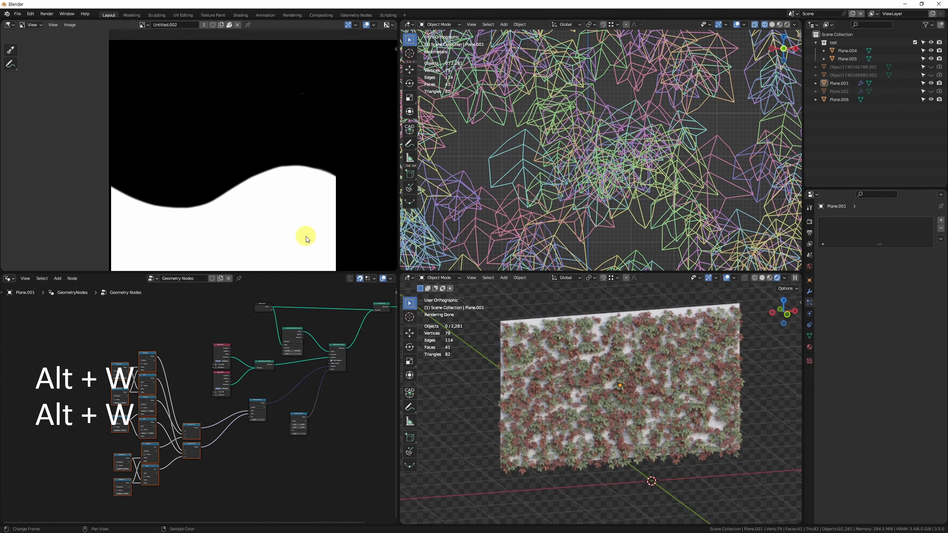
Add an Image Texture node to the node tree, beside the float Random Value node
middle_drag(281, 196, 228, 163)
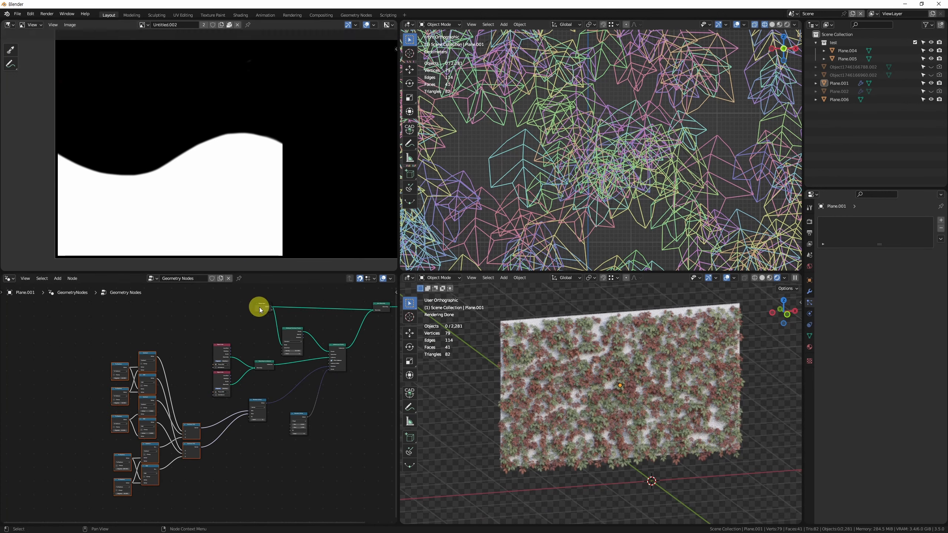
middle_drag(321, 389, 314, 367)
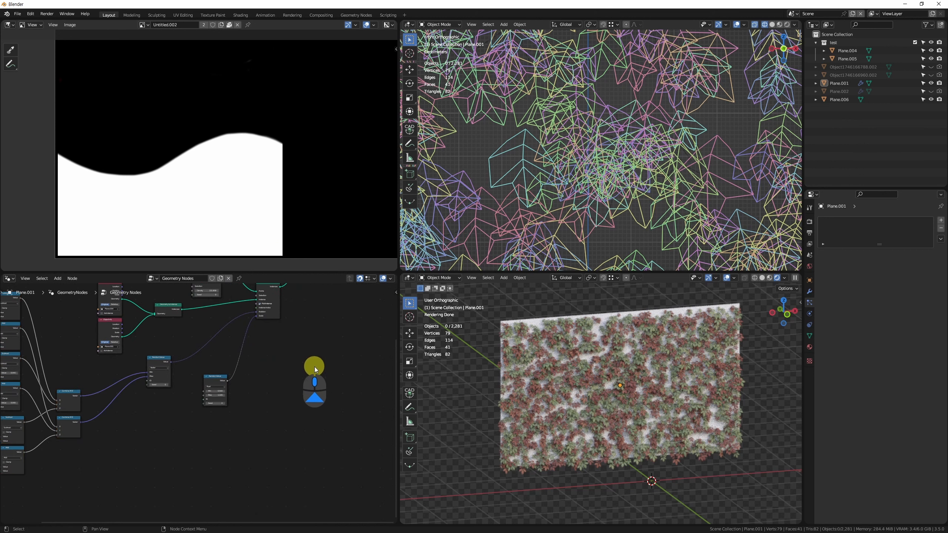
key(shift+a)
text(im)
key(Down)
key(Down)
key(Return)
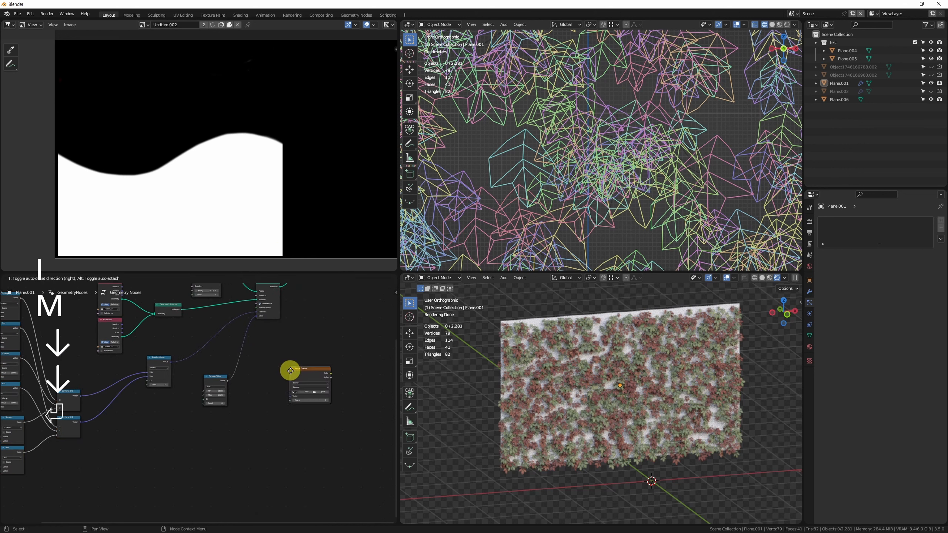
click(291, 371)
scroll(299, 408, up, 1)
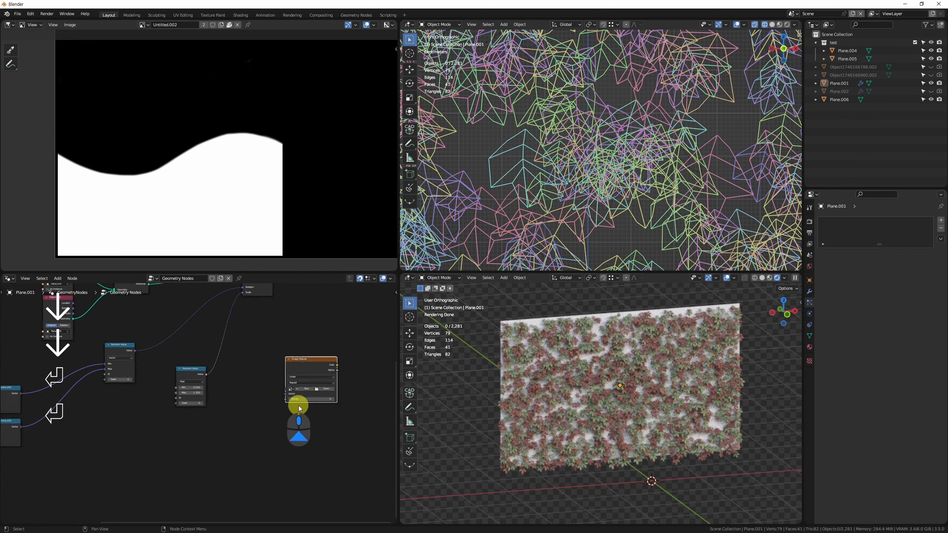
Assign the black-and-white image Untitled.002 to the Image Texture node
scroll(300, 408, up, 5)
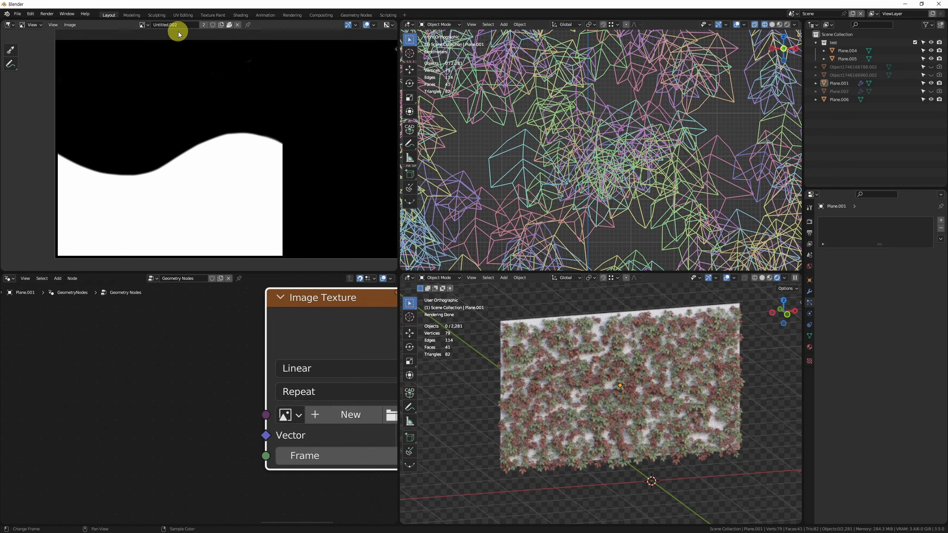
click(286, 415)
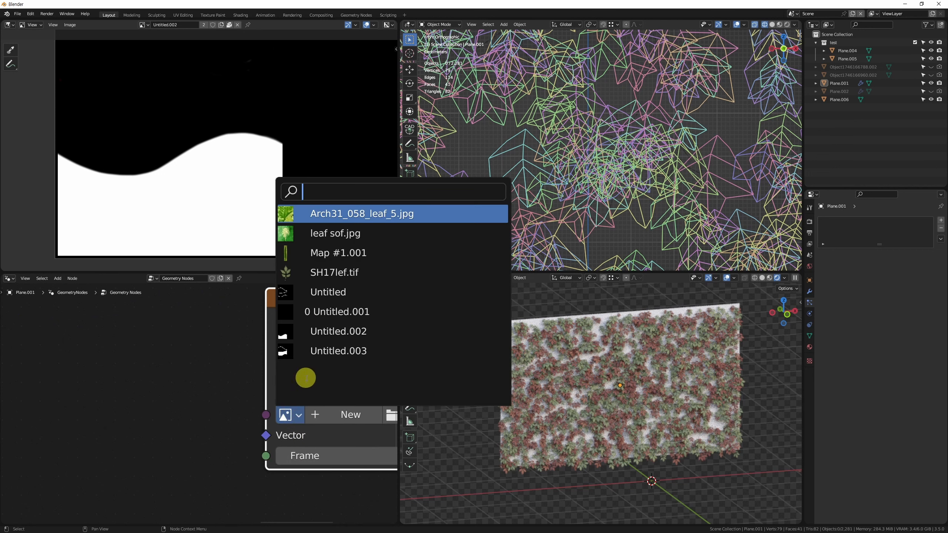
click(361, 327)
middle_drag(211, 442, 120, 413)
scroll(164, 402, down, 8)
middle_drag(200, 344, 301, 413)
scroll(303, 414, down, 1)
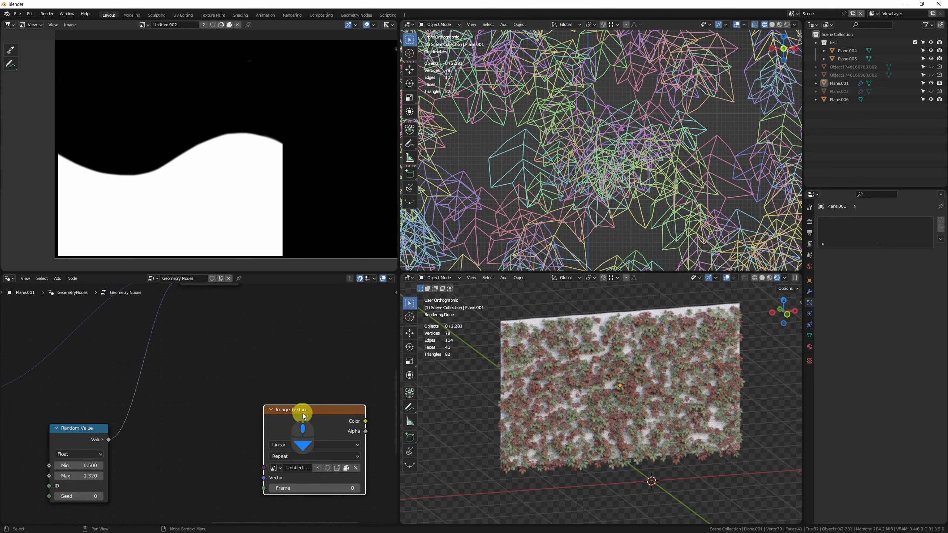
scroll(303, 415, down, 1)
scroll(310, 357, down, 5)
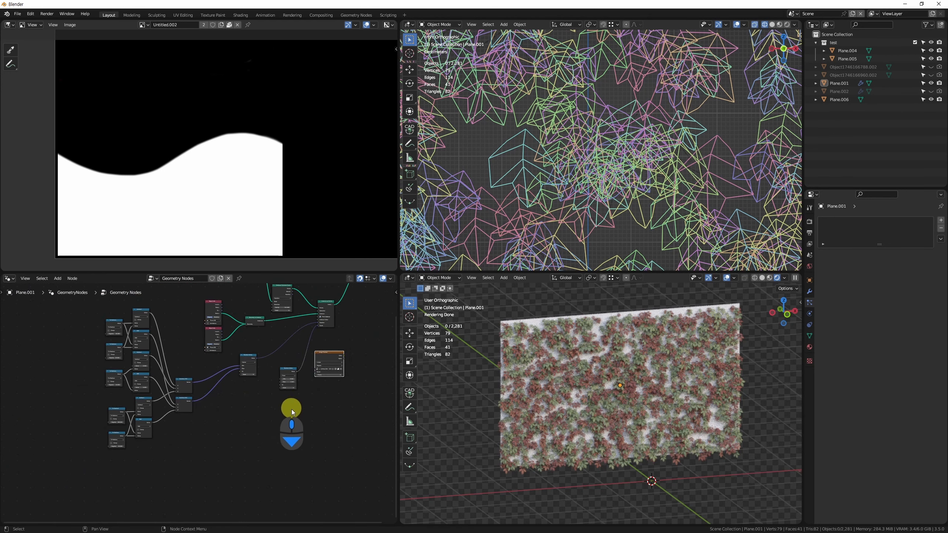
Move both Object Info nodes and the Geometry to Instance node down and away from Distribute Points on Faces to free space
click(244, 363)
key(l)
key(l)
key(l)
key(l)
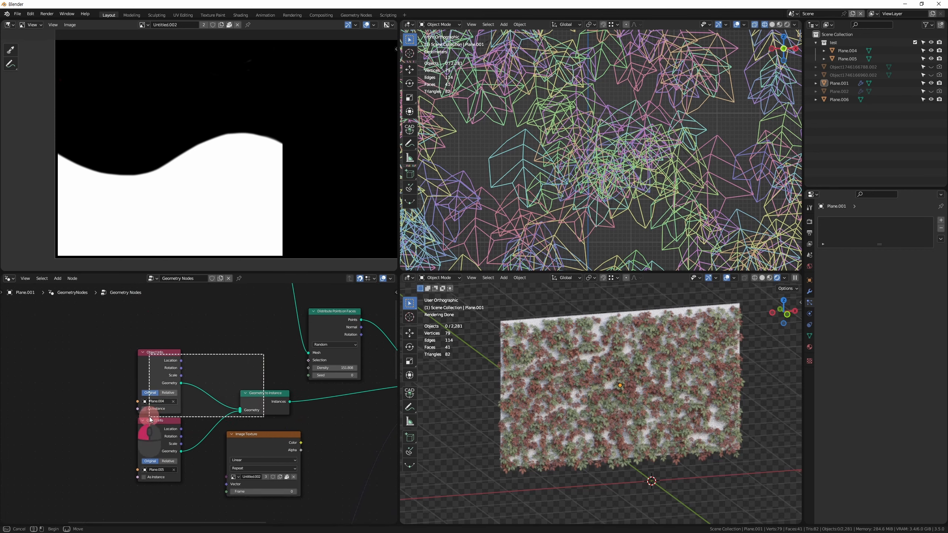
key(g)
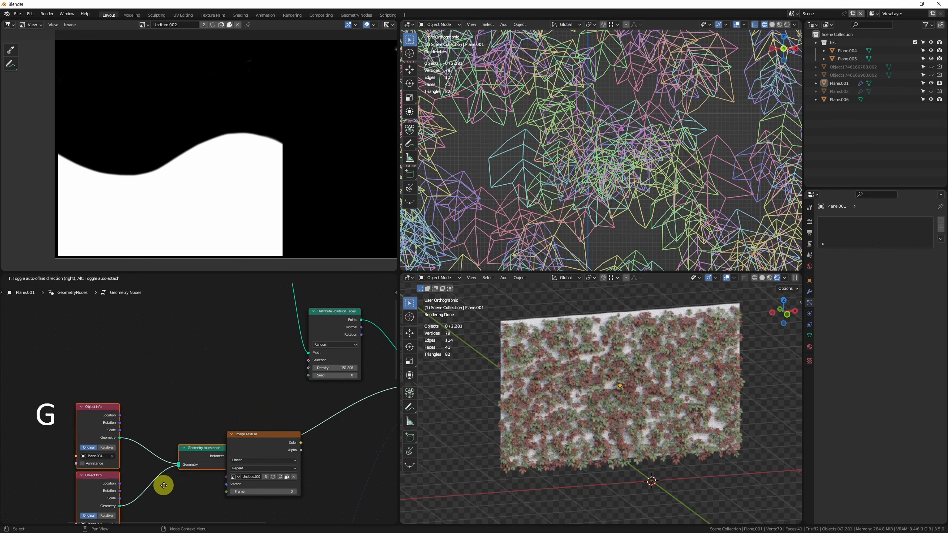
click(163, 487)
Place the Image Texture node directly before the Distribute Points on Faces node, above the Geometry to Instance node
click(268, 440)
key(g)
click(214, 335)
middle_drag(250, 356, 201, 381)
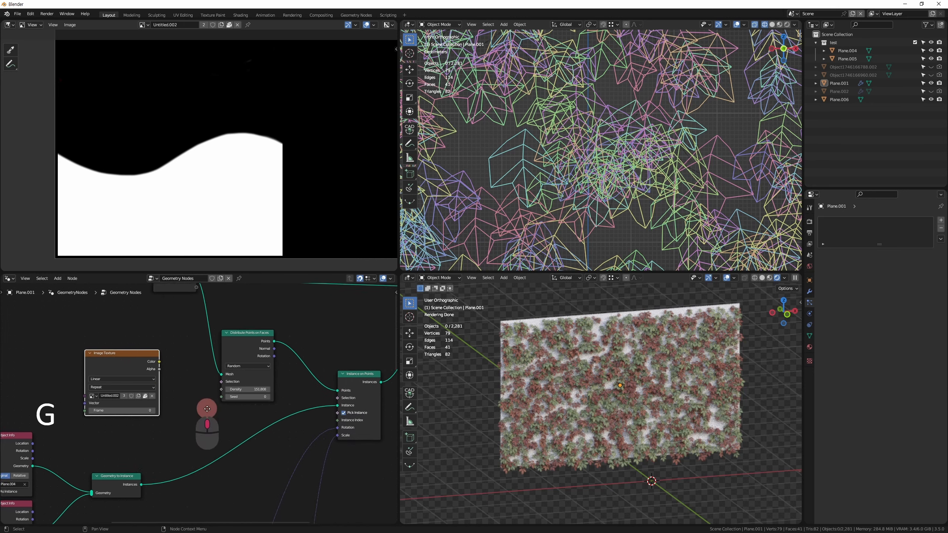
scroll(332, 415, up, 2)
middle_drag(127, 376, 293, 369)
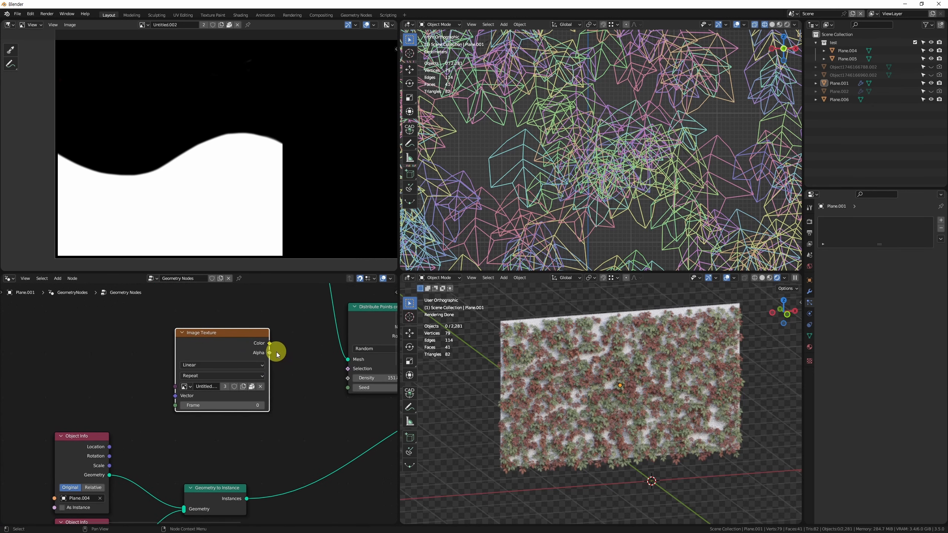
drag(214, 334, 222, 326)
middle_drag(331, 382, 280, 381)
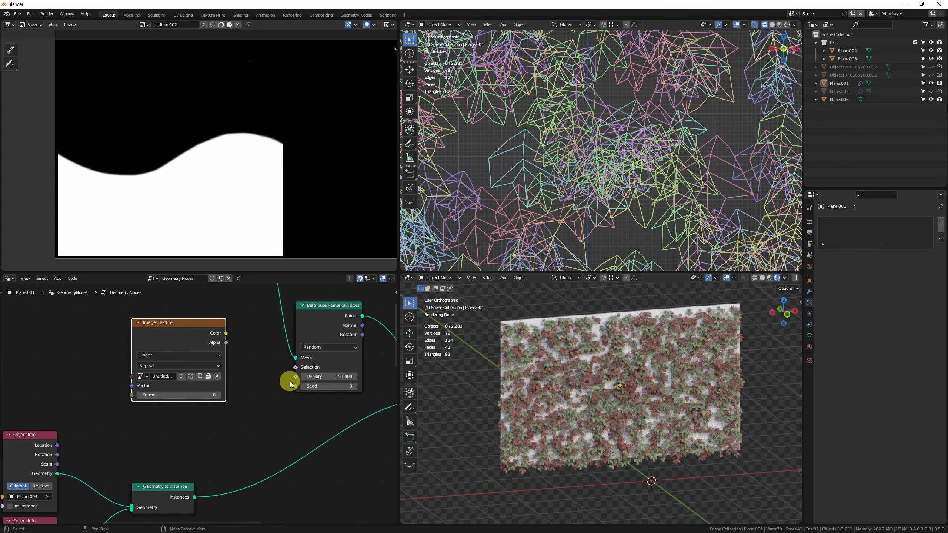
Connect the Image Texture node's Color output to the Density input of Distribute Points on Faces
drag(226, 333, 296, 376)
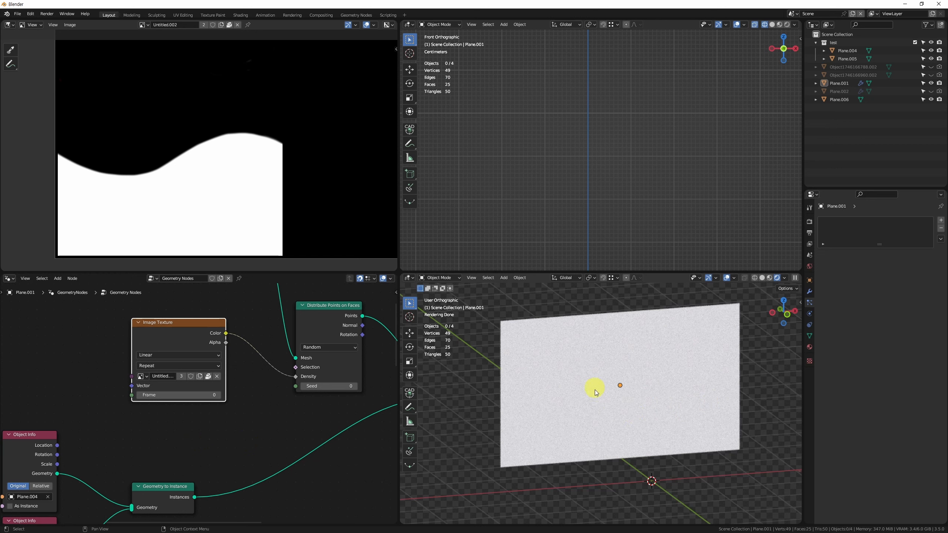
middle_drag(130, 284, 246, 286)
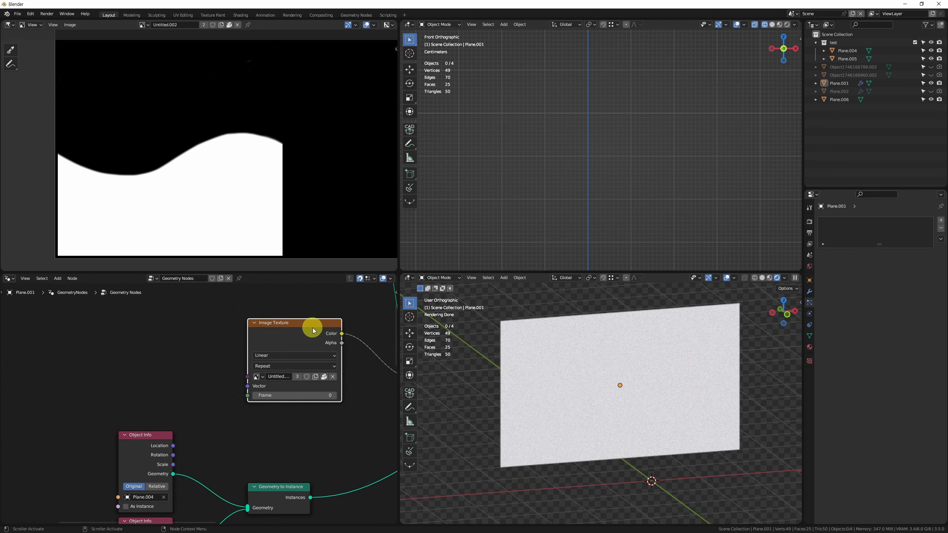
middle_drag(380, 402, 285, 406)
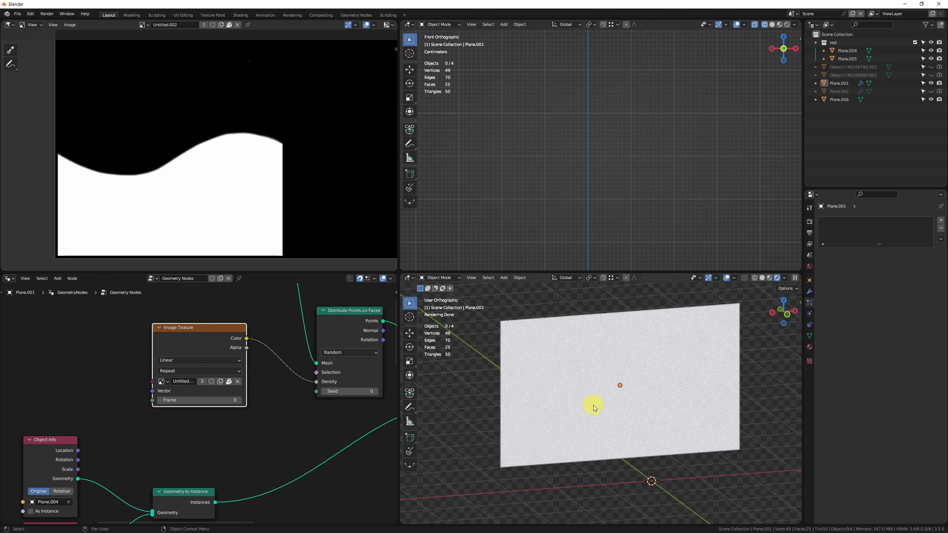
middle_drag(144, 394, 242, 376)
click(181, 340)
key(Return)
key(Escape)
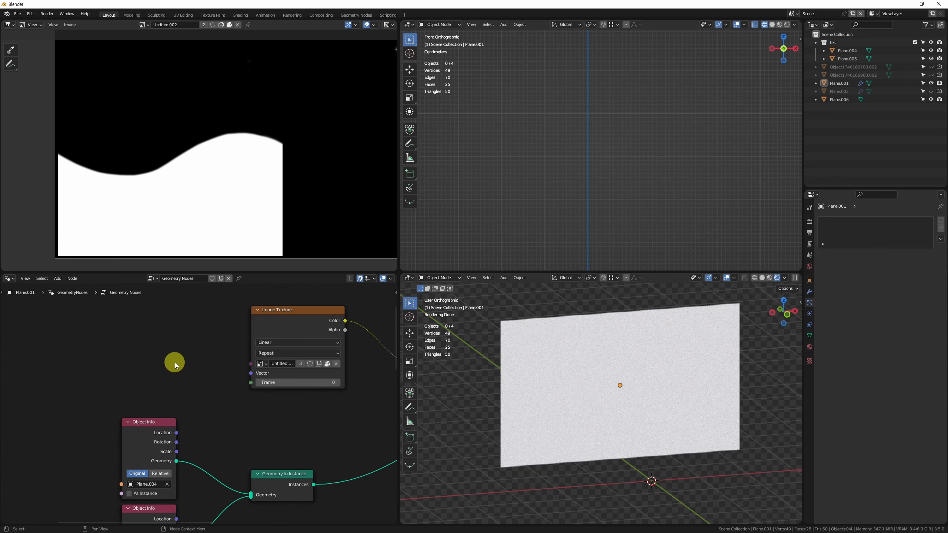
Move the Group Input node ahead of the Image Texture and link its empty output to the texture's Vector input
scroll(222, 355, down, 4)
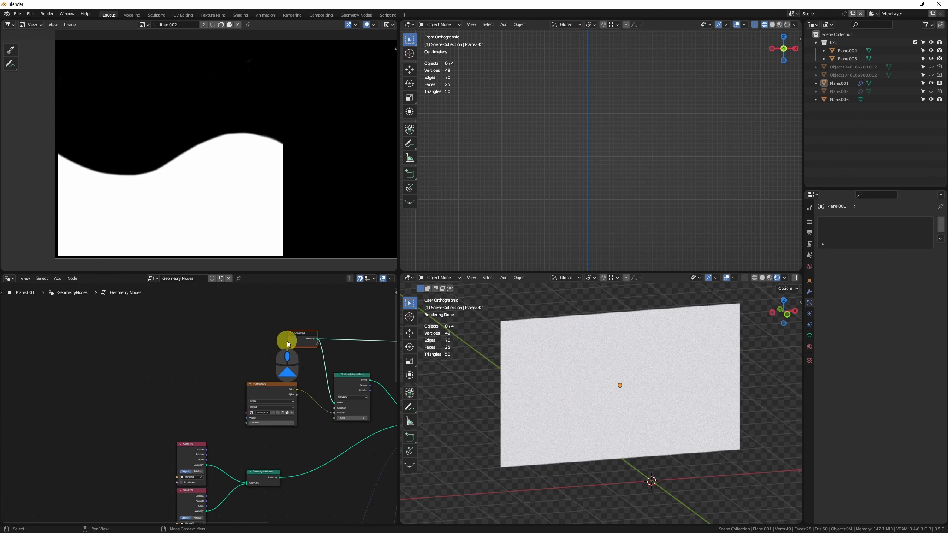
key(g)
scroll(204, 331, up, 3)
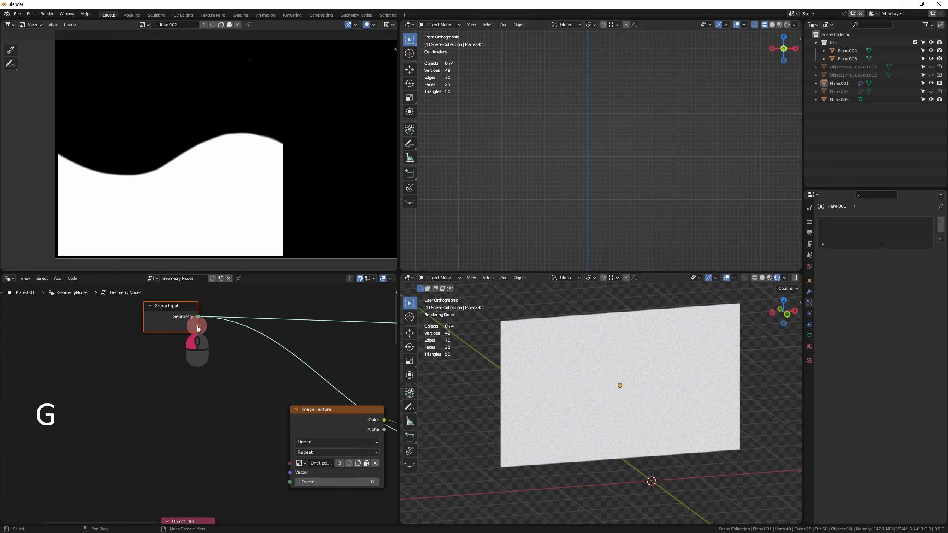
drag(198, 327, 290, 473)
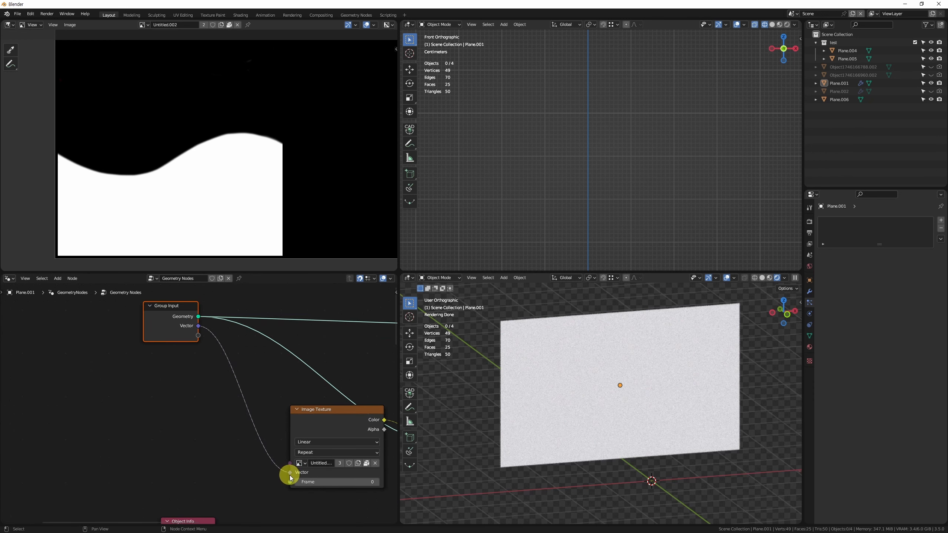
Switch the Geometry Nodes modifier's Vector input to an attribute and choose UVMap for it
click(809, 292)
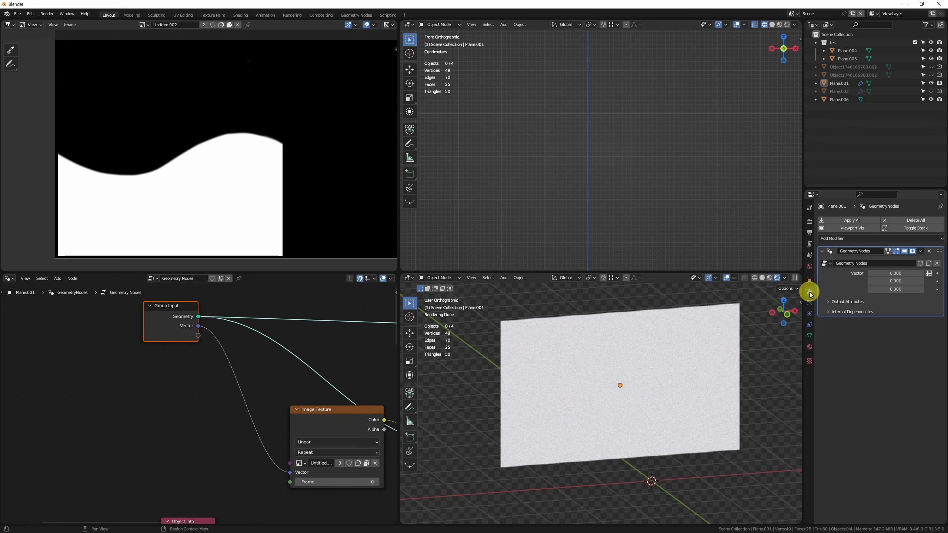
click(929, 274)
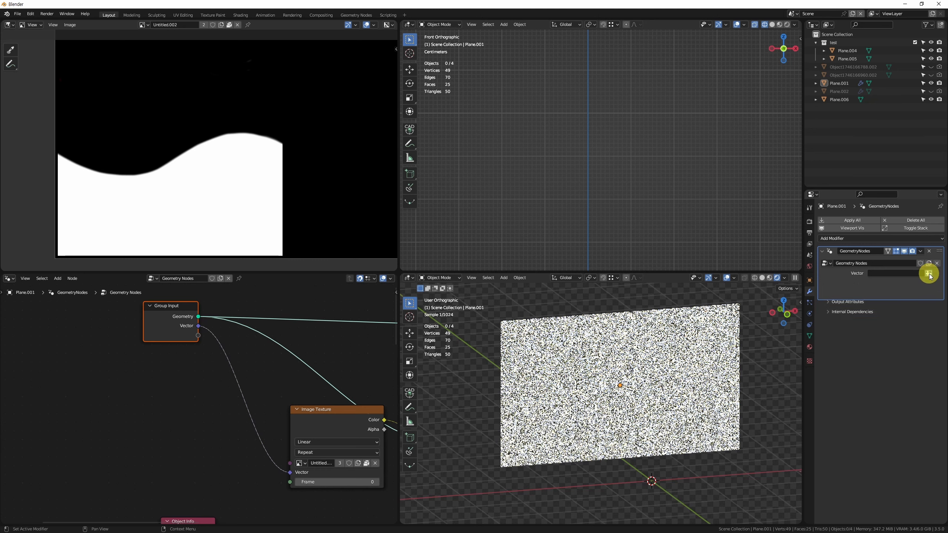
click(886, 274)
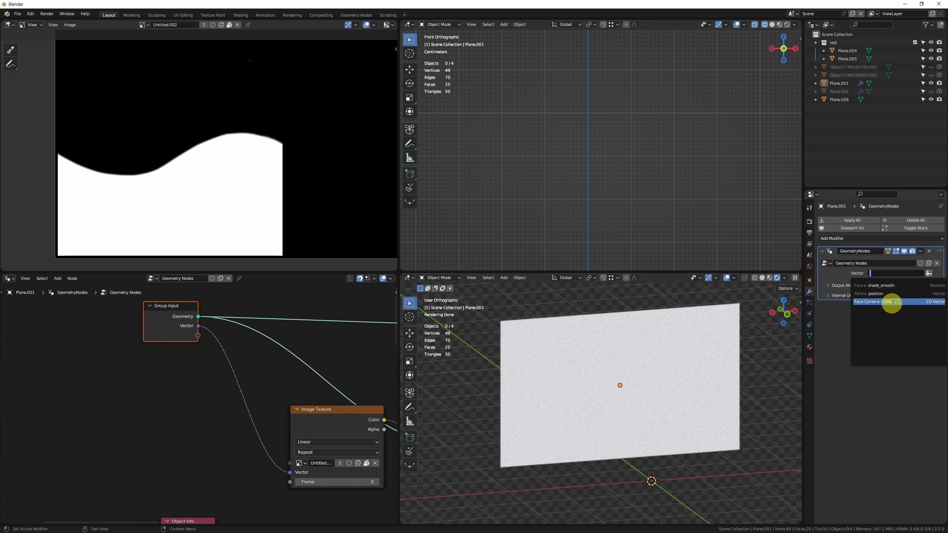
click(887, 302)
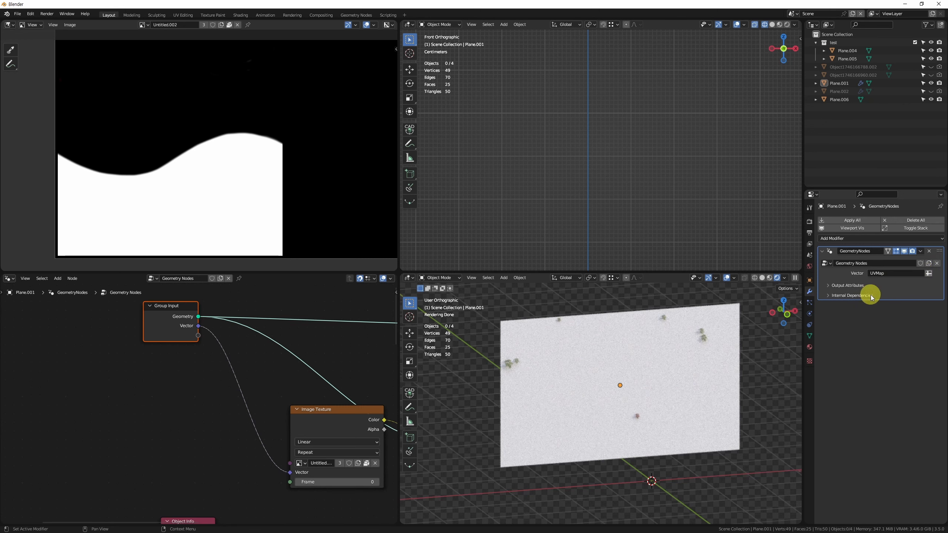
Move the Image Texture node closer to the Distribute Points on Faces node
middle_drag(353, 423, 147, 390)
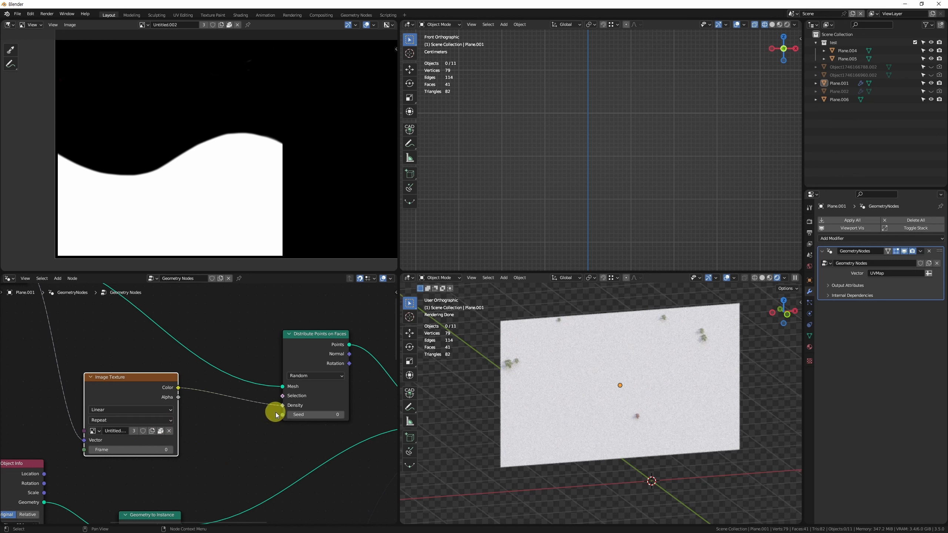
middle_drag(276, 412, 302, 422)
scroll(186, 392, up, 1)
drag(167, 393, 198, 395)
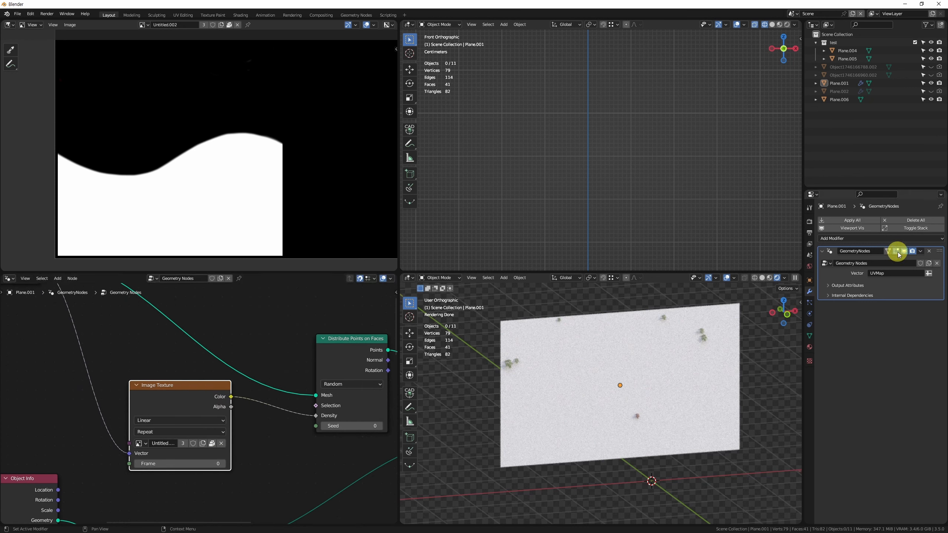
Disconnect the Image Texture's Vector input from the Group Input and remove the Vector input from the node group
middle_drag(119, 467, 295, 504)
drag(305, 491, 265, 491)
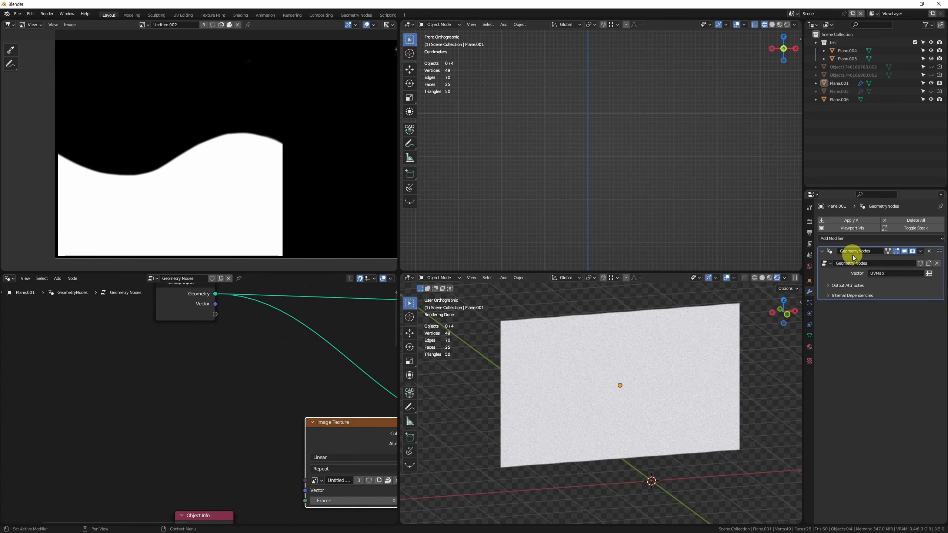
middle_drag(320, 384, 216, 397)
key(n)
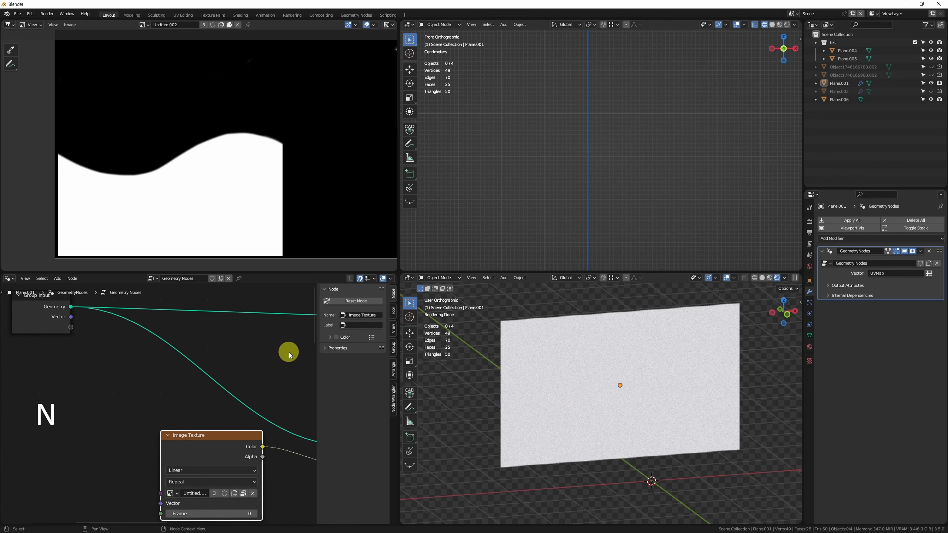
click(394, 329)
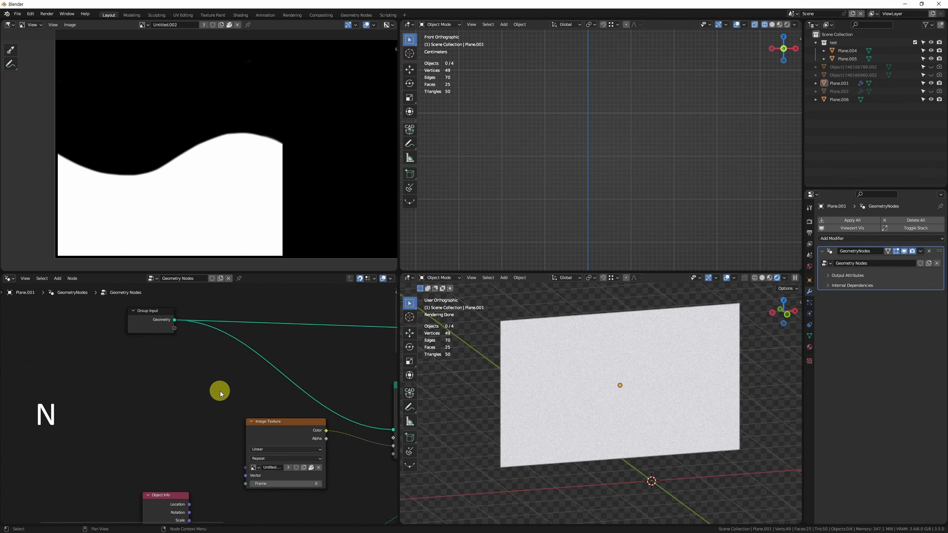
Add a Named Attribute node and place it in front of the Image Texture node
middle_drag(202, 413, 254, 370)
key(shift+a)
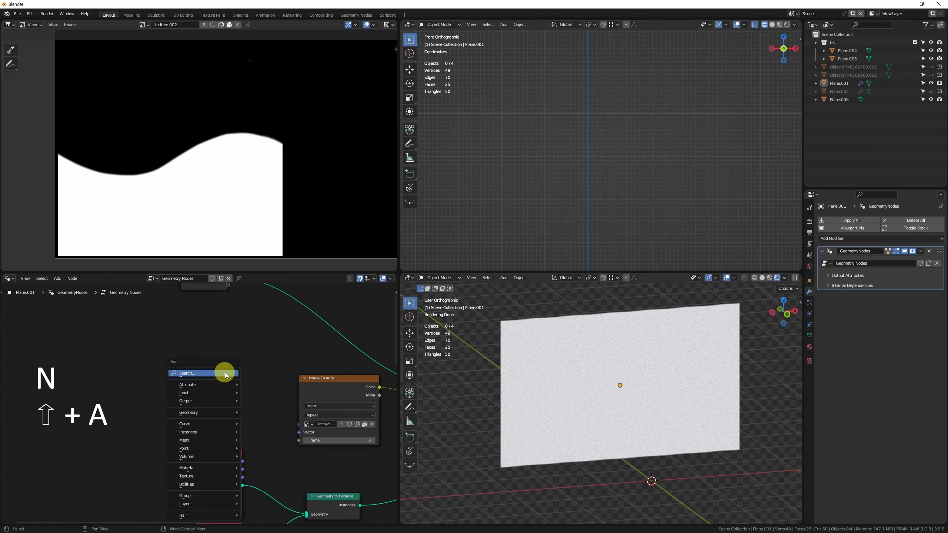
text(at)
key(Down)
key(Return)
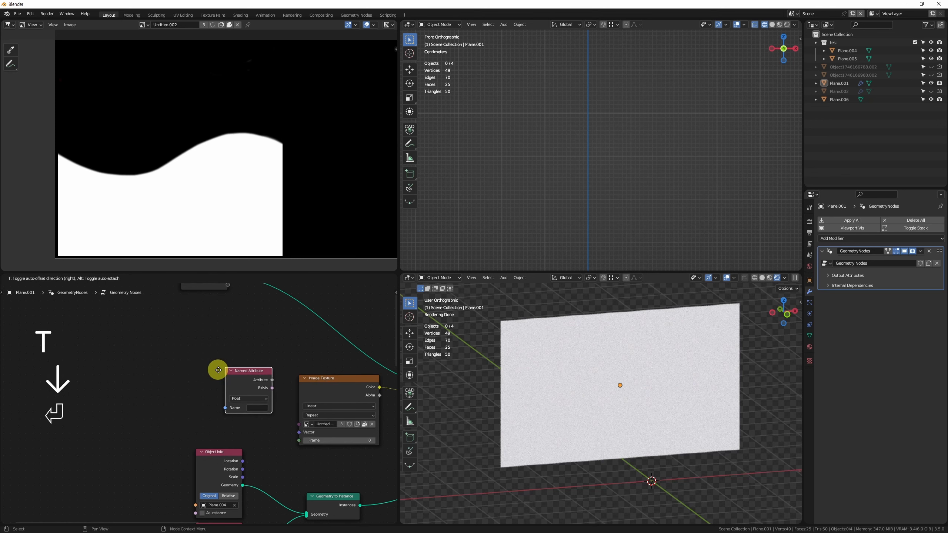
key(Return)
scroll(267, 386, up, 1)
scroll(265, 383, up, 4)
drag(260, 367, 210, 368)
Set the Named Attribute to Vector type with the name UVMap and connect its Attribute output to the Image Texture's Vector input
click(192, 416)
click(191, 450)
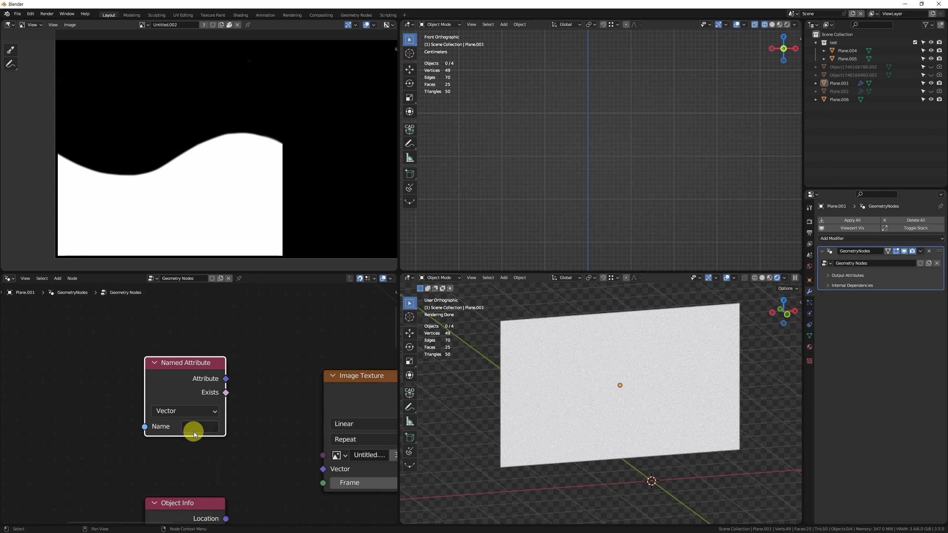
click(194, 430)
click(247, 319)
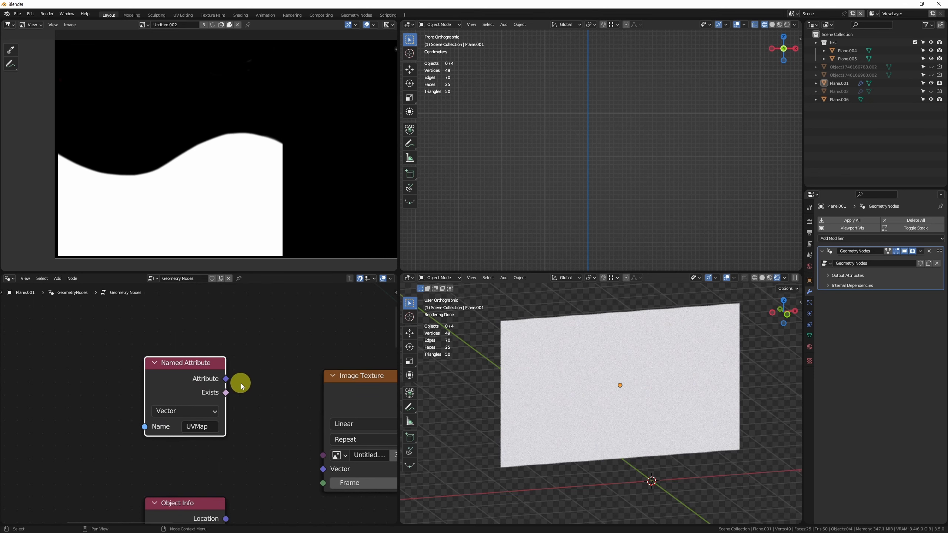
drag(225, 379, 327, 468)
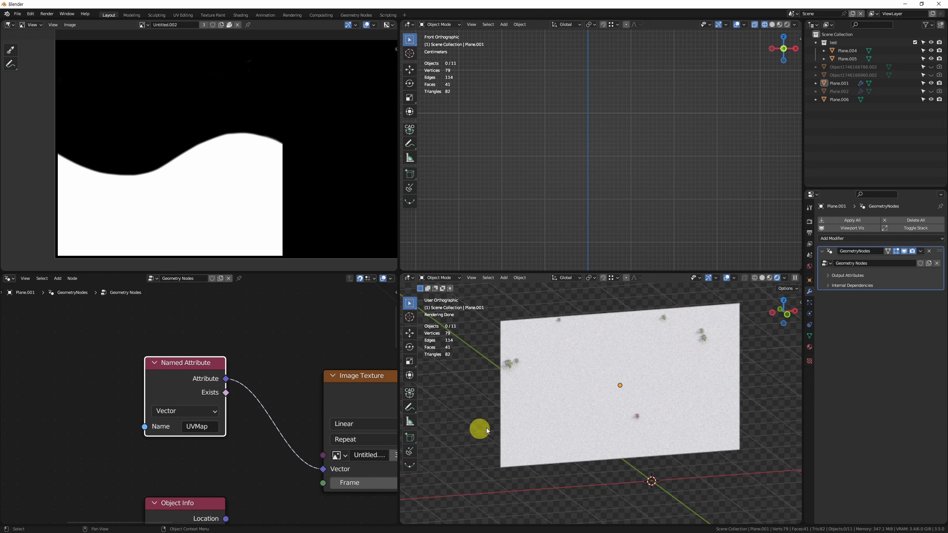
scroll(102, 455, down, 2)
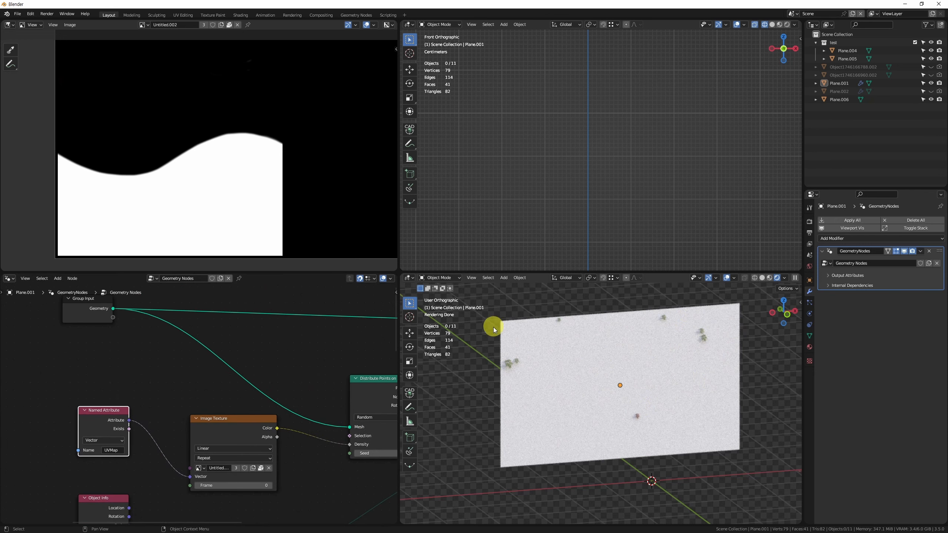
Try subdividing the plane's whole mesh six times in Edit Mode and return to Object Mode
key(Tab)
key(ctrl+a)
key(ctrl+e)
key(ctrl+e)
key(Escape)
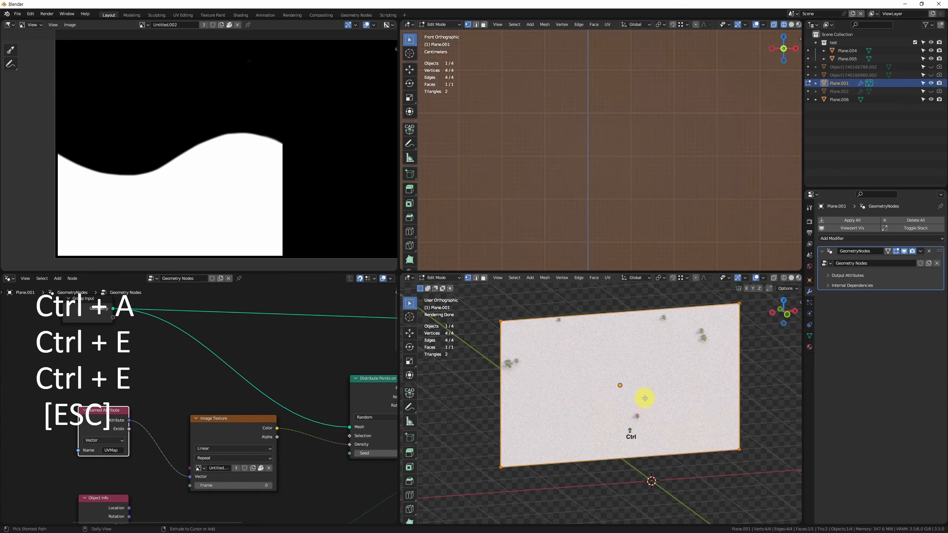
key(shift+ctrl+e)
key(shift+ctrl+e)
key(shift+ctrl+e)
key(shift+ctrl+e)
key(shift+ctrl+e)
key(shift+ctrl+e)
key(Tab)
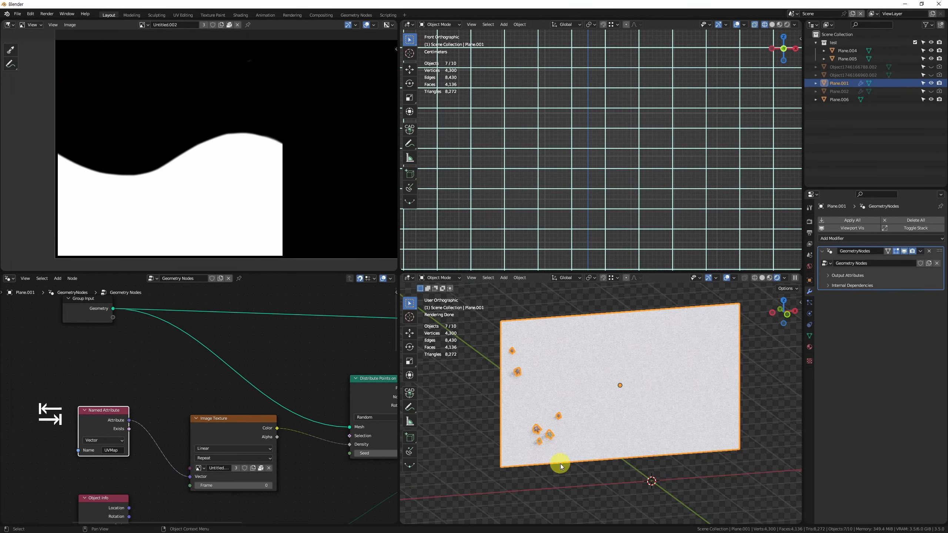
Undo the plane's Edit Mode subdivisions
click(584, 483)
key(ctrl+z)
key(ctrl+z)
key(ctrl+z)
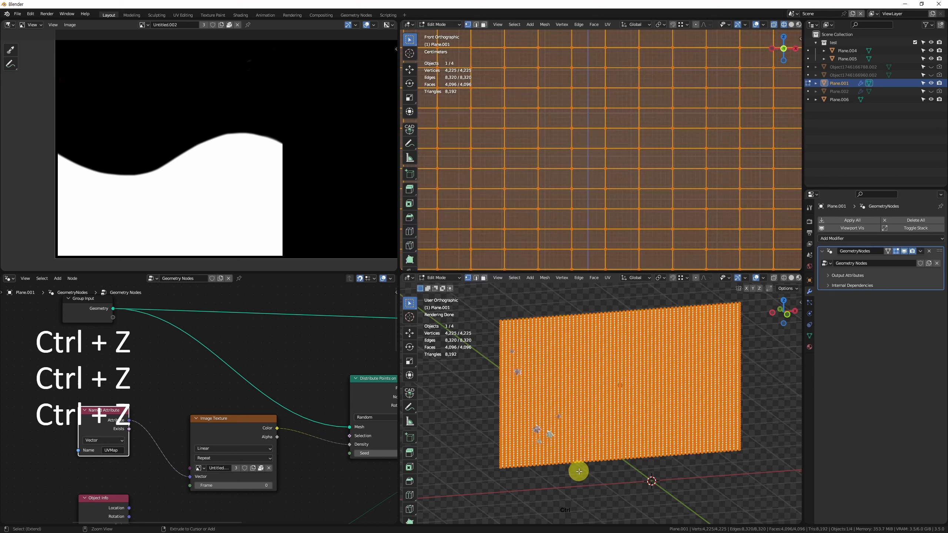
Add a Subdivide Mesh node above the Image Texture node
key(shift+a)
text(s)
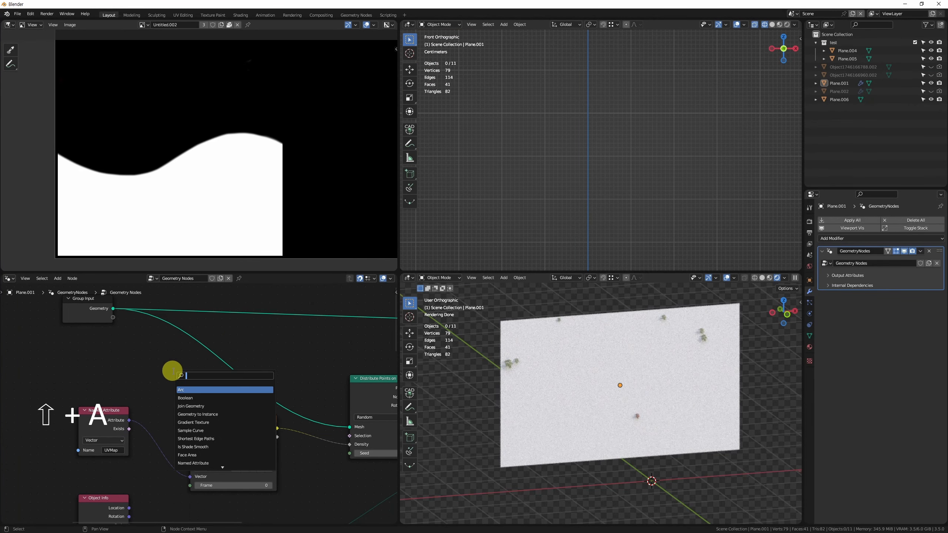
key(Right)
text(ub)
key(Return)
key(Return)
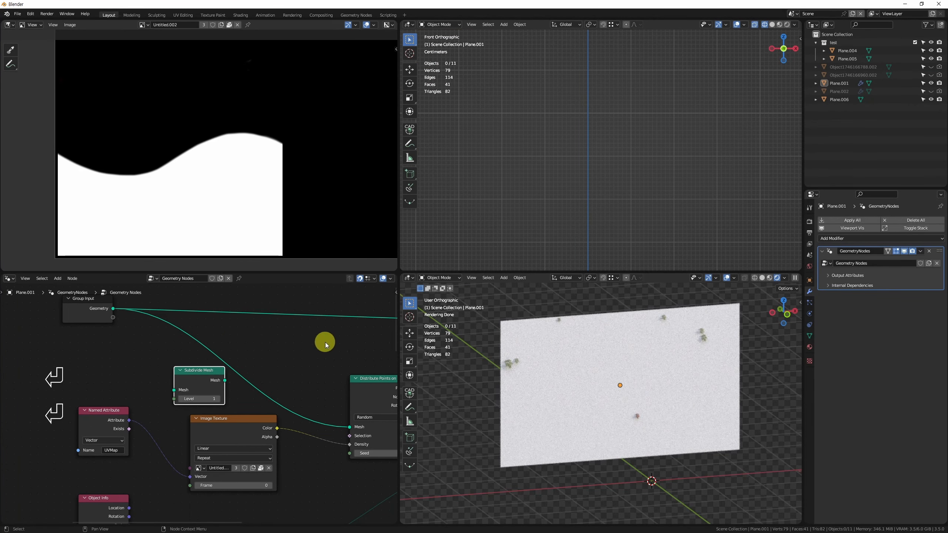
Set the Subdivide Mesh level to 6 and insert the node on the link between Group Input and Distribute Points on Faces
click(200, 397)
text(6)
key(Return)
drag(204, 370, 229, 354)
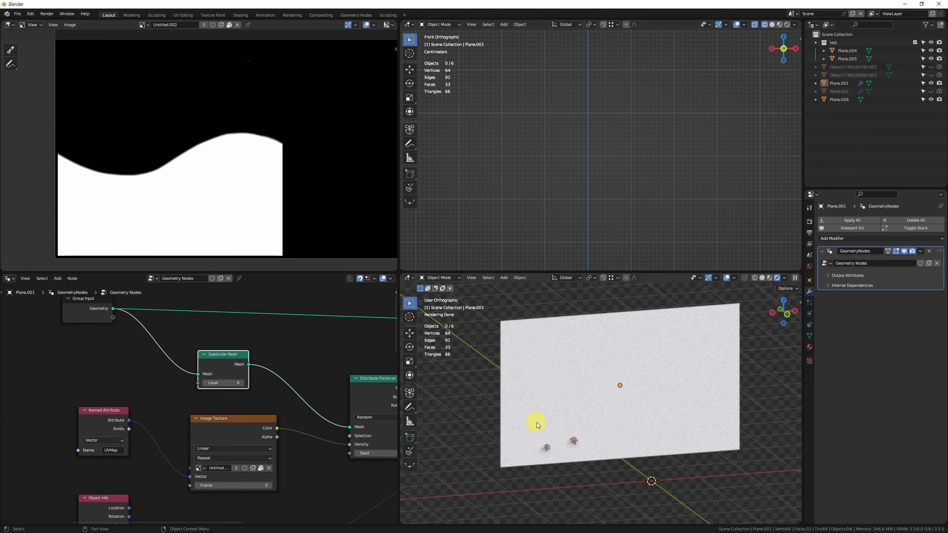
Shift the Image Texture node away and insert a Math node on the link between its Color output and the Density input
middle_drag(226, 436, 174, 374)
drag(180, 352, 152, 348)
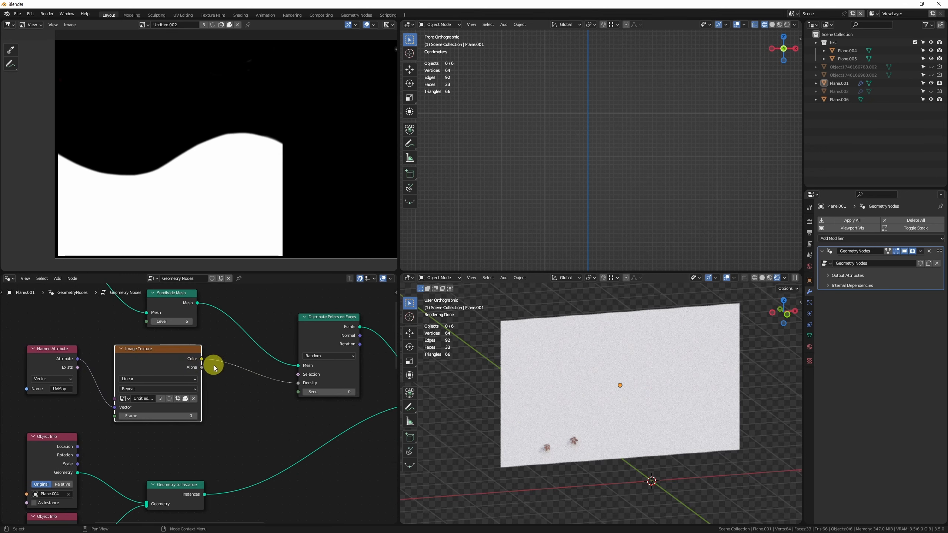
key(shift+a)
text(mat)
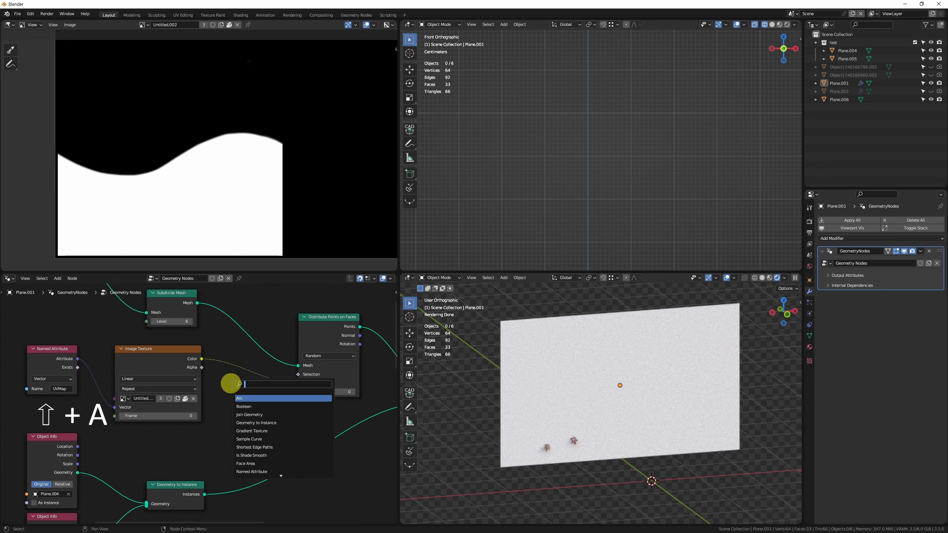
text(h)
key(Return)
key(Return)
Switch the Math node to Multiply and raise its second value to about 184.156
click(266, 403)
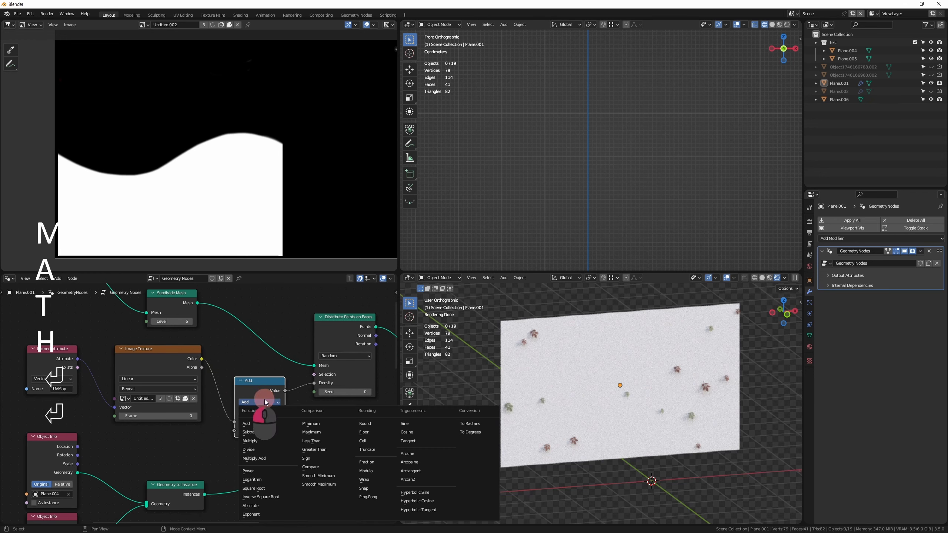
key(a)
click(275, 403)
key(m)
drag(254, 430, 355, 419)
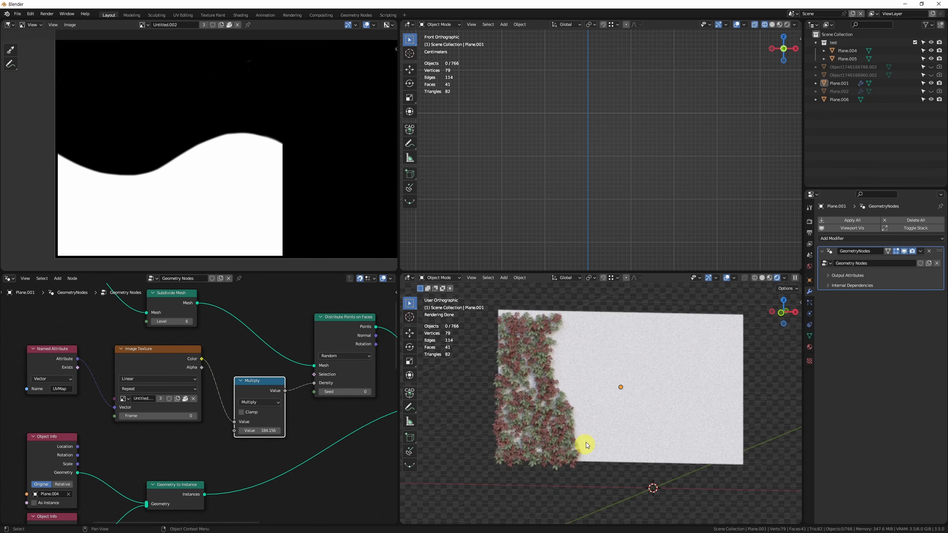
Reset the Multiply node's value to 1, and raise it again to about 148.513
click(266, 431)
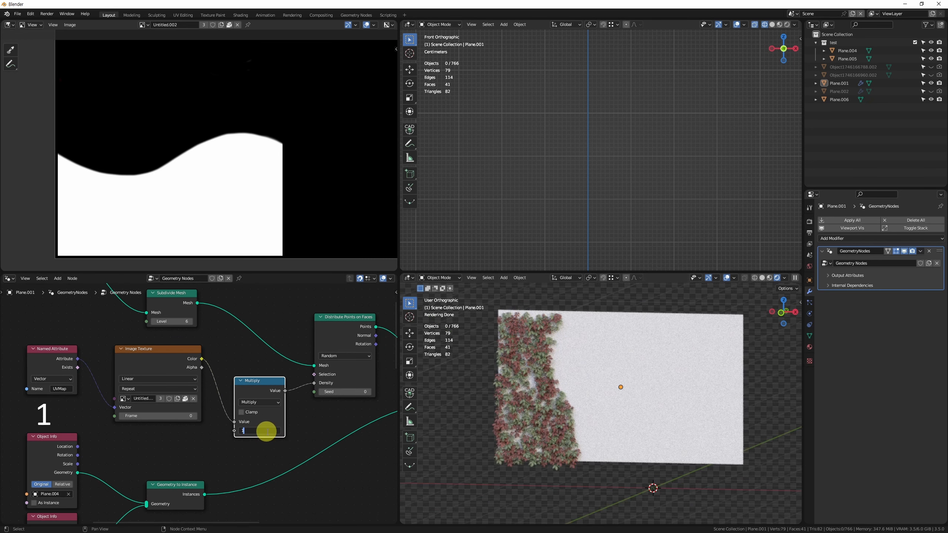
text(1)
key(Return)
drag(257, 430, 297, 442)
Try the Add operation on the Math node, switch it to Multiply Add, and raise the addend to about 6.292
click(259, 402)
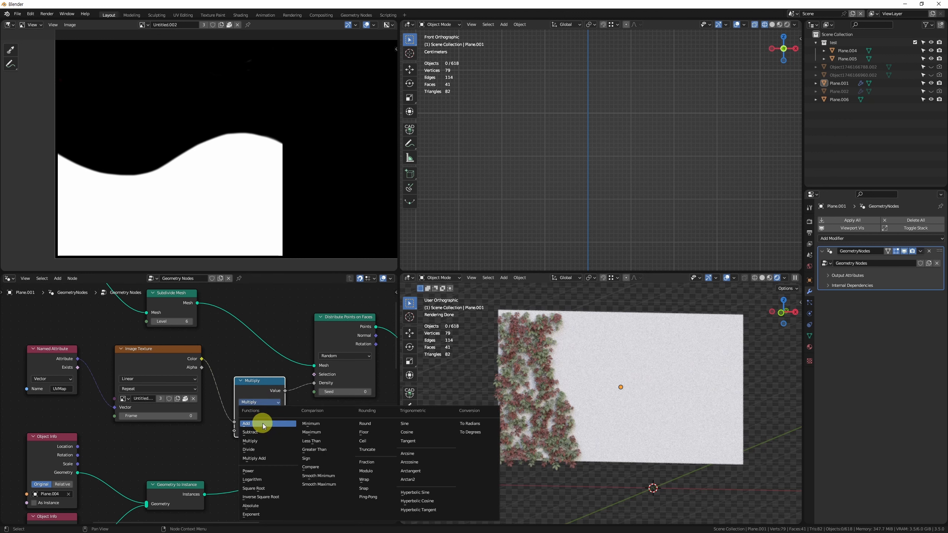
click(262, 424)
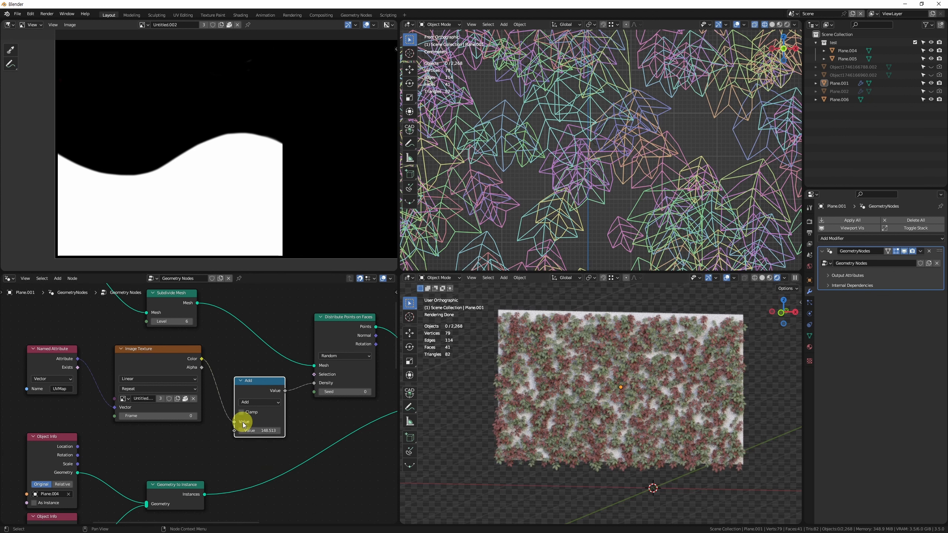
click(265, 402)
click(267, 458)
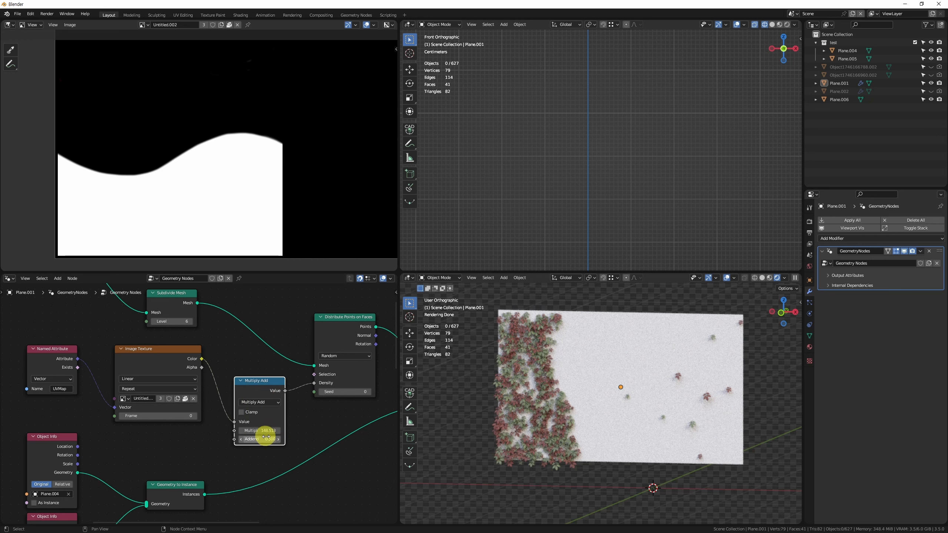
drag(249, 445, 281, 439)
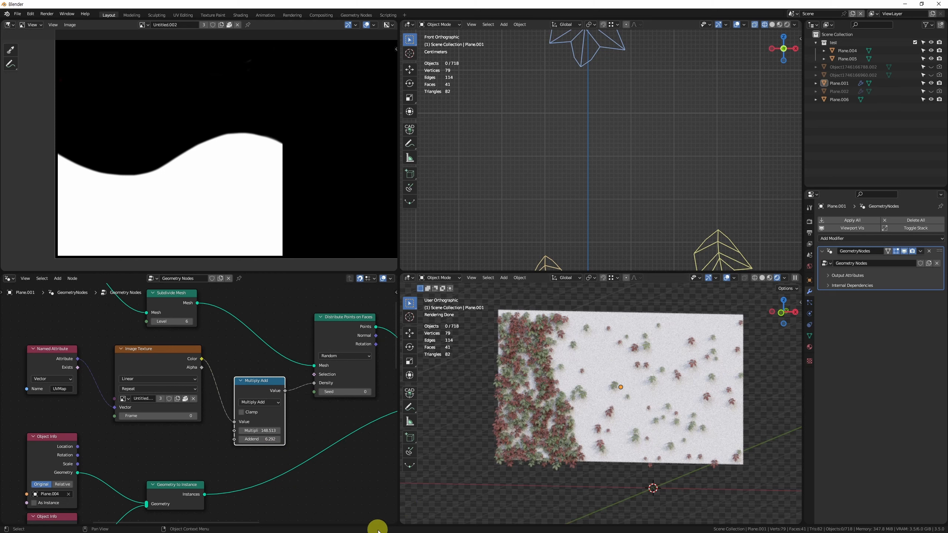
Maximize the node editor and turn on the Timings overlay for the geometry nodes
key(alt+w)
middle_drag(564, 221, 408, 256)
scroll(408, 254, down, 4)
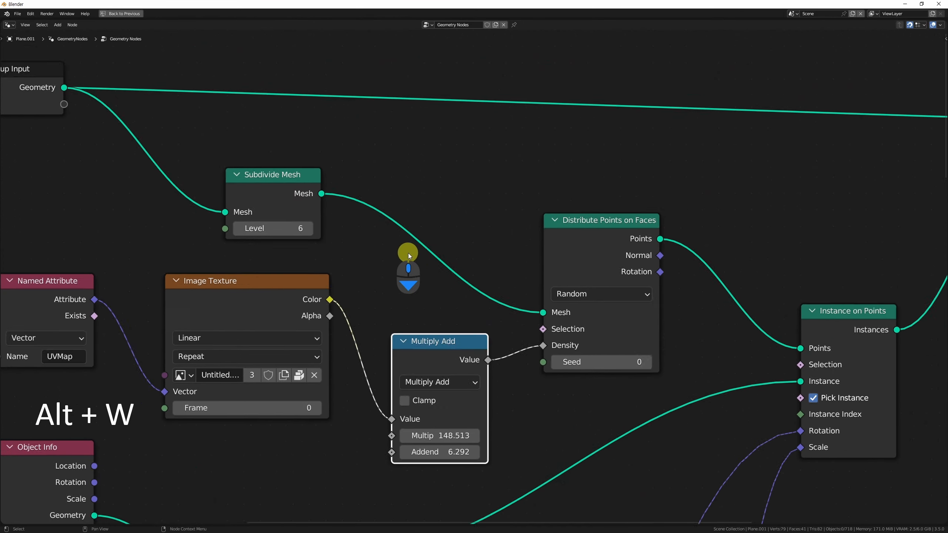
middle_drag(551, 218, 522, 212)
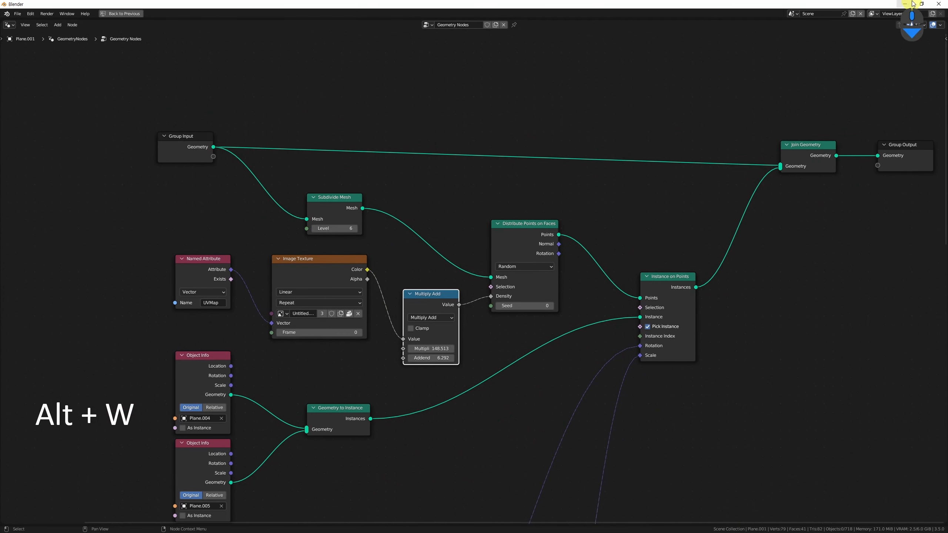
click(939, 25)
click(891, 83)
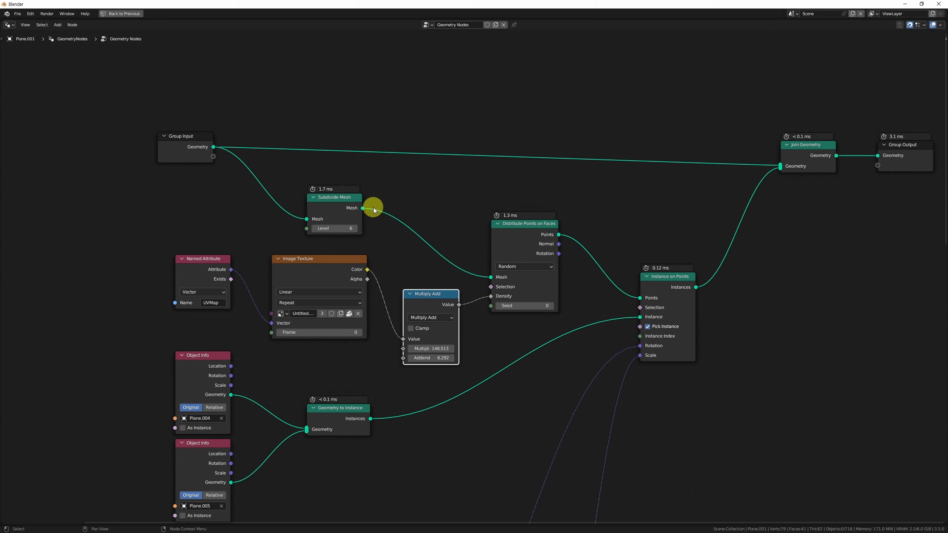
Mute and unmute the Subdivide Mesh node to compare the evaluation timings of the node tree
click(343, 204)
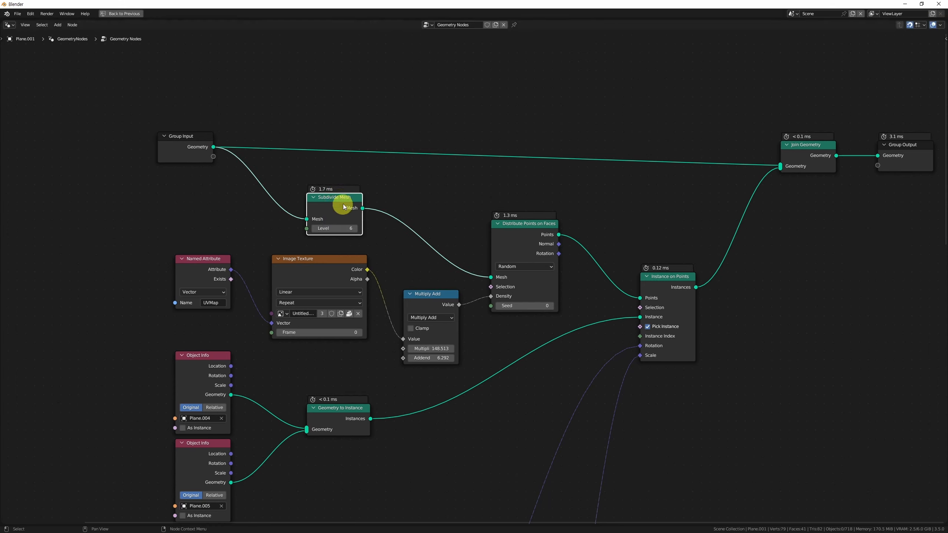
scroll(345, 205, up, 3)
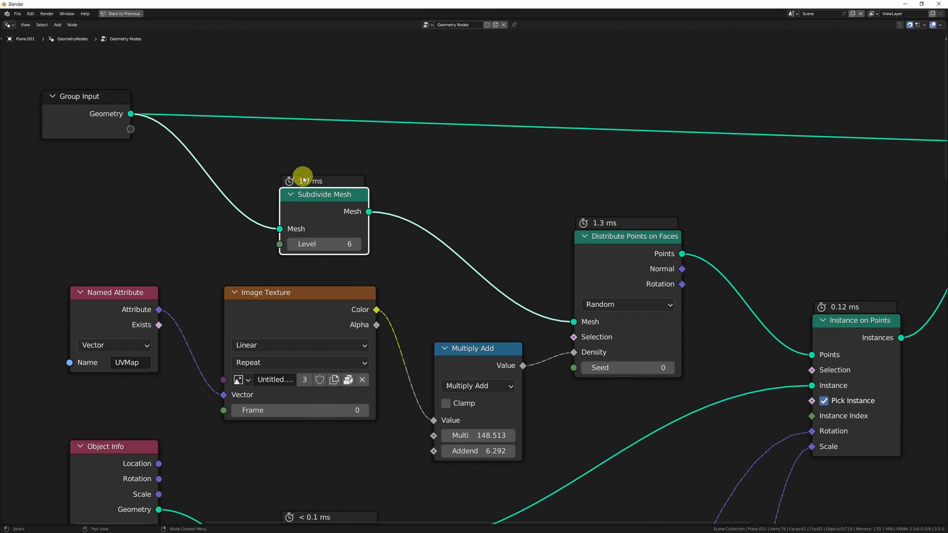
ctrl+scroll(328, 212, down, 3)
scroll(276, 224, down, 2)
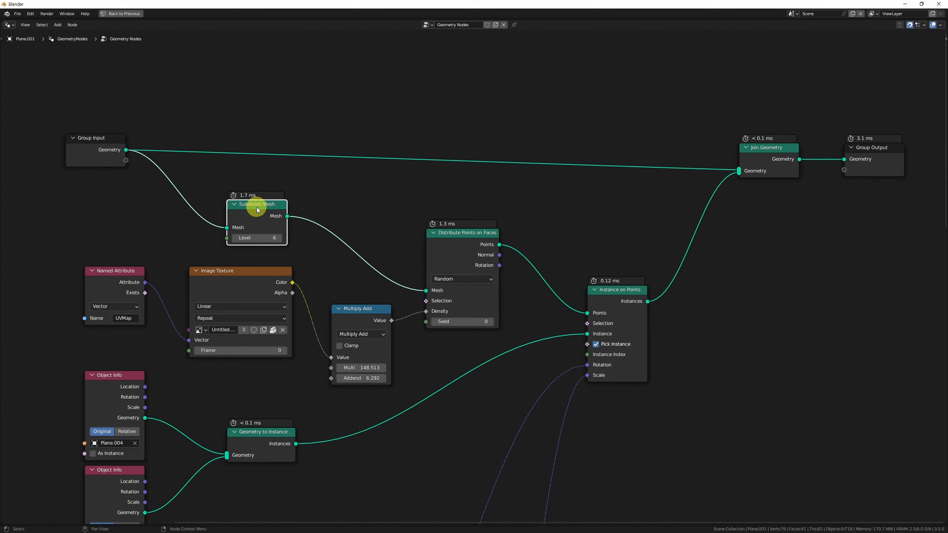
key(m)
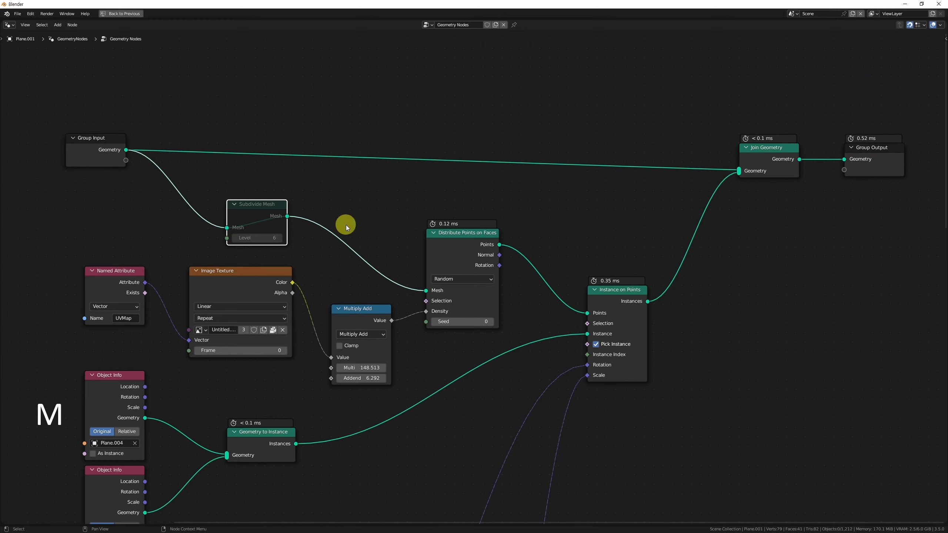
click(258, 210)
key(m)
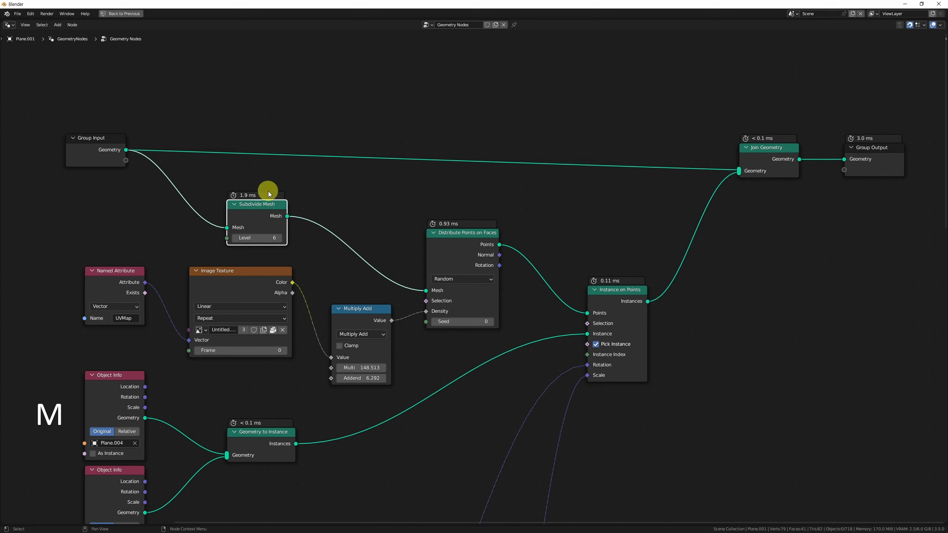
Restore the multi-editor layout and delete the Subdivide Mesh node while keeping the mesh link connected
key(ctrl+space)
key(ctrl+x)
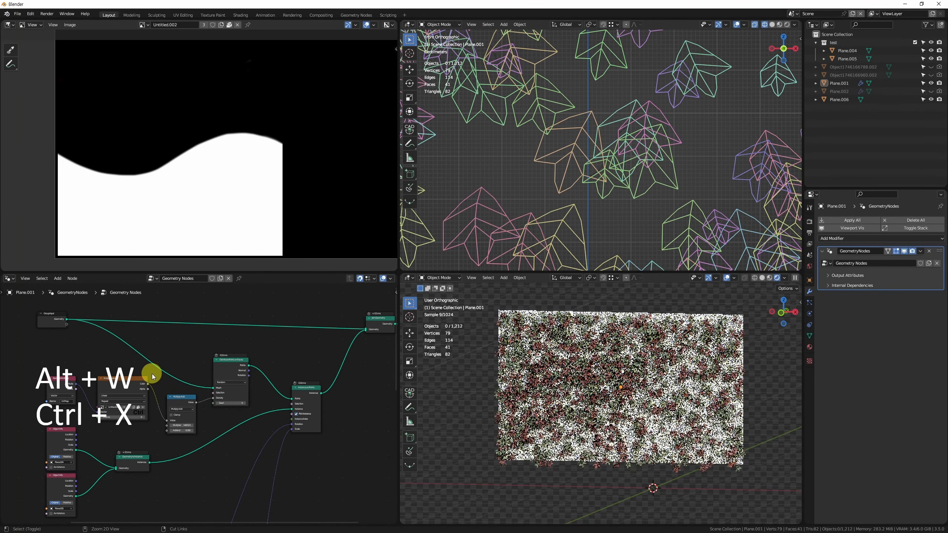
Reroute the image mask from the Density input to the Selection input of Instance on Points, and remove the Multiply Add node while keeping the link
key(alt+w)
middle_drag(437, 246, 443, 239)
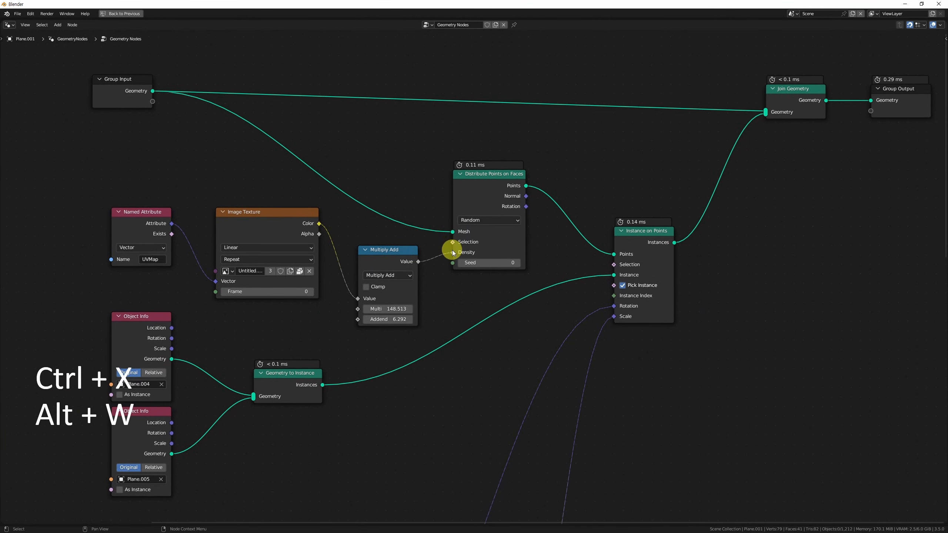
drag(452, 253, 618, 268)
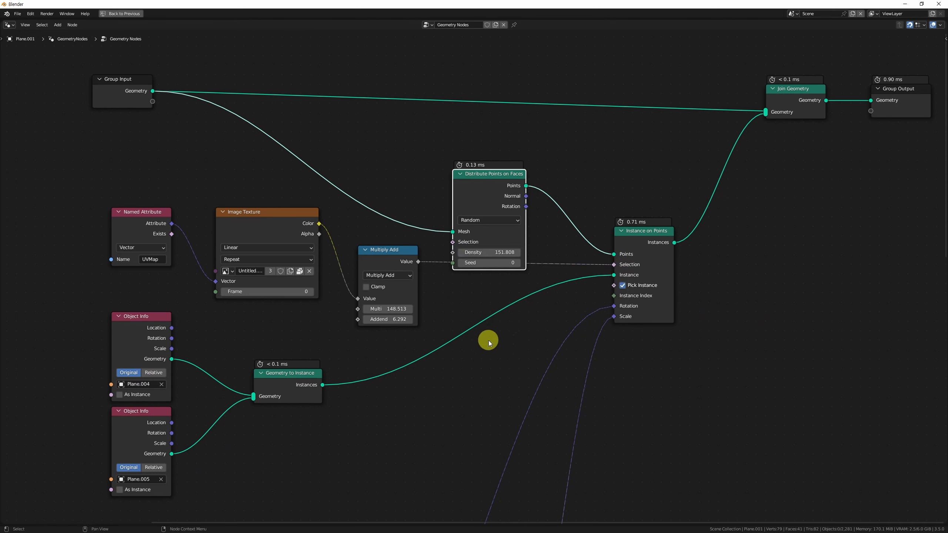
click(392, 250)
key(ctrl+x)
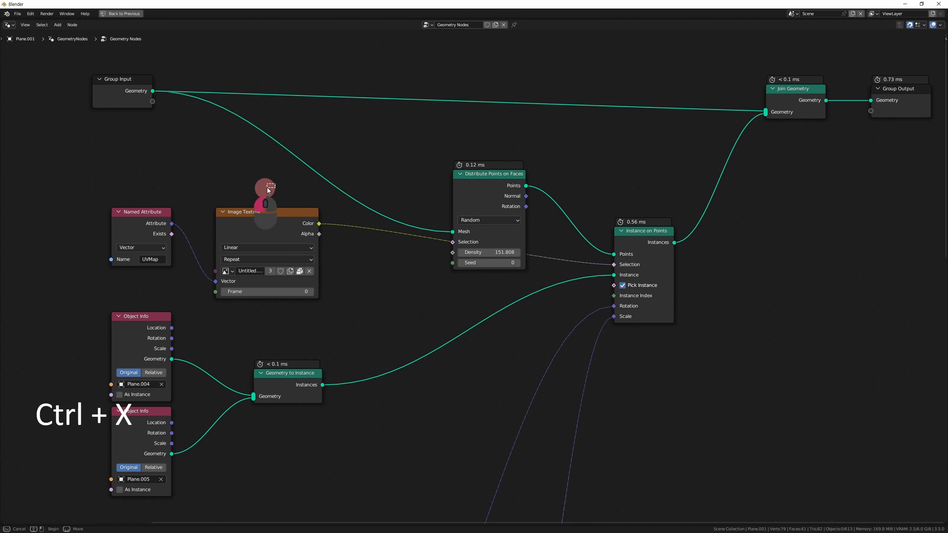
Move the Named Attribute and Image Texture nodes closer to Instance on Points and restore the multi-editor layout
key(g)
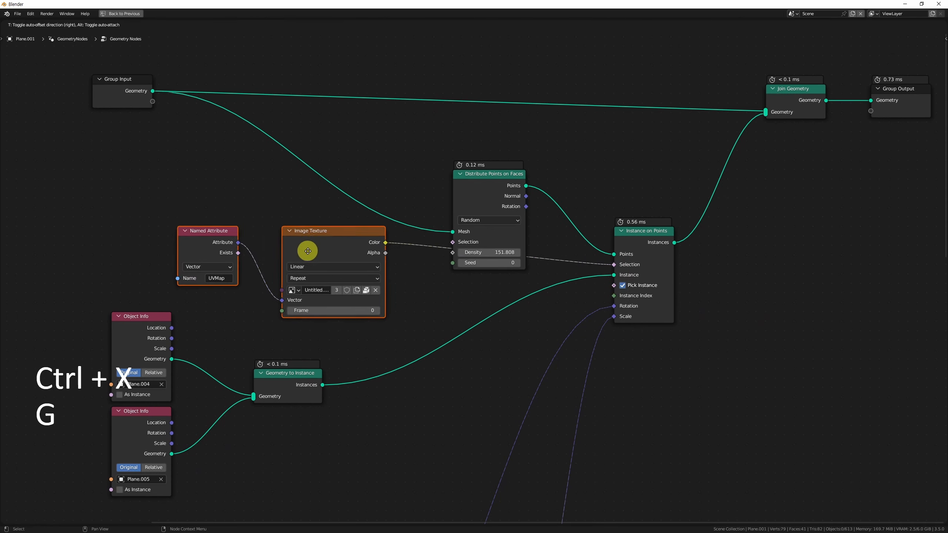
click(332, 264)
key(alt+w)
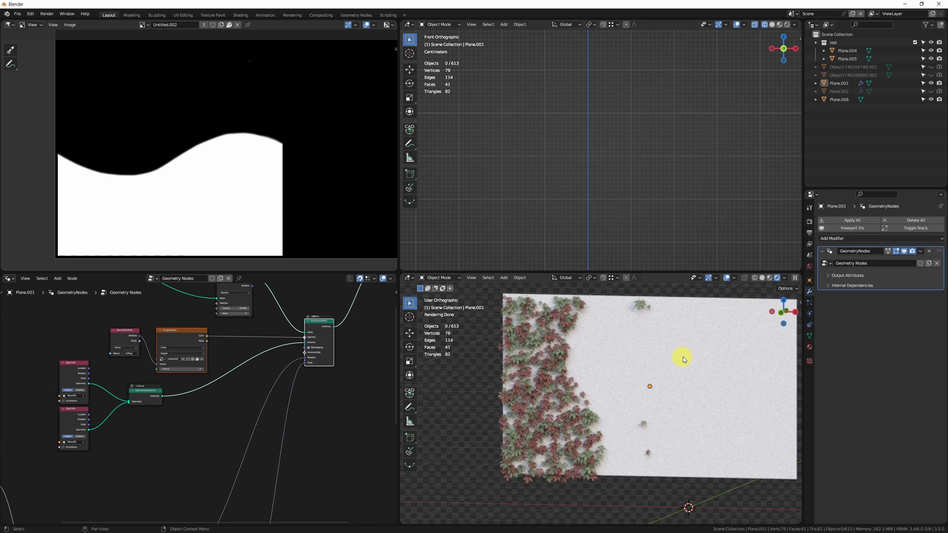
Look over the source leaf and plant objects standing beside the plane, selecting them one by one
shift+middle_drag(682, 357, 607, 376)
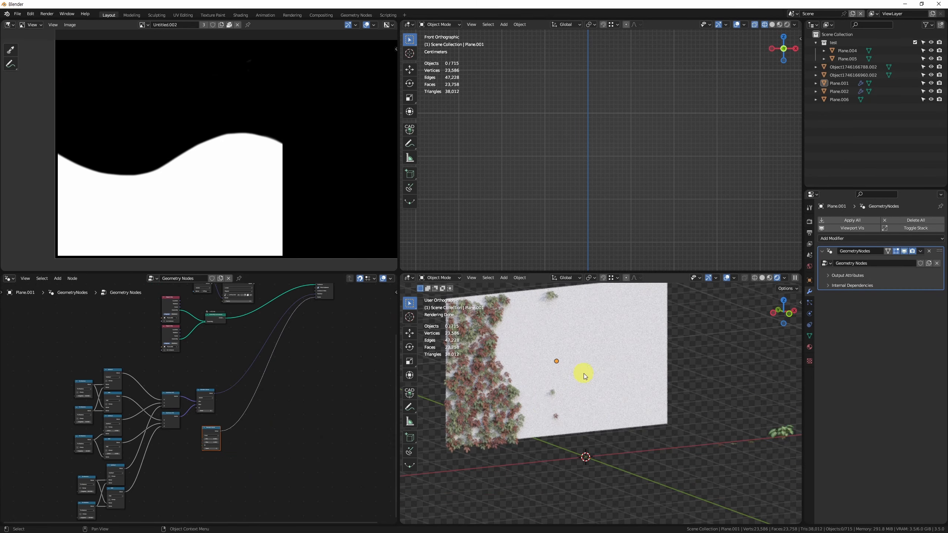
shift+middle_drag(709, 426, 642, 446)
scroll(685, 473, up, 11)
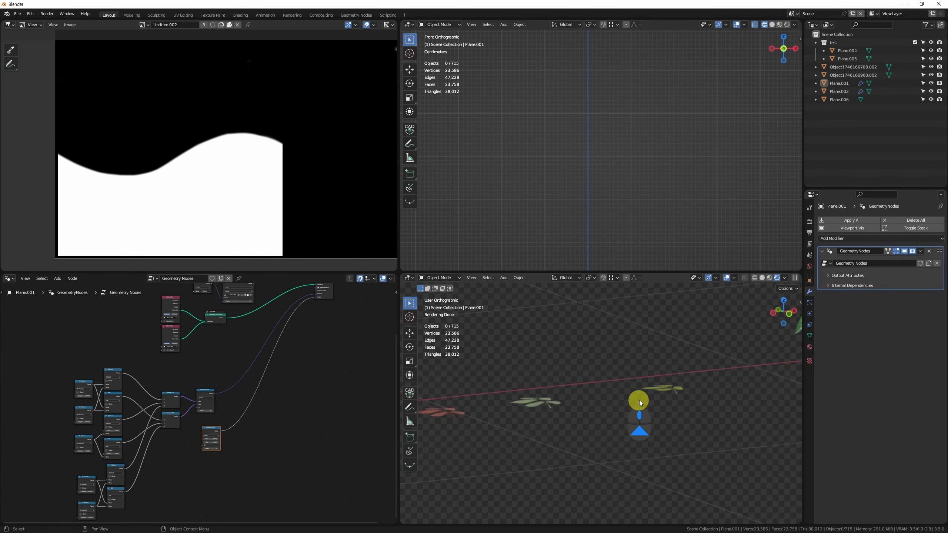
click(554, 411)
click(675, 391)
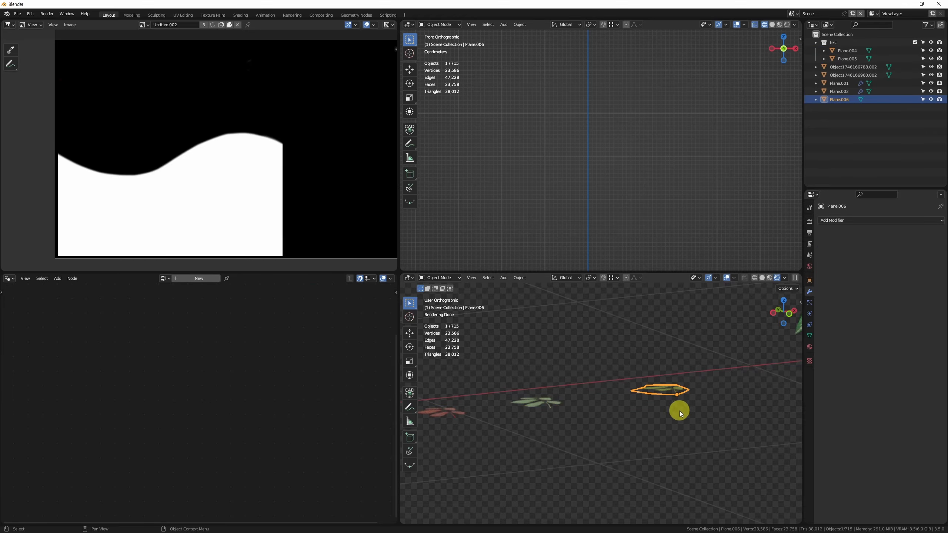
click(714, 414)
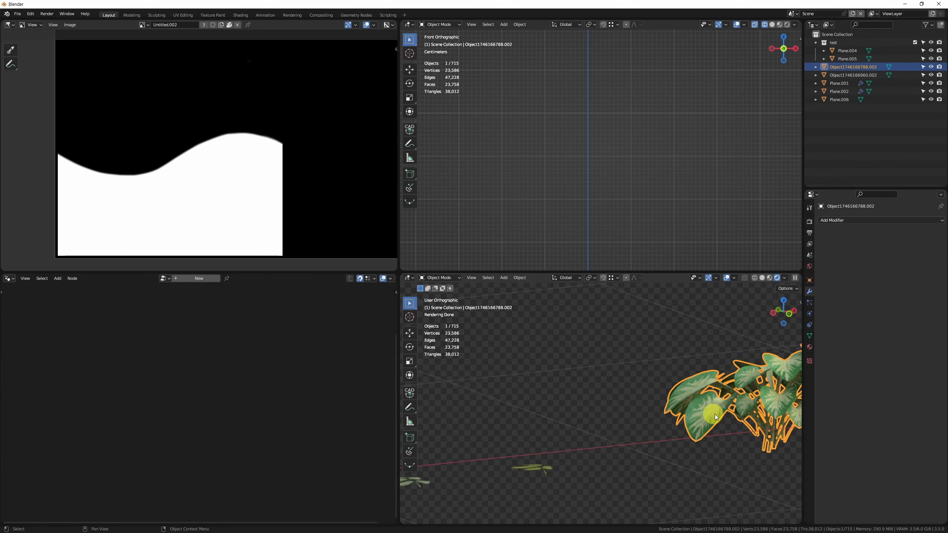
scroll(675, 409, down, 11)
scroll(534, 410, up, 8)
Select the scatter plane and replace the lower Object Info node's leaf with the green potted-plant mesh from the scene
click(534, 411)
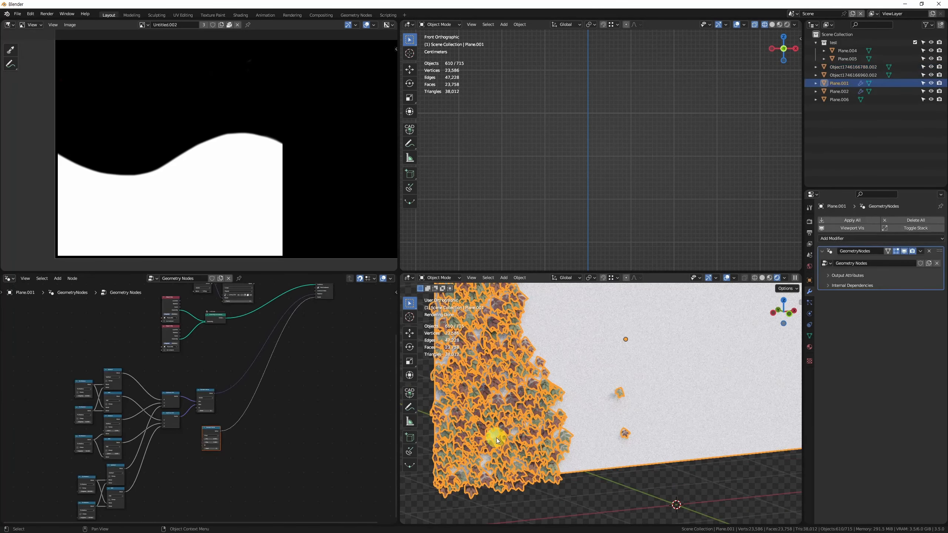
scroll(207, 355, up, 5)
click(162, 349)
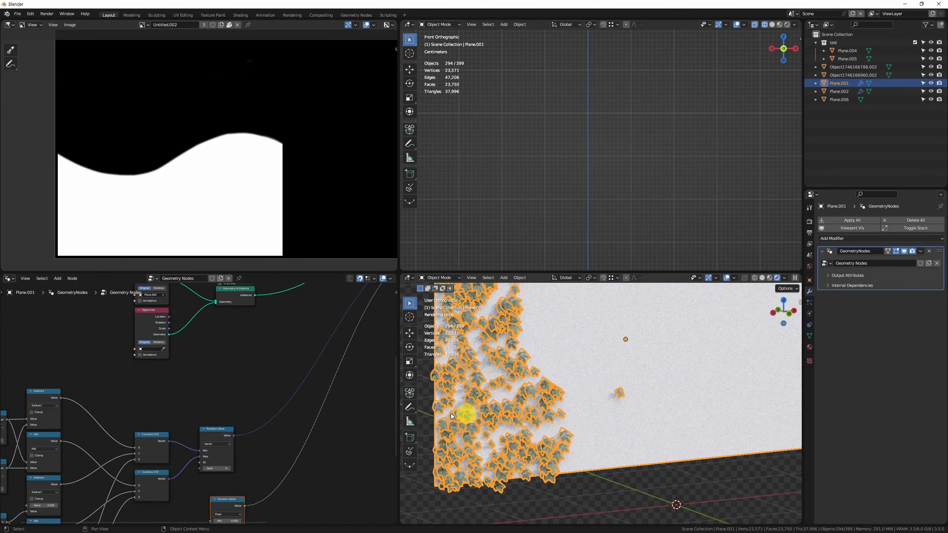
scroll(466, 413, down, 4)
click(163, 348)
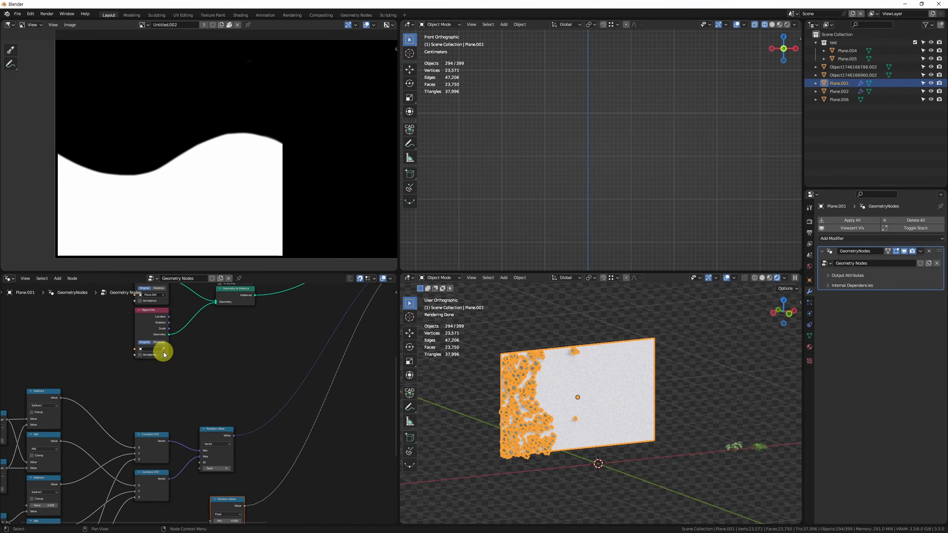
click(731, 449)
Examine the scattered plants on the plane up close in the rendered view
scroll(616, 467, up, 8)
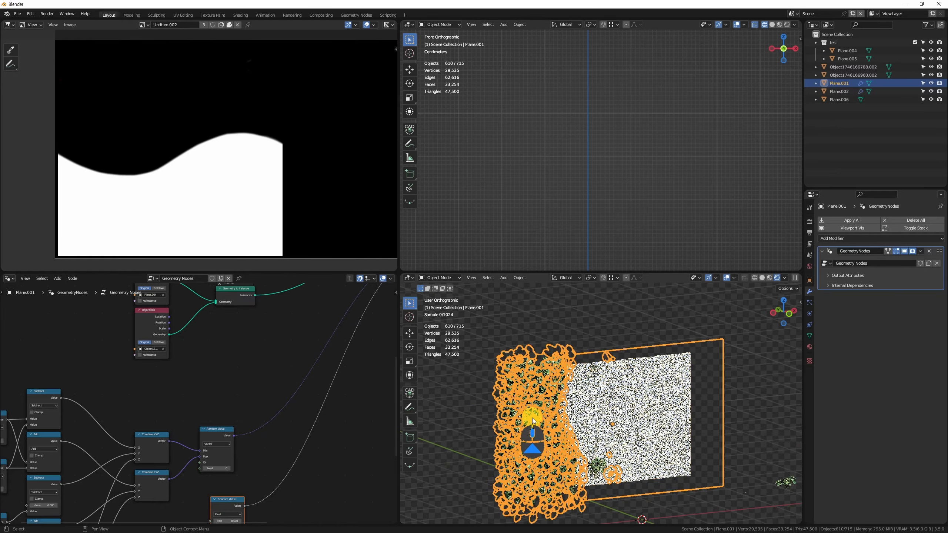
shift+scroll(224, 429, up, 4)
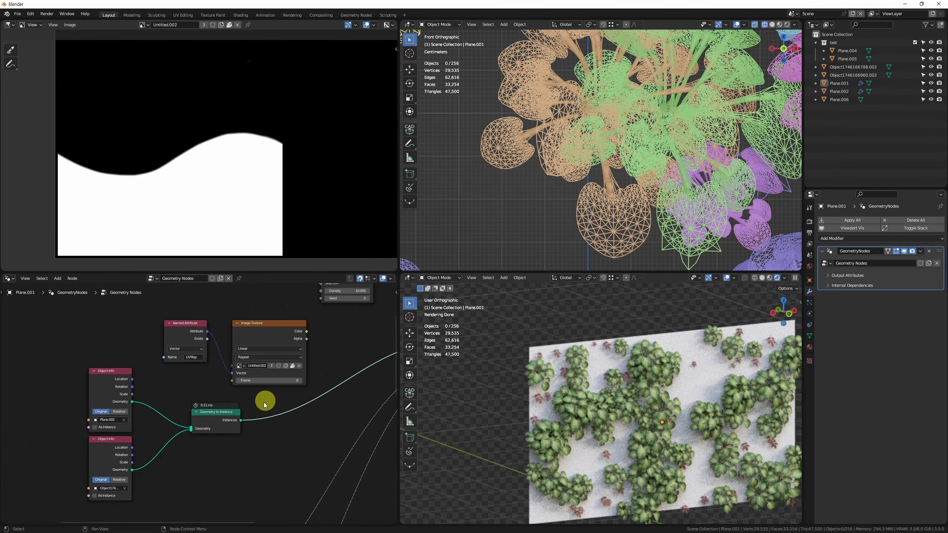
scroll(612, 355, up, 6)
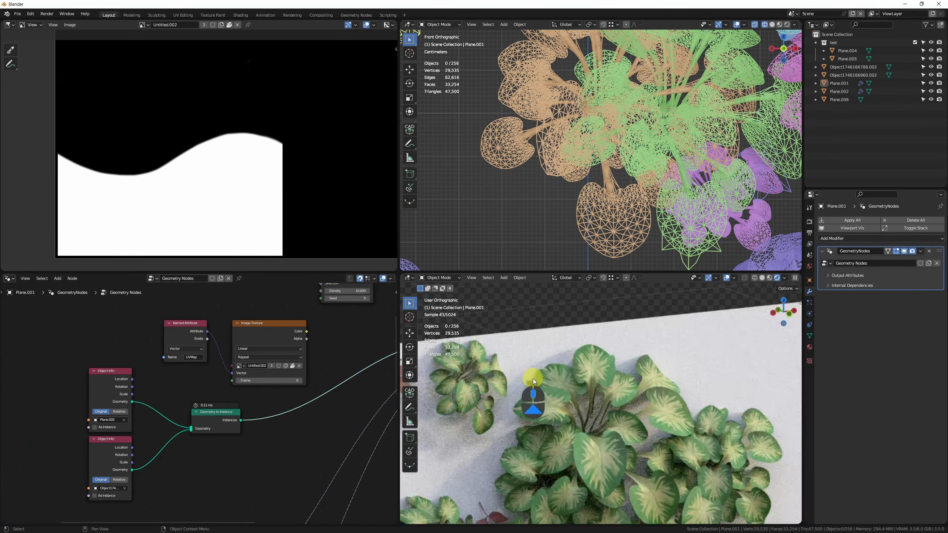
scroll(588, 356, up, 3)
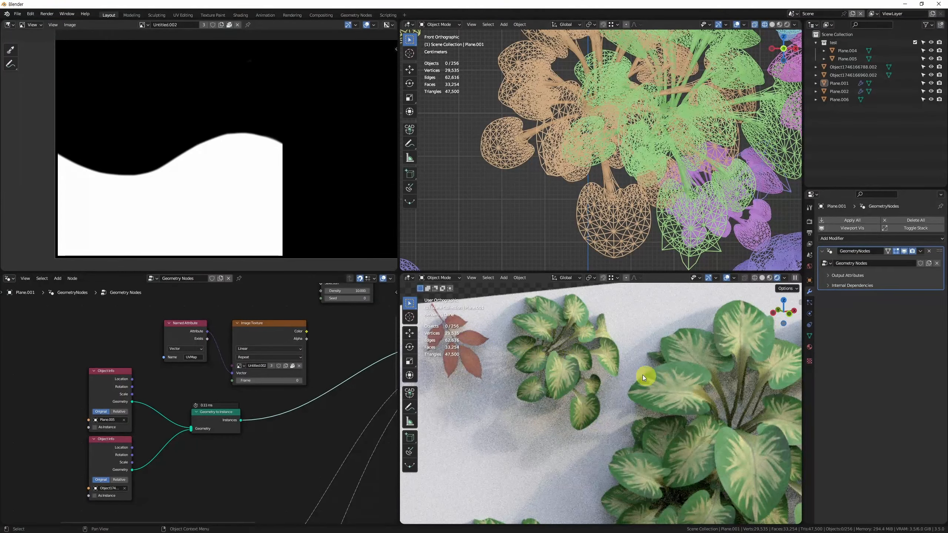
scroll(599, 406, up, 3)
click(599, 406)
scroll(585, 430, down, 4)
scroll(459, 389, up, 2)
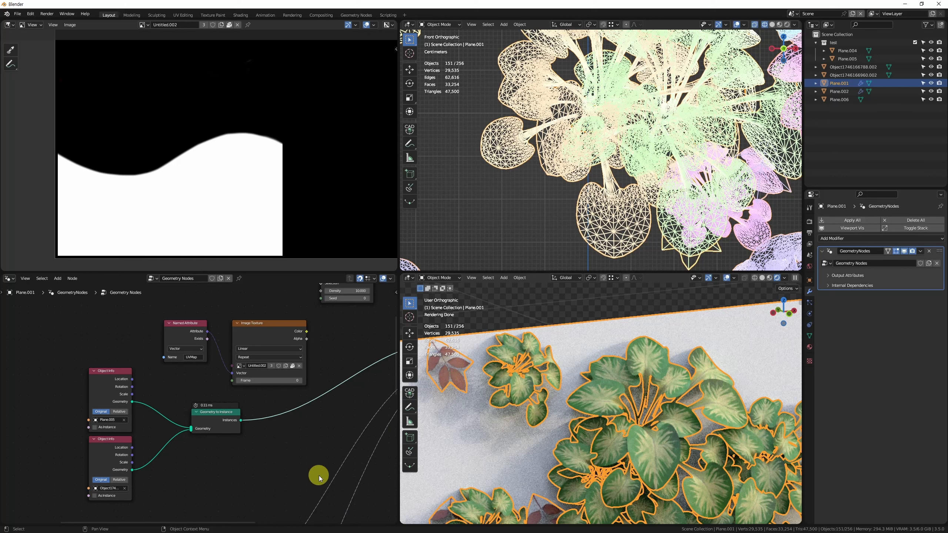
Move the plant's Object Info node aside and insert a Transform Geometry node between it and Geometry to Instance
middle_drag(292, 419, 239, 407)
scroll(209, 431, down, 4)
middle_drag(198, 430, 314, 387)
scroll(262, 388, up, 4)
click(242, 388)
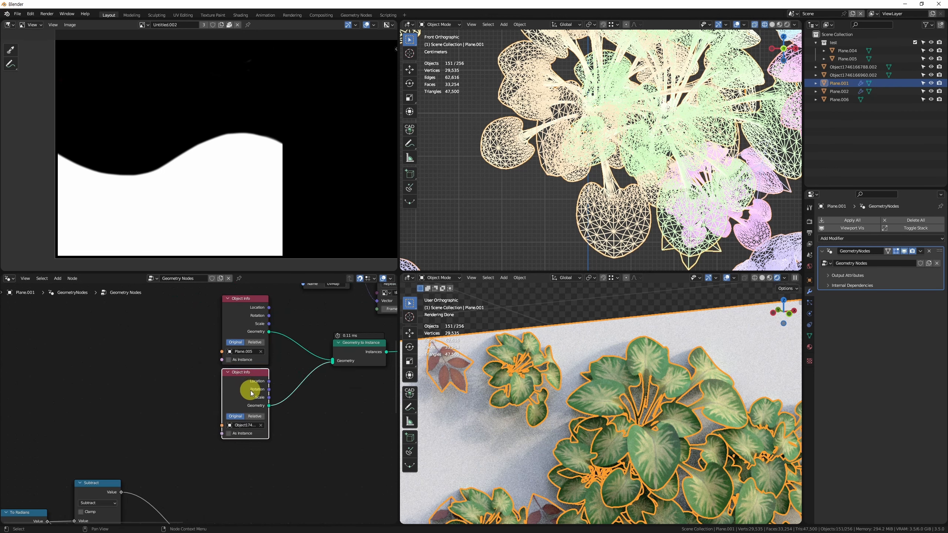
key(g)
click(104, 407)
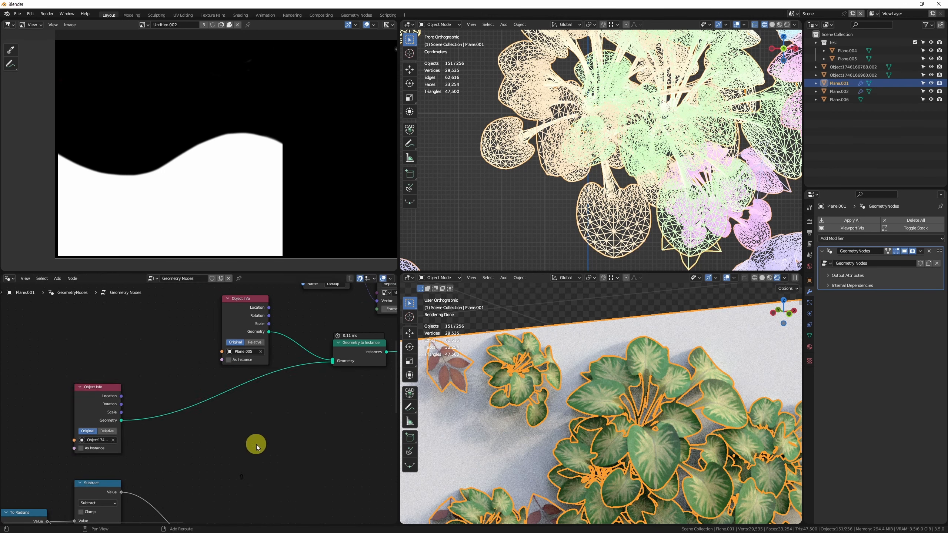
key(shift+a)
key(Return)
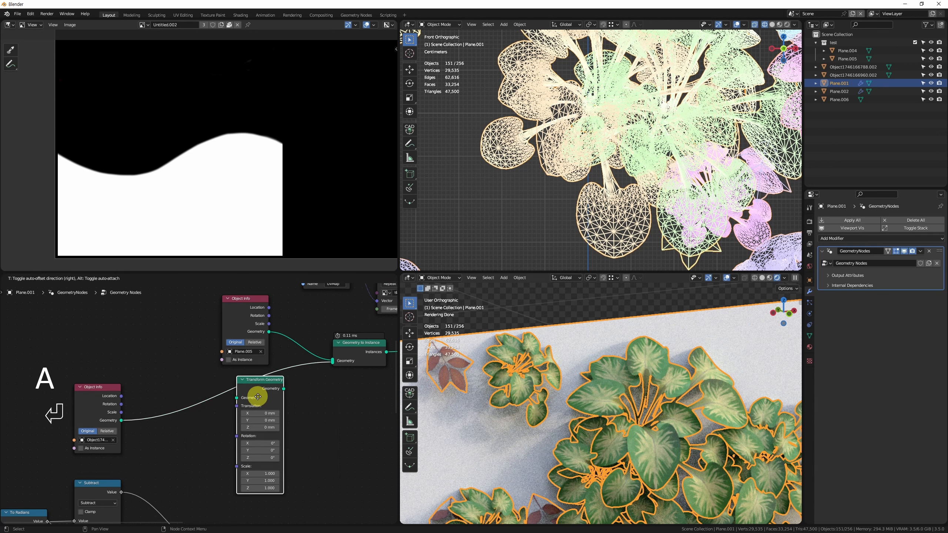
click(258, 397)
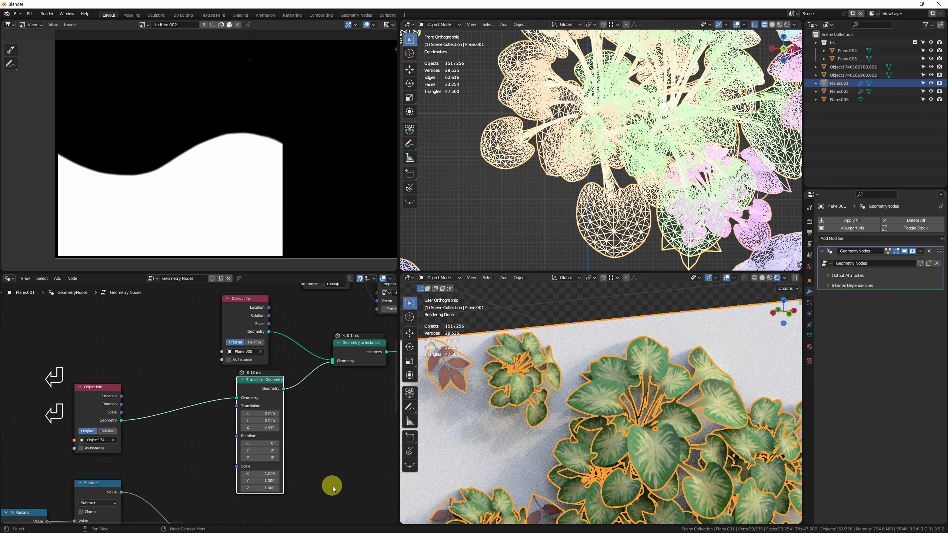
Set the Transform Geometry node's X, Y and Z scale to 0.56
scroll(273, 491, up, 2)
scroll(274, 491, up, 3)
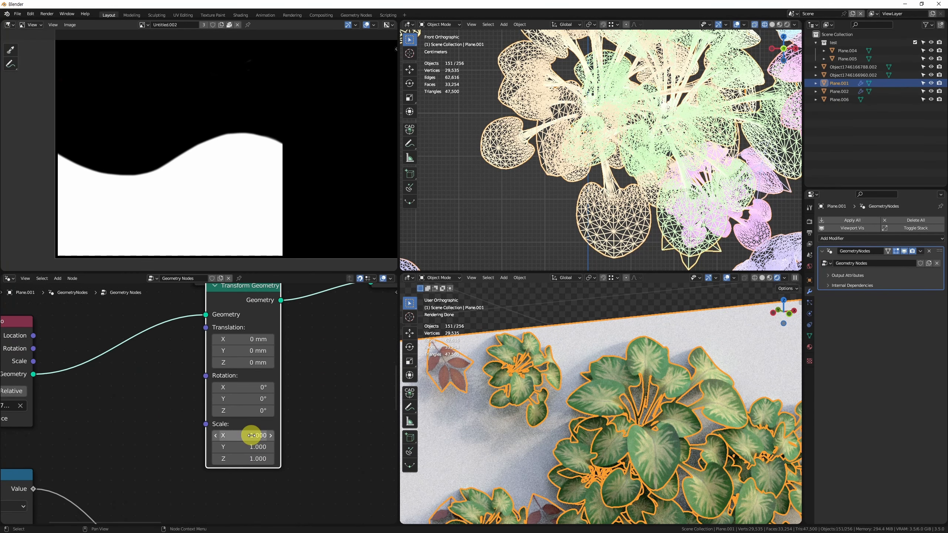
drag(250, 435, 250, 458)
text(0.56)
key(Return)
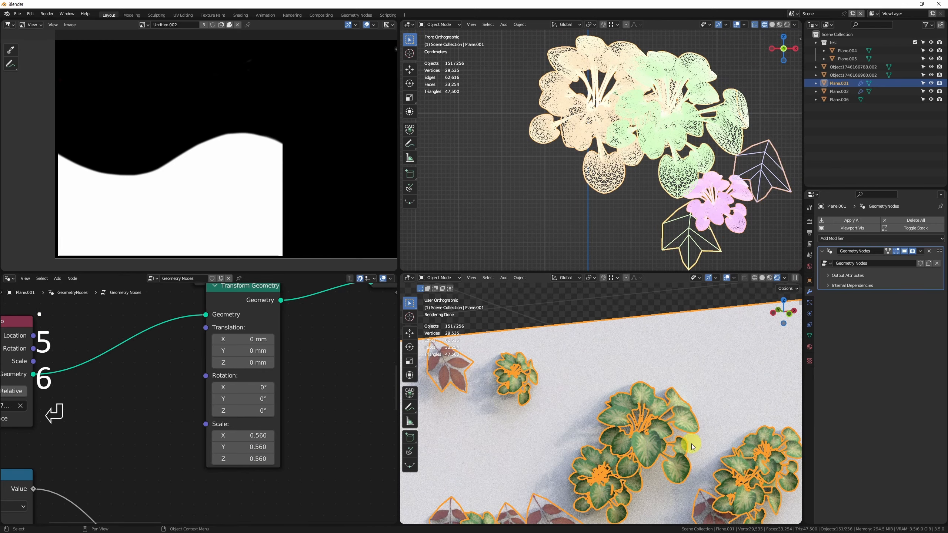
Examine the size and spread of the rescaled plants among the leaves across the plane
scroll(656, 448, down, 5)
click(657, 342)
shift+middle_drag(645, 391, 605, 338)
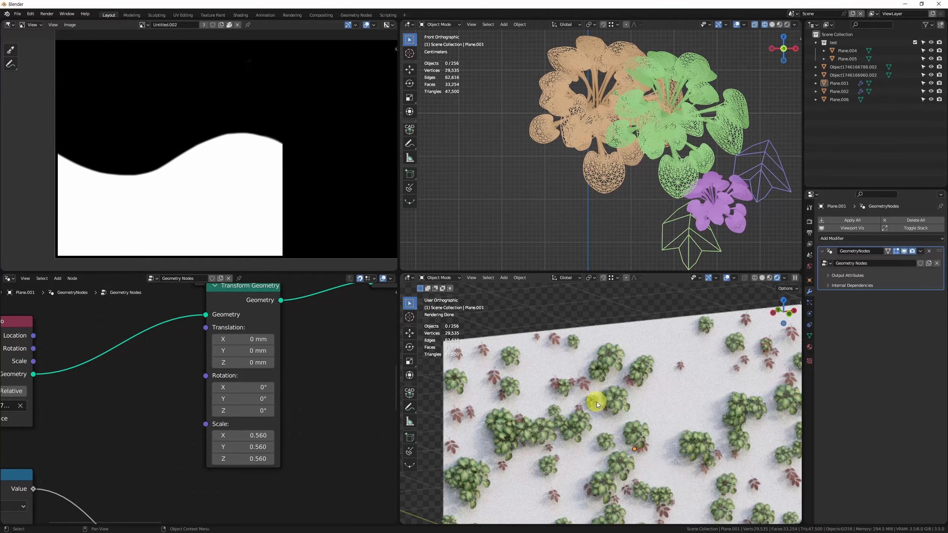
shift+middle_drag(582, 421, 607, 356)
scroll(607, 357, down, 1)
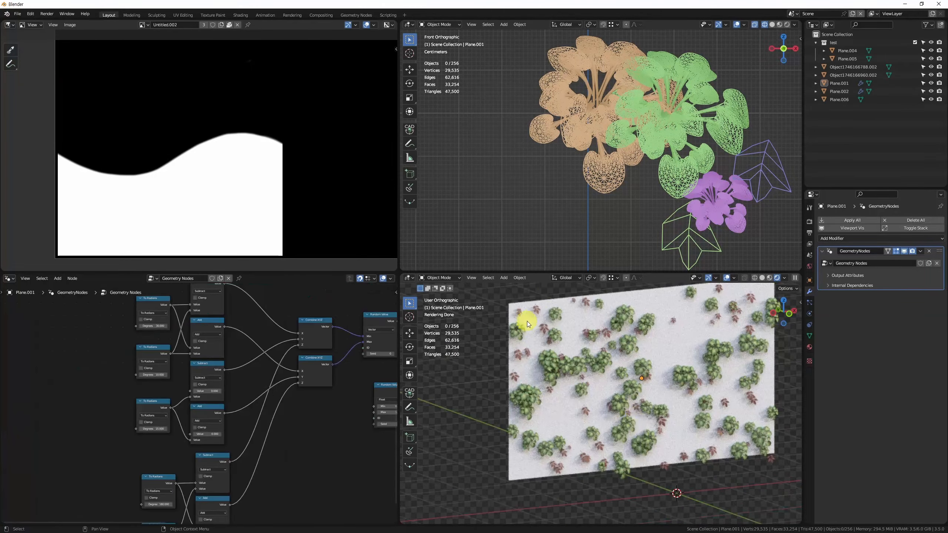
scroll(527, 322, up, 5)
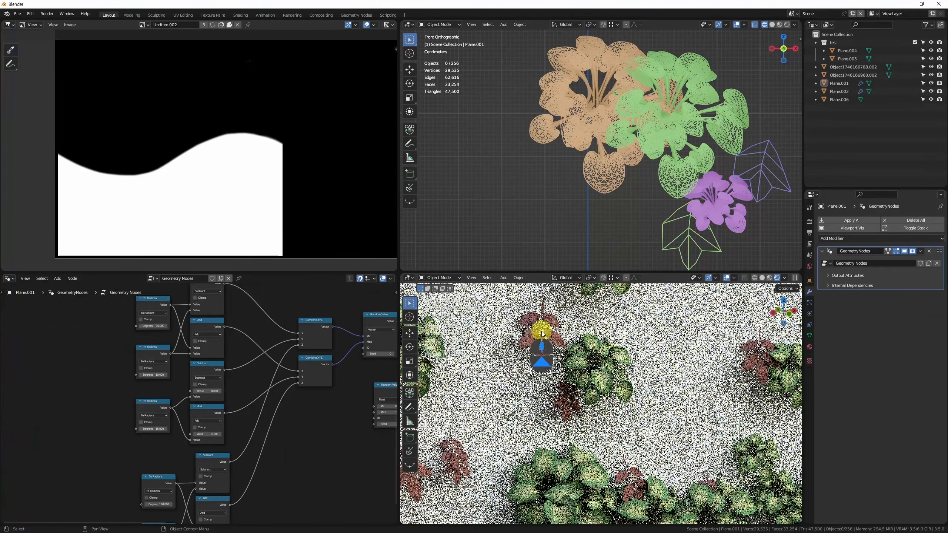
key(a)
scroll(229, 455, down, 5)
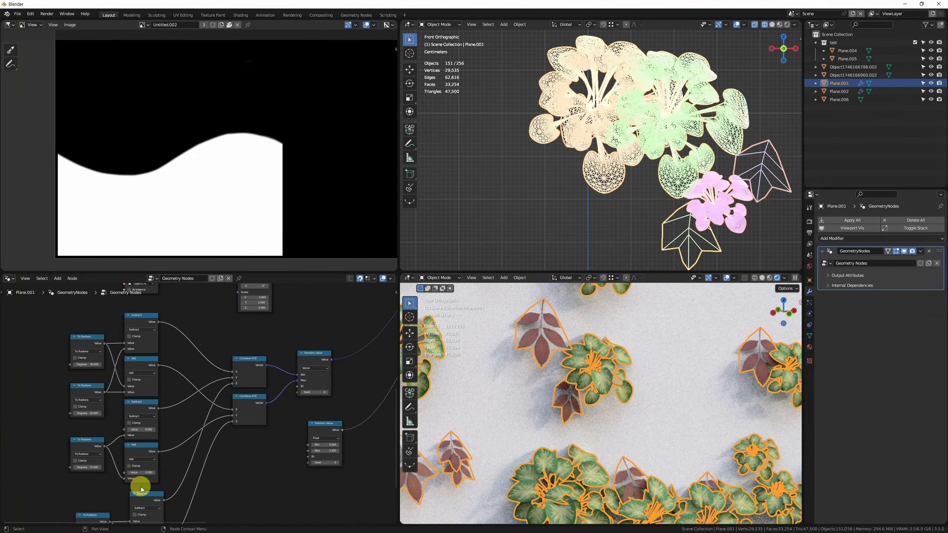
shift+middle_drag(566, 392, 572, 358)
scroll(572, 357, down, 4)
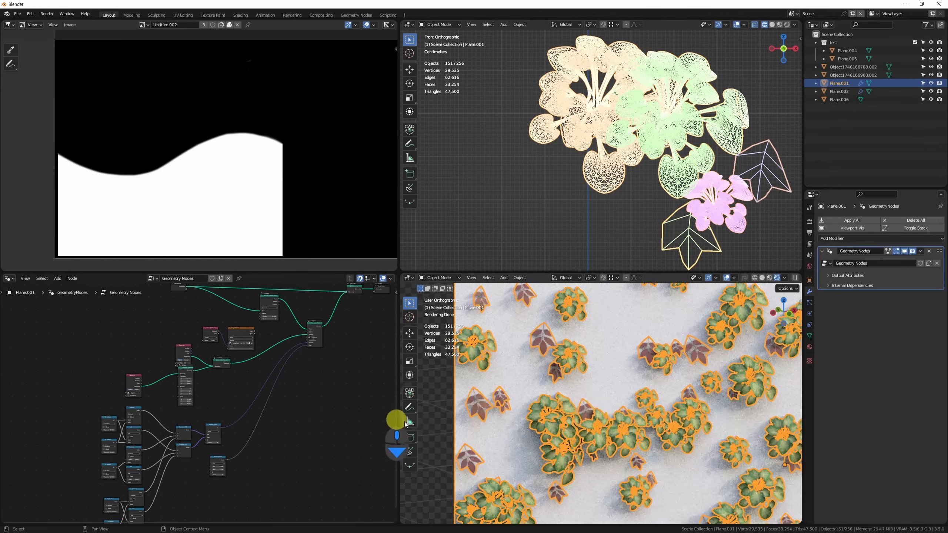
Move the Plane.005 Object Info node aside so it sits above the plant's Object Info node
scroll(259, 415, up, 5)
middle_drag(290, 406, 293, 403)
click(284, 348)
key(g)
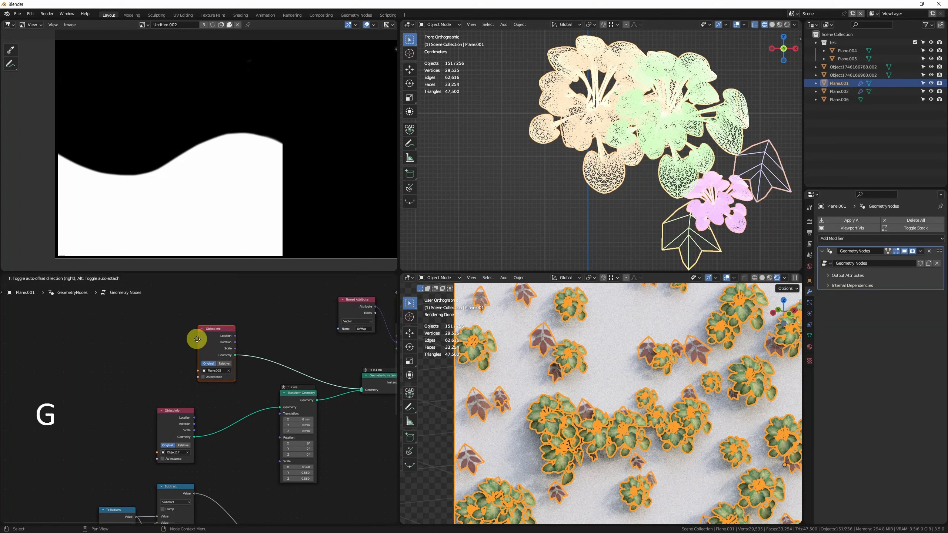
click(167, 346)
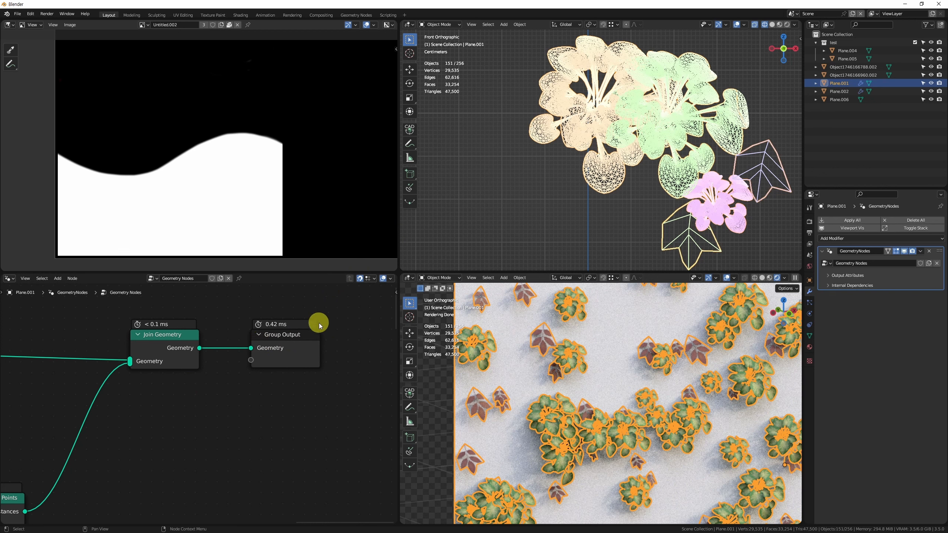
Check the mesh and instance statistics of the Group Output's geometry and compare them with the plane in the scene
mouse_move(280, 352)
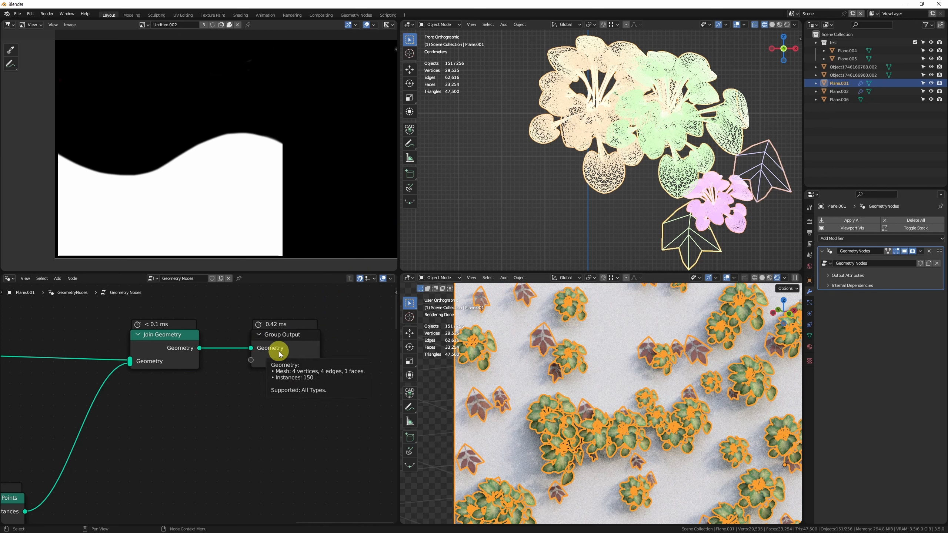
scroll(713, 396, down, 6)
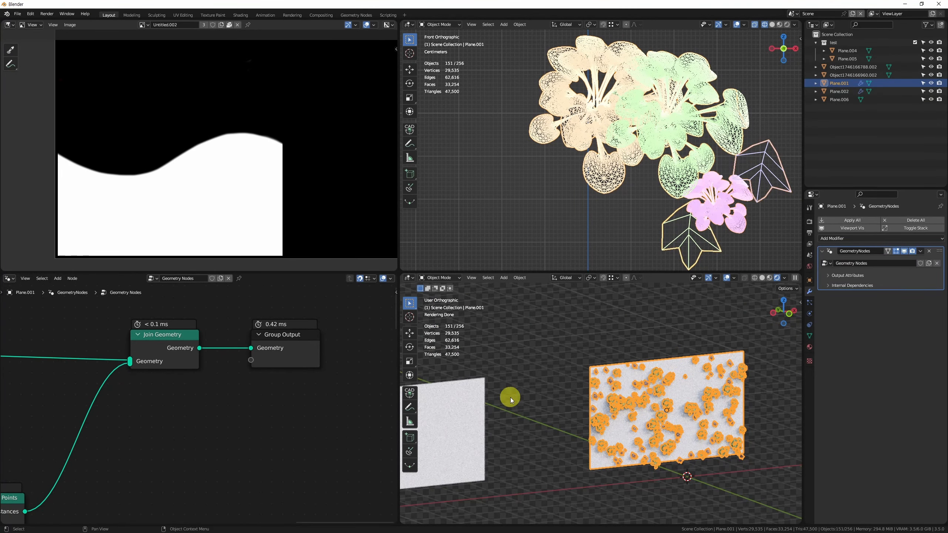
scroll(359, 318, down, 8)
scroll(94, 409, up, 7)
Reconnect the Image Texture's Color output to the Selection input of Instance on Points
drag(98, 402, 294, 405)
middle_drag(353, 370, 102, 461)
scroll(304, 376, up, 2)
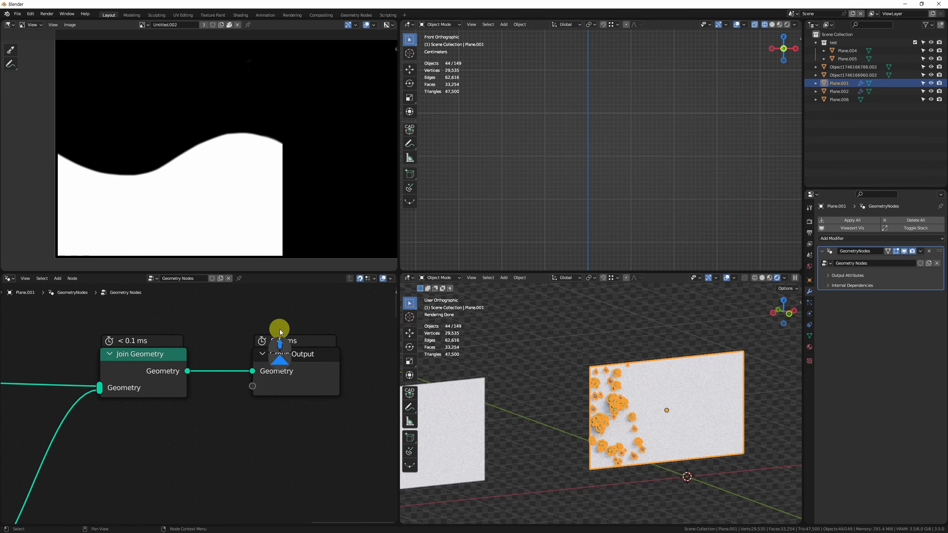
scroll(582, 467, up, 5)
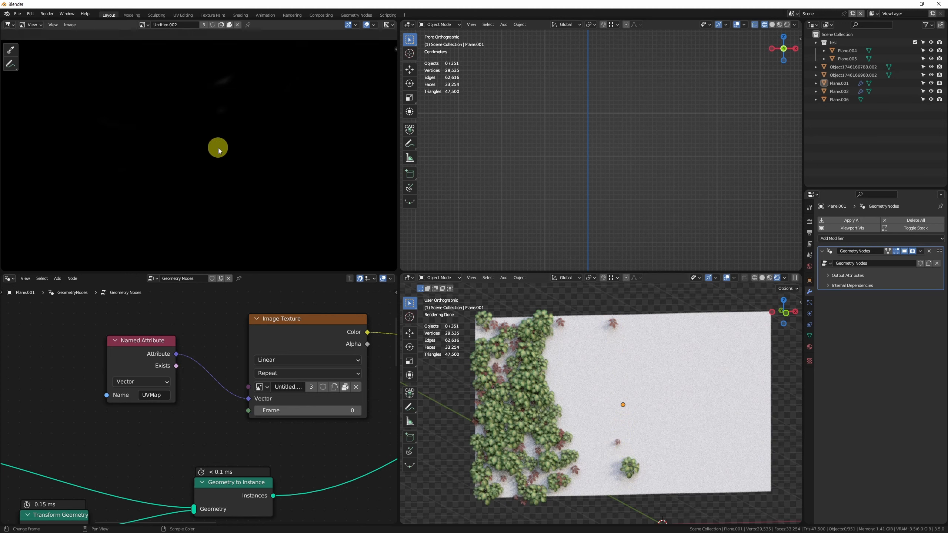
Switch the Untitled.002 mask image to Paint mode for editing its black and white areas
scroll(219, 150, down, 7)
scroll(230, 176, up, 5)
scroll(219, 153, up, 3)
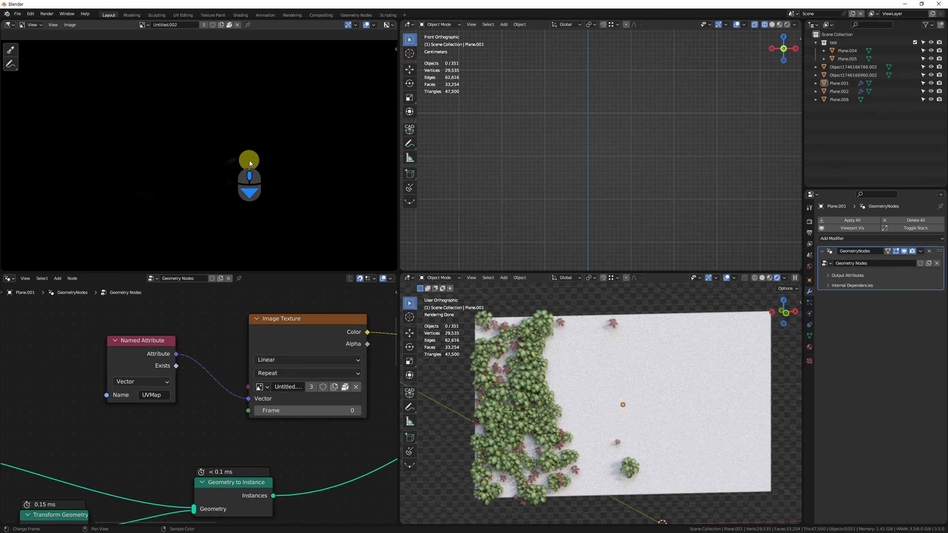
scroll(212, 172, down, 4)
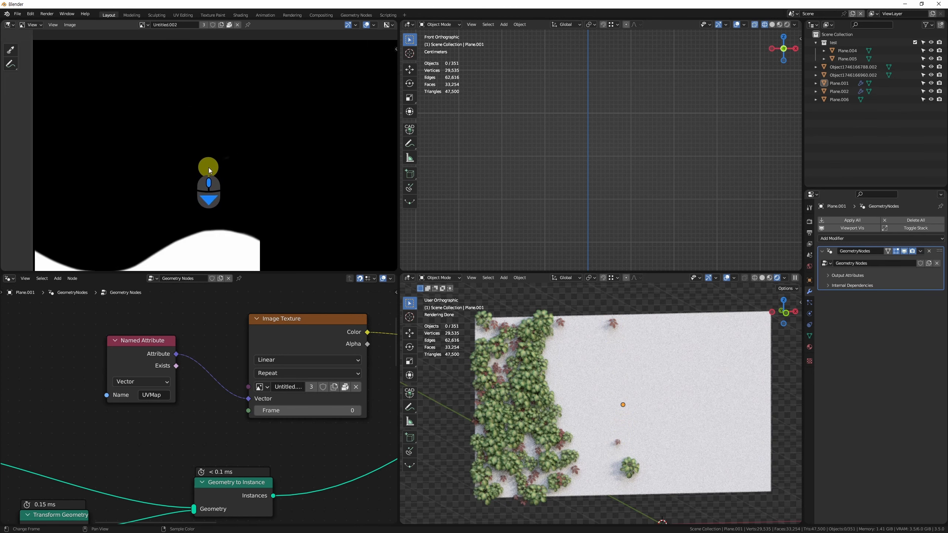
click(34, 27)
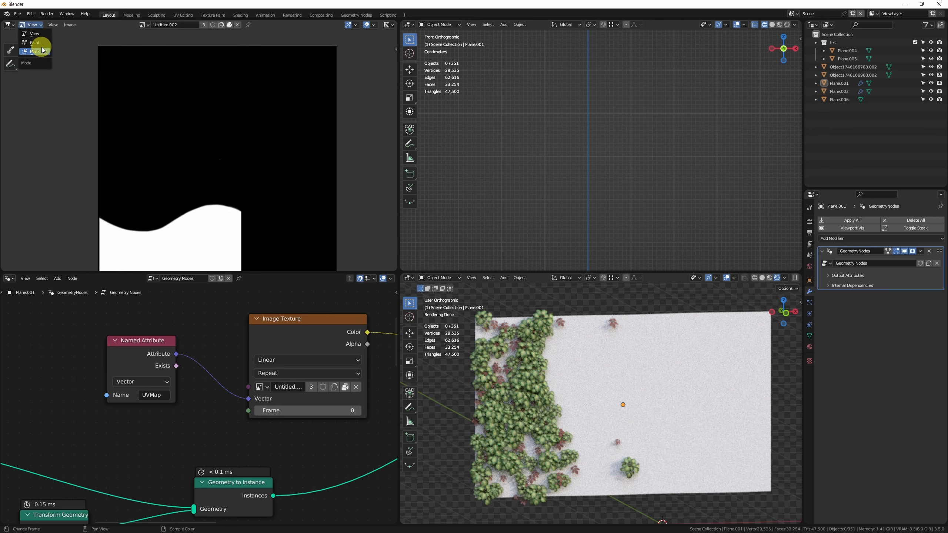
click(46, 46)
Enlarge the brush to 153 px and repaint the mask, covering the faint stray marks in black and extending the white area's wavy edge
key(bracketright)
key(bracketright)
key(bracketright)
key(bracketright)
key(bracketright)
key(bracketright)
key(bracketright)
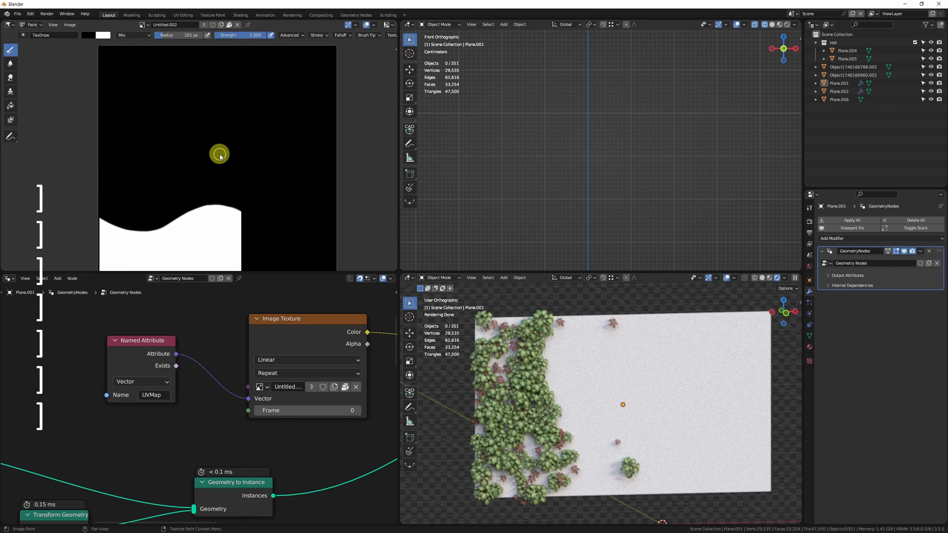
mouse_move(111, 128)
mouse_down()
mouse_move(229, 132)
mouse_move(258, 152)
mouse_move(232, 162)
mouse_up()
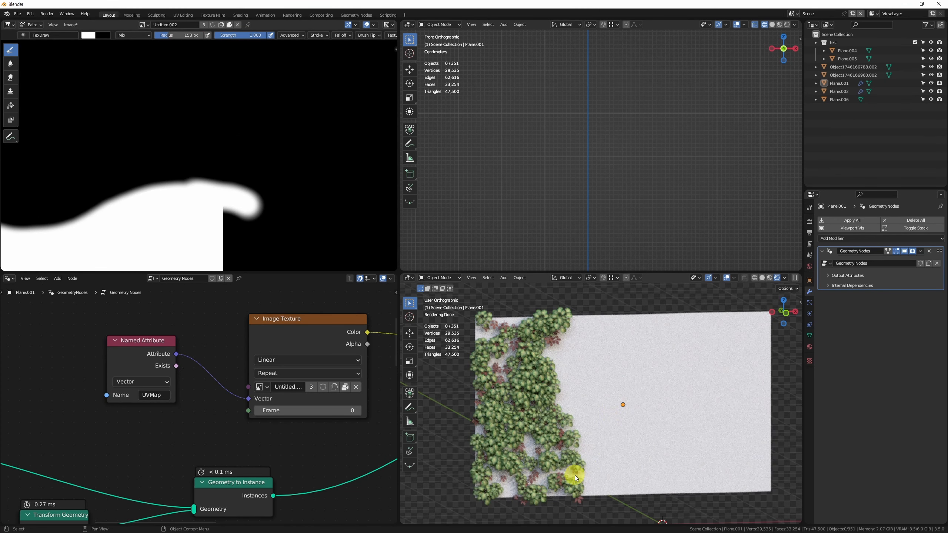
Examine how the plants follow the repainted mask on the plane and review the full geometry node network
shift+middle_drag(592, 448, 584, 429)
scroll(599, 343, down, 3)
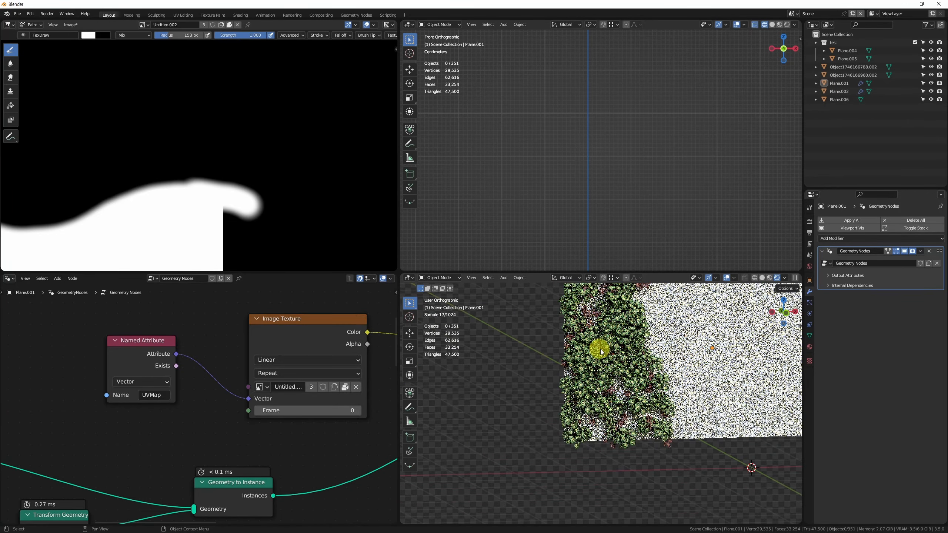
scroll(167, 481, down, 5)
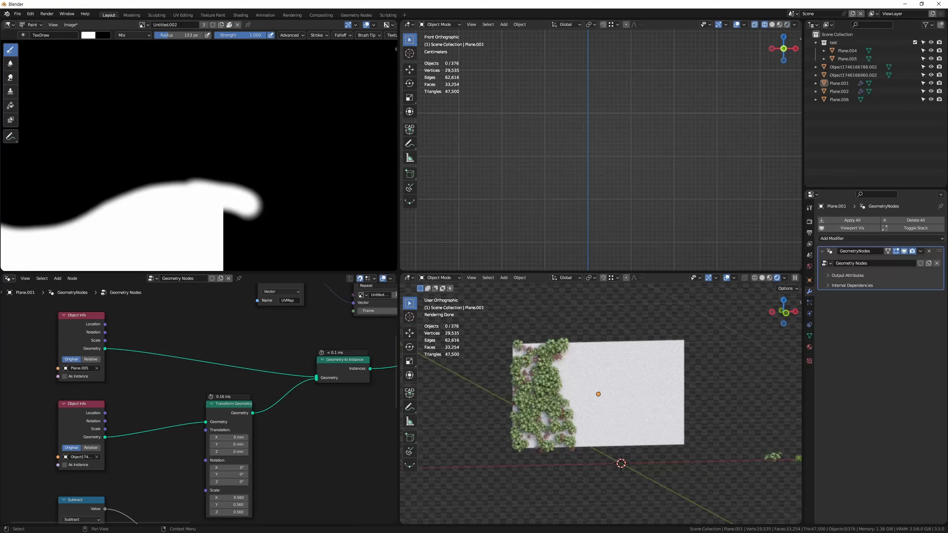
scroll(348, 443, down, 6)
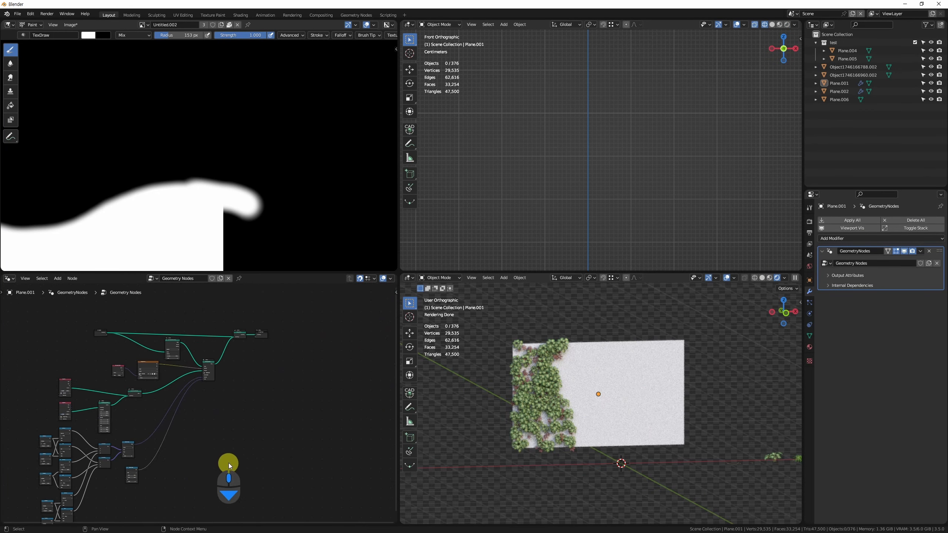
scroll(567, 383, up, 4)
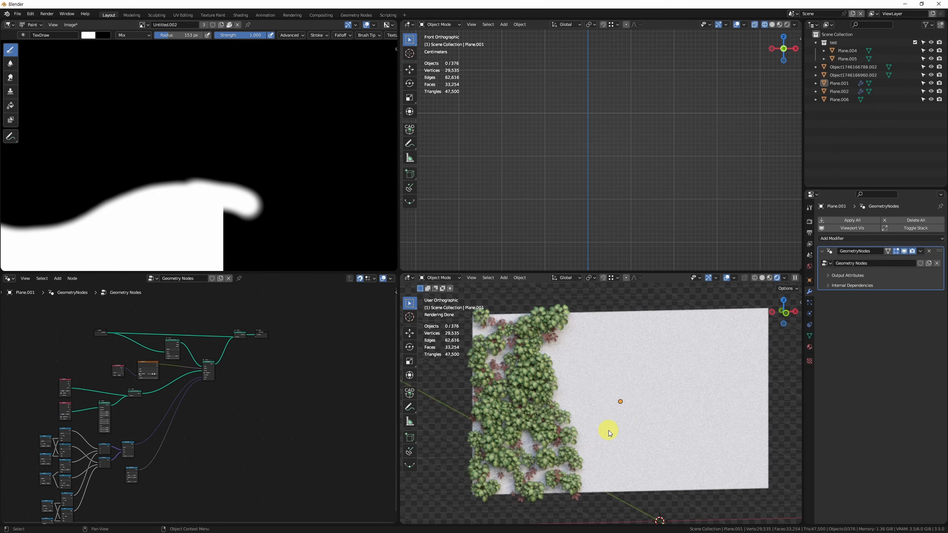